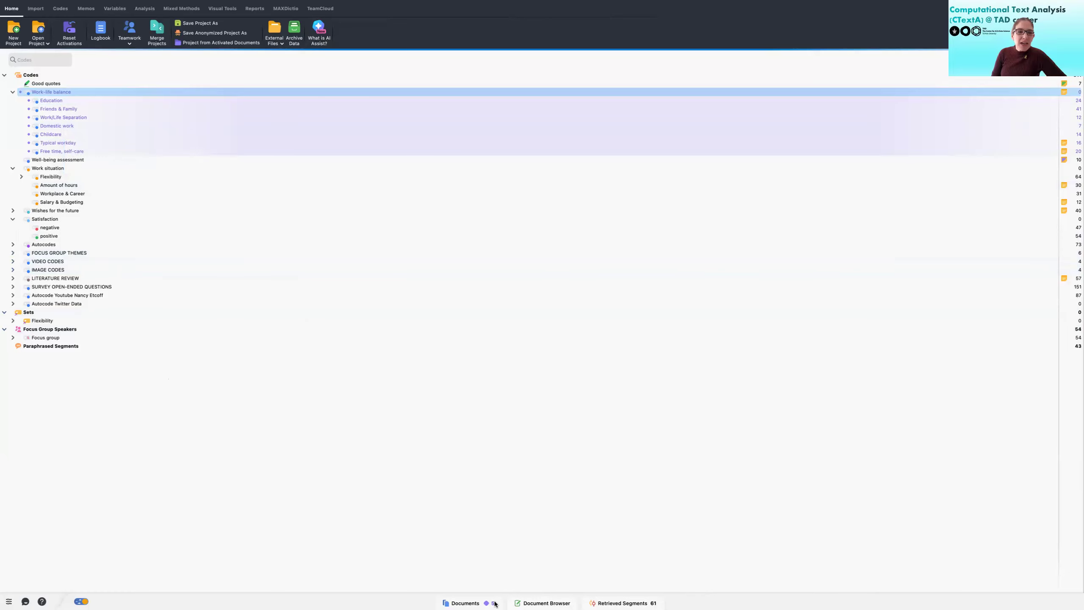
# Step: Show the Document Browser with the interview and look over its coded paragraphs
pyautogui.moveTo(490, 605)
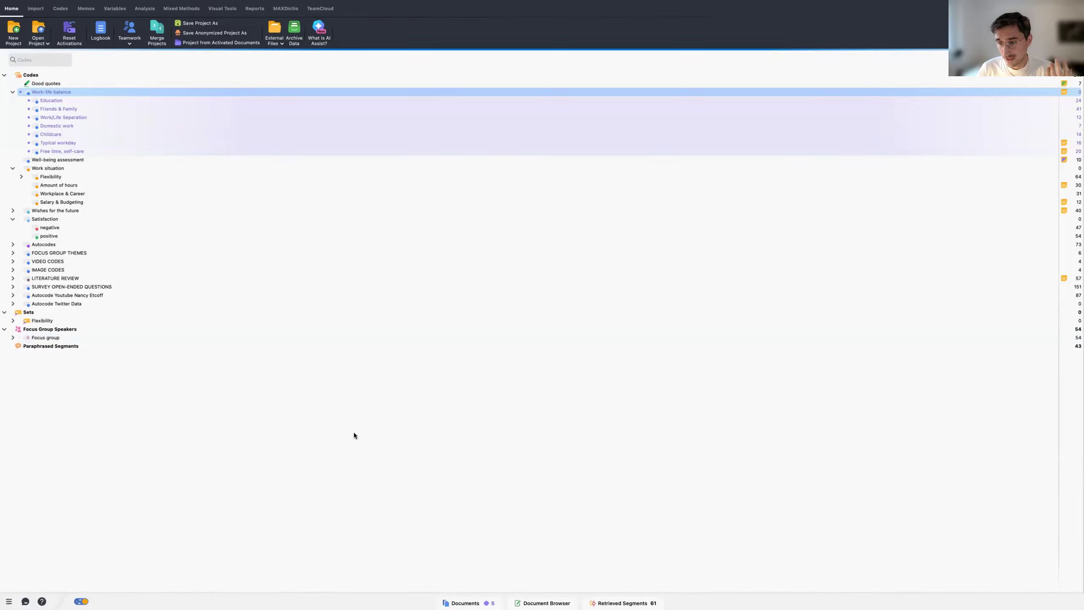
pyautogui.click(543, 603)
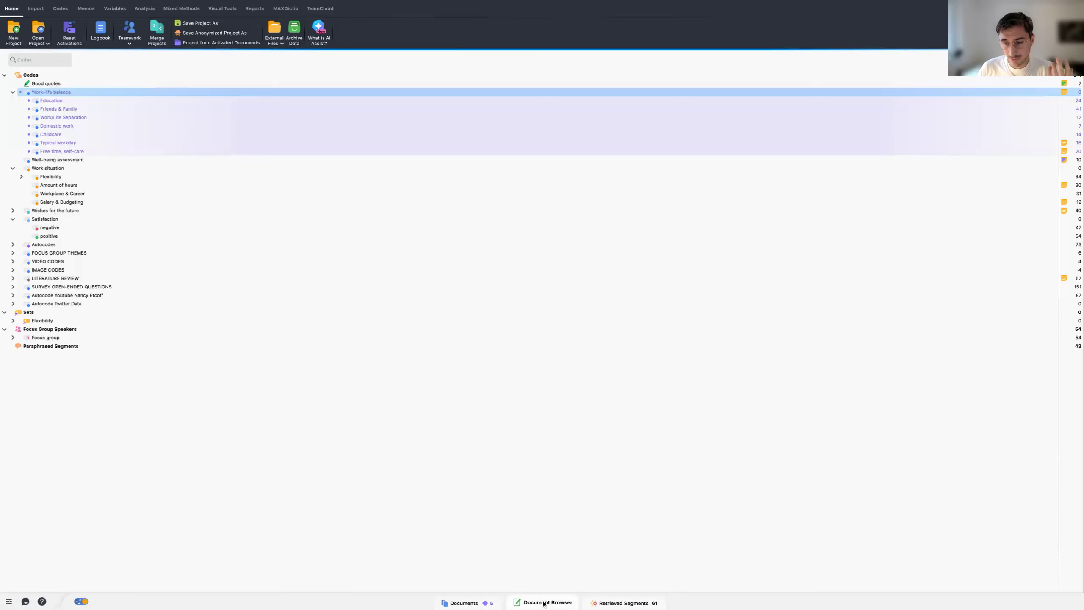
pyautogui.click(546, 604)
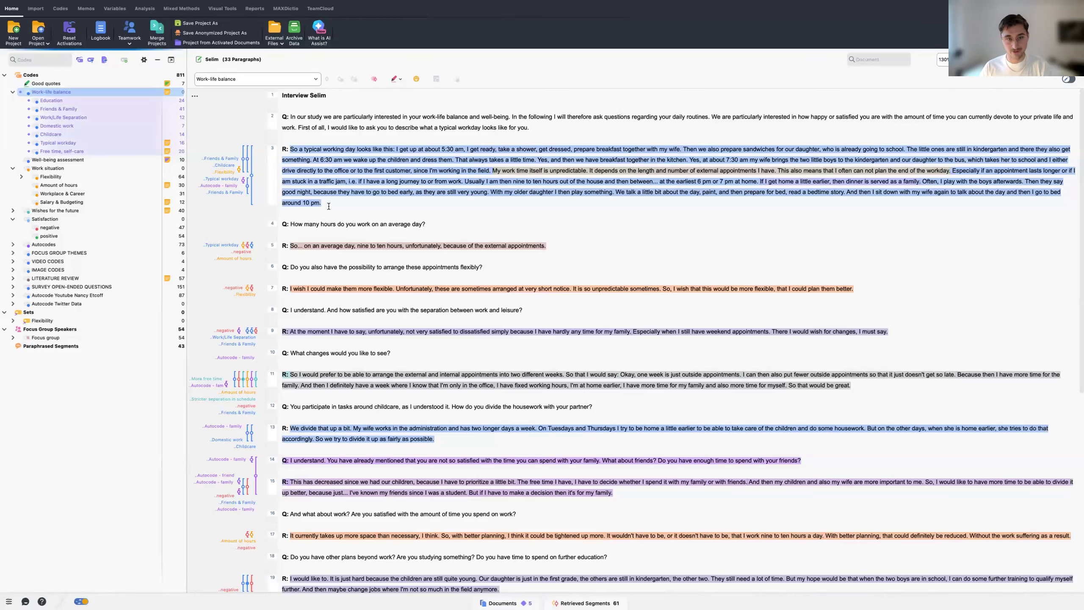
pyautogui.scroll(-3, 342, 222)
pyautogui.scroll(3, 346, 232)
pyautogui.moveTo(326, 95); pyautogui.dragTo(283, 95)
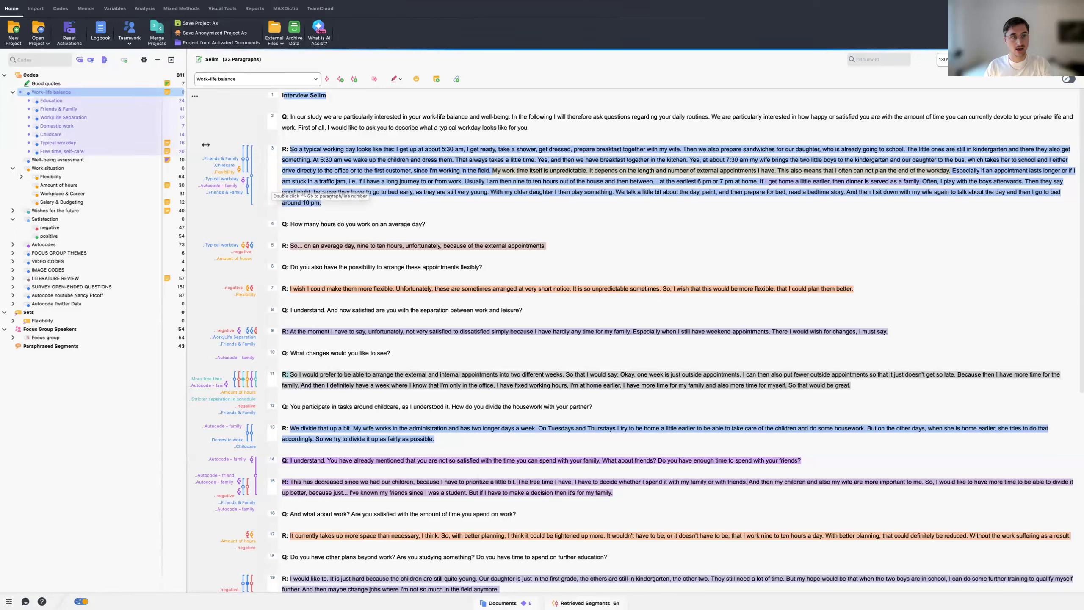
# Step: Highlight the passage coded with Typical workday in paragraph 5 of the interview
pyautogui.click(282, 223)
pyautogui.click(221, 245)
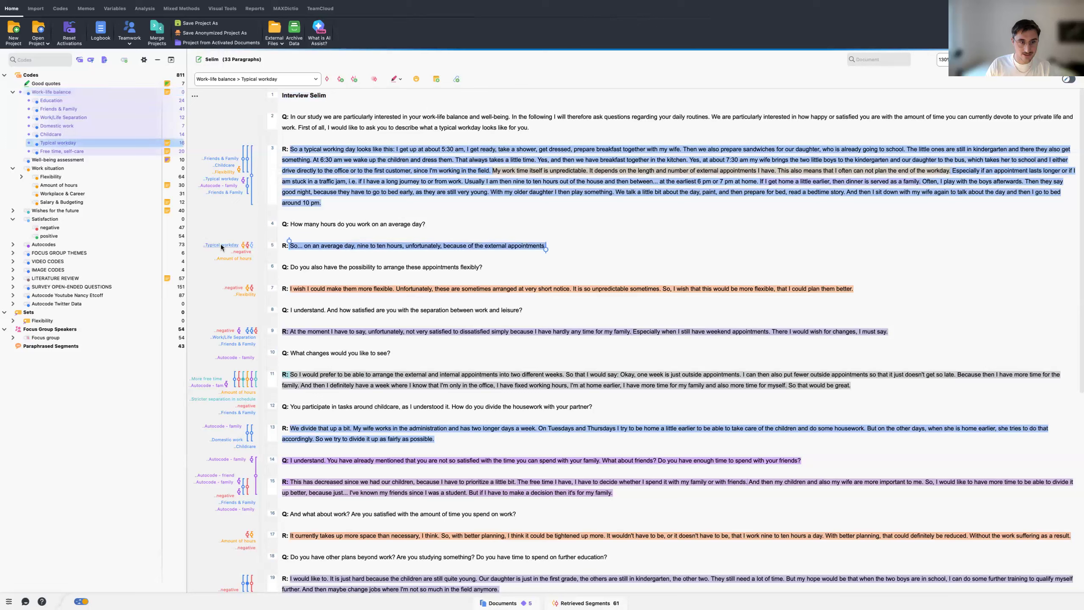
pyautogui.click(310, 254)
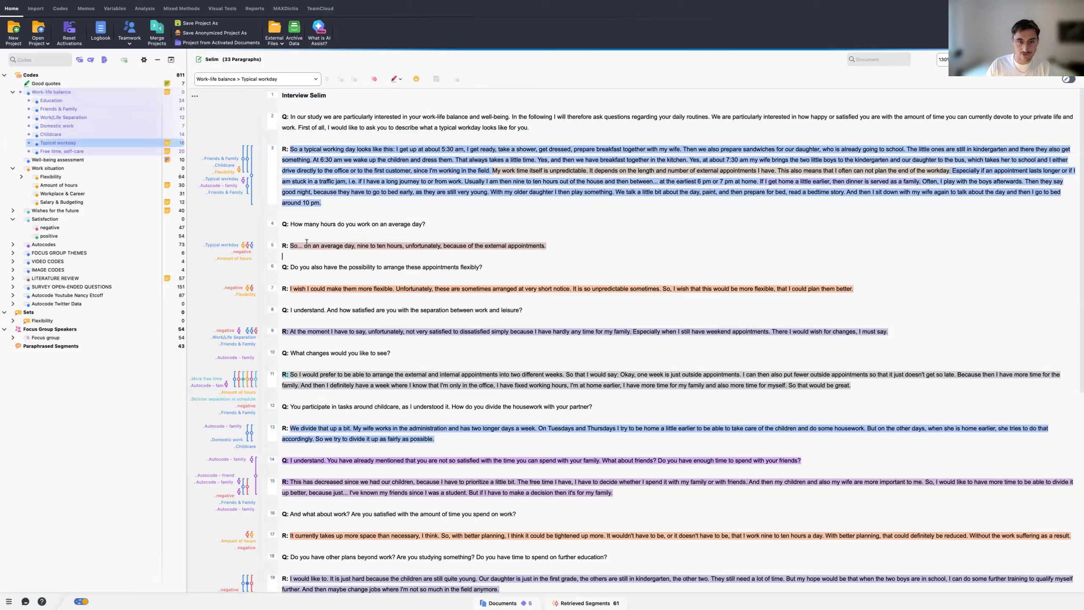
# Step: Code "on an average day, nine to ten hours," in paragraph 5 with Amount of hours and highlight that coded segment
pyautogui.click(391, 246)
pyautogui.moveTo(305, 246); pyautogui.dragTo(349, 244)
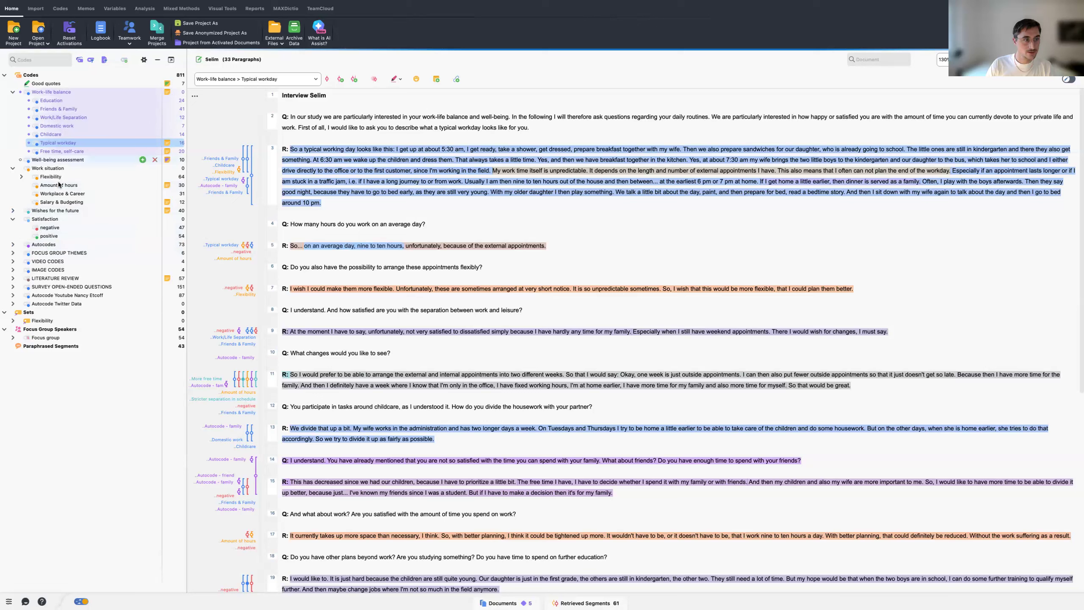
pyautogui.moveTo(56, 184); pyautogui.dragTo(334, 247)
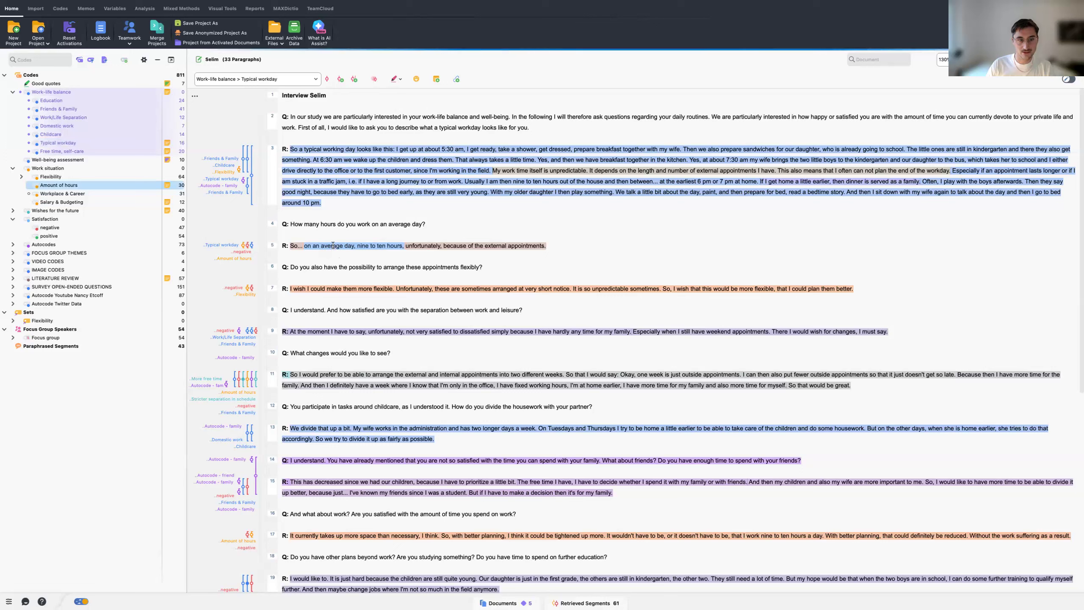
pyautogui.click(231, 258)
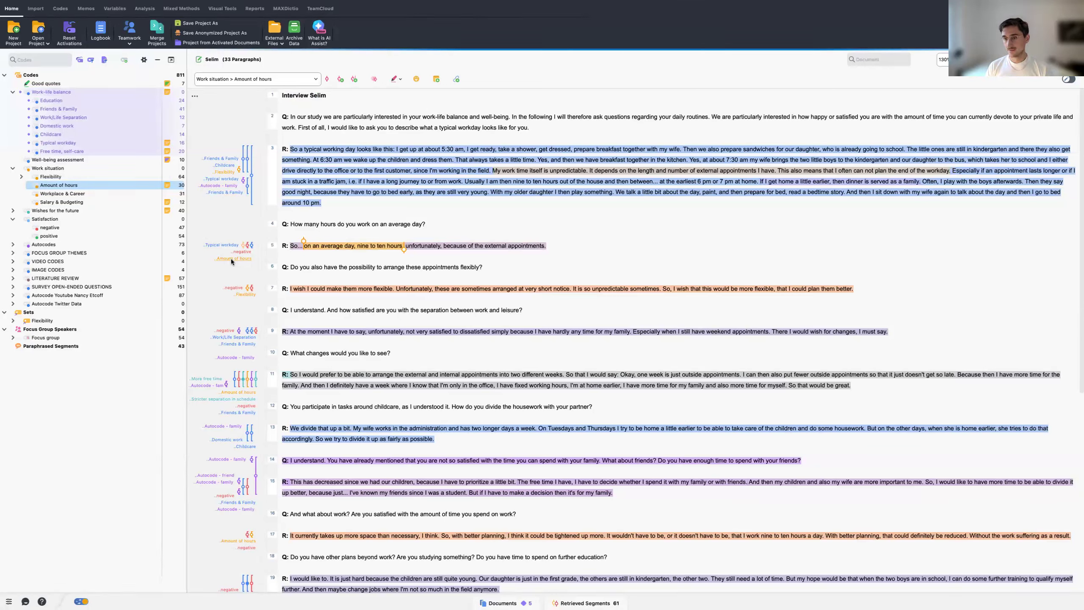
# Step: Review all coded segments of Amount of hours in an enlarged overview window, and close the overview
pyautogui.doubleClick(63, 187)
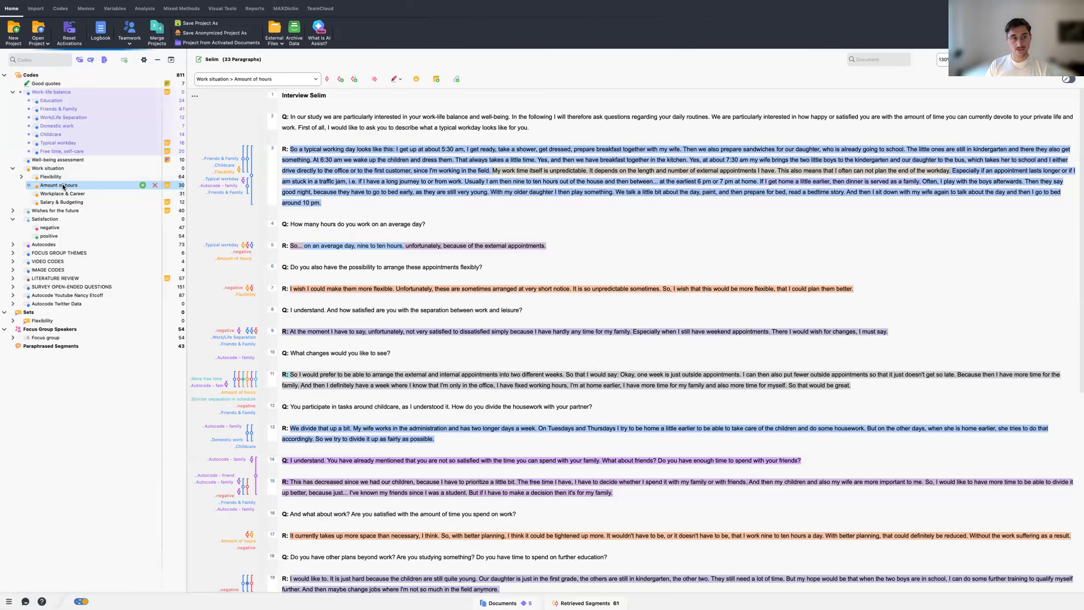
pyautogui.scroll(-3, 455, 366)
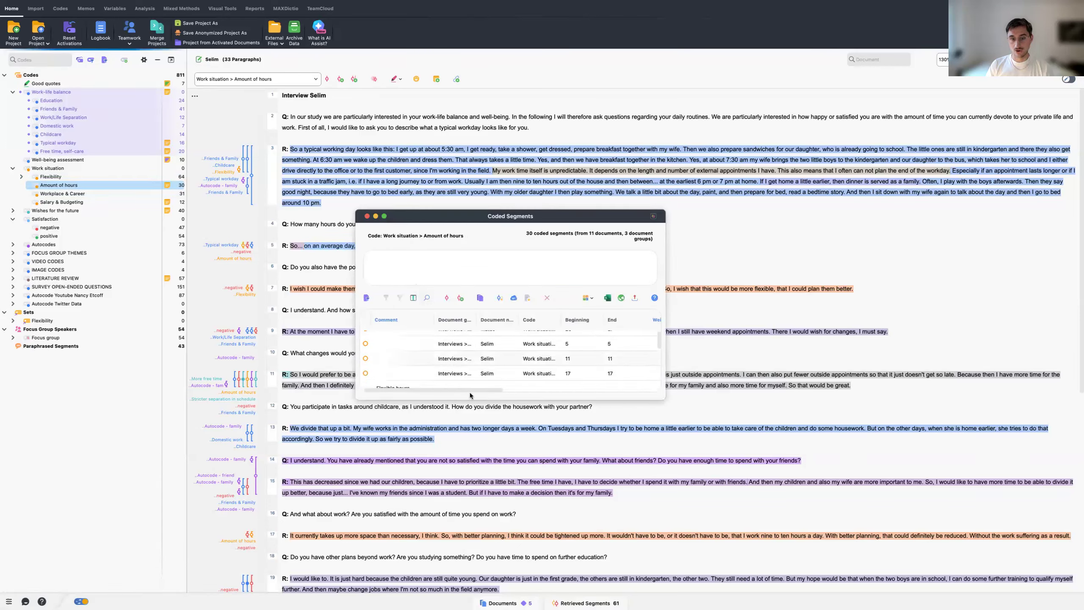
pyautogui.scroll(-5, 477, 371)
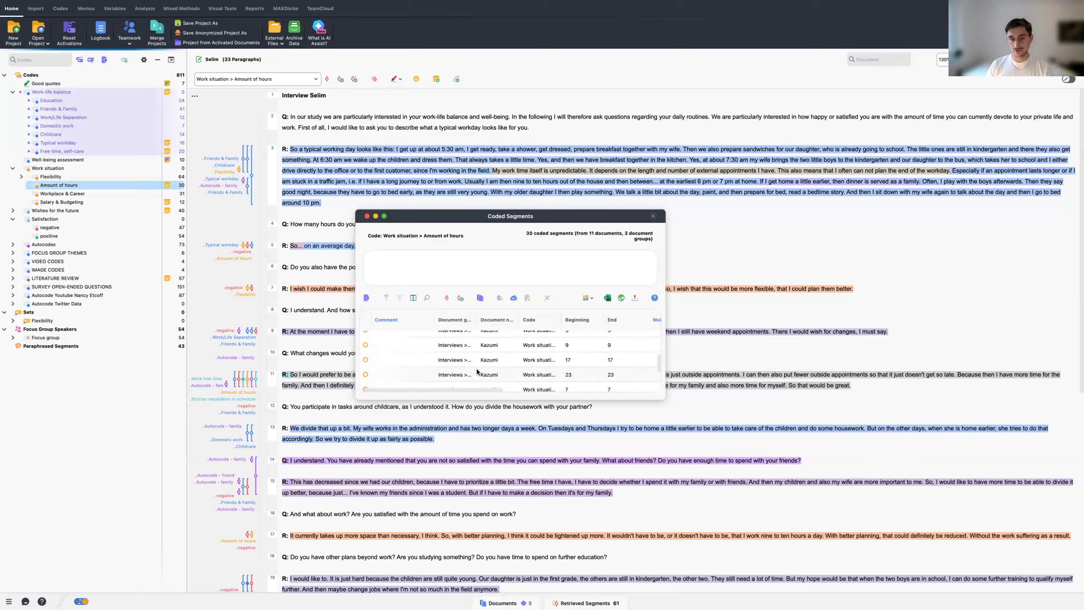
pyautogui.scroll(6, 477, 371)
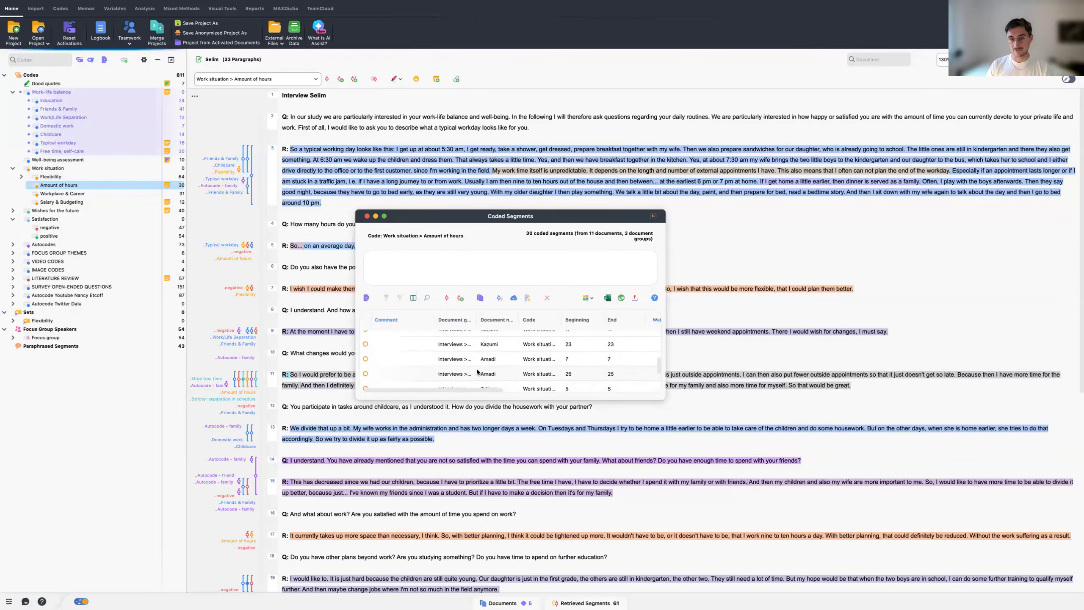
pyautogui.moveTo(516, 400); pyautogui.dragTo(550, 538)
pyautogui.scroll(-1, 549, 420)
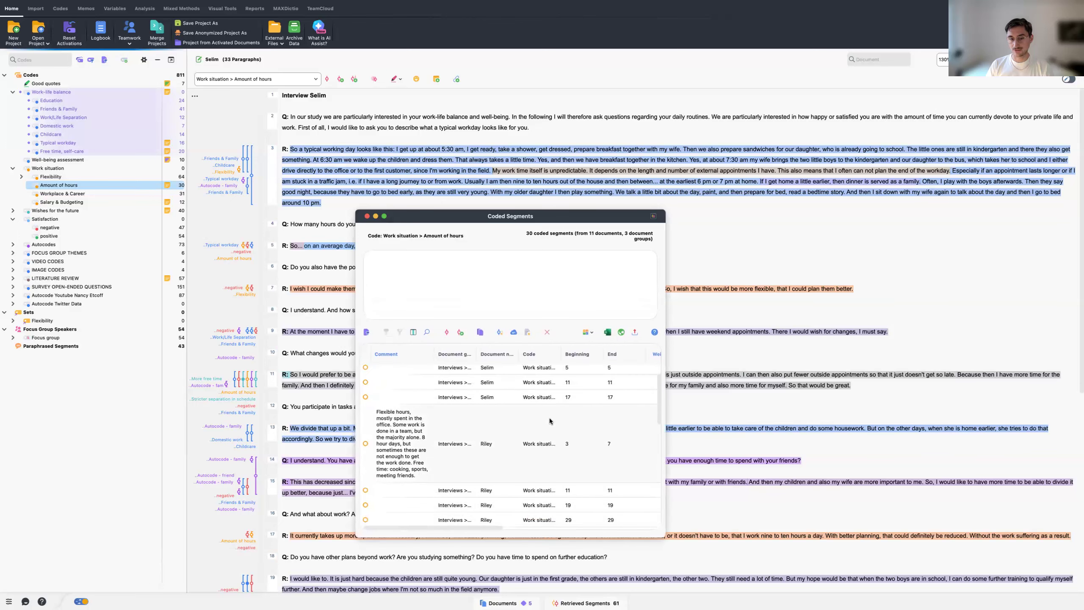
pyautogui.scroll(1, 550, 412)
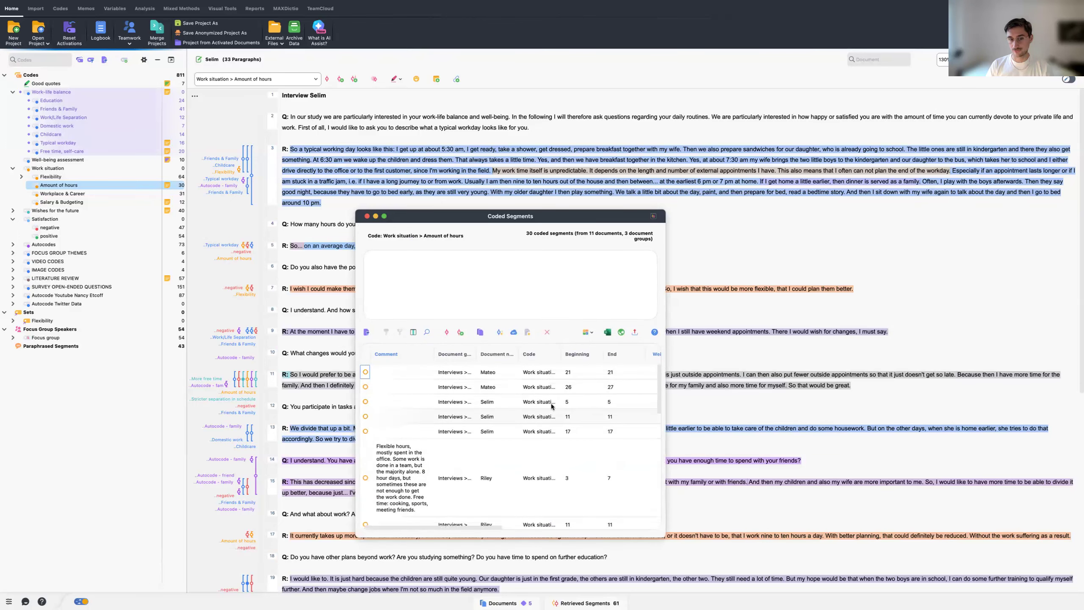
pyautogui.click(367, 216)
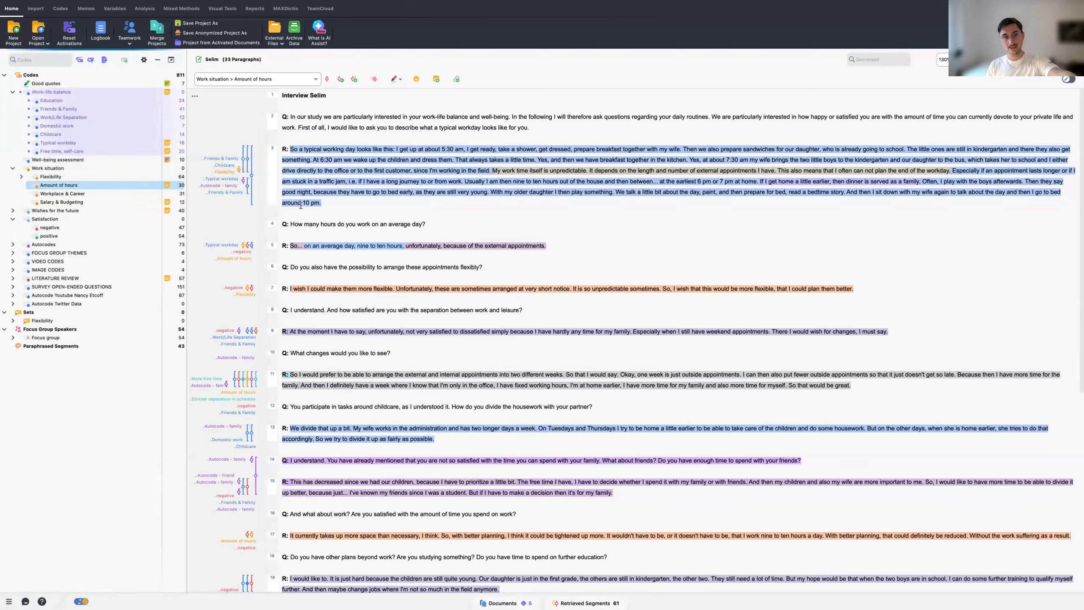
# Step: Code the selected passage in paragraph 5 with Domestic work
pyautogui.click(73, 131)
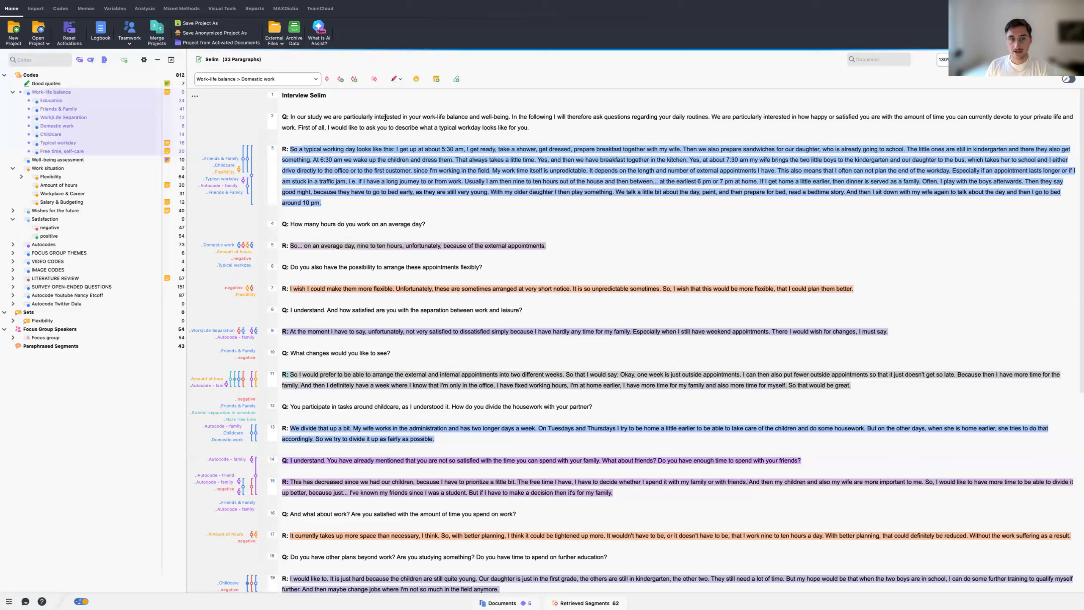
pyautogui.moveTo(386, 116); pyautogui.dragTo(433, 123)
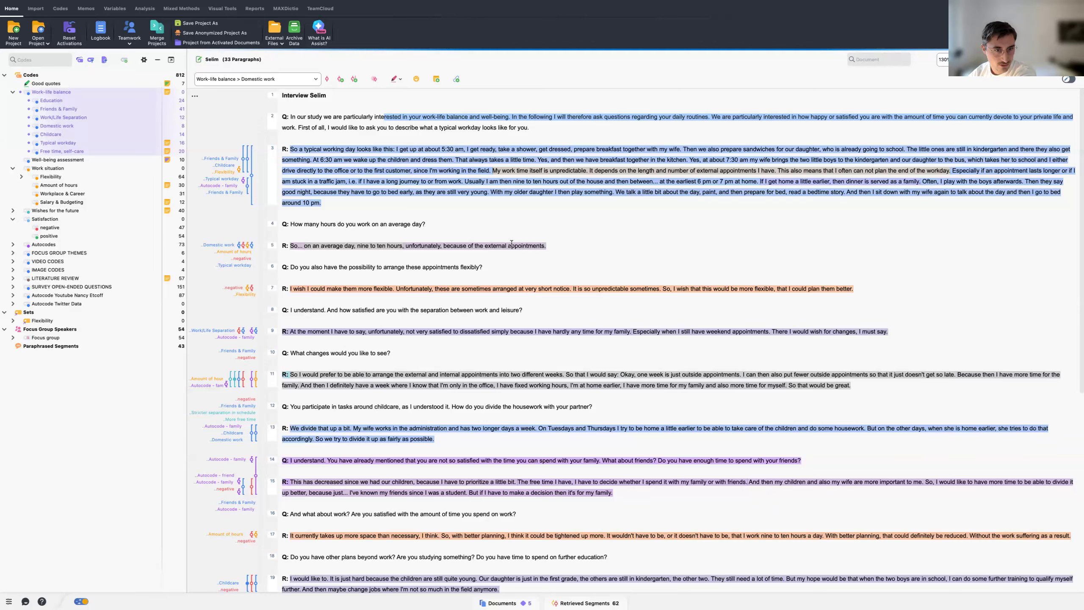
# Step: Clear the text selection and set the interview's zoom level to 200%
pyautogui.scroll(2, 511, 244)
pyautogui.scroll(2, 511, 244)
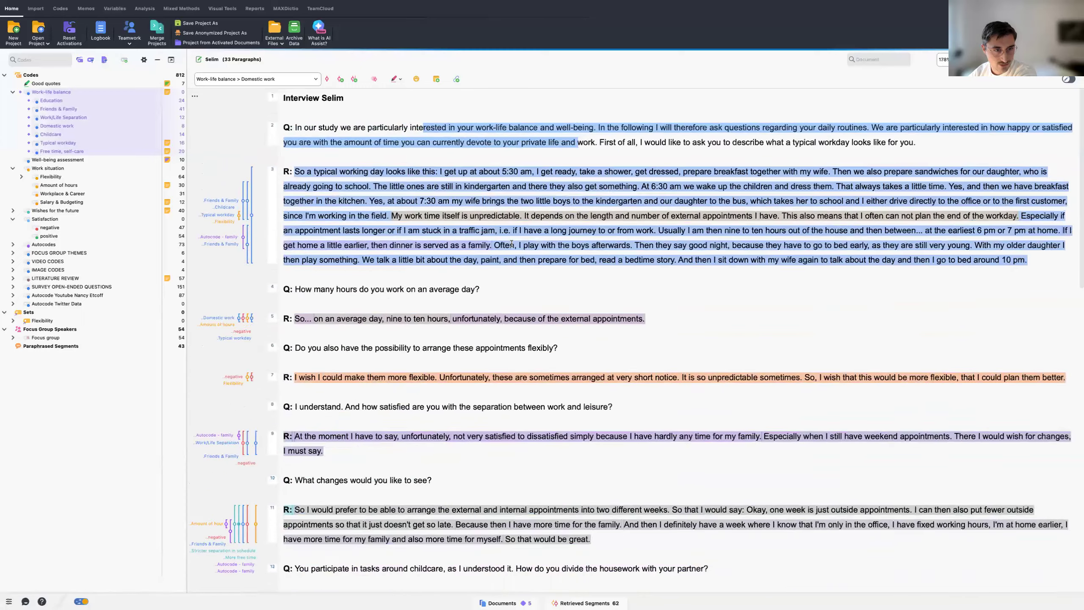
pyautogui.scroll(-2, 147, 365)
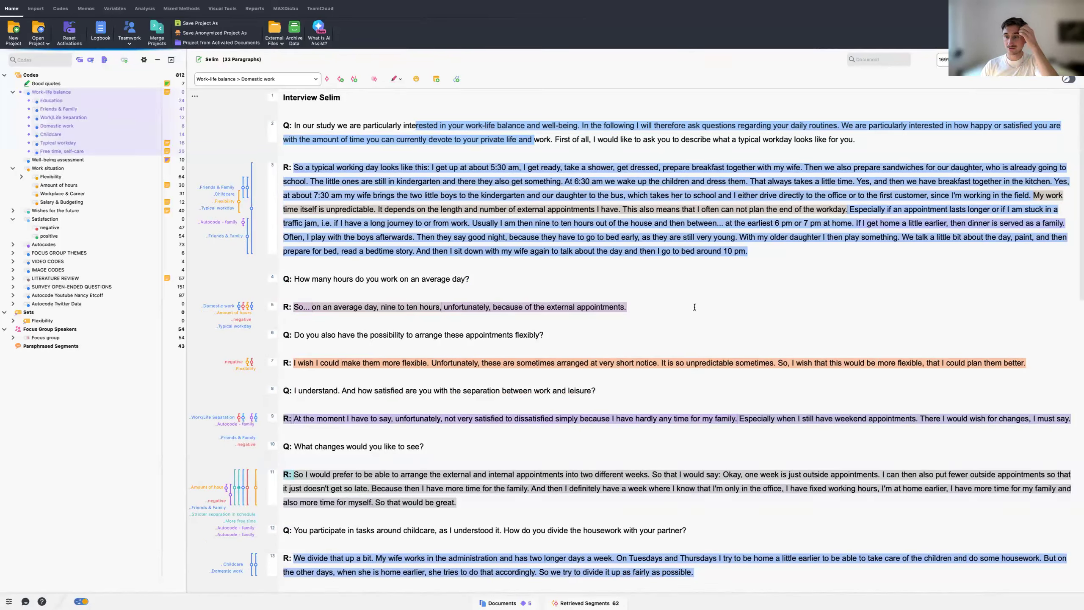
pyautogui.click(685, 299)
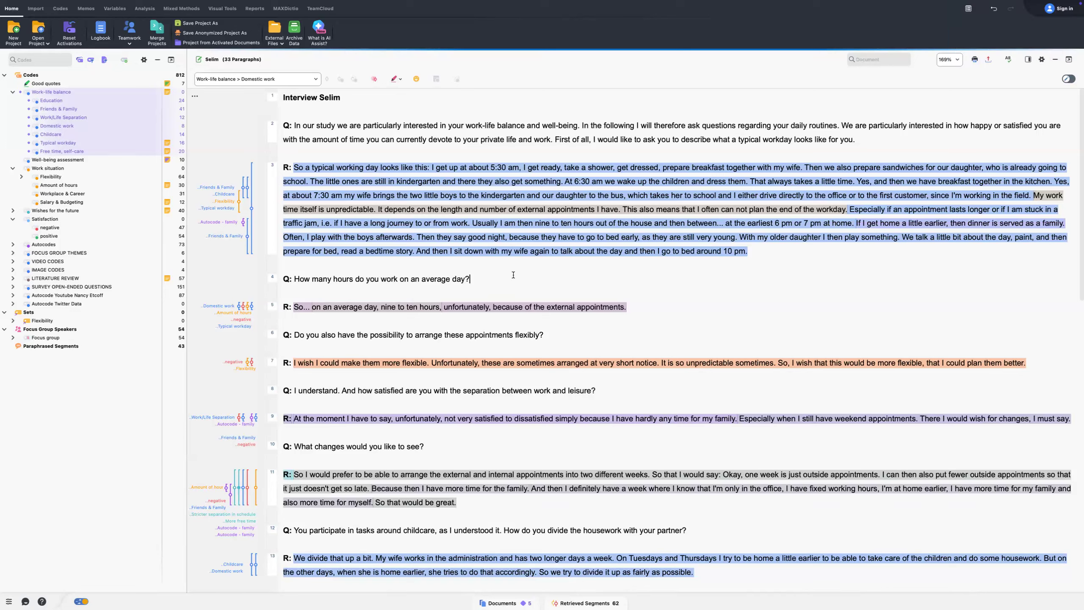
pyautogui.moveTo(995, 1)
pyautogui.click(959, 59)
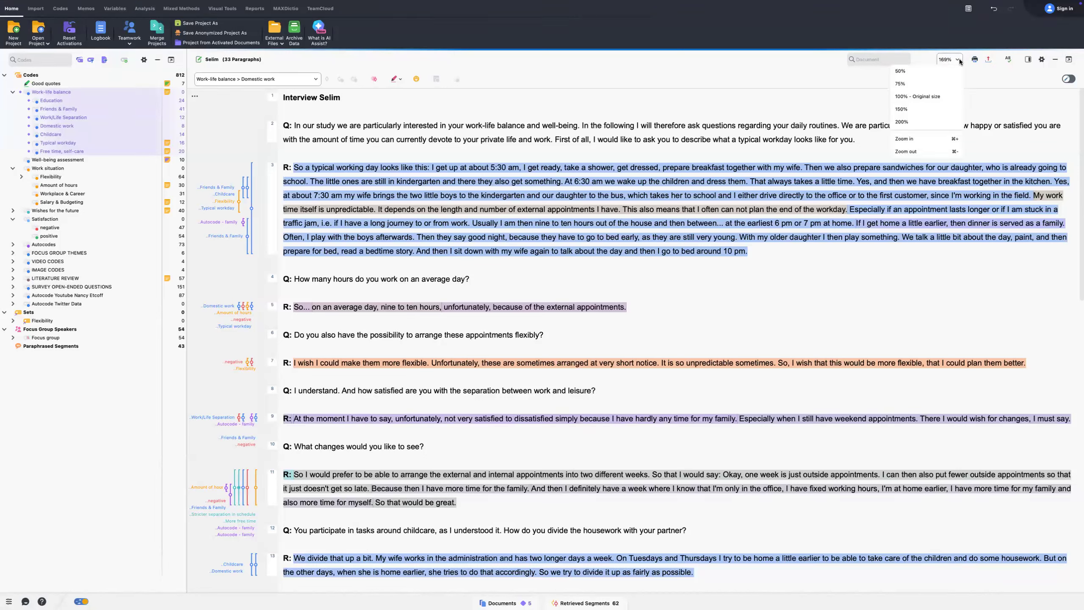
pyautogui.click(919, 122)
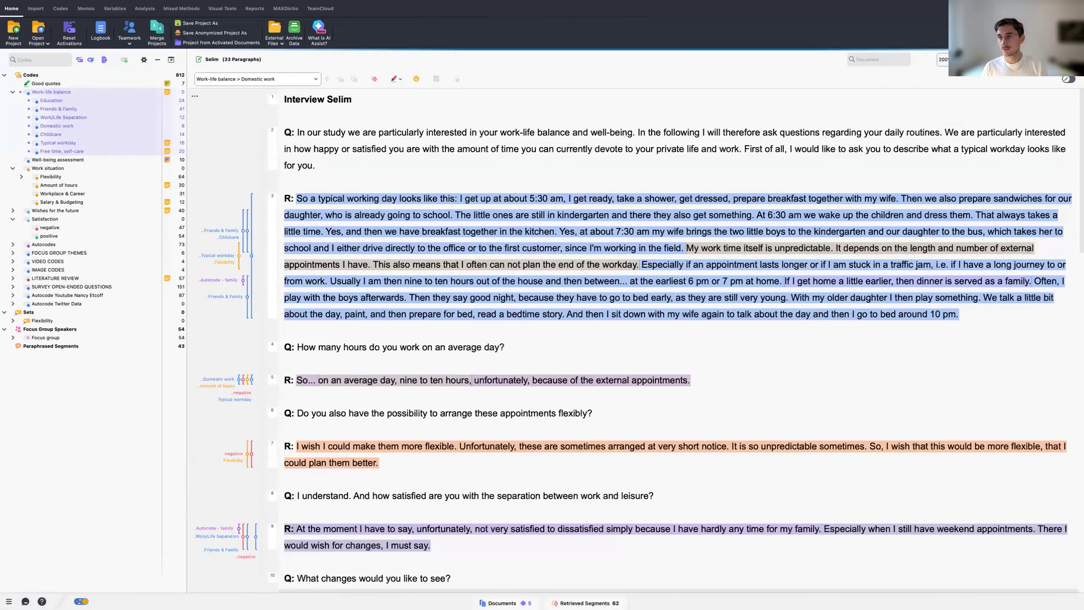
pyautogui.click(943, 60)
pyautogui.press('Escape')
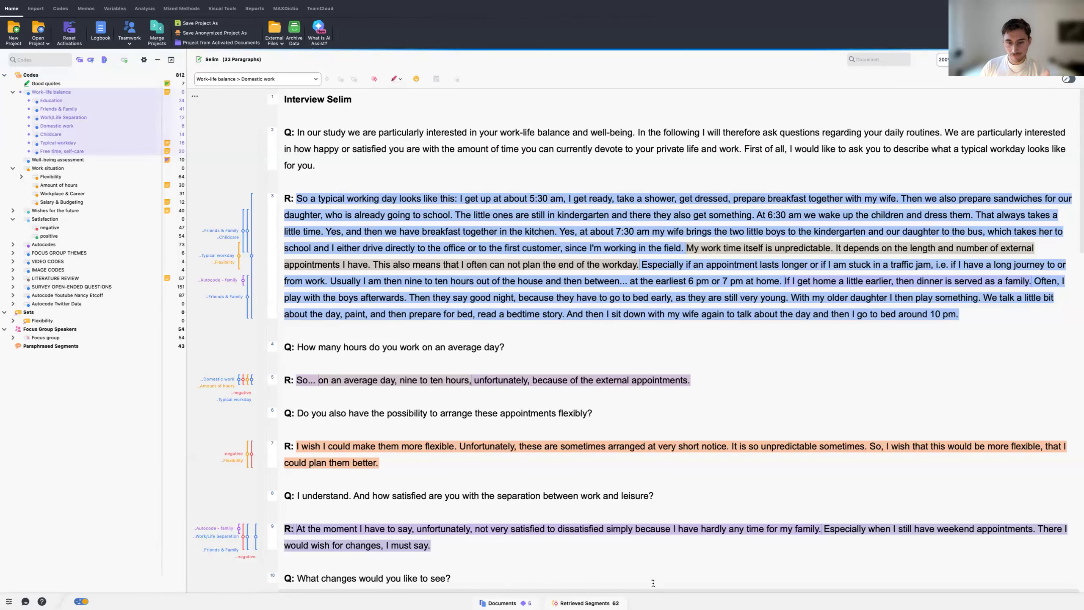
# Step: Show the retrieved segments, deactivate the first Berlin interview, and hide the document list again
pyautogui.click(597, 603)
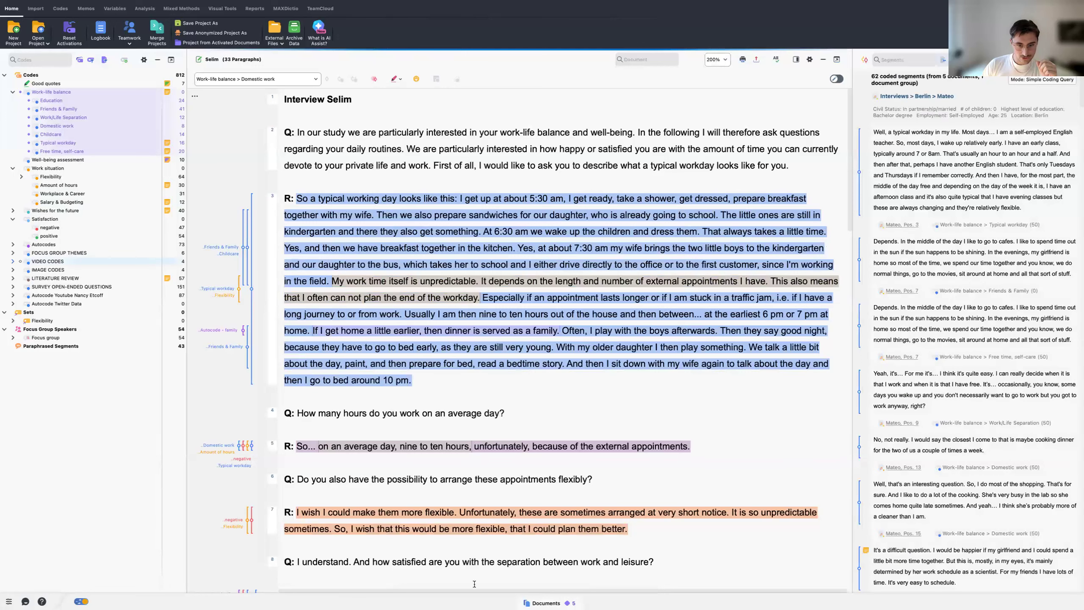
pyautogui.click(535, 603)
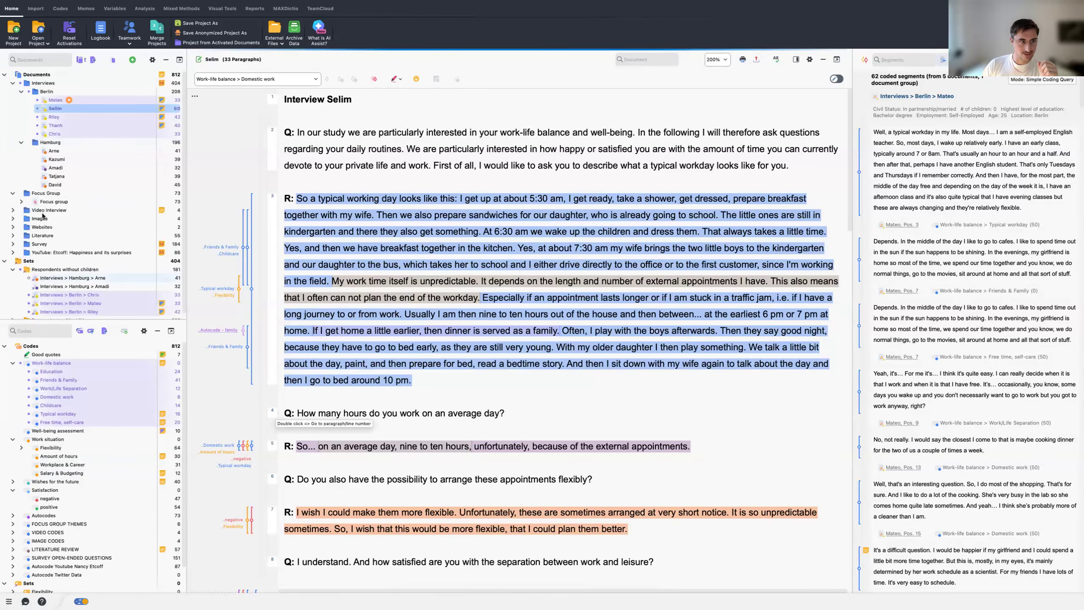
pyautogui.moveTo(29, 94)
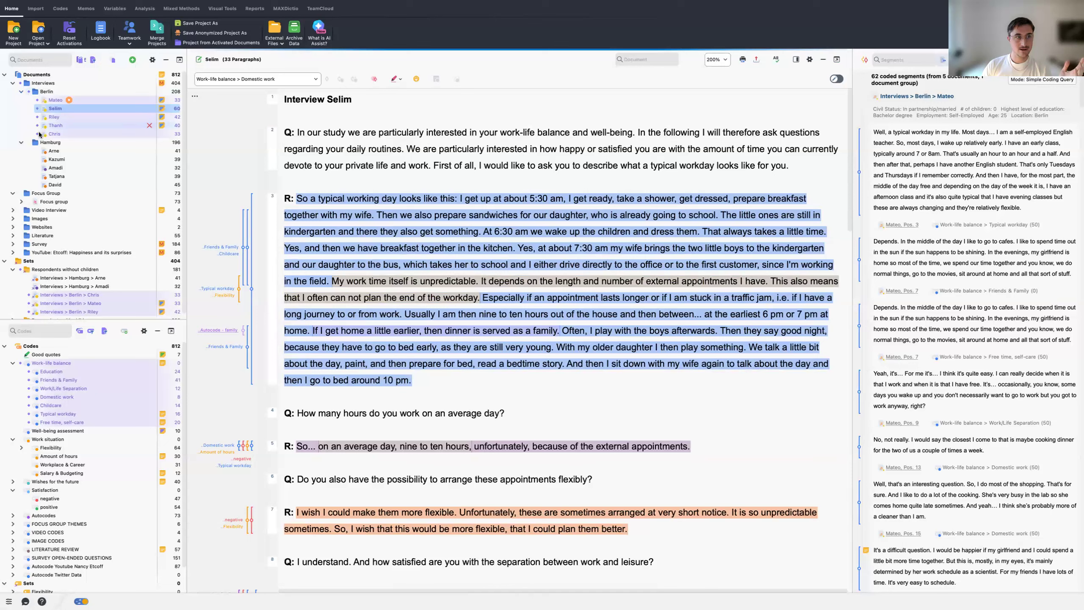
pyautogui.click(37, 99)
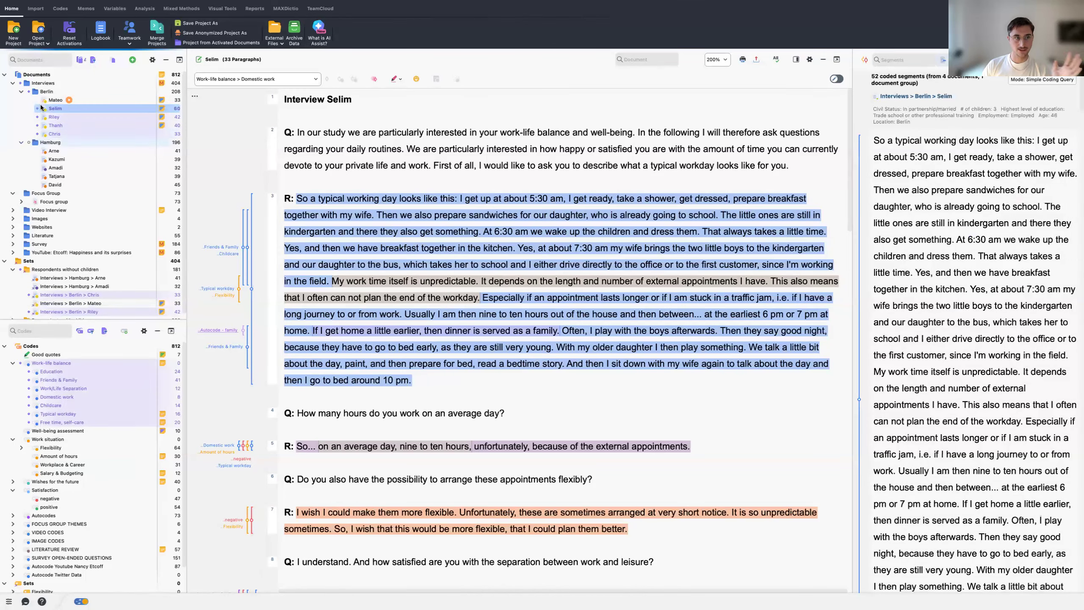
pyautogui.click(166, 60)
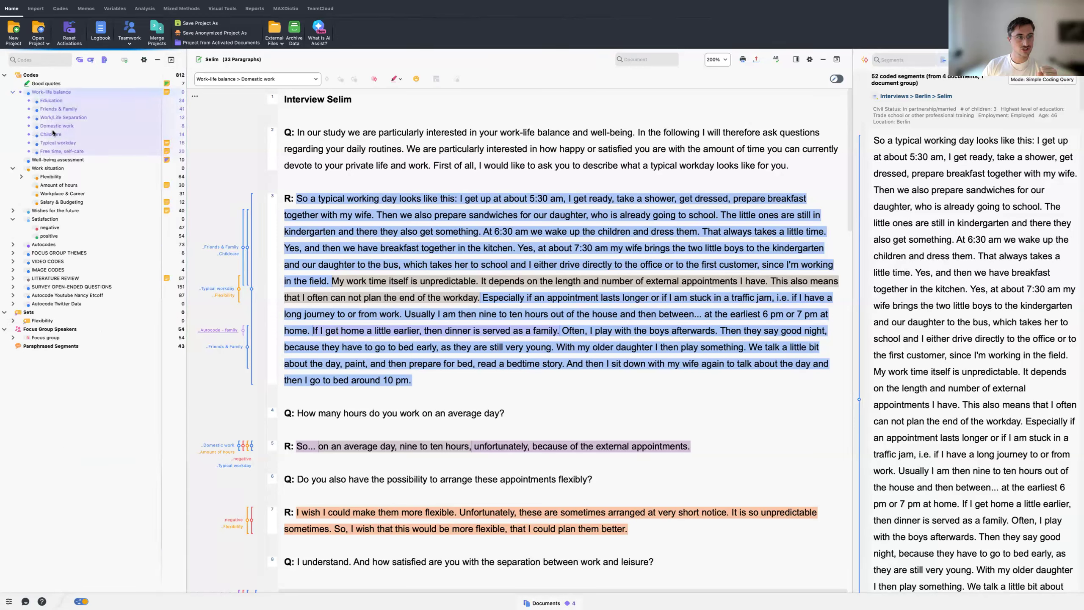
# Step: Deactivate Work-life balance and activate Satisfaction with its subcodes, and look through the retrieved segments
pyautogui.click(19, 93)
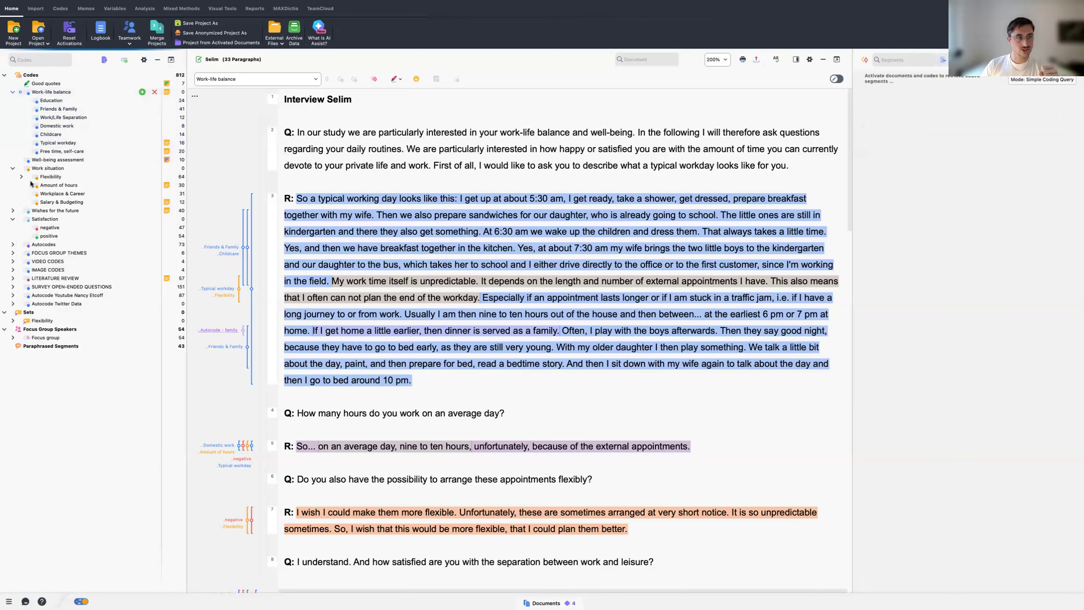
pyautogui.click(19, 220)
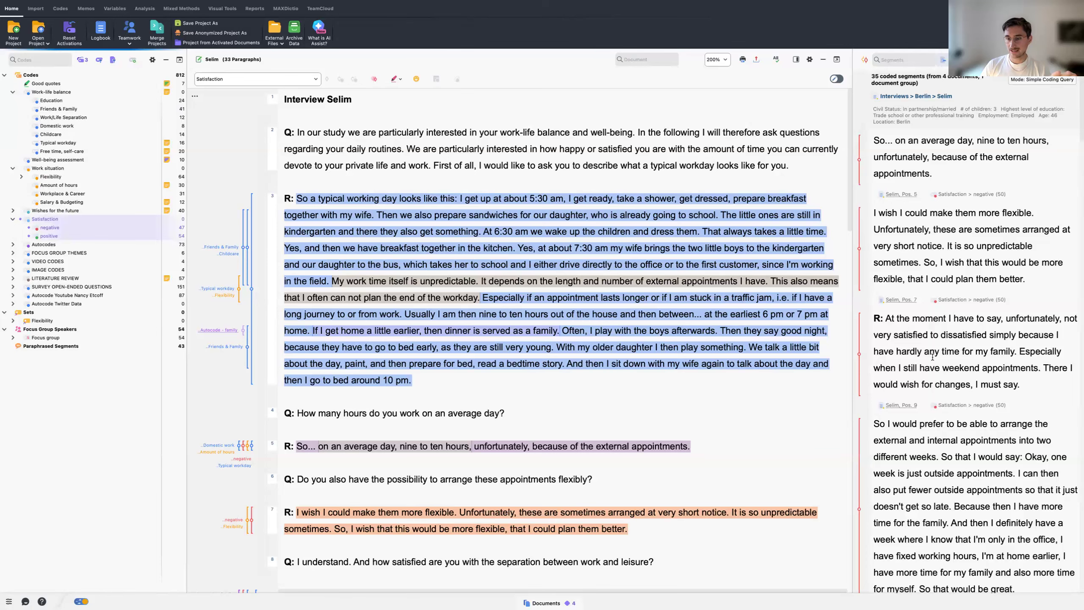
pyautogui.scroll(-3, 932, 356)
pyautogui.scroll(3, 917, 256)
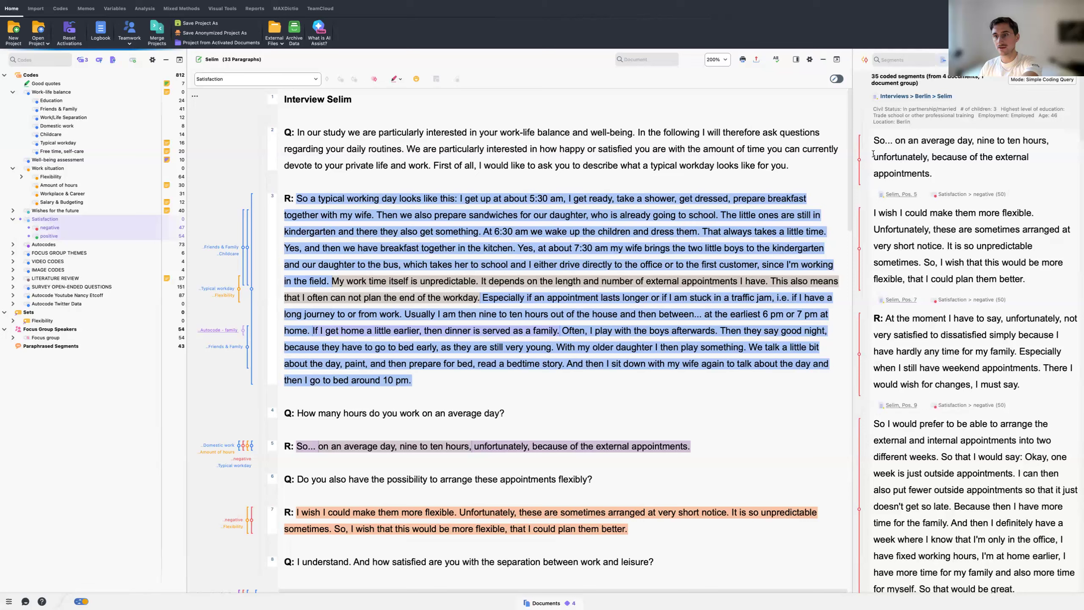
# Step: Trace the retrieved Satisfaction > negative segments at positions 5 and 9 back to their source passages in the interview
pyautogui.moveTo(871, 141); pyautogui.dragTo(948, 173)
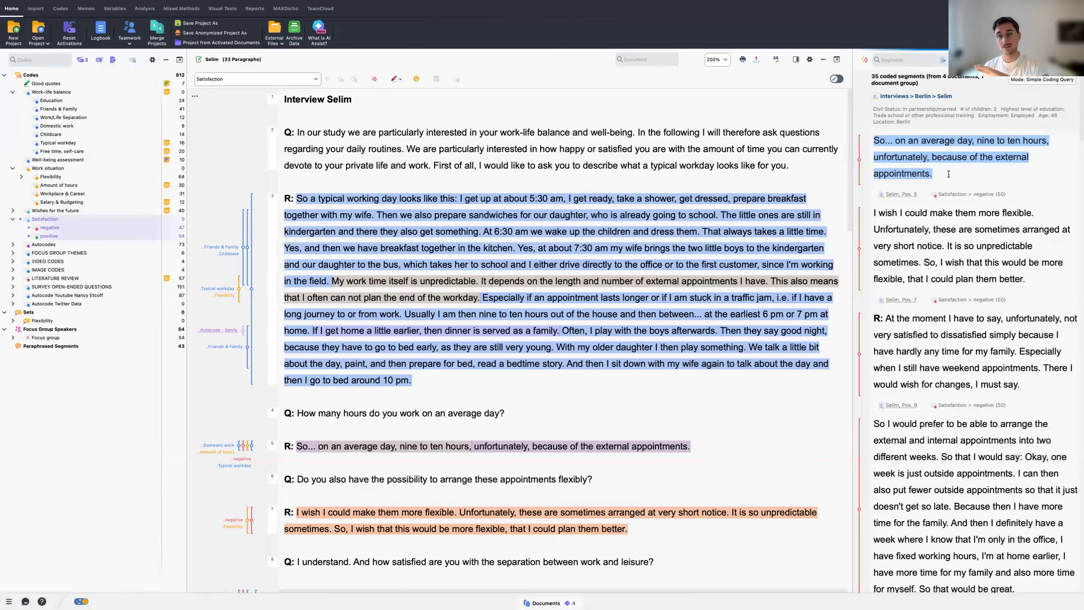
pyautogui.click(860, 162)
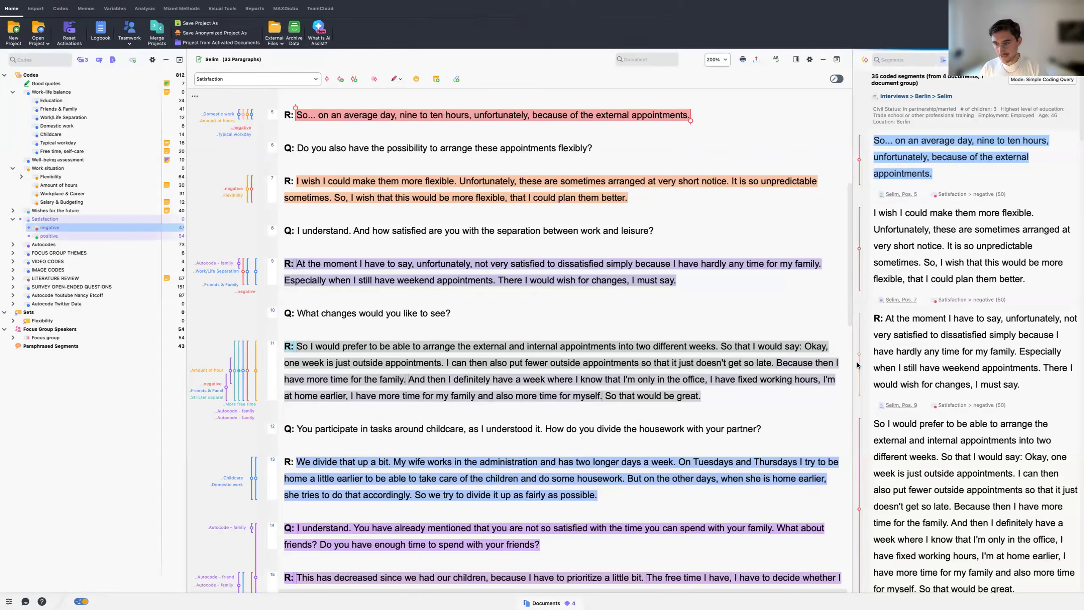
pyautogui.click(868, 380)
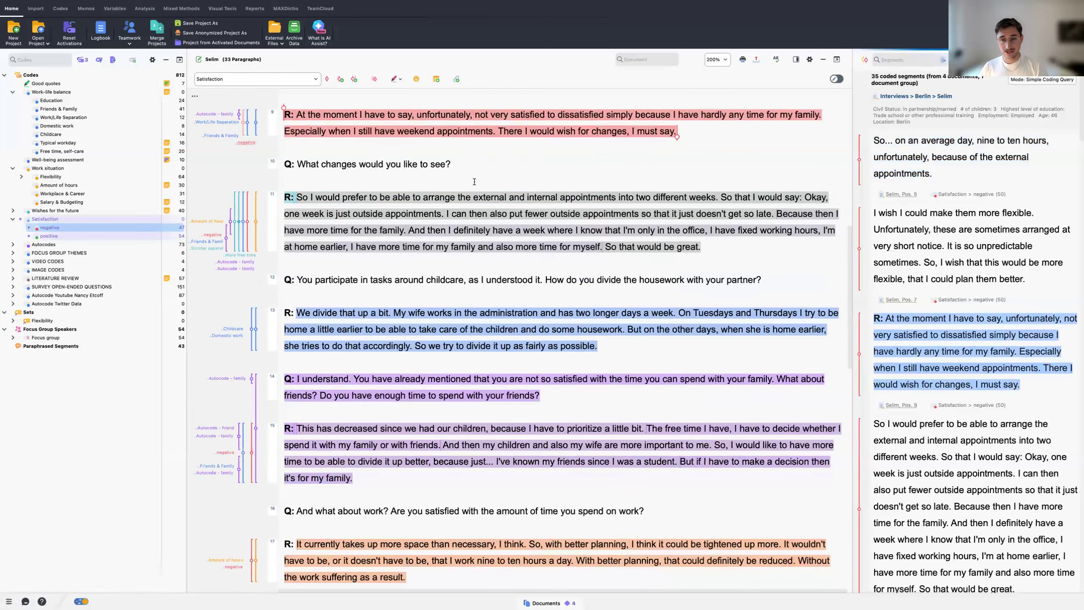
pyautogui.rightClick(468, 135)
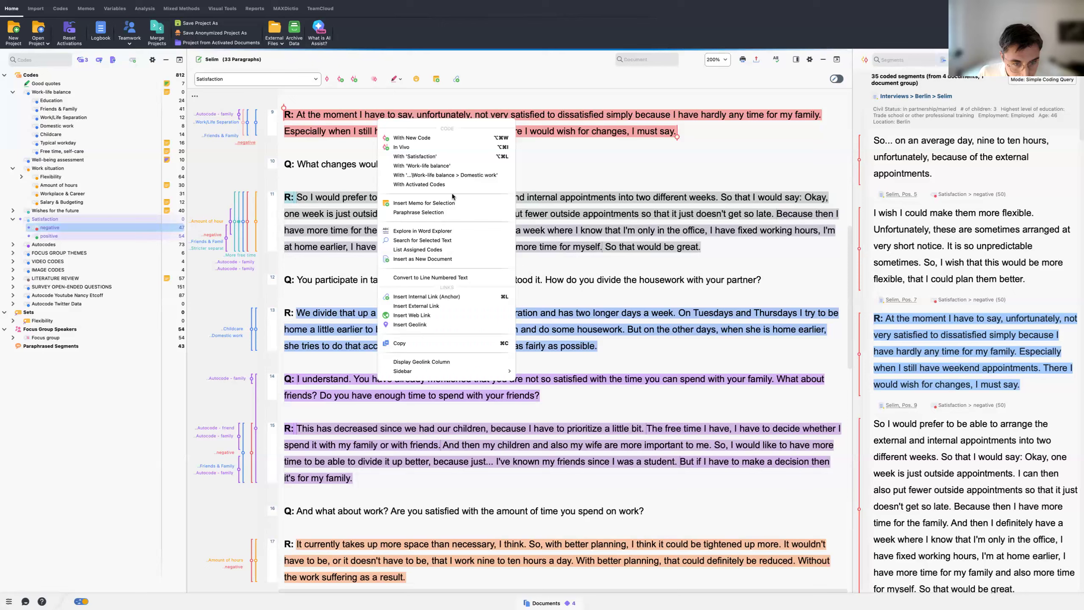
pyautogui.click(629, 146)
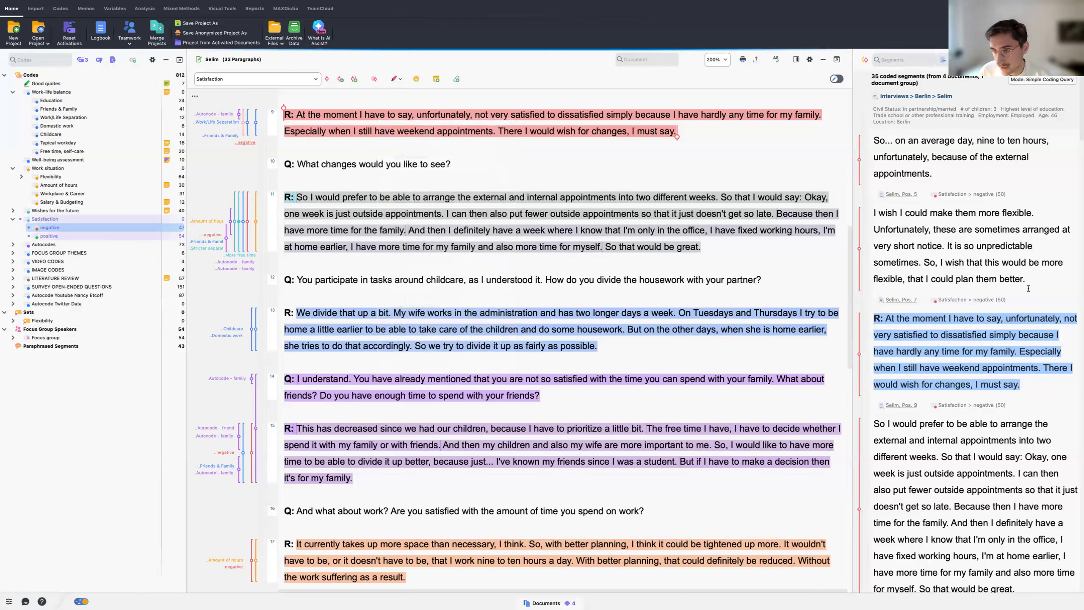
pyautogui.rightClick(961, 337)
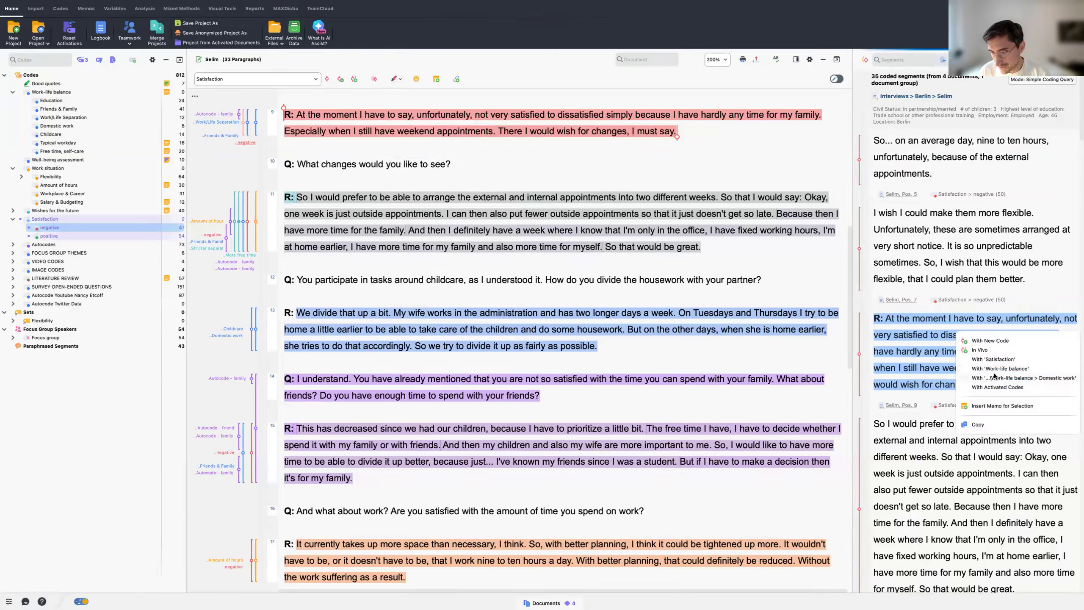
pyautogui.click(915, 333)
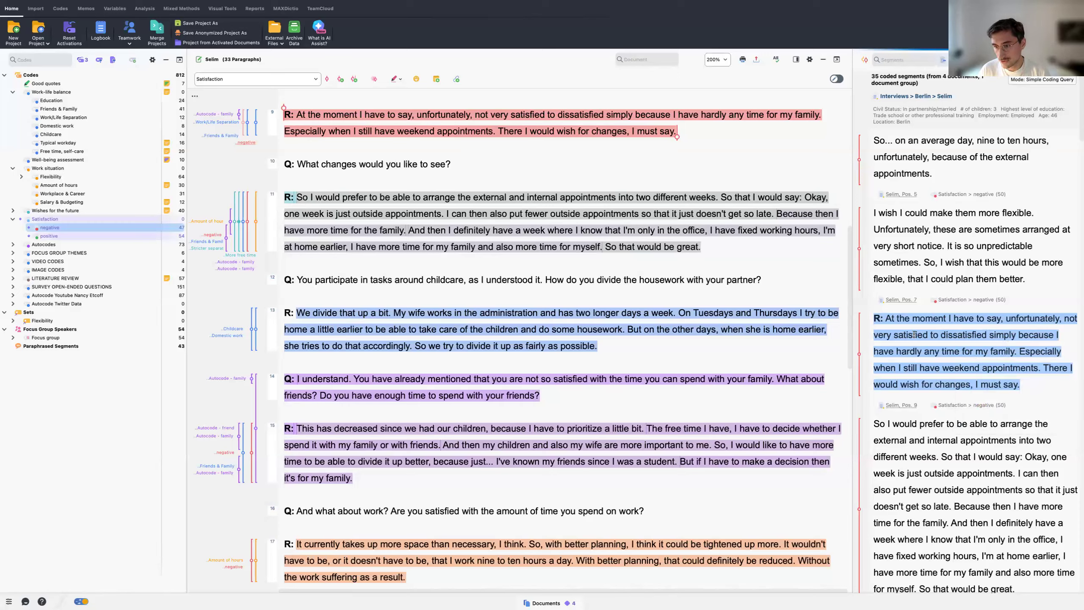
pyautogui.rightClick(914, 336)
pyautogui.rightClick(859, 346)
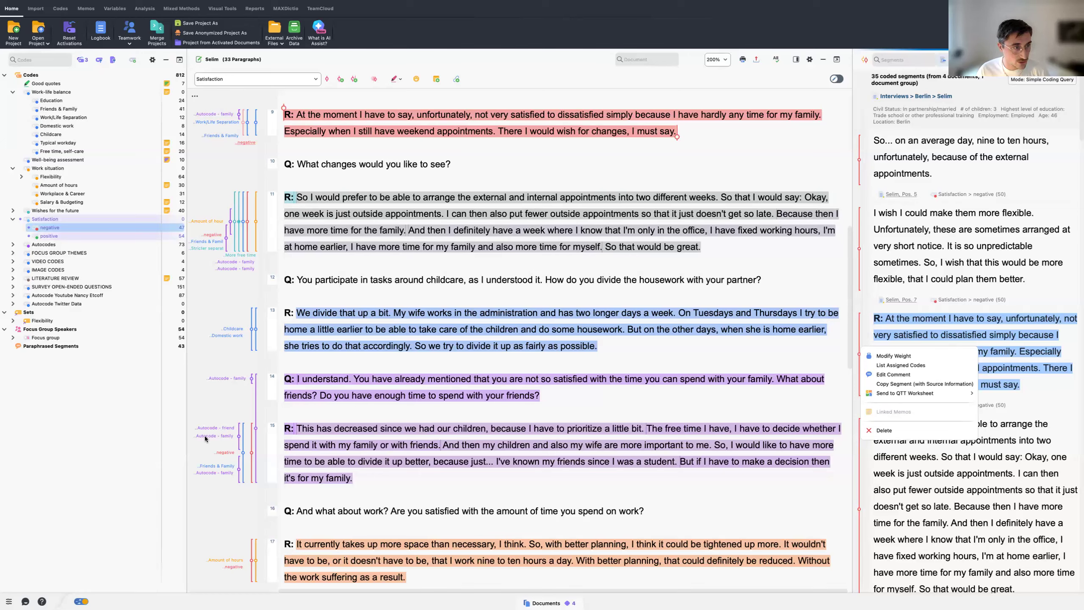
# Step: Show the document list, expand the Images group and open the home office image
pyautogui.click(537, 603)
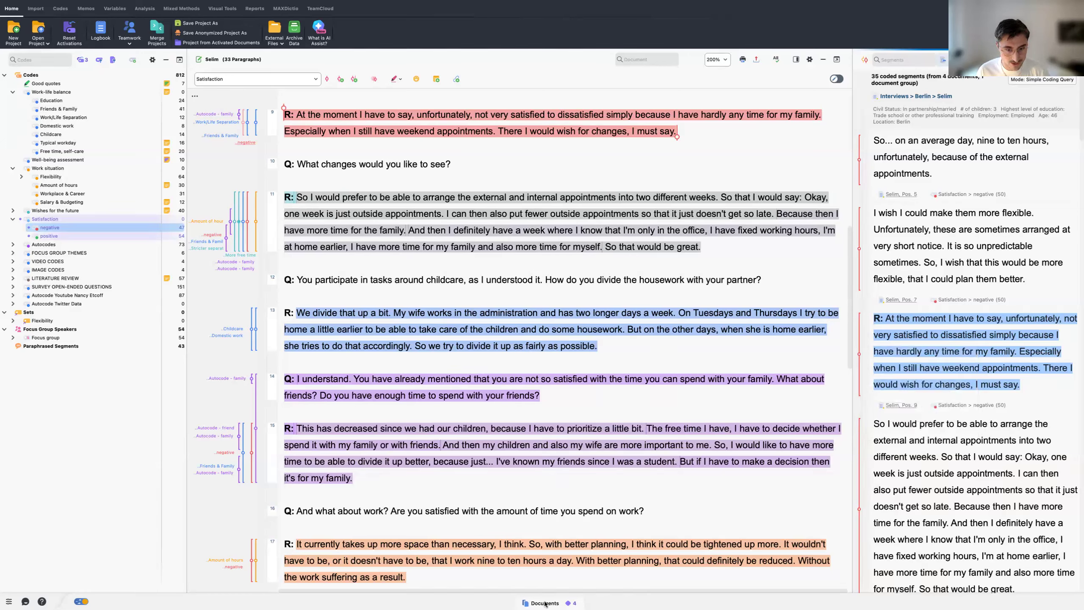
pyautogui.click(537, 603)
pyautogui.scroll(-1, 99, 256)
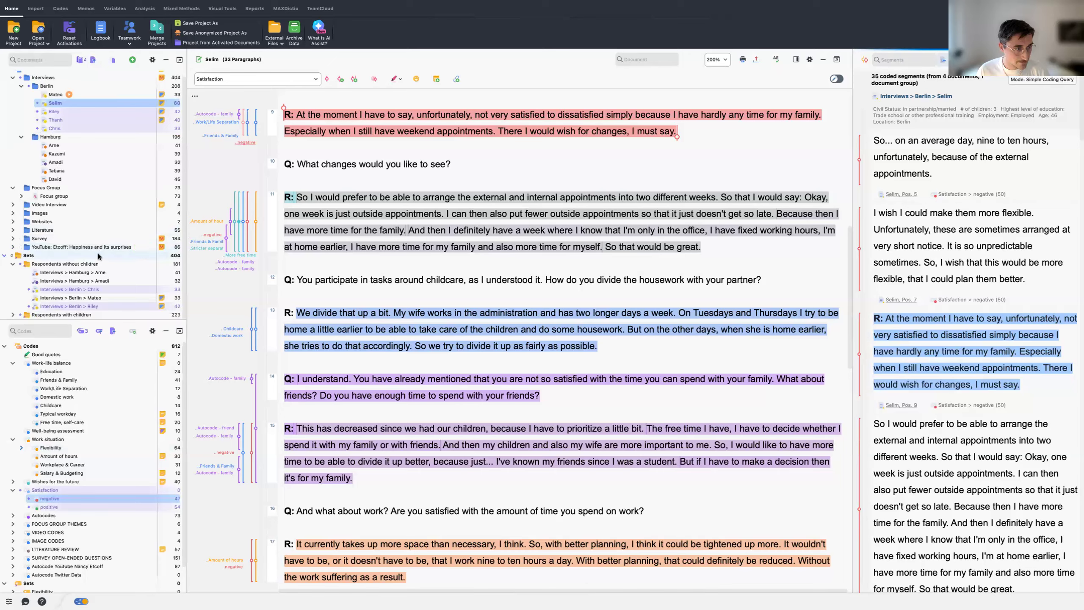
pyautogui.click(12, 214)
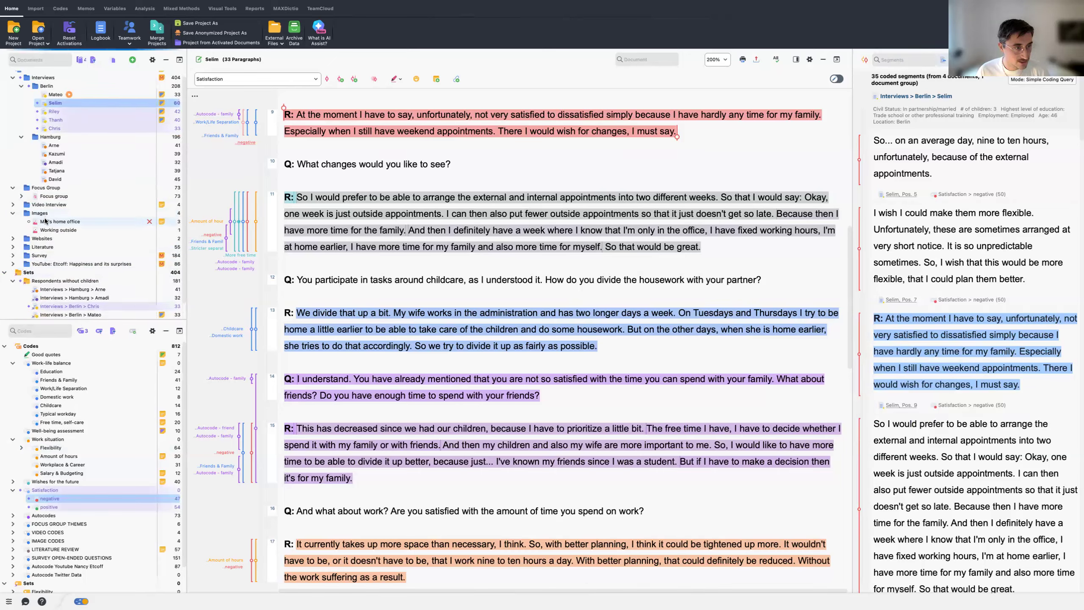
pyautogui.click(46, 221)
pyautogui.doubleClick(64, 223)
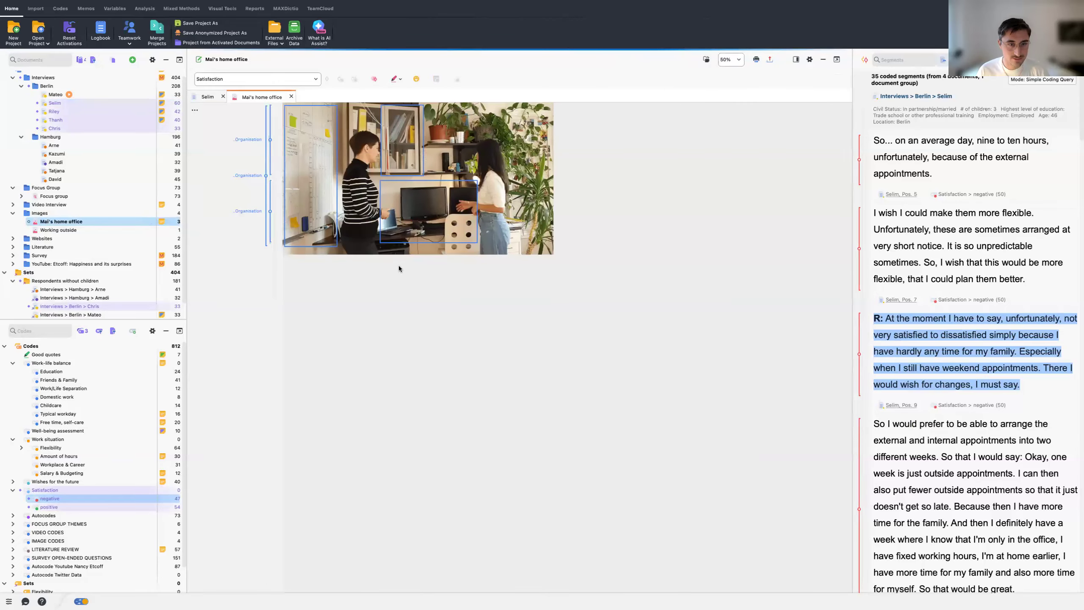
# Step: Select the coded regions in the home office image and locate their Organisation code in the code system
pyautogui.click(422, 213)
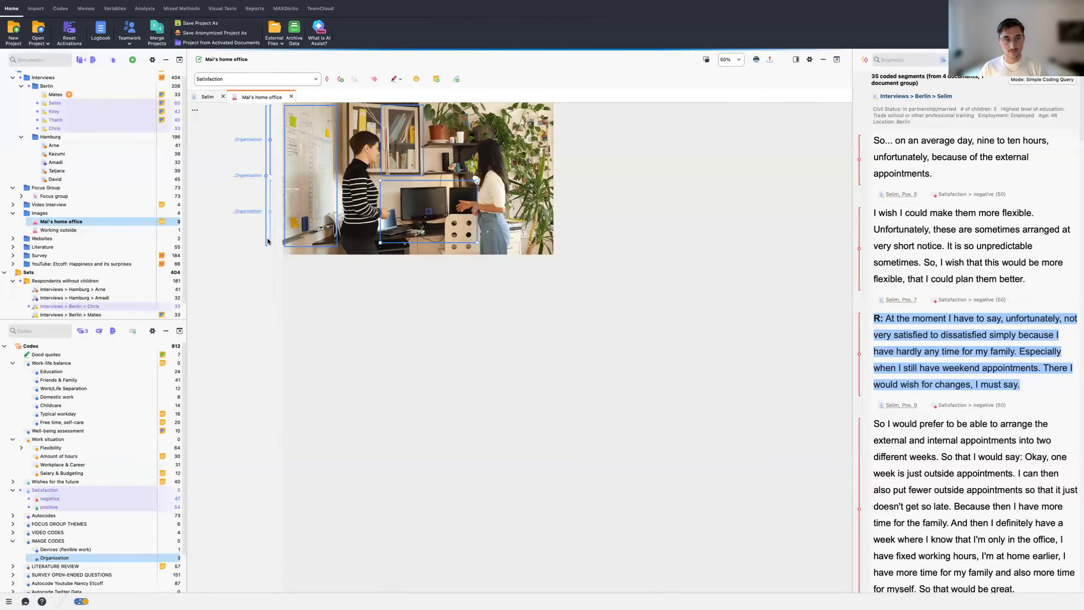
pyautogui.click(247, 212)
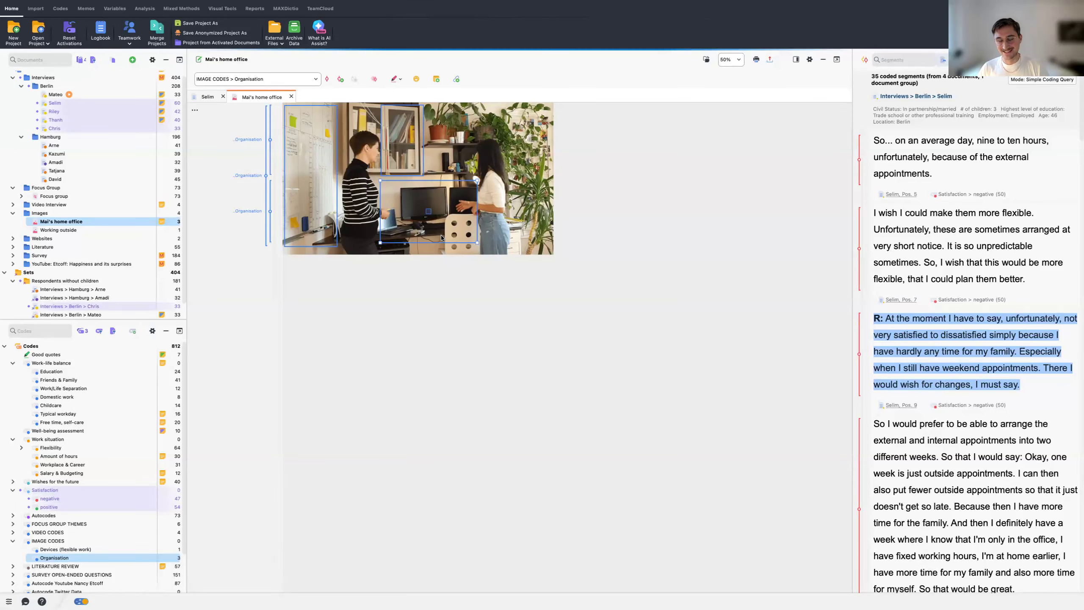
pyautogui.click(411, 150)
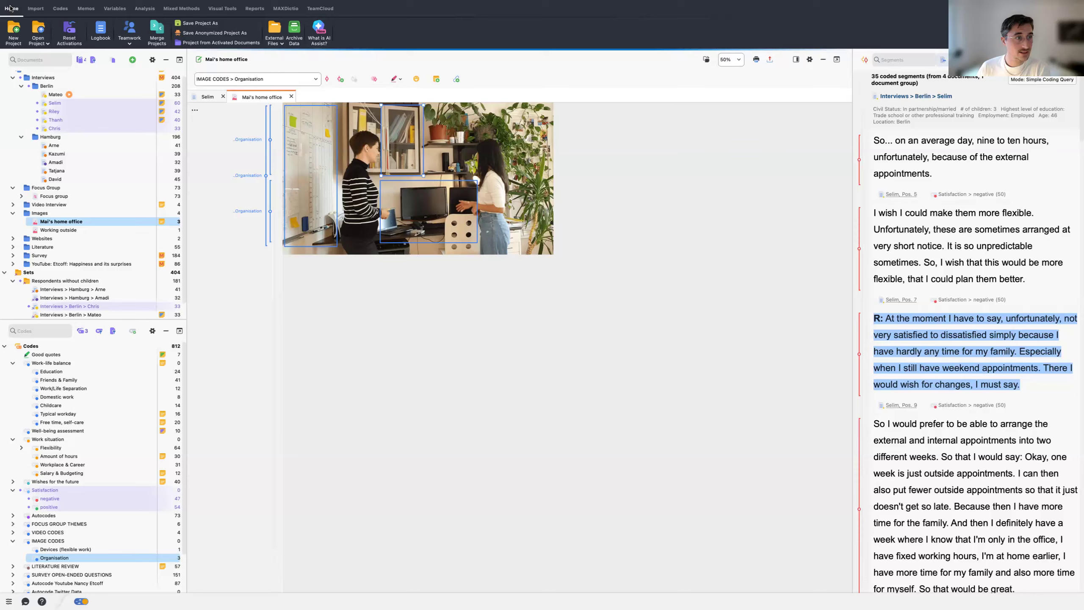
# Step: Leave full screen, switch to PowerPoint and start the slide show from the Sources slide
pyautogui.moveTo(16, 3)
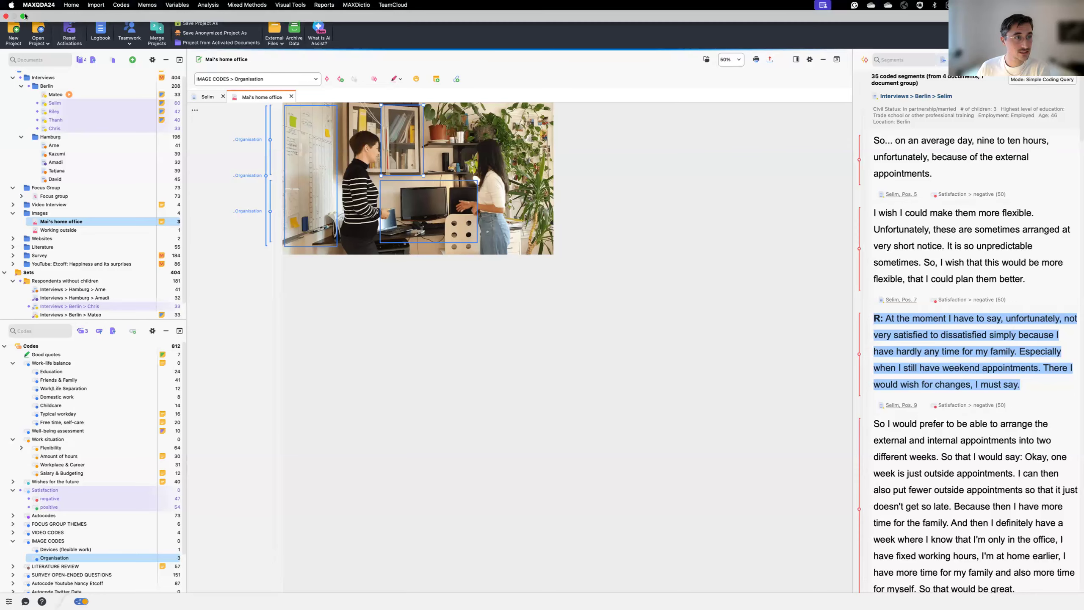
pyautogui.click(23, 16)
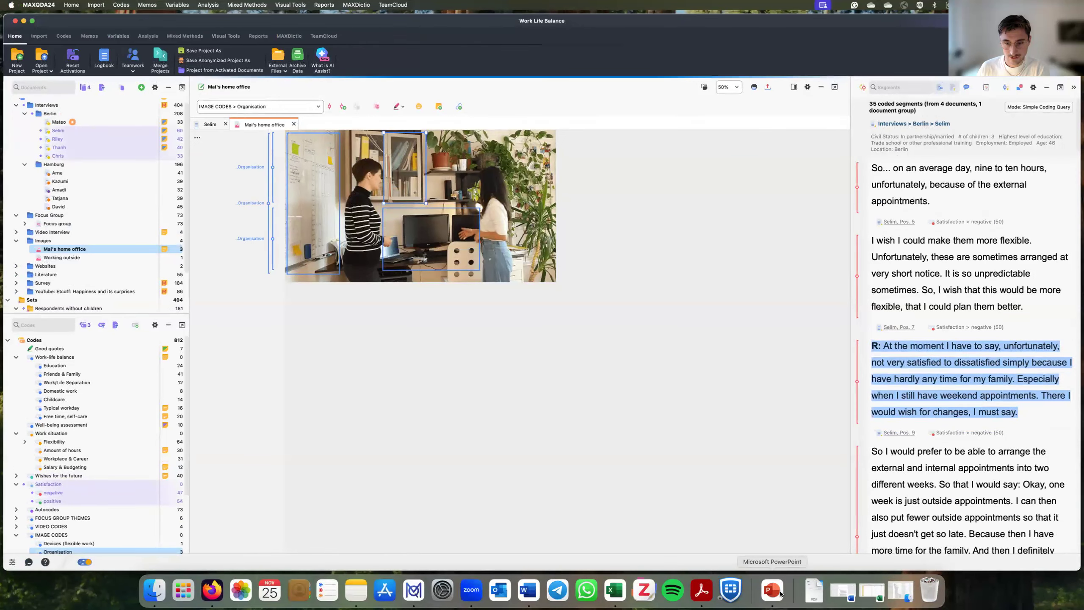
pyautogui.click(772, 591)
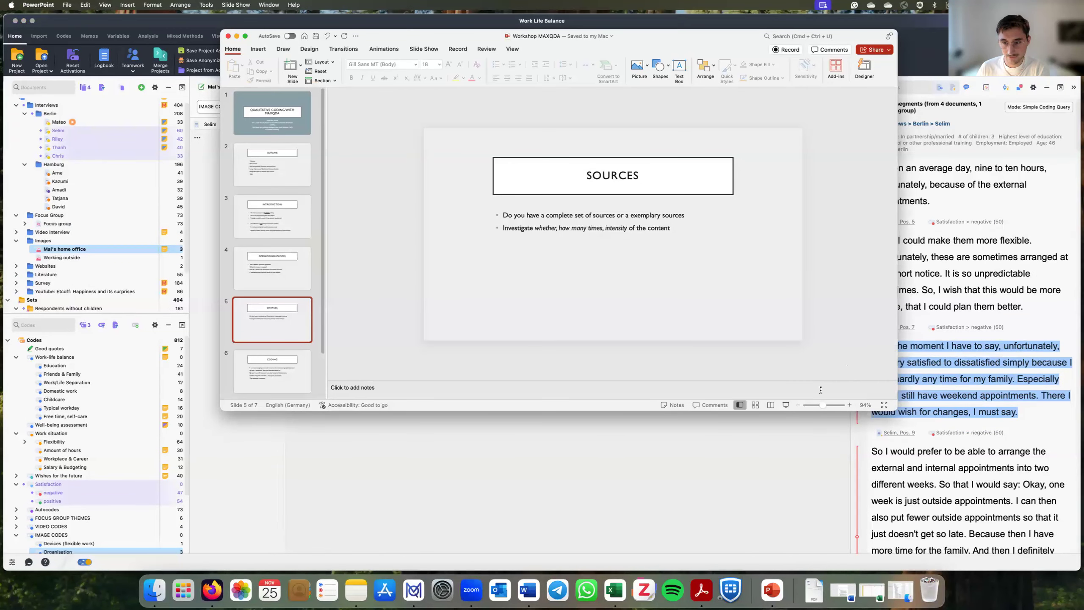
pyautogui.click(786, 406)
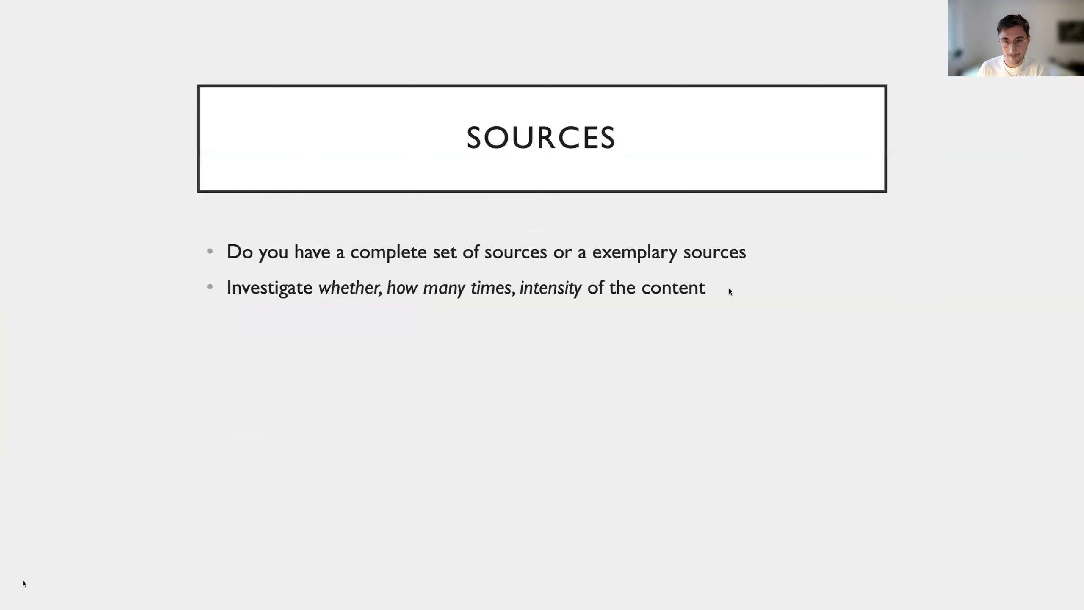
# Step: Go back in the slide show to the Operationalization slide
pyautogui.press('Right')
pyautogui.press('Left')
pyautogui.press('Left')
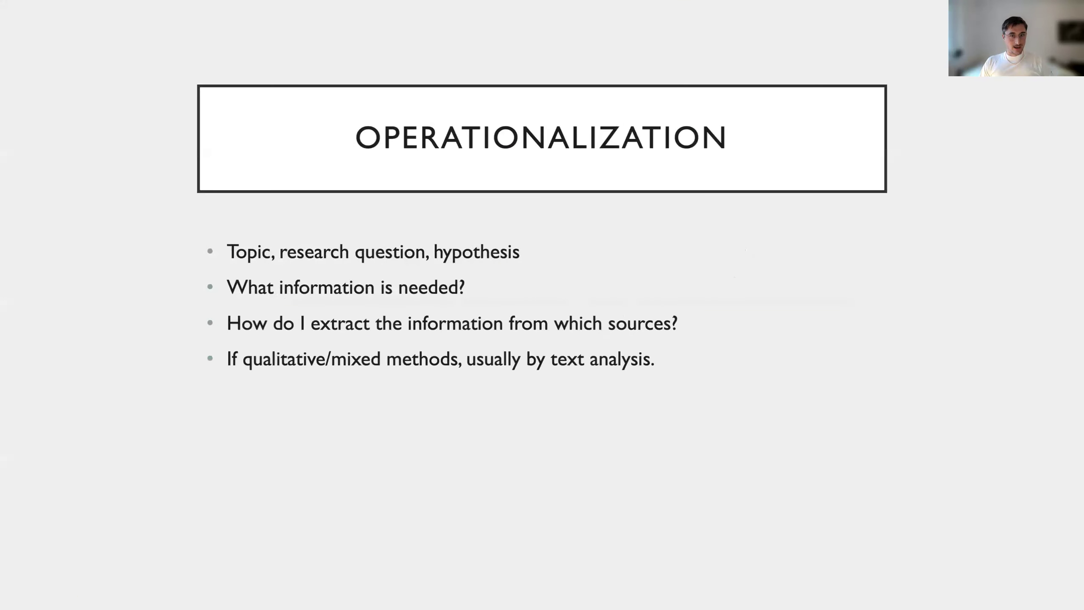
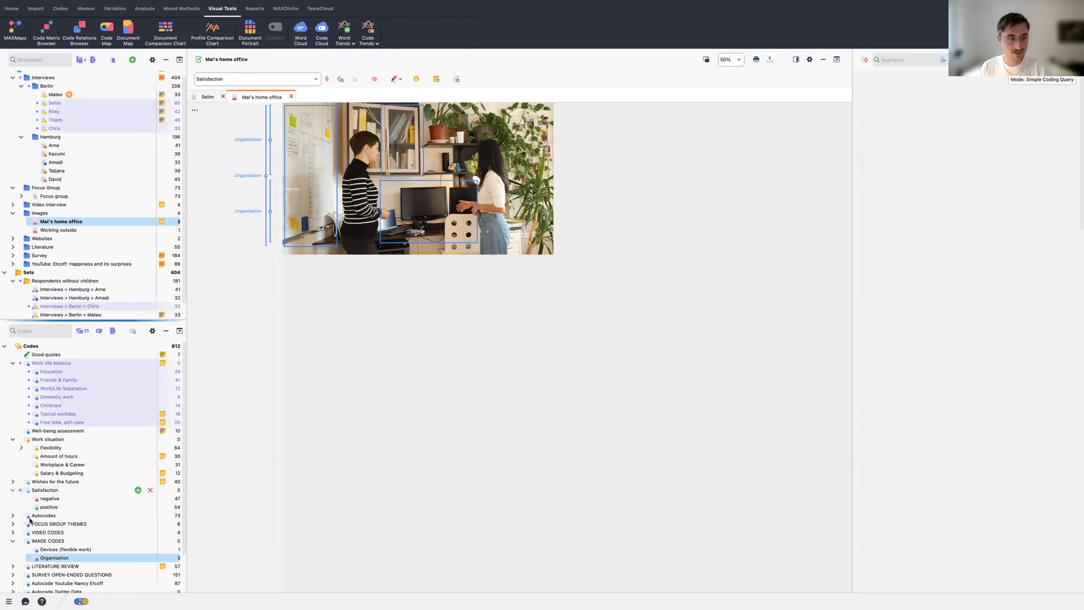
# Step: Minimize the document view and open an enlarged Code Matrix Browser for only the activated documents and codes
pyautogui.click(823, 61)
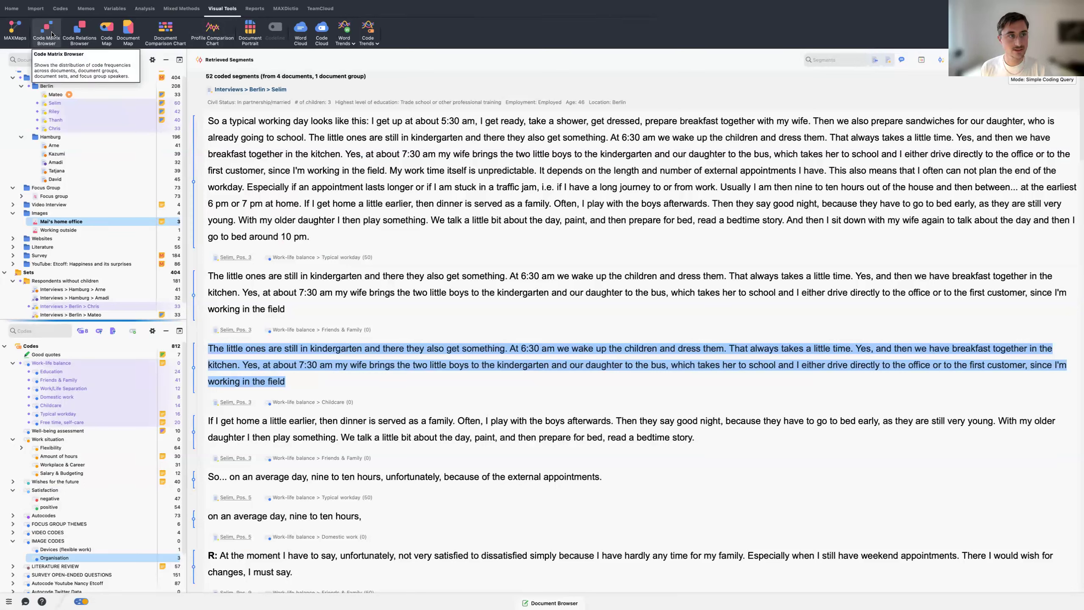
pyautogui.click(52, 35)
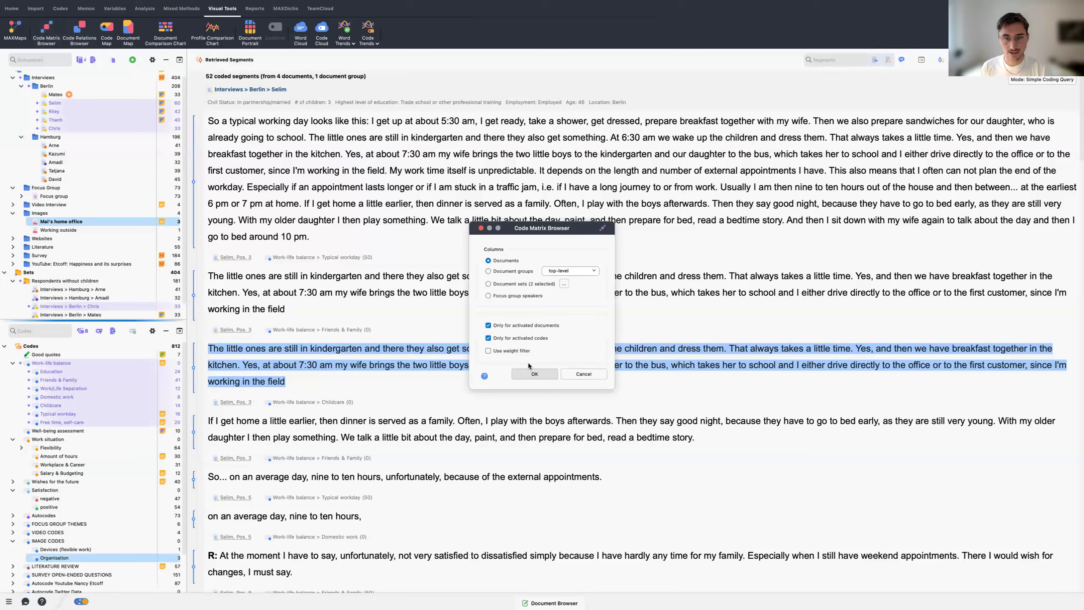
pyautogui.click(533, 374)
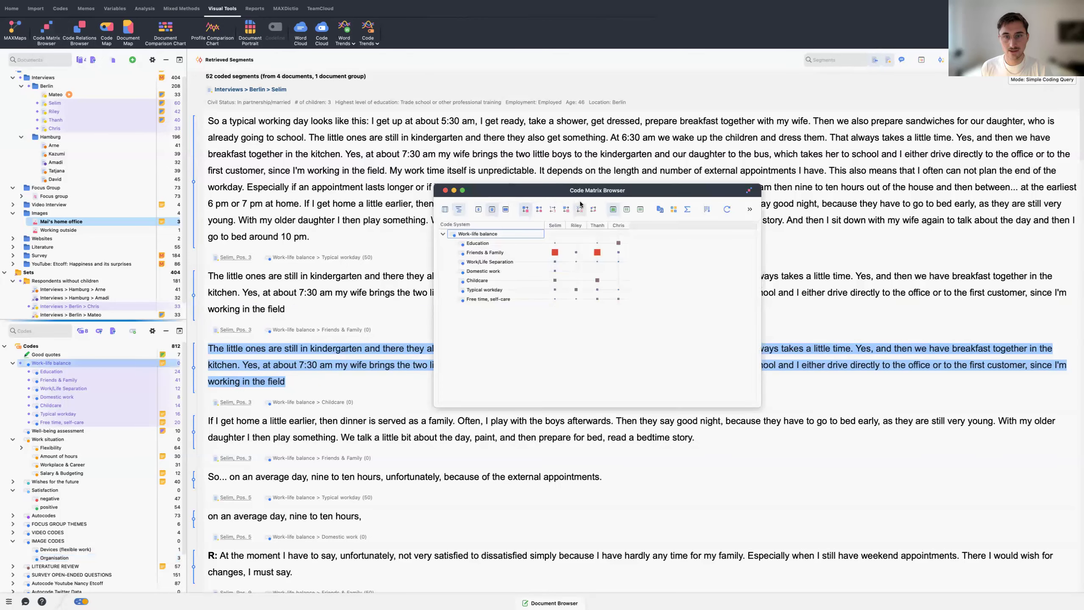
pyautogui.moveTo(567, 193); pyautogui.dragTo(393, 92)
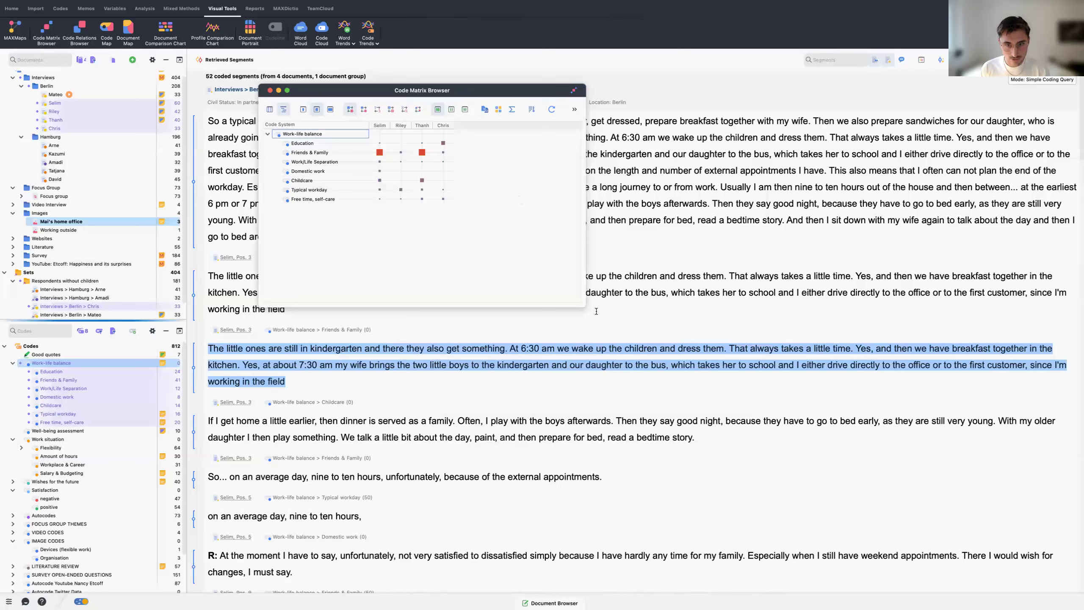
pyautogui.moveTo(585, 306); pyautogui.dragTo(851, 536)
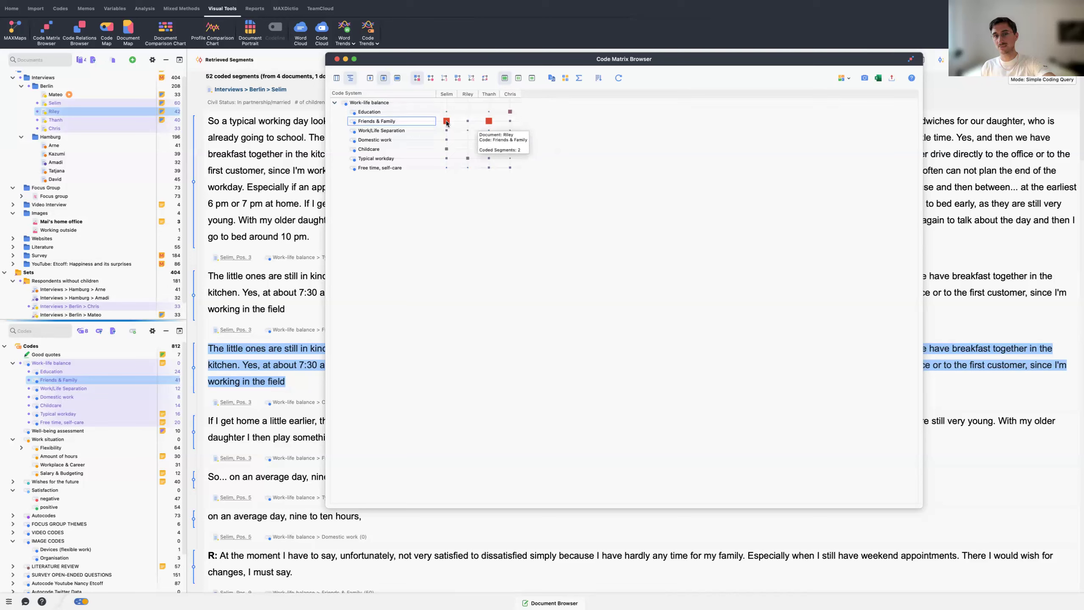
# Step: Examine the Friends & Family frequencies with the matrix shown as circles, percentages and a numbered heat map, and close the Code Matrix Browser
pyautogui.moveTo(447, 123)
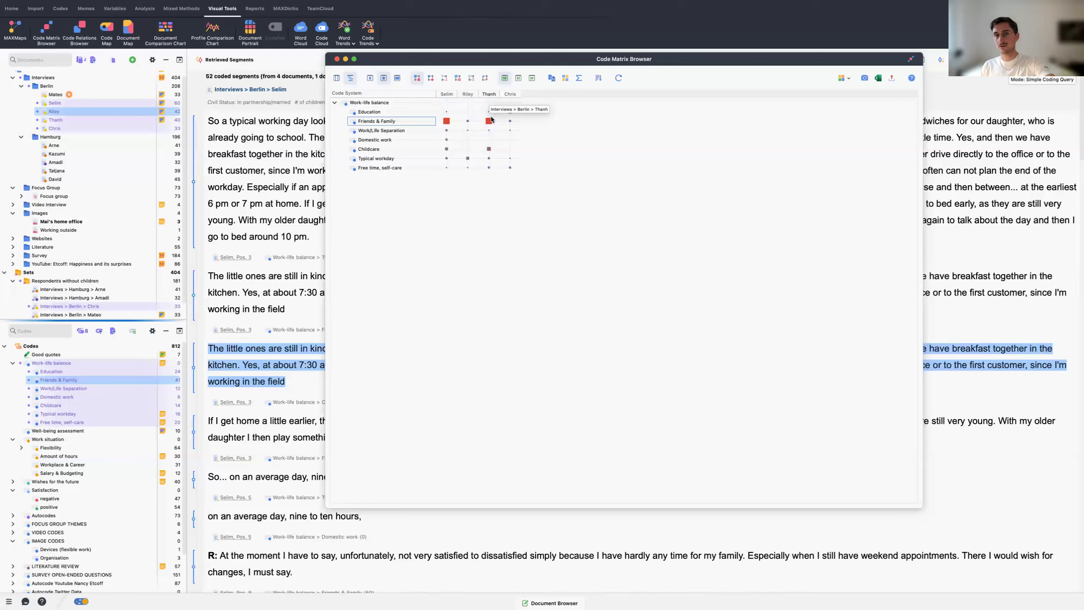
pyautogui.moveTo(489, 122)
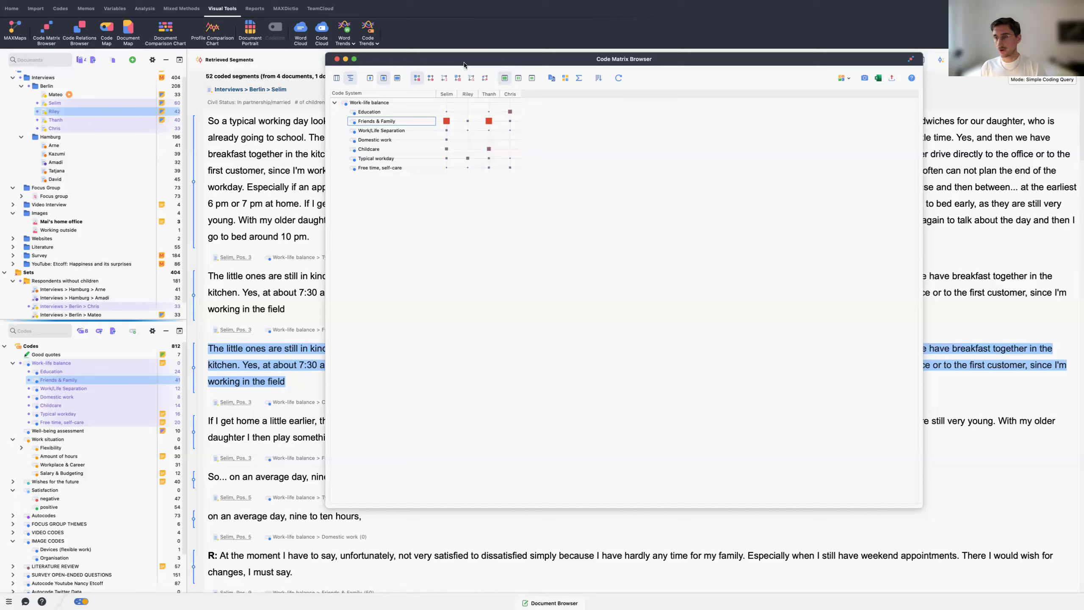
pyautogui.click(444, 78)
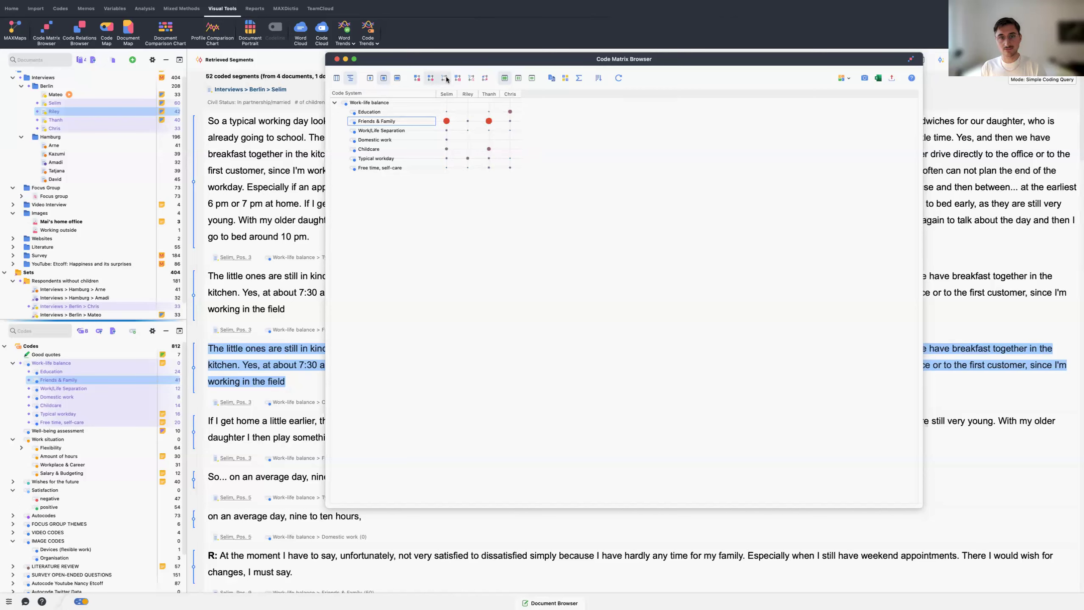
pyautogui.click(473, 79)
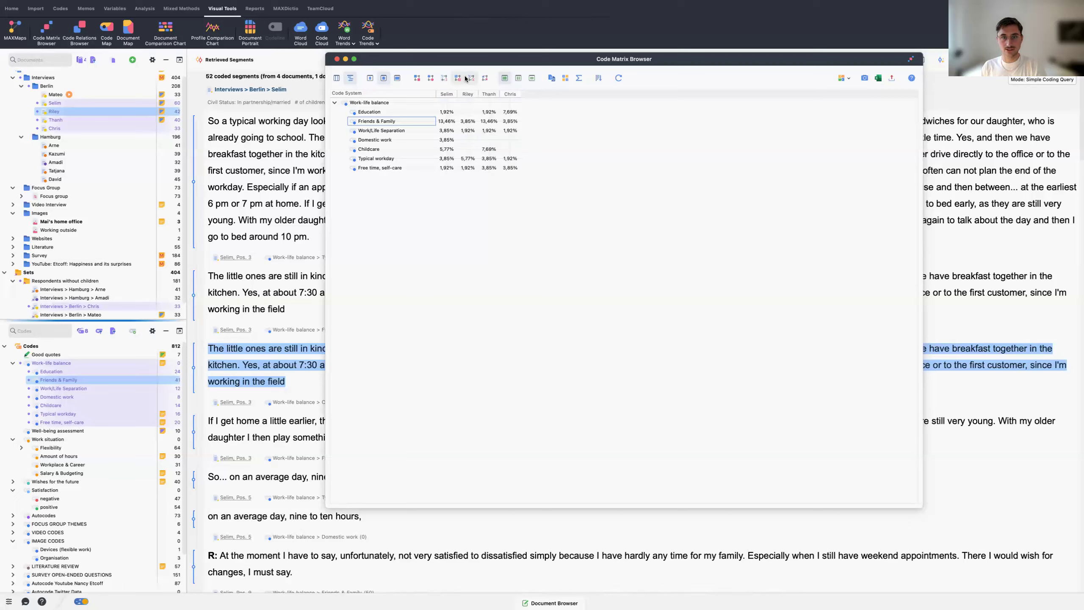
pyautogui.click(455, 78)
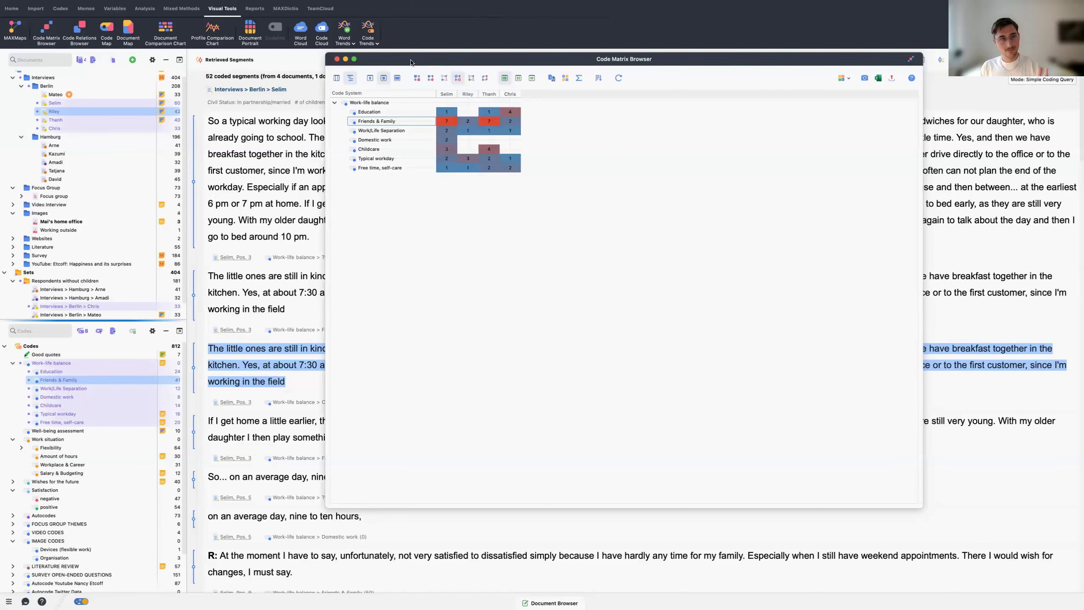
pyautogui.click(337, 60)
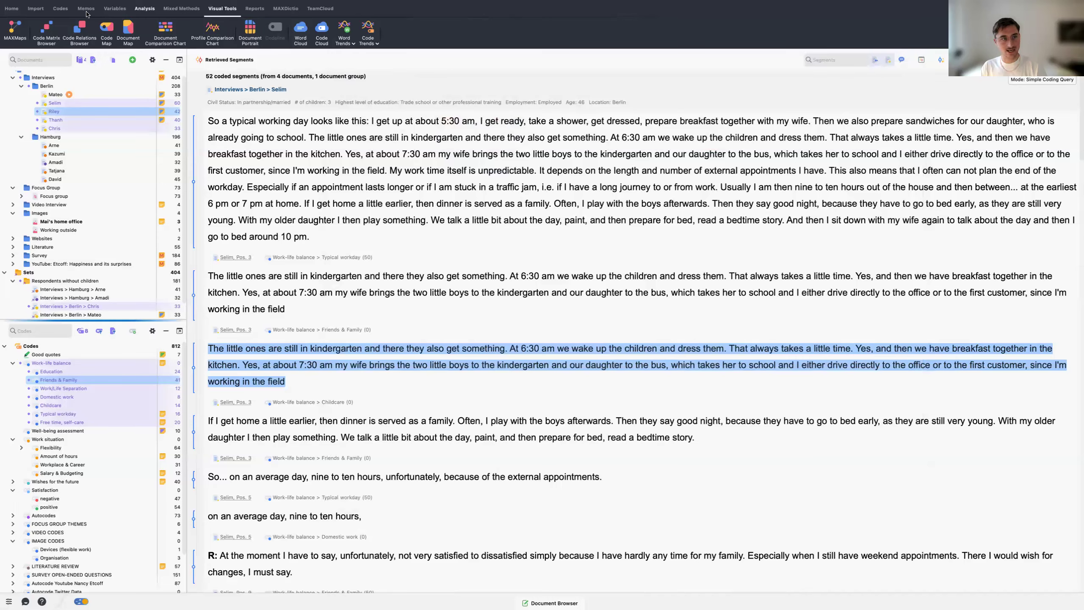
# Step: Open an enlarged Code Relations Browser for intersections of the activated codes in activated documents, and examine the Childcare row
pyautogui.click(79, 31)
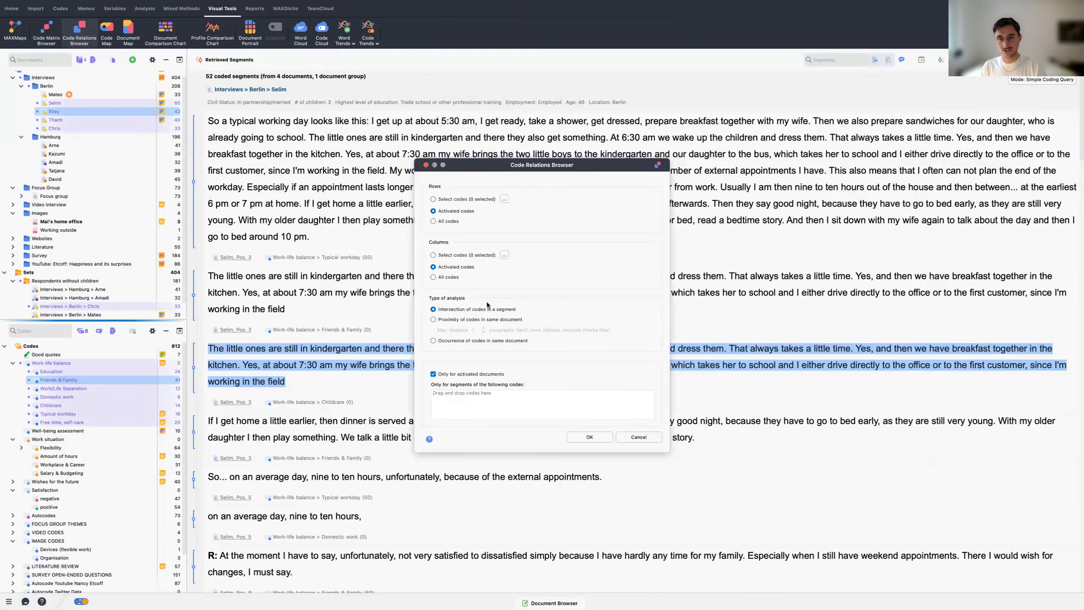
pyautogui.click(604, 438)
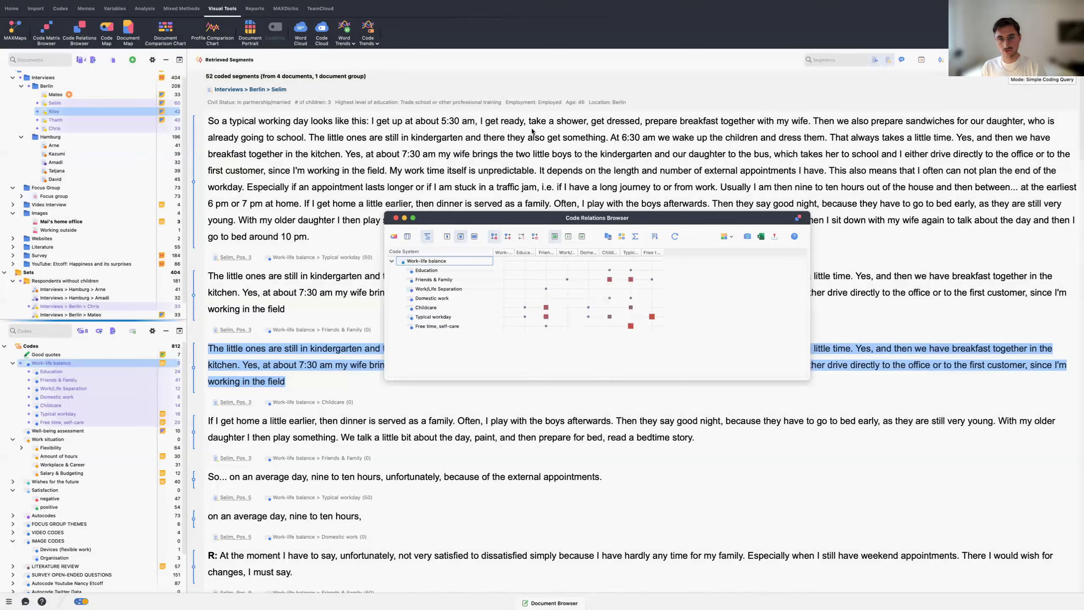
pyautogui.moveTo(546, 221); pyautogui.dragTo(534, 131)
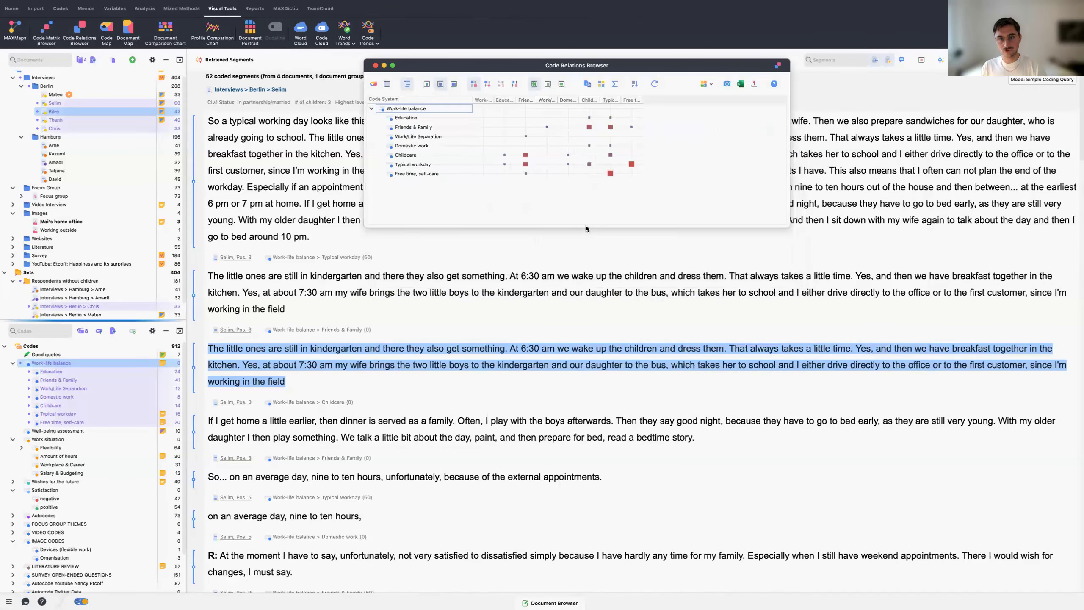
pyautogui.moveTo(703, 228); pyautogui.dragTo(693, 393)
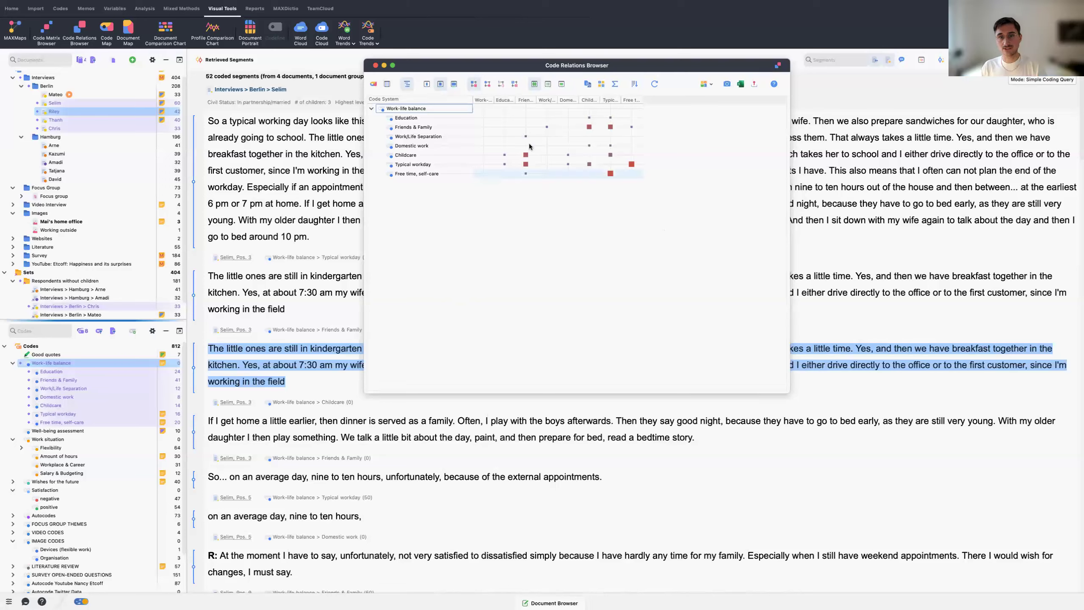
pyautogui.moveTo(527, 155)
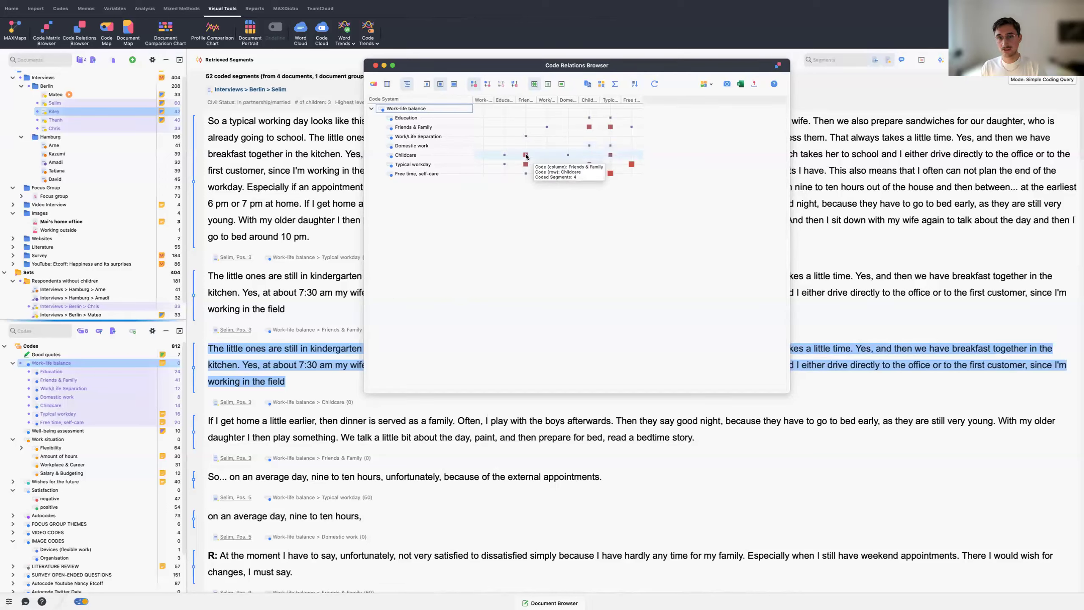
pyautogui.click(422, 156)
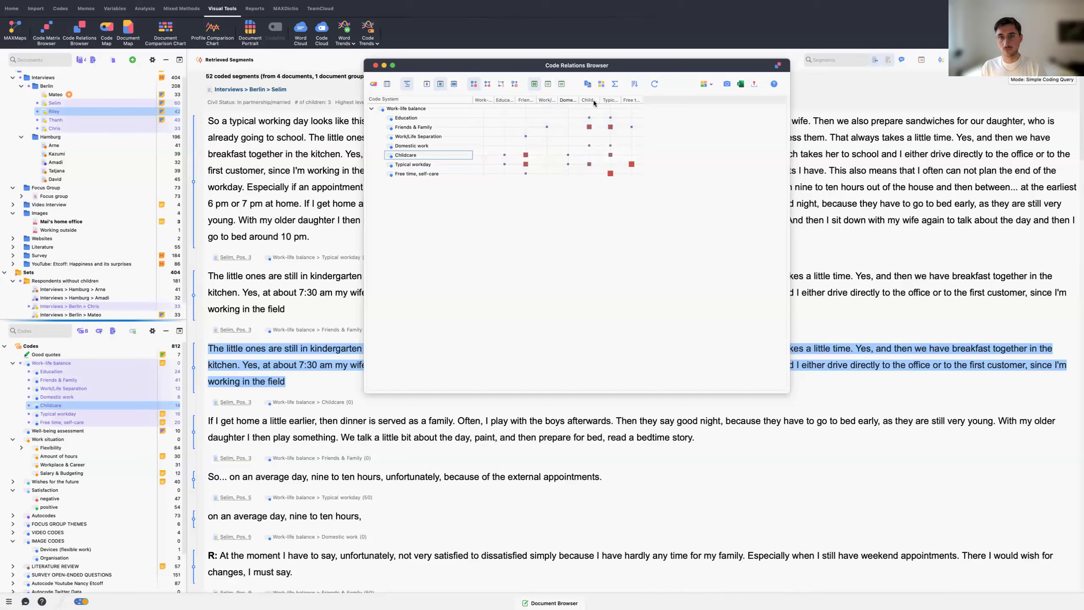
# Step: Examine the intersection of the Education row with the Childcare column and close the Code Relations Browser
pyautogui.click(586, 118)
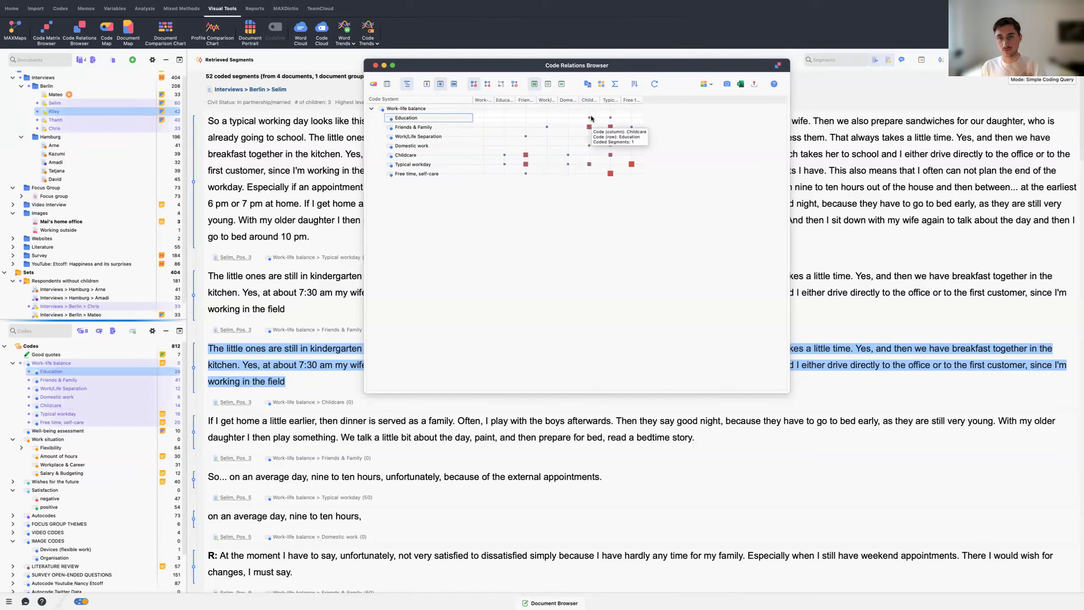
pyautogui.moveTo(589, 119)
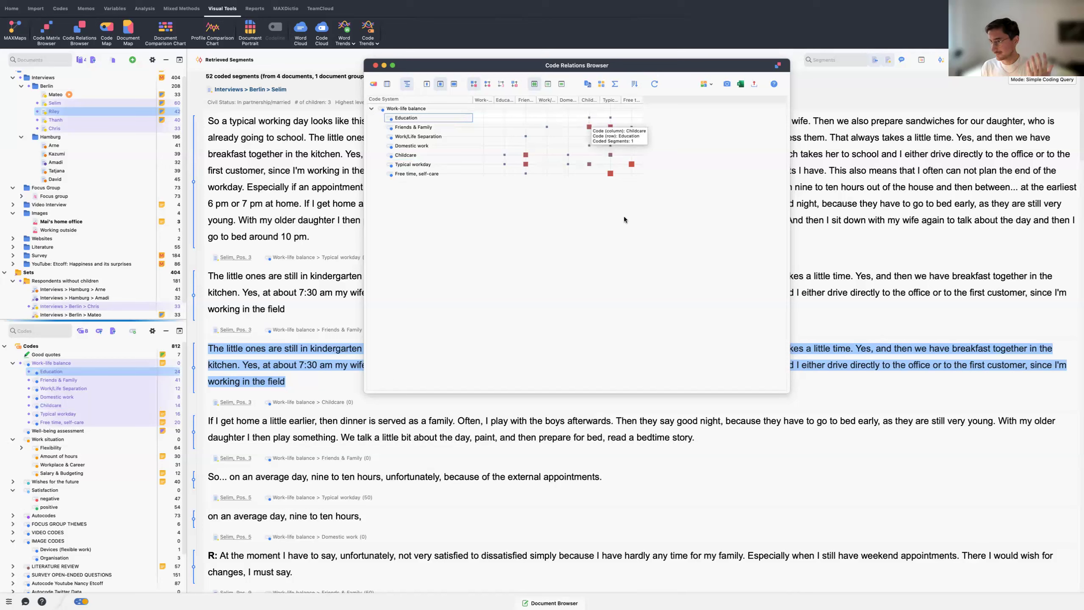
pyautogui.click(375, 65)
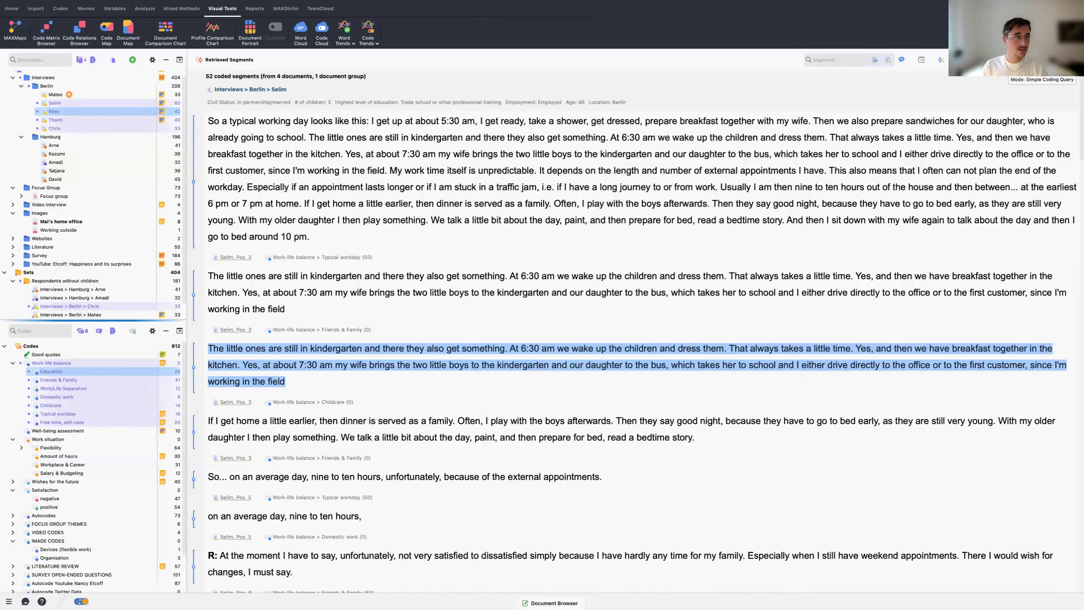
# Step: Open the recent project Slavery Data Subset
pyautogui.click(12, 8)
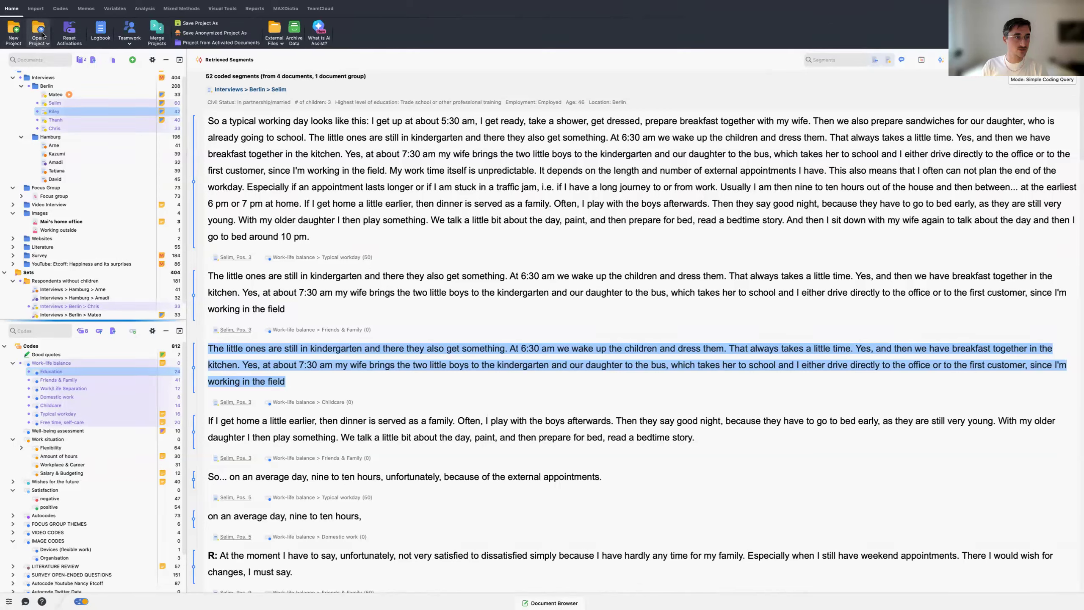
pyautogui.click(41, 35)
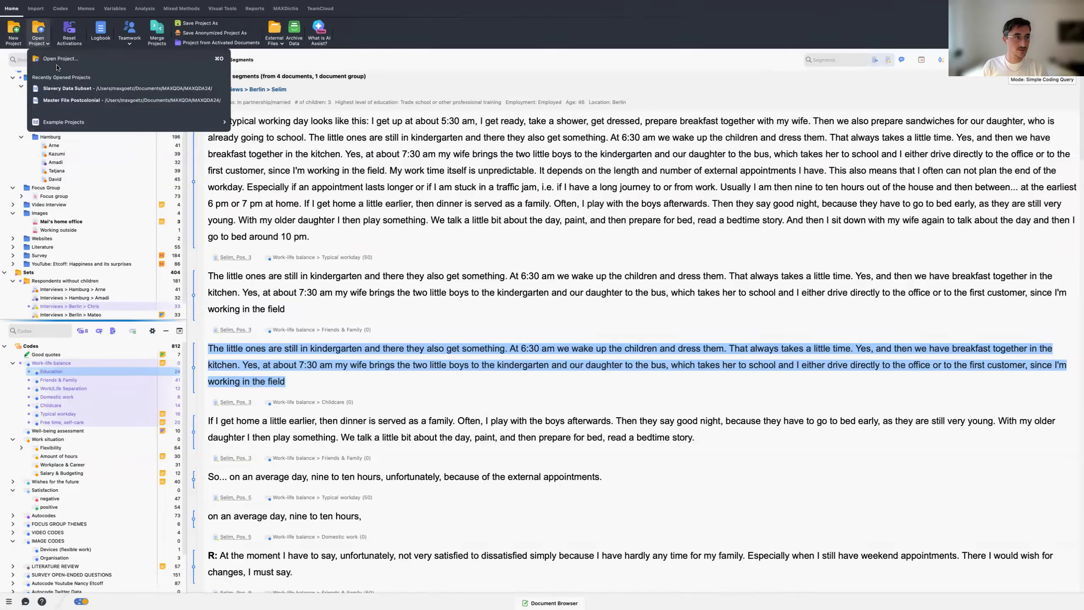
pyautogui.click(69, 89)
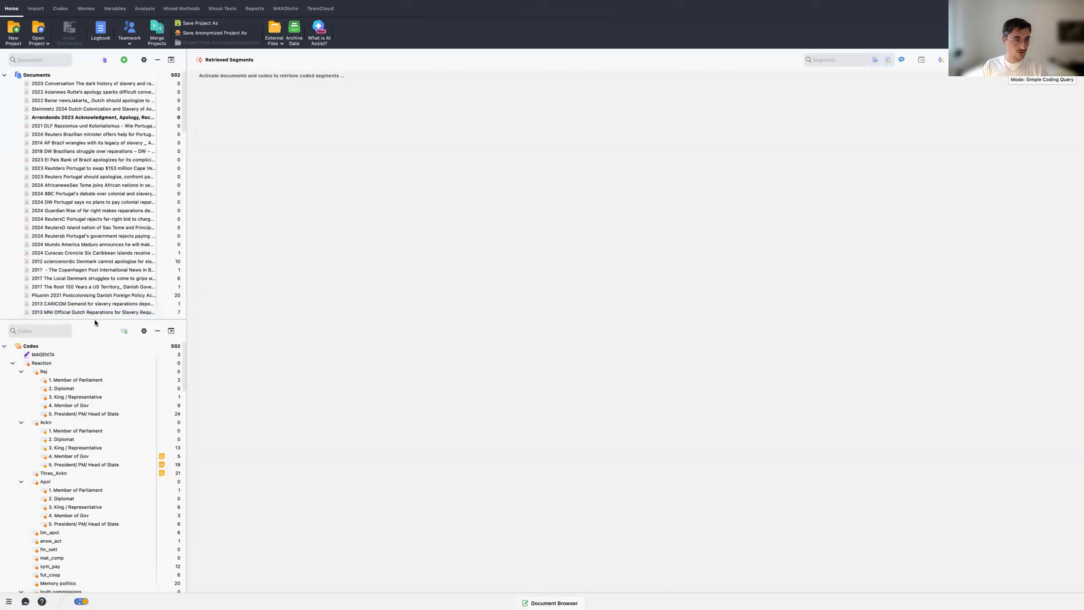
# Step: Enlarge the document list and display the BRAPOR set's 2024 Reuters article on the Brazilian minister's help for Portugal in the restored Document Browser
pyautogui.moveTo(95, 319); pyautogui.dragTo(95, 530)
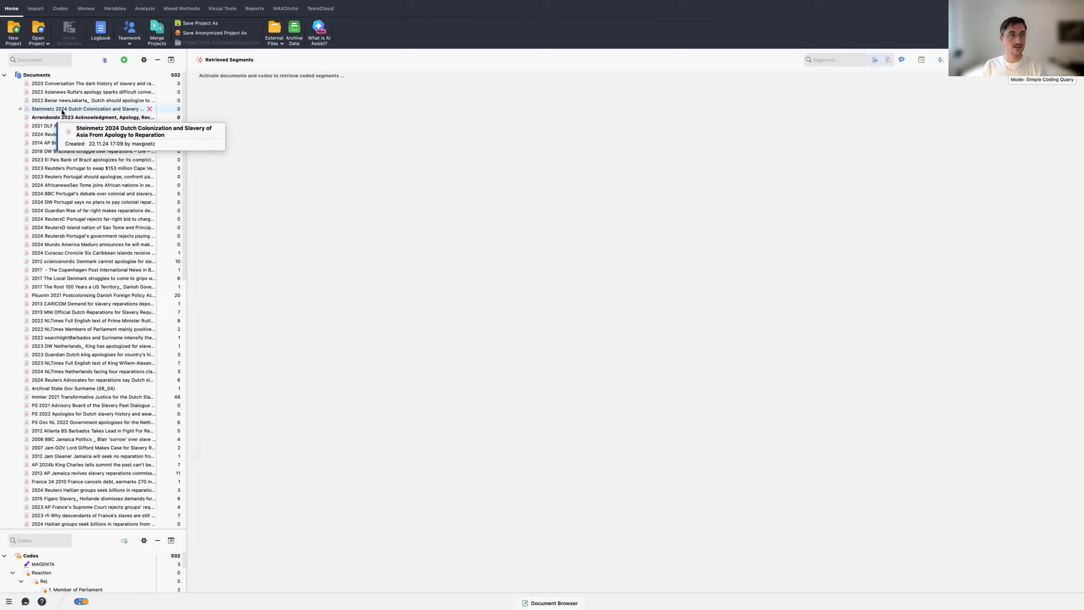
pyautogui.click(63, 110)
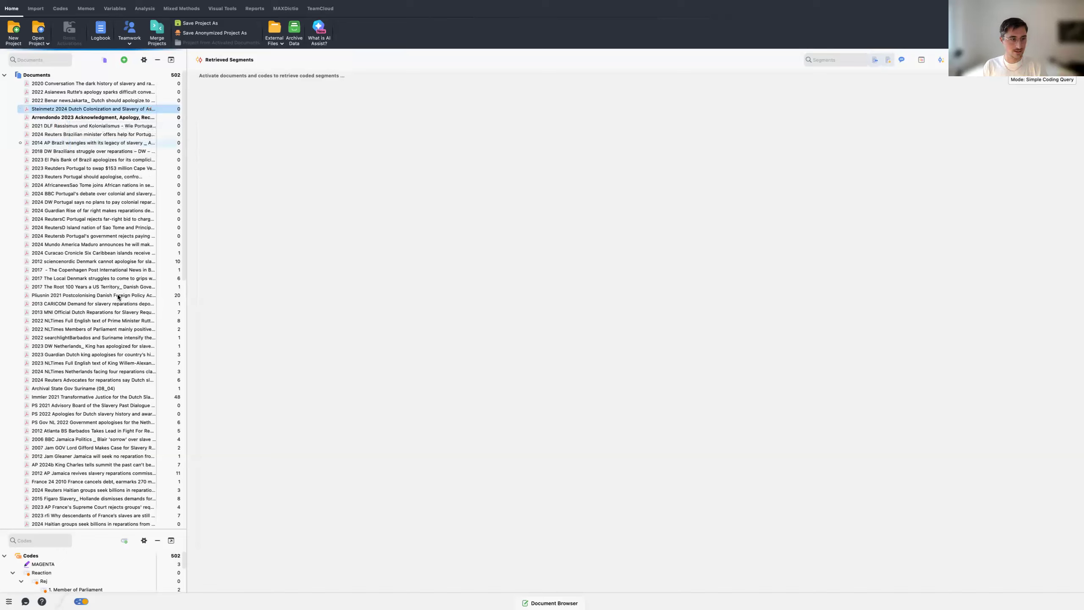
pyautogui.scroll(-8, 113, 225)
pyautogui.scroll(-12, 115, 354)
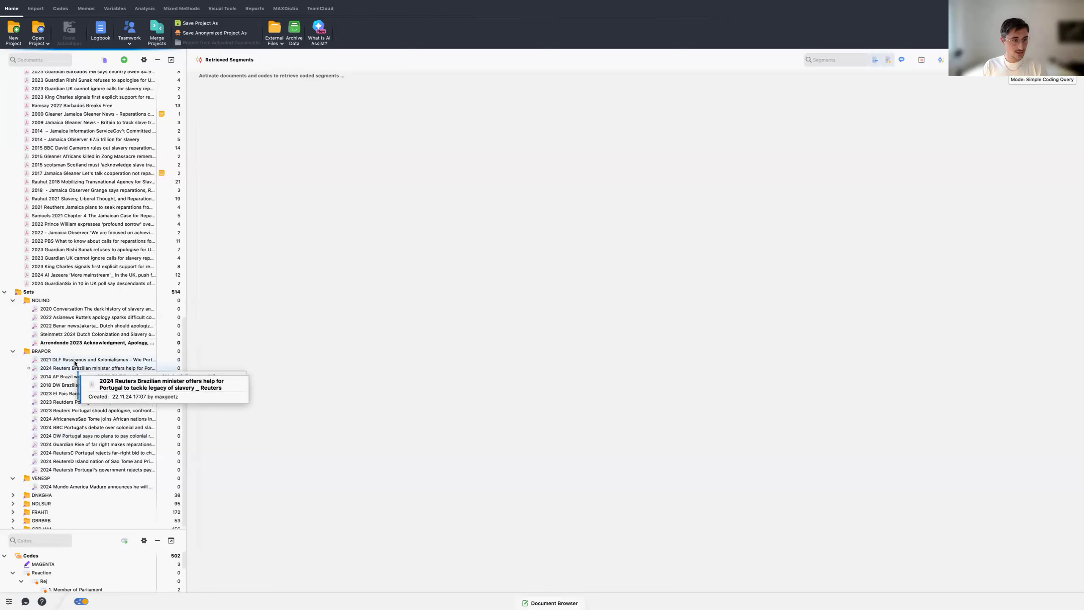
pyautogui.click(80, 368)
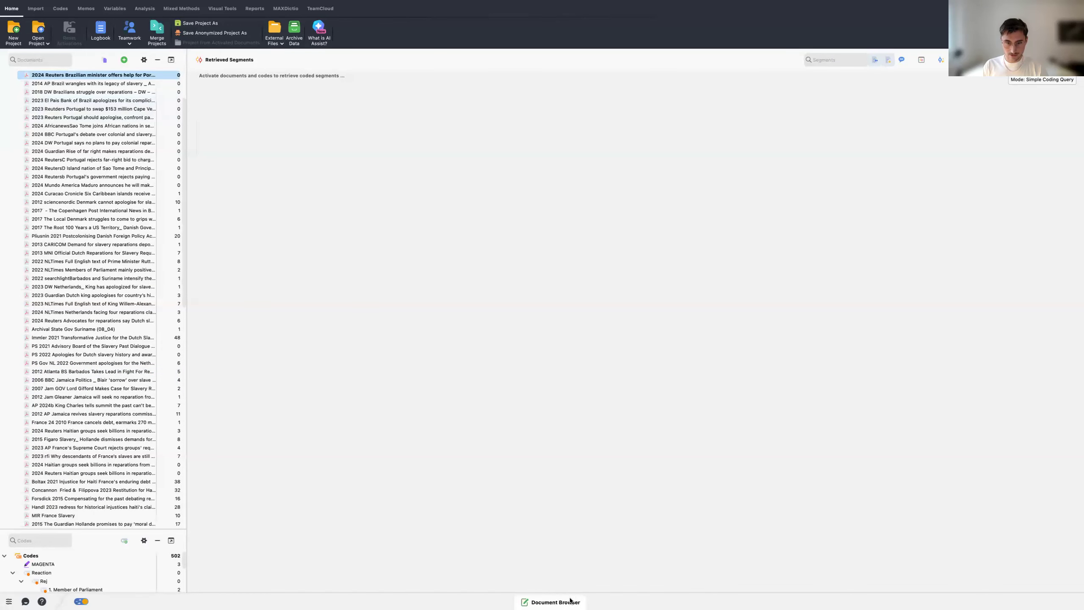
pyautogui.click(555, 602)
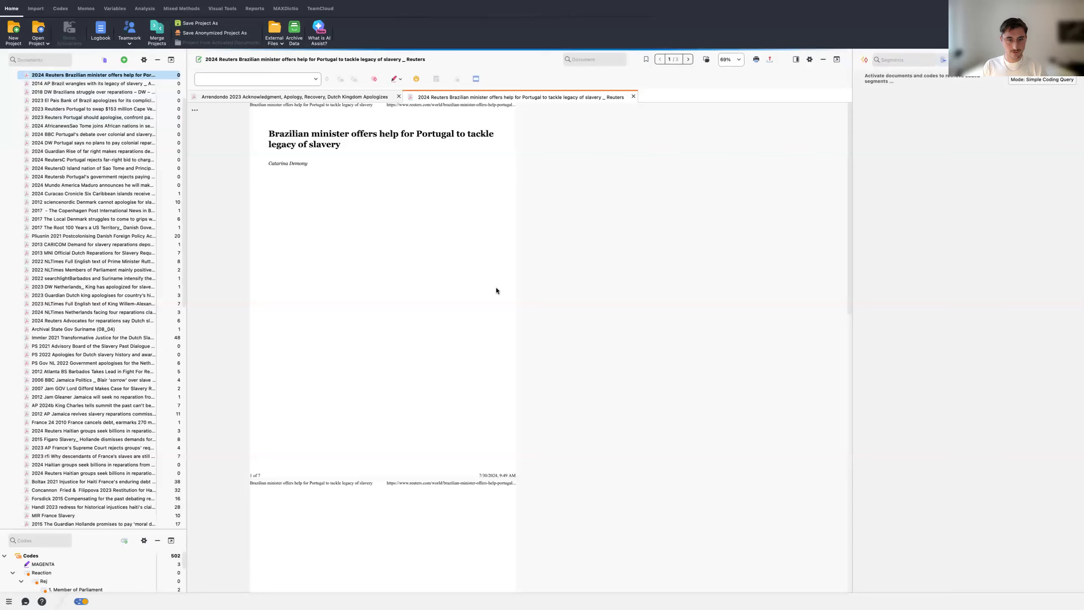
# Step: Read through the Reuters article about Brazil helping Portugal tackle the legacy of slavery, with the page enlarged to 109%
pyautogui.scroll(-8, 495, 299)
pyautogui.scroll(-4, 489, 336)
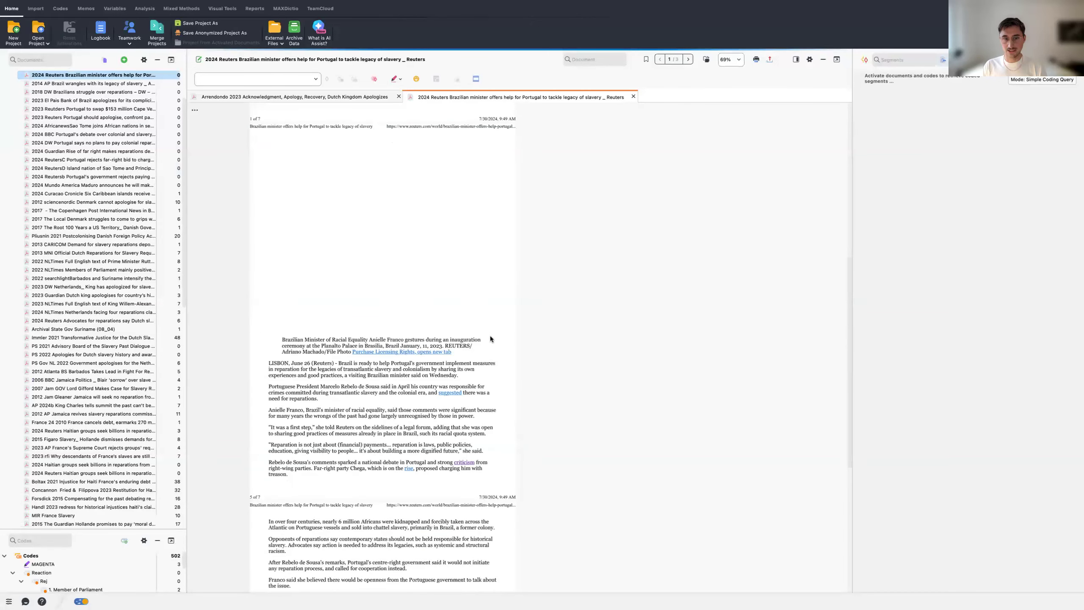
pyautogui.scroll(-2, 491, 337)
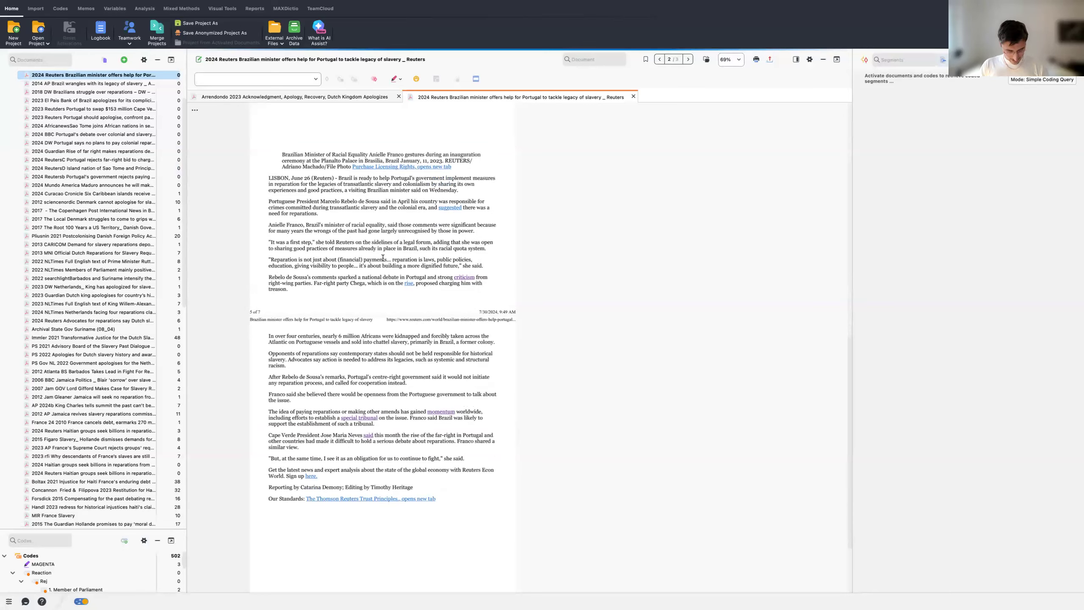
pyautogui.scroll(-3, 383, 258)
pyautogui.scroll(6, 383, 258)
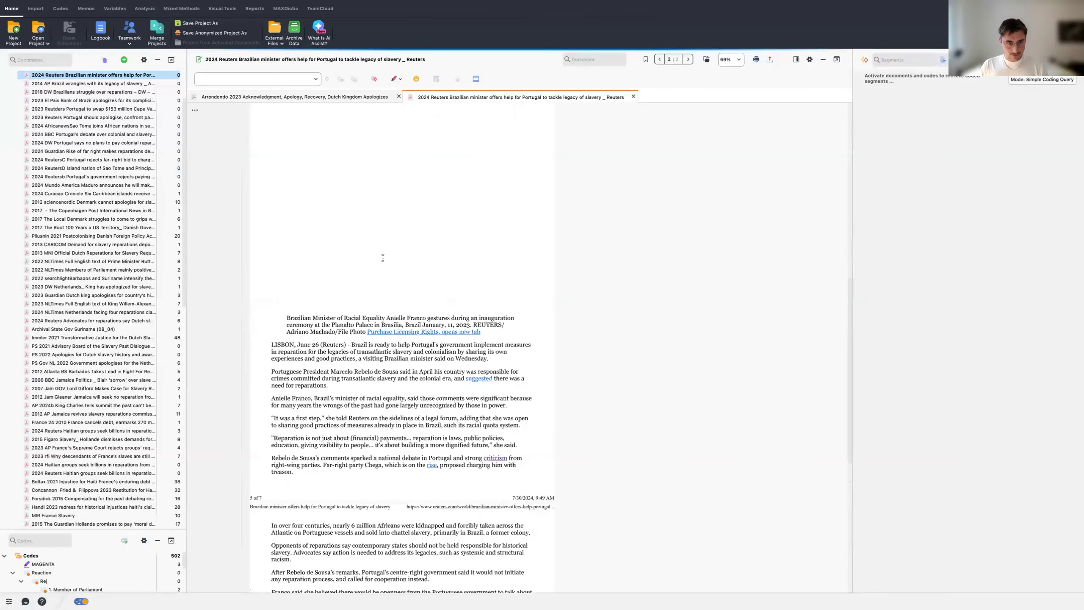
pyautogui.scroll(3, 387, 272)
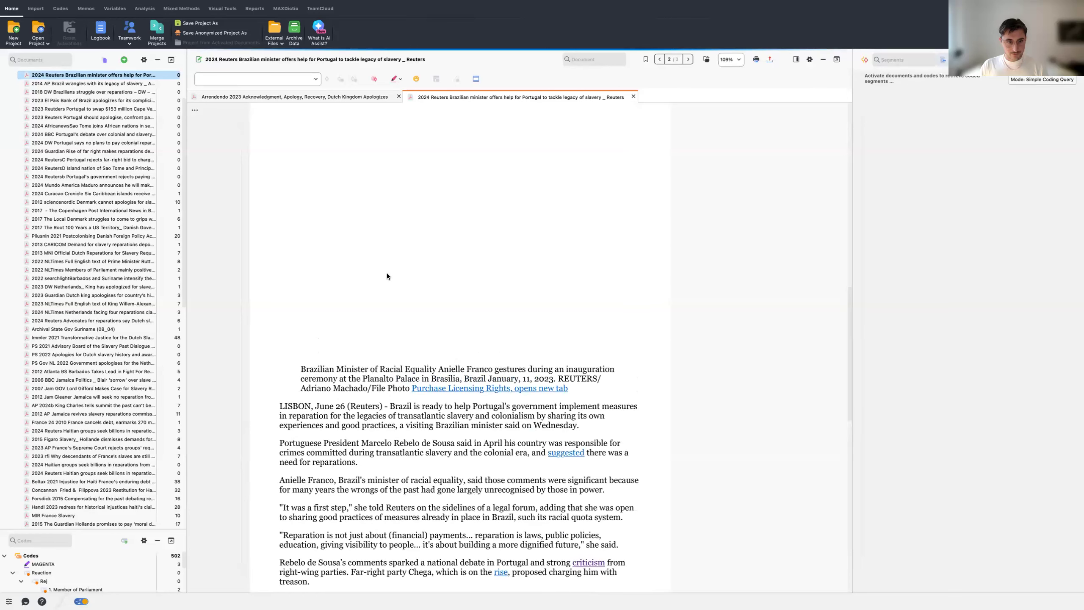
pyautogui.scroll(-6, 386, 273)
pyautogui.scroll(-5, 386, 273)
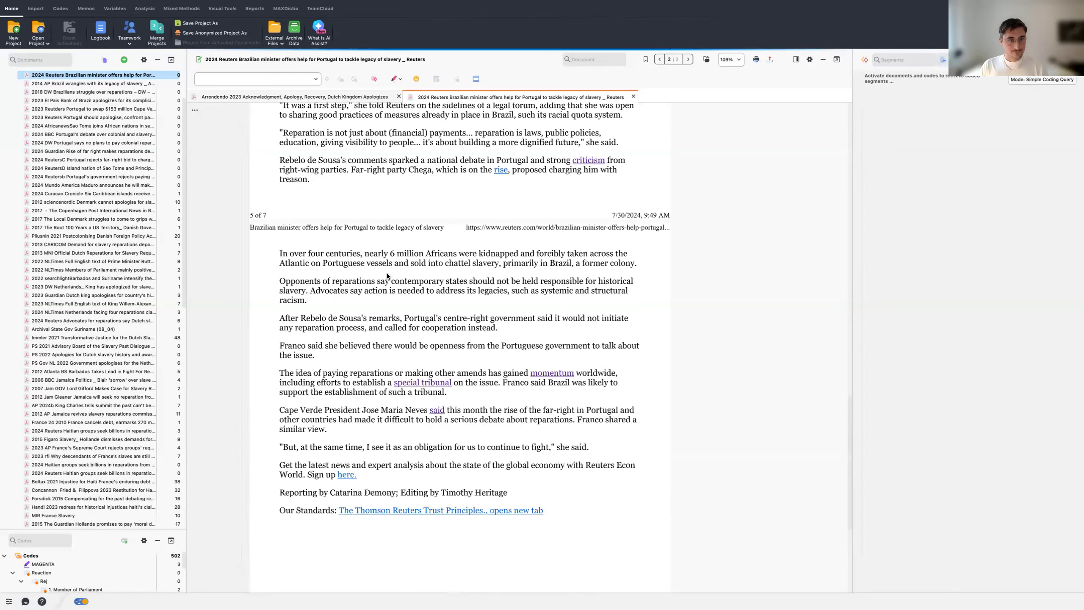
pyautogui.scroll(1, 386, 274)
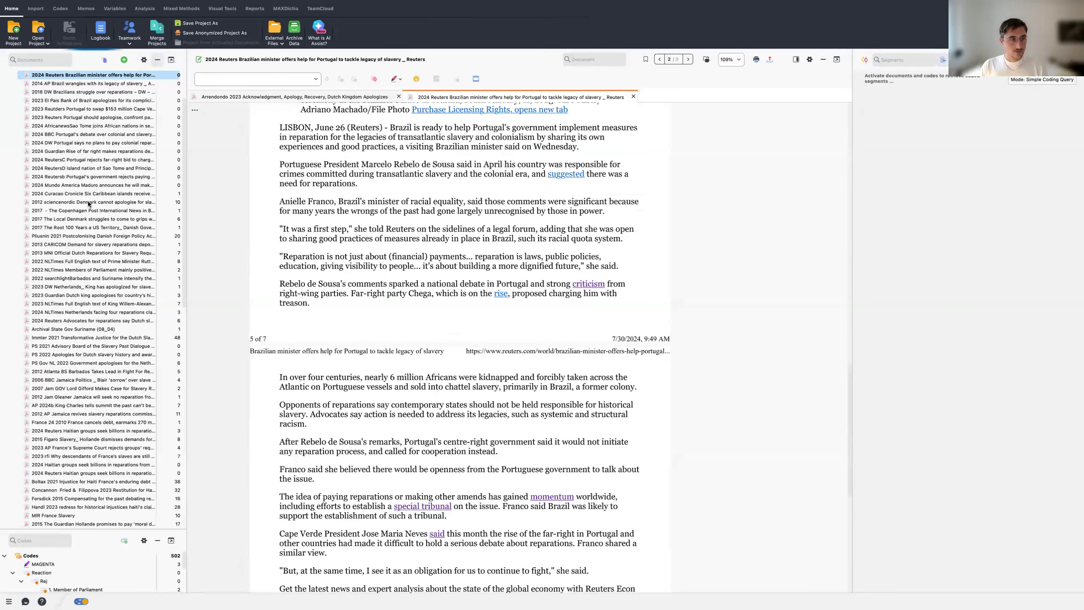
# Step: Minimize the document list and collapse the Reaction, Claim_Spec, Case/Conflict specifics, Claimant and Respondent code groups
pyautogui.click(157, 60)
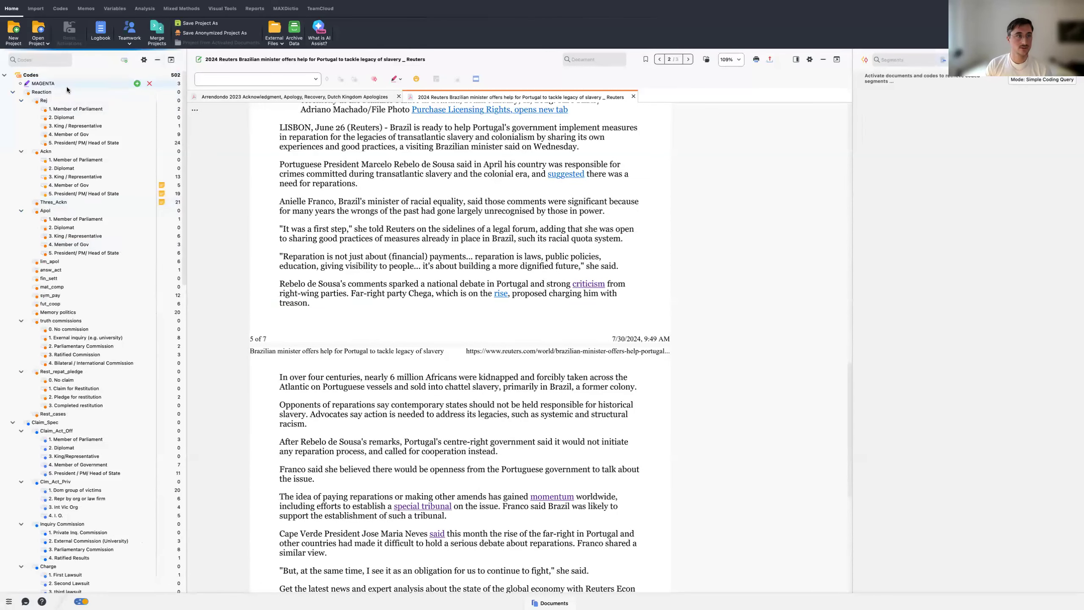
pyautogui.moveTo(71, 95)
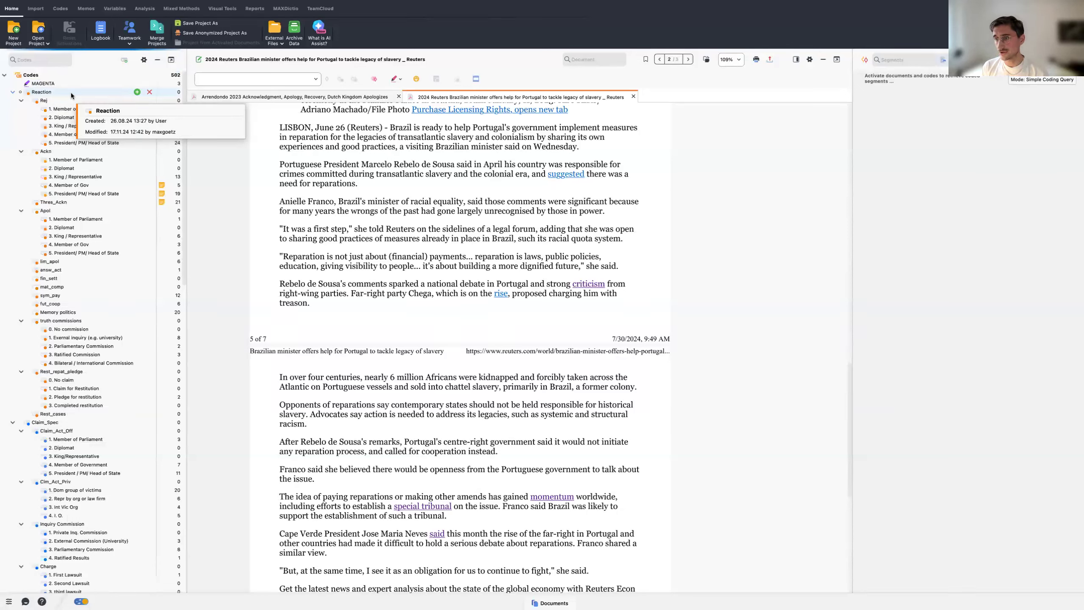
pyautogui.click(12, 92)
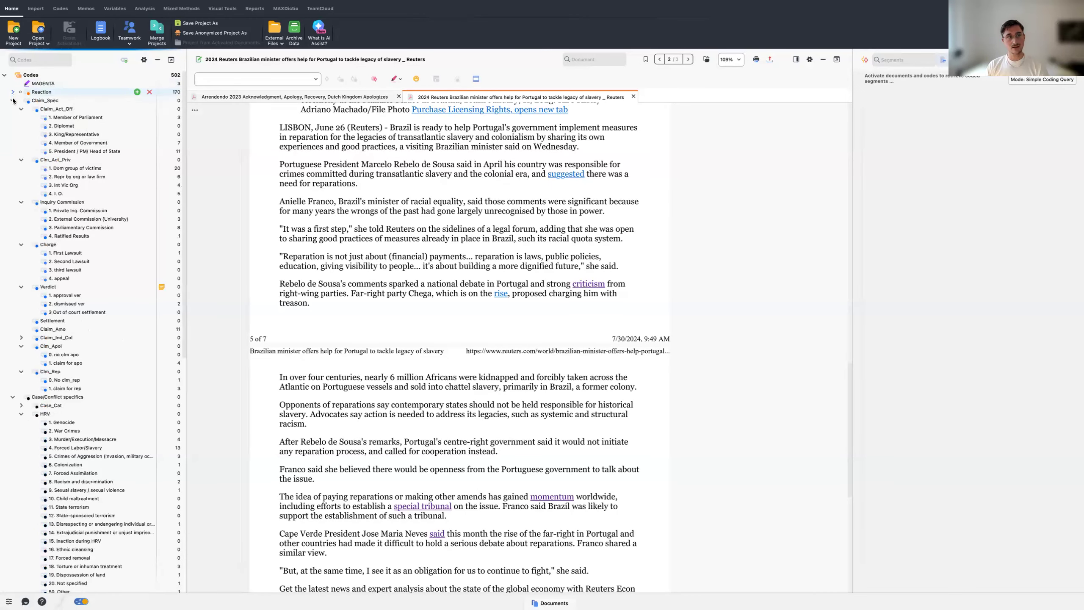
pyautogui.click(13, 101)
pyautogui.click(13, 110)
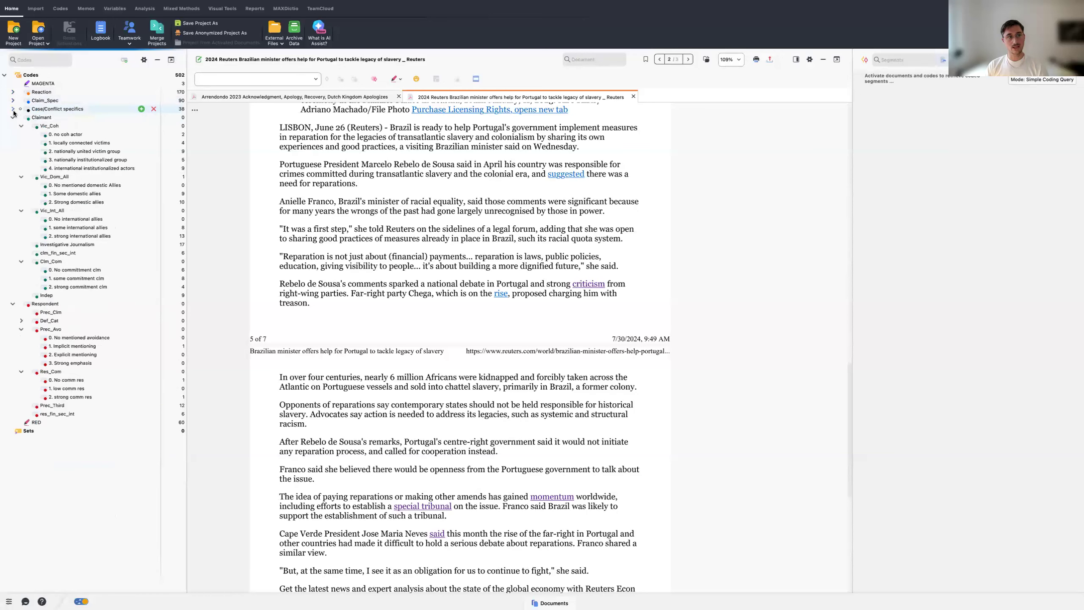
pyautogui.click(13, 117)
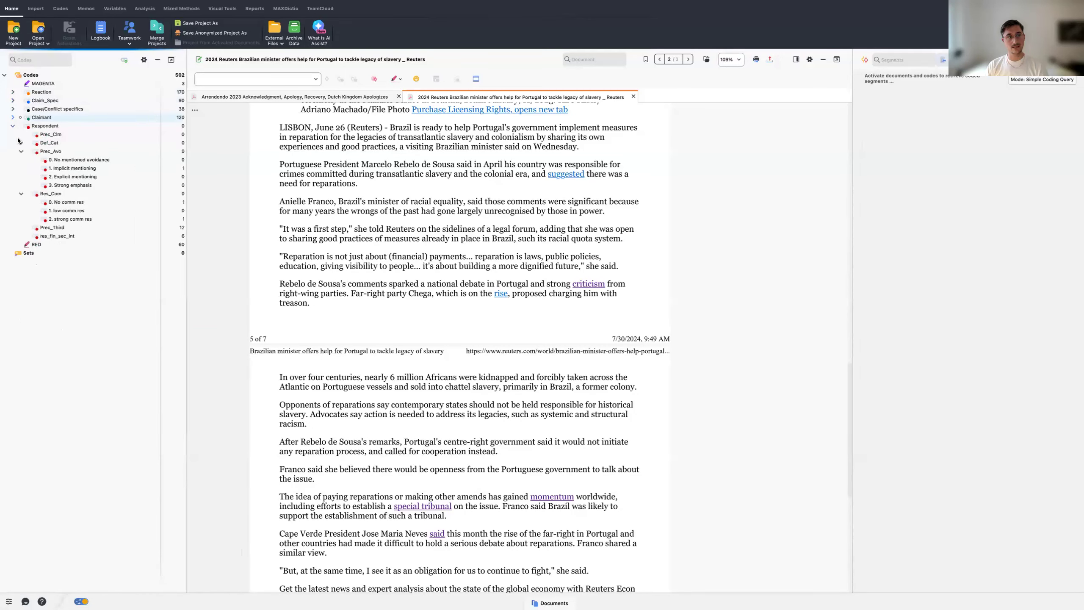
pyautogui.click(13, 126)
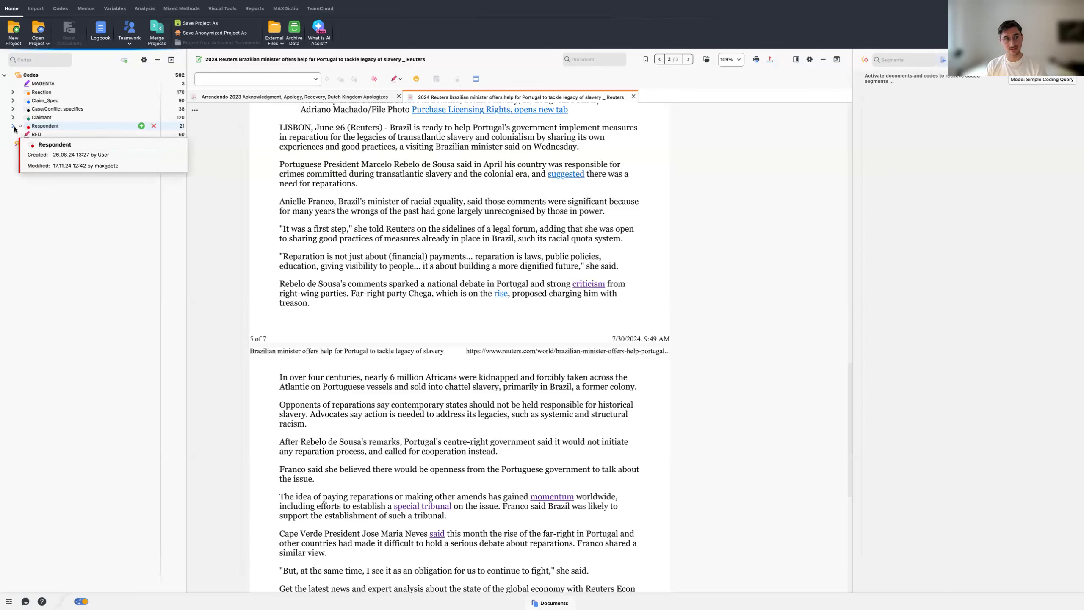
# Step: Expand the Respondent, Claimant, Case/Conflict specifics, Claim_Spec and Reaction code groups one after another to examine their subcodes
pyautogui.click(13, 127)
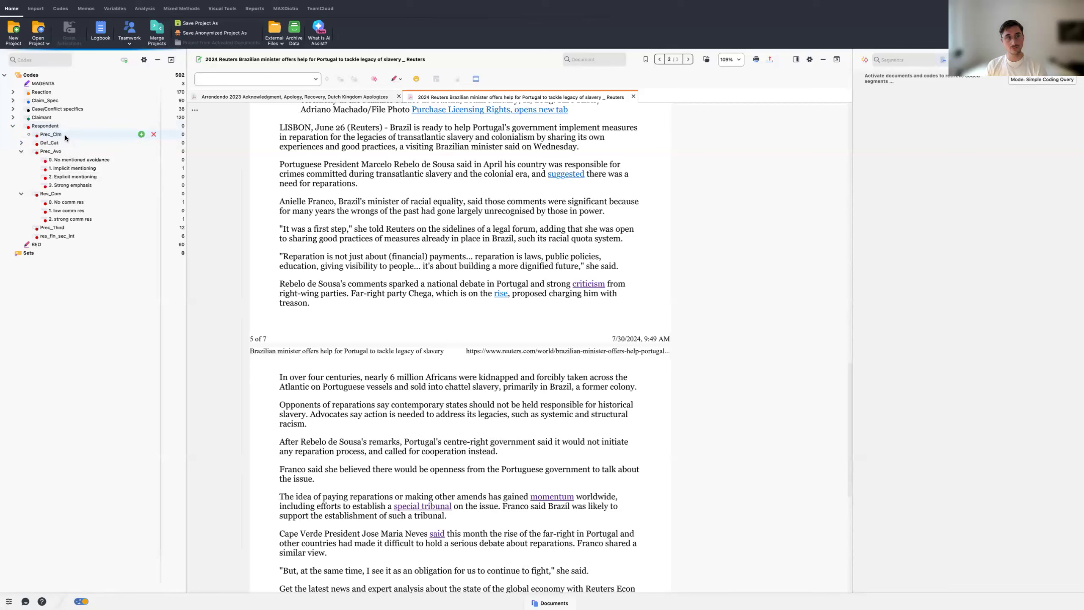
pyautogui.click(12, 117)
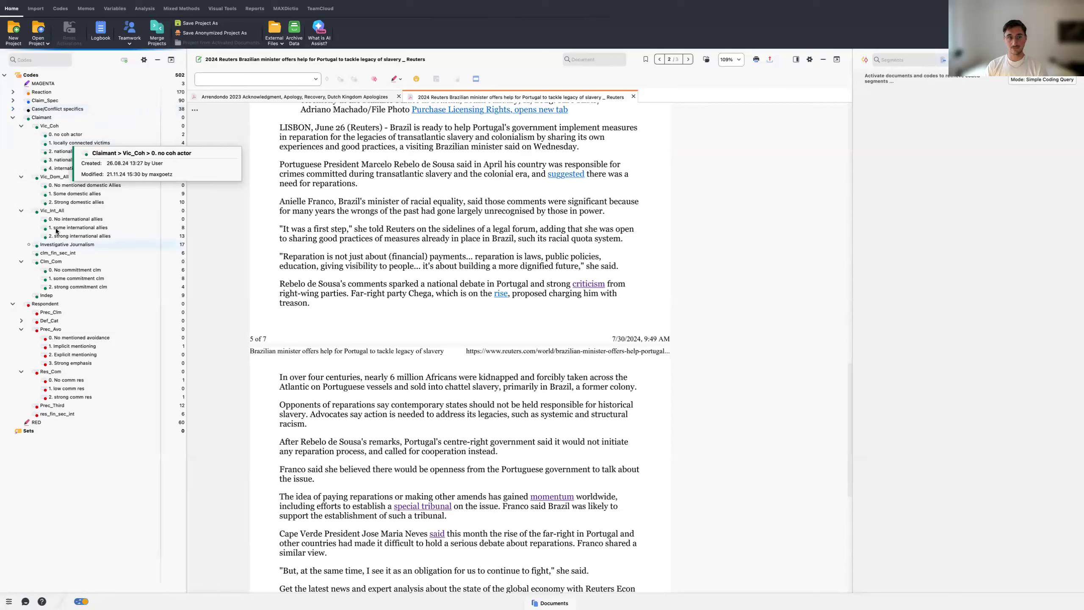
pyautogui.click(12, 110)
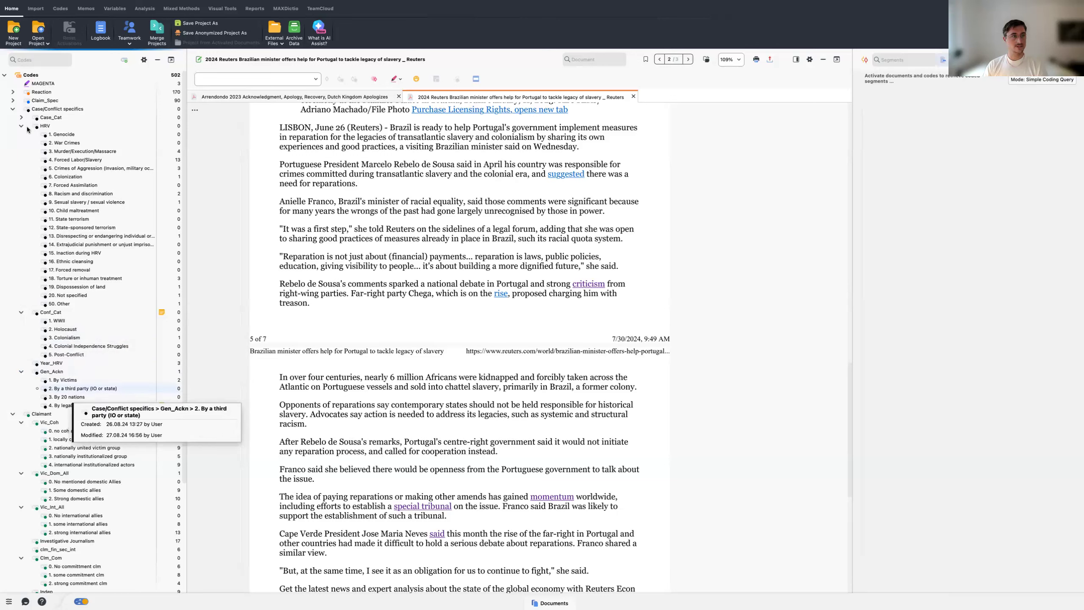
pyautogui.click(12, 100)
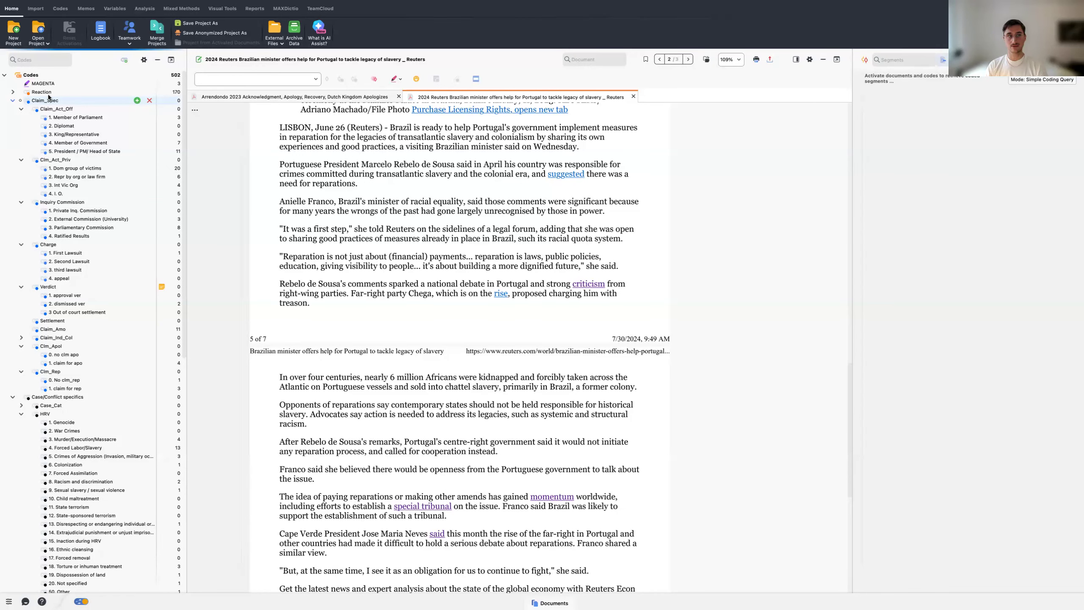
pyautogui.click(13, 93)
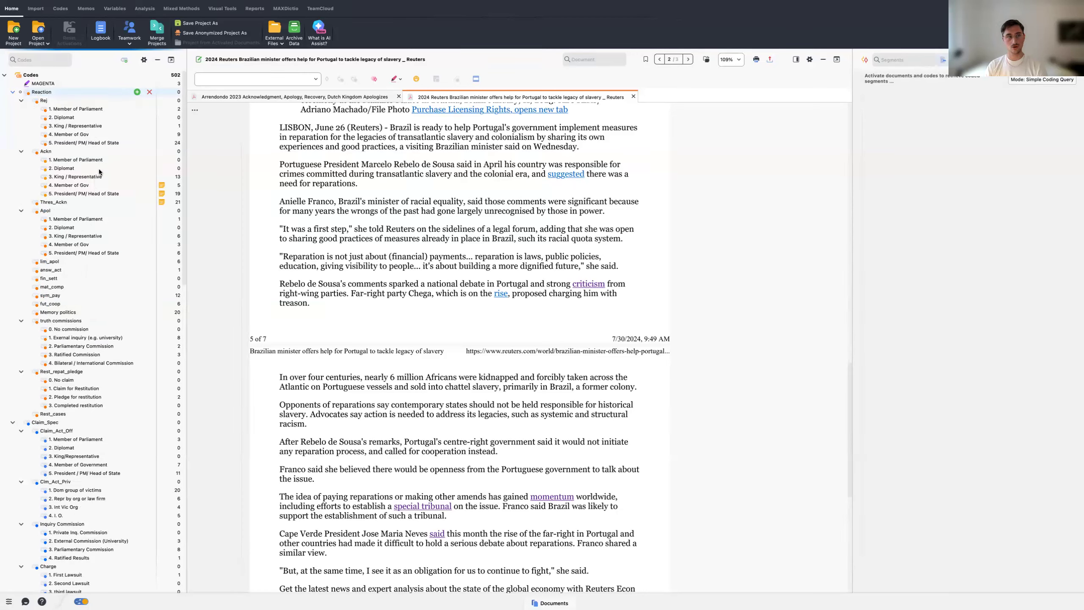
# Step: Examine the Reaction codes Rej, Ackn and Apol, and the Rej levels from 1. Member of Parliament to 5. President/ PM/ Head of State
pyautogui.click(45, 102)
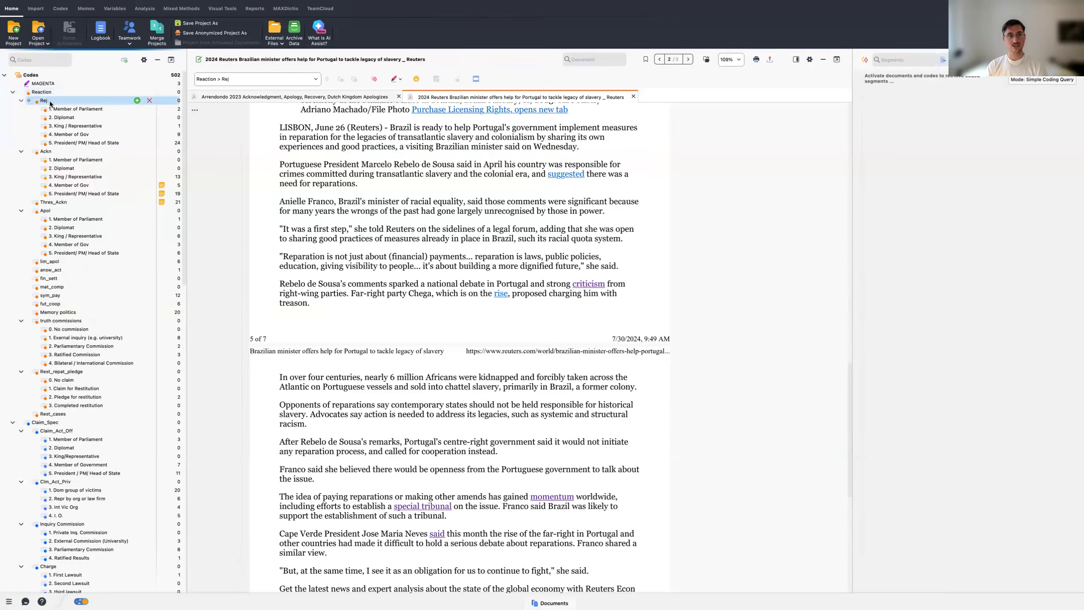
pyautogui.click(48, 152)
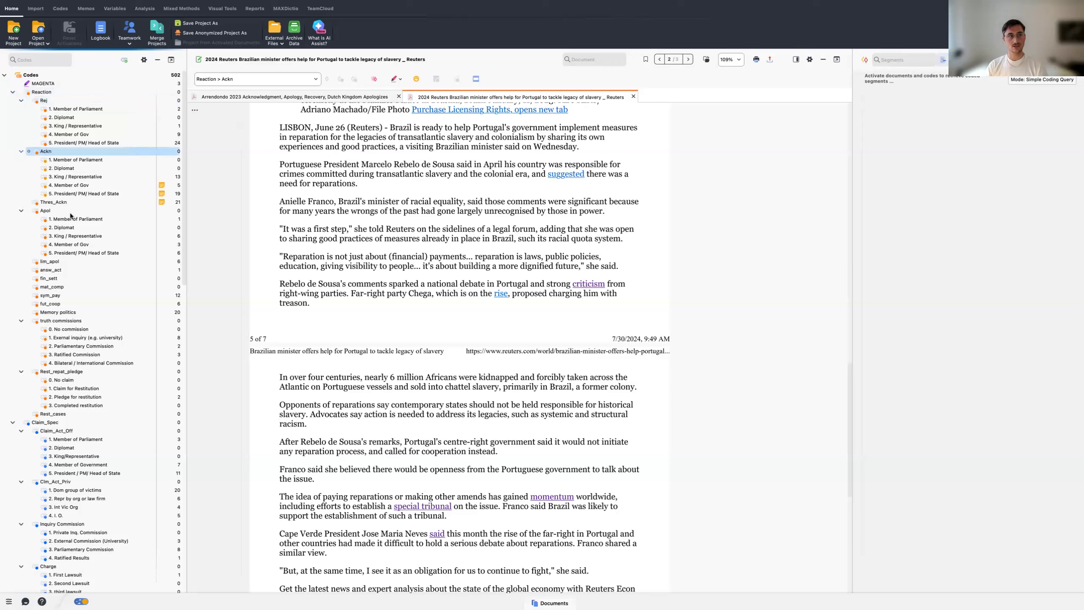
pyautogui.click(48, 211)
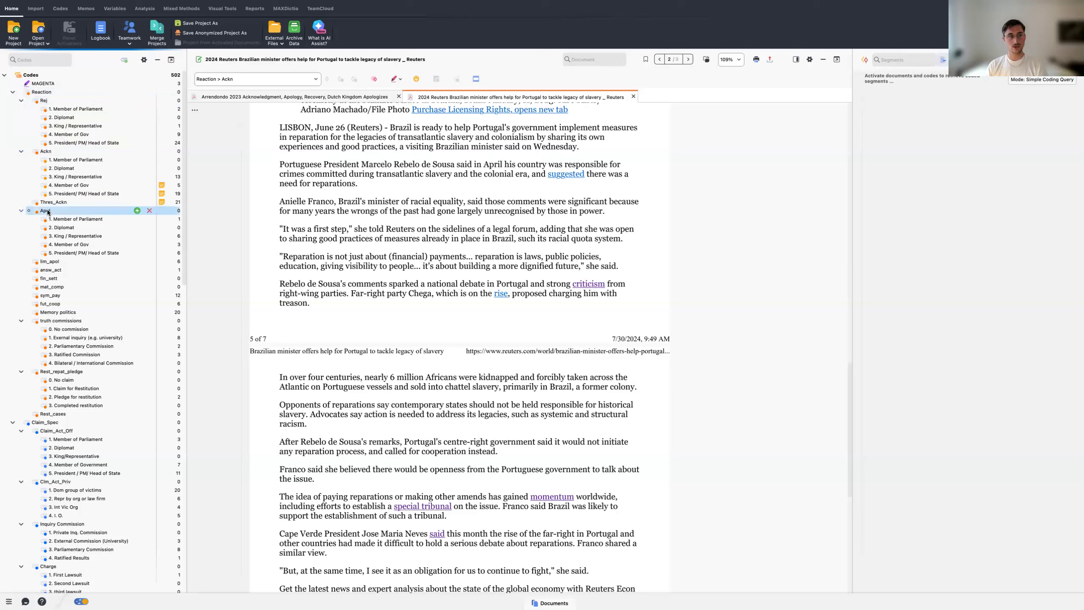
pyautogui.click(76, 108)
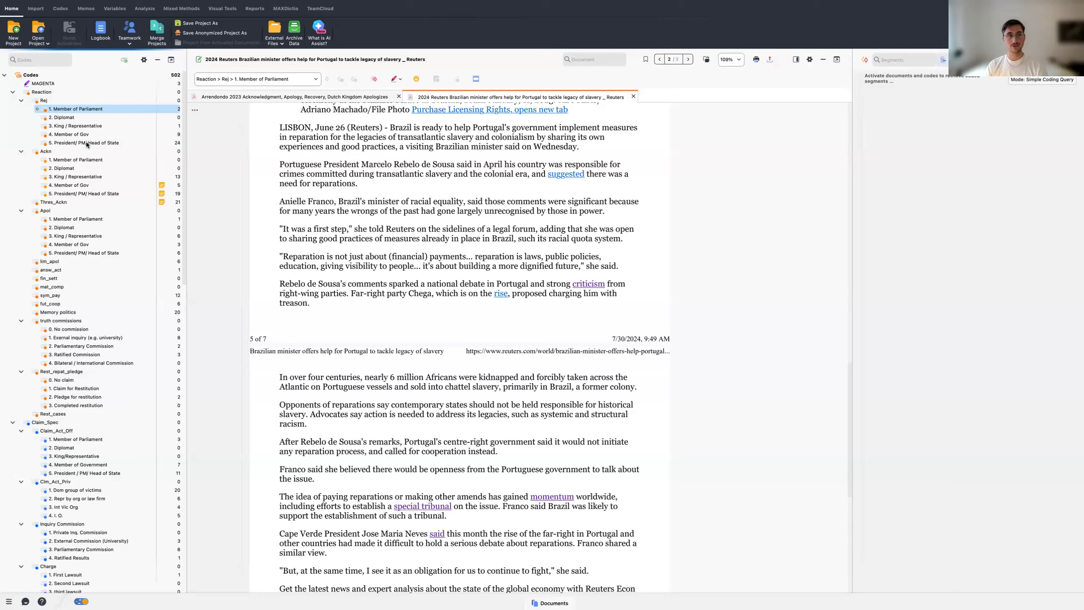
pyautogui.click(87, 141)
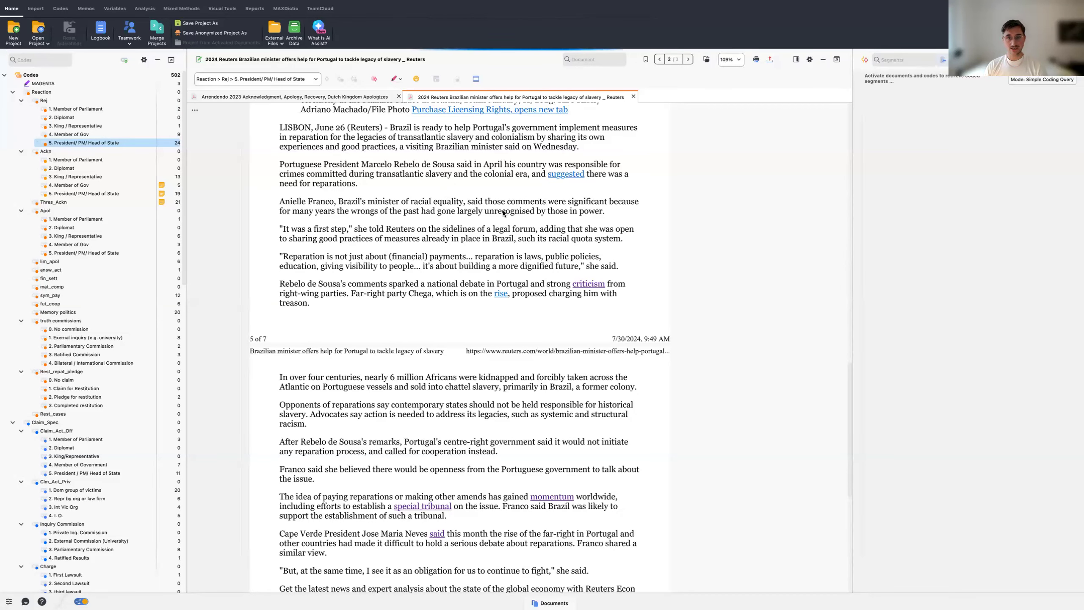
# Step: Code the paragraph on the Portuguese President's April comments, up to "need for repar", with Reaction > Ackn > 5. President/ PM/ Head of State
pyautogui.scroll(1, 480, 210)
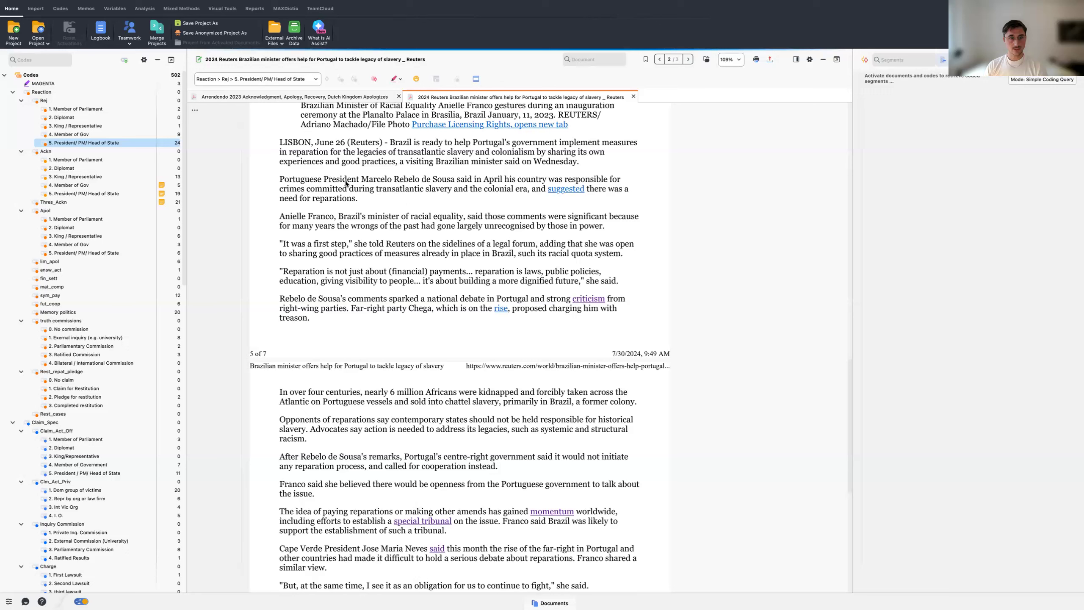
pyautogui.click(280, 179)
pyautogui.moveTo(318, 194); pyautogui.dragTo(490, 199)
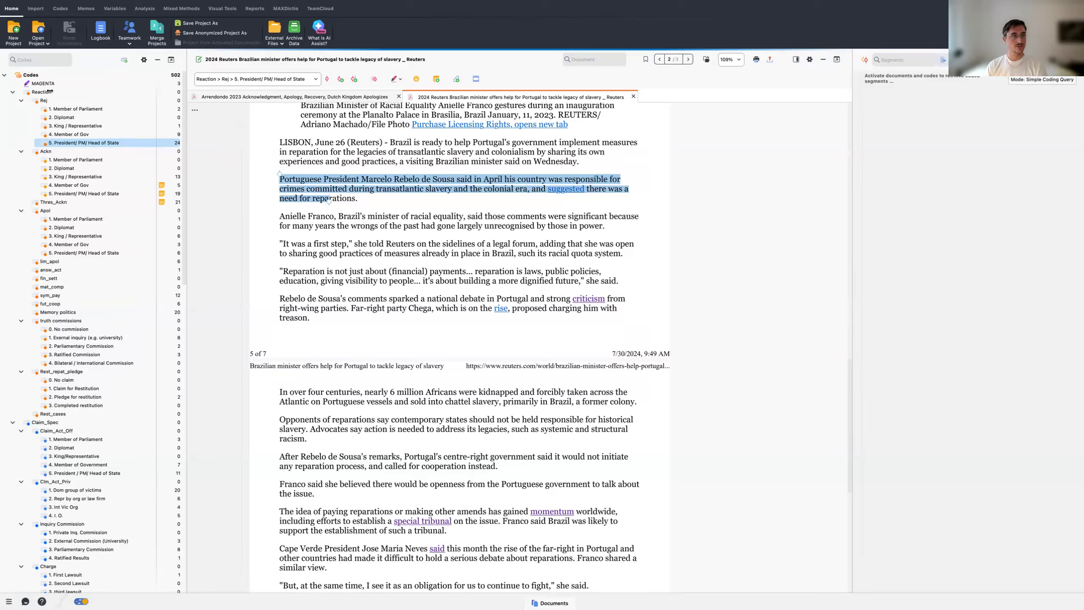
pyautogui.click(69, 194)
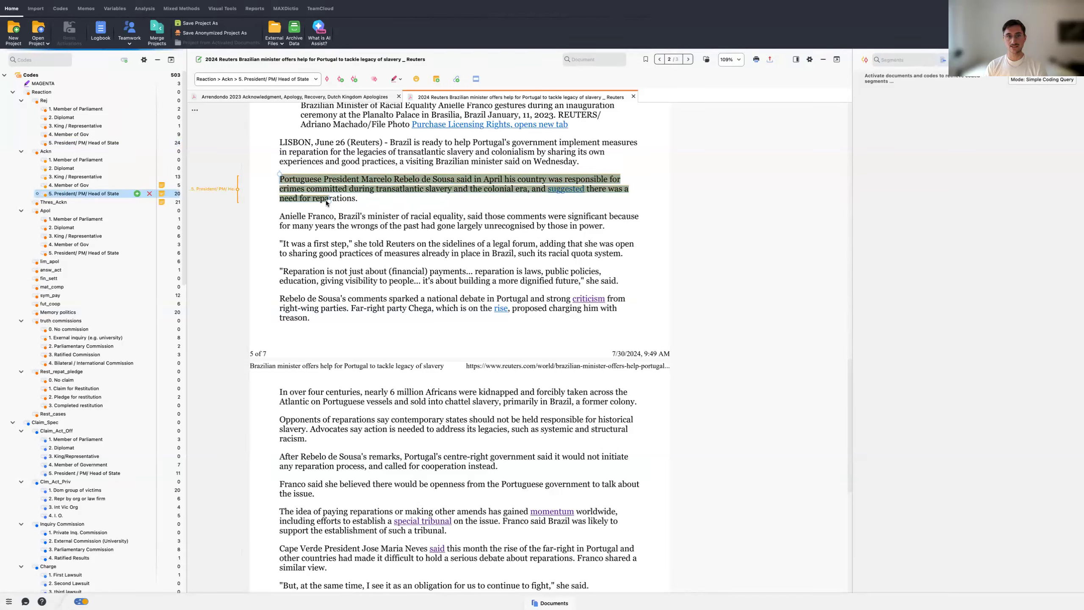
pyautogui.click(423, 201)
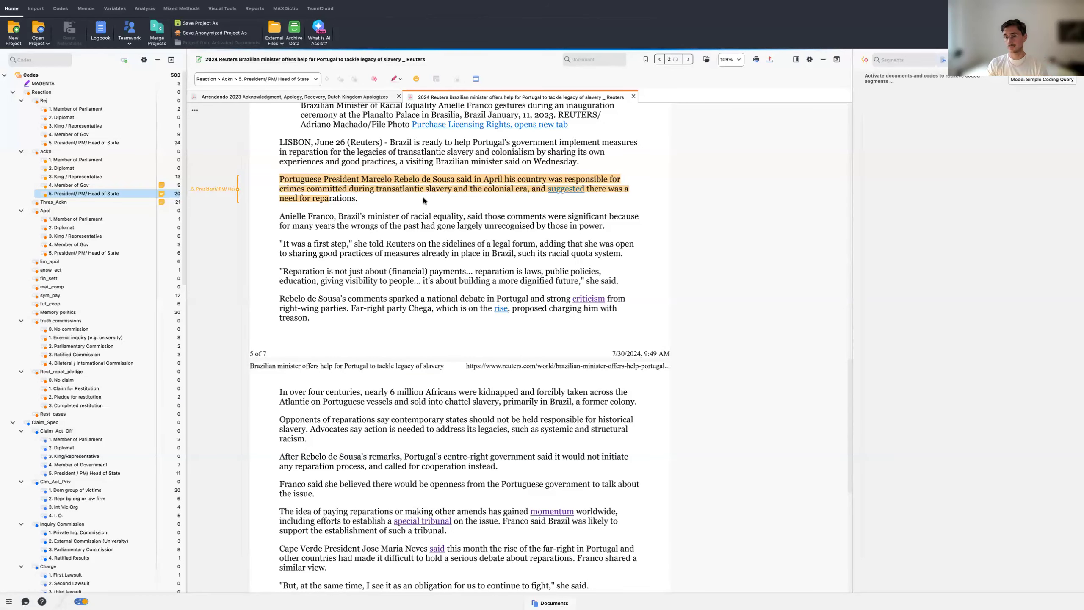
pyautogui.click(420, 221)
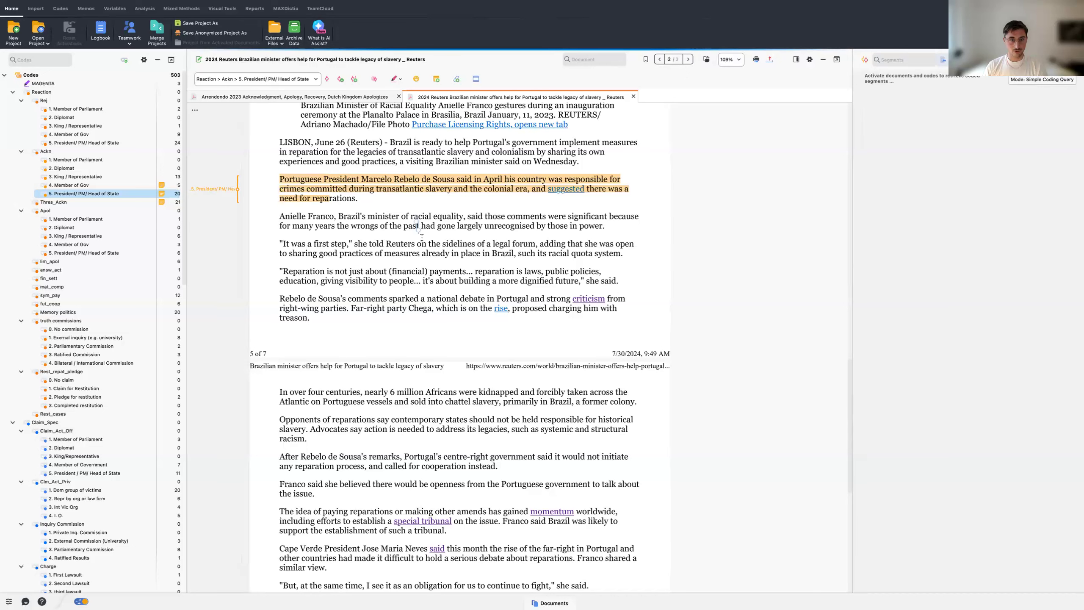
pyautogui.scroll(-3, 401, 213)
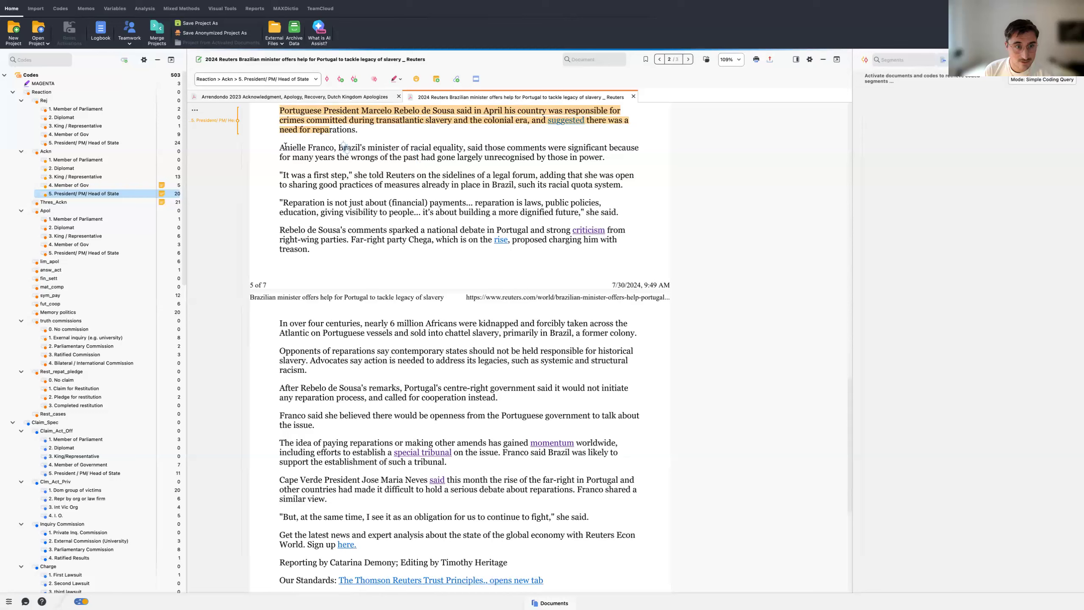
pyautogui.moveTo(281, 147); pyautogui.dragTo(602, 157)
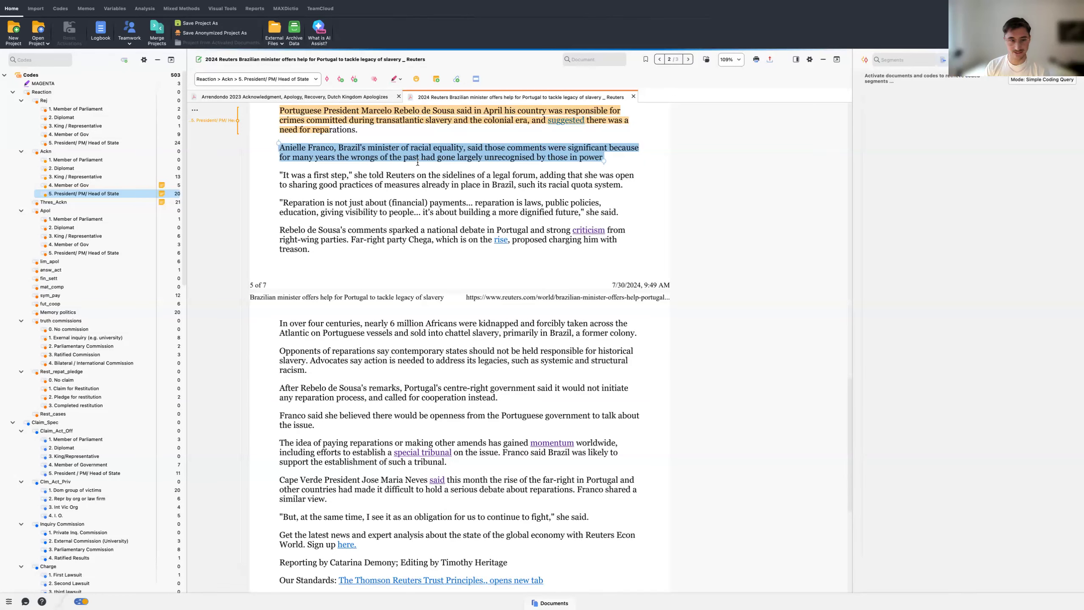
pyautogui.click(454, 238)
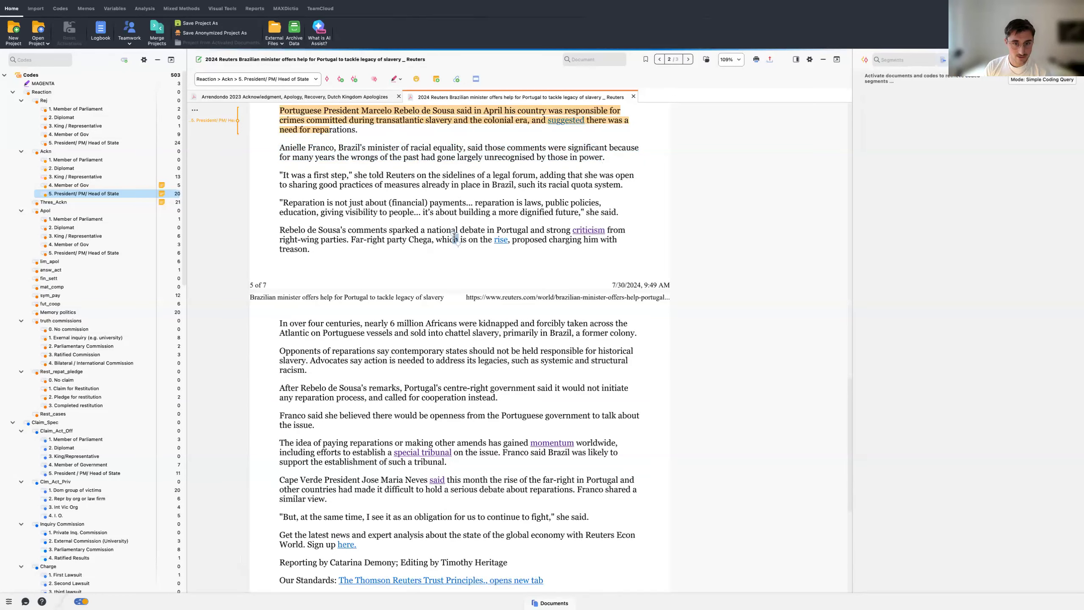
# Step: Code the paragraph about the comments sparking a national debate and right-wing criticism with Claimant > Vic_Coh > 0. no coh actor
pyautogui.scroll(-1, 359, 192)
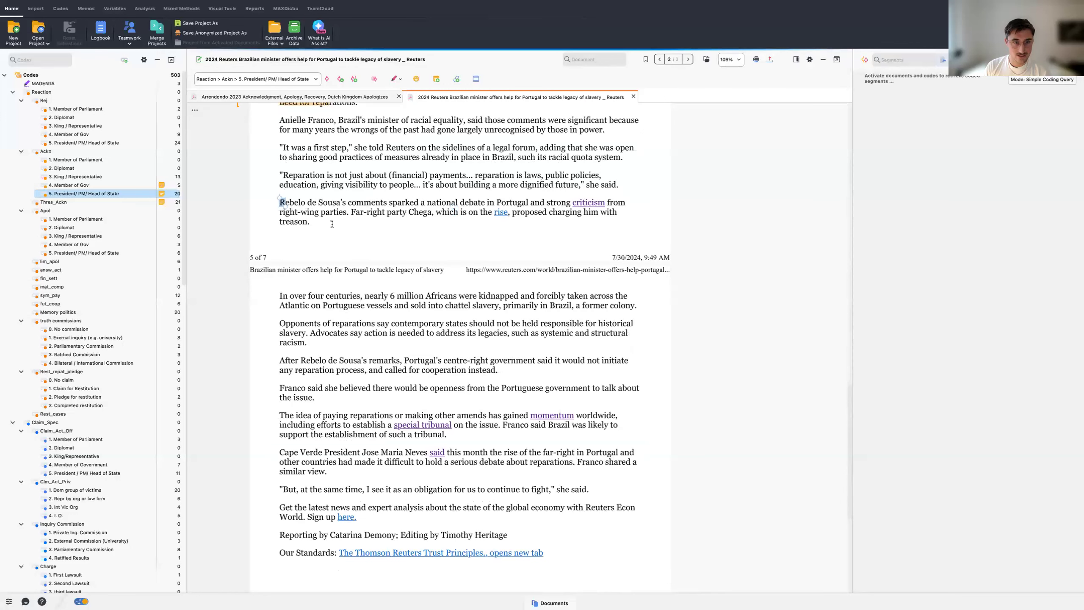
pyautogui.moveTo(281, 204); pyautogui.dragTo(335, 226)
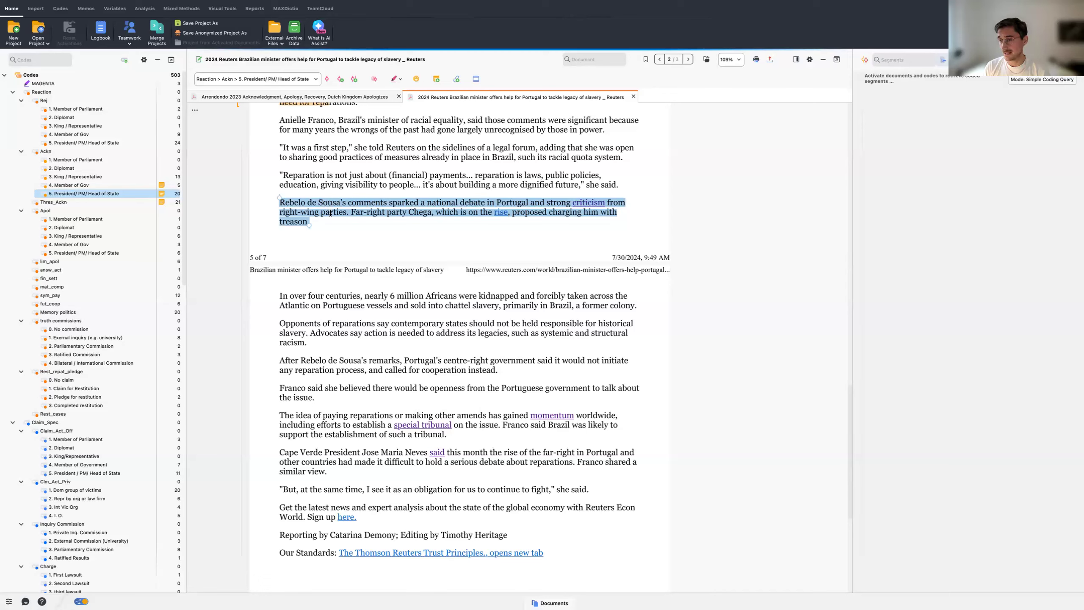
pyautogui.scroll(-15, 86, 429)
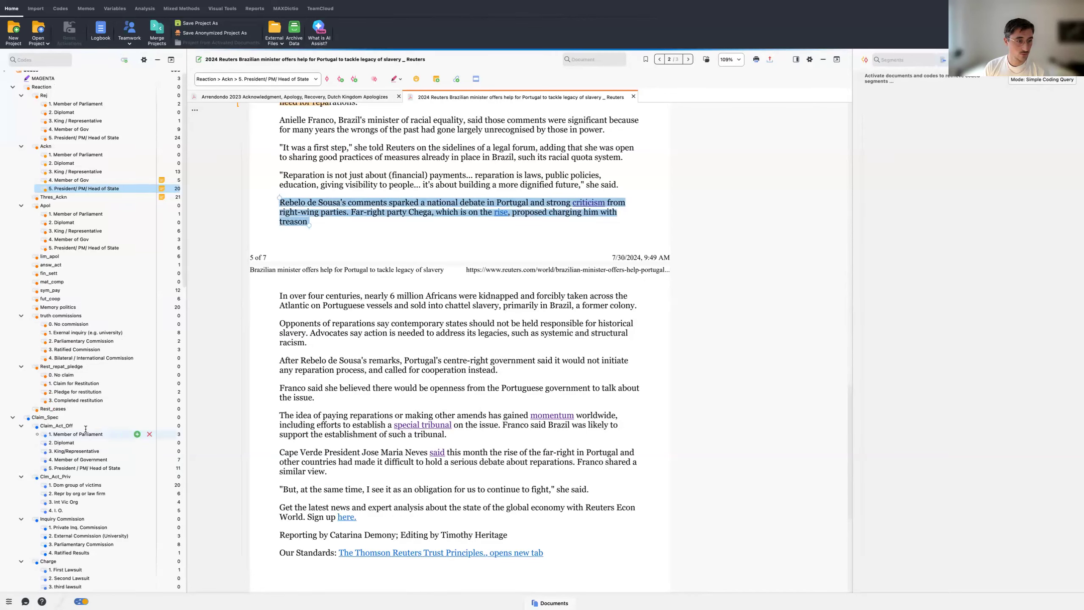
pyautogui.scroll(-8, 86, 429)
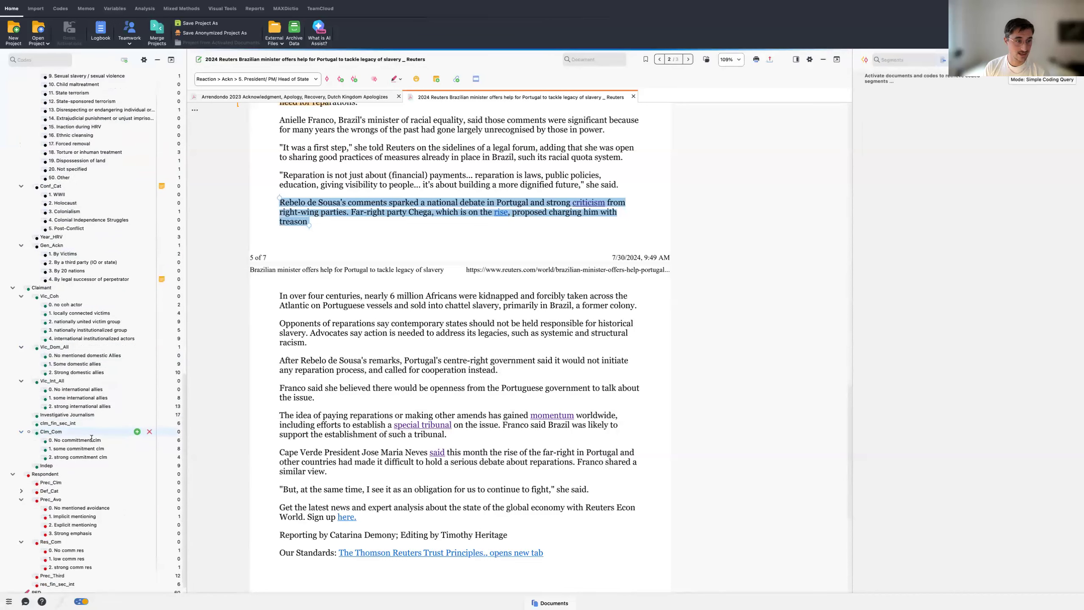
pyautogui.scroll(-1, 91, 439)
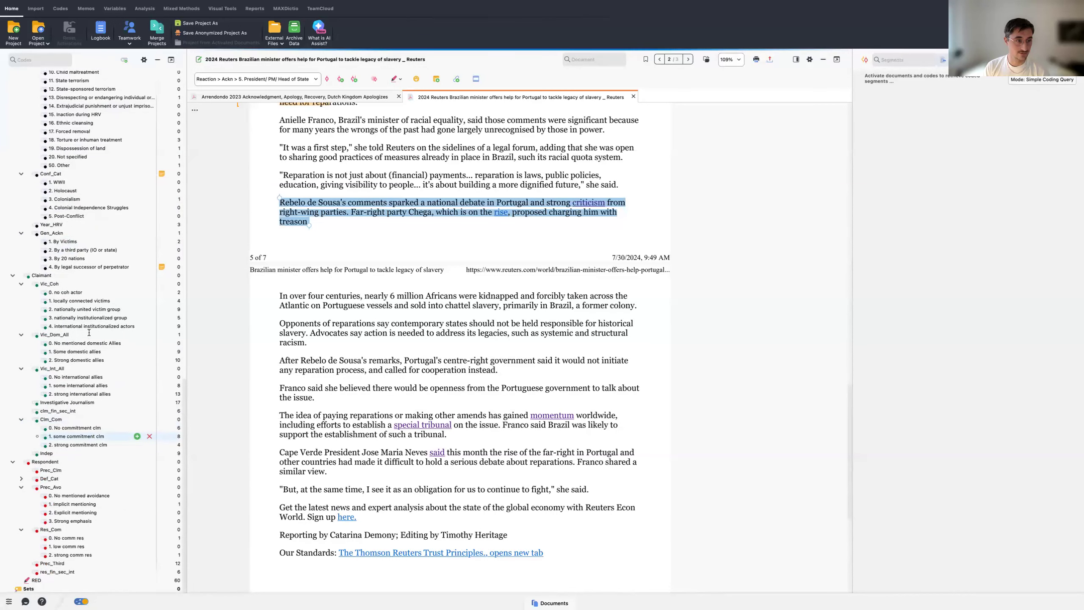
pyautogui.click(64, 292)
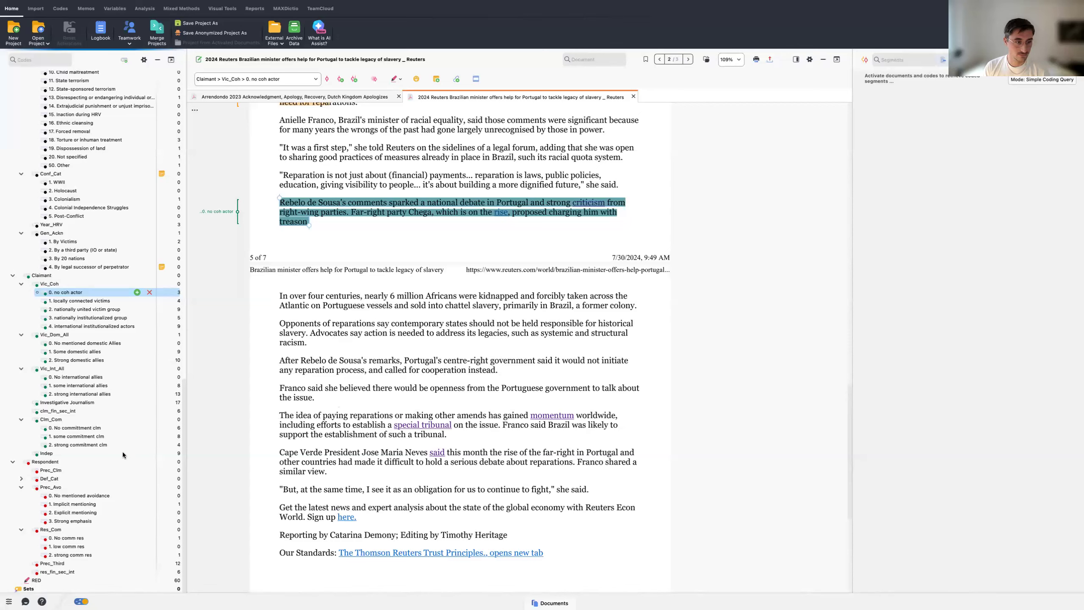
pyautogui.click(372, 414)
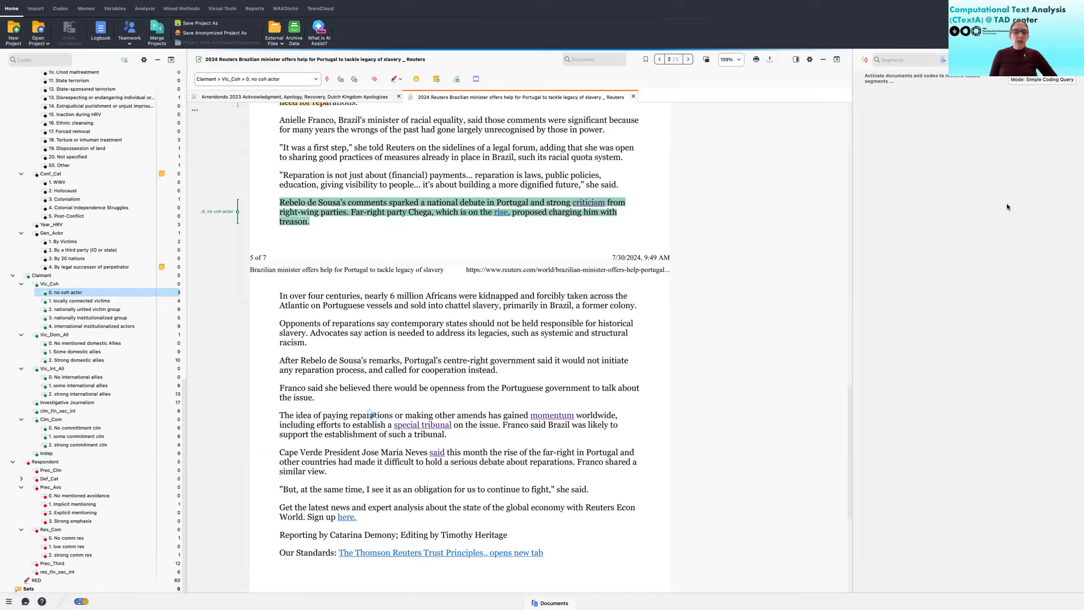
# Step: Switch to Firefox with the DW article "Poland demands compensation from Germany" and open its print settings
pyautogui.moveTo(594, 605)
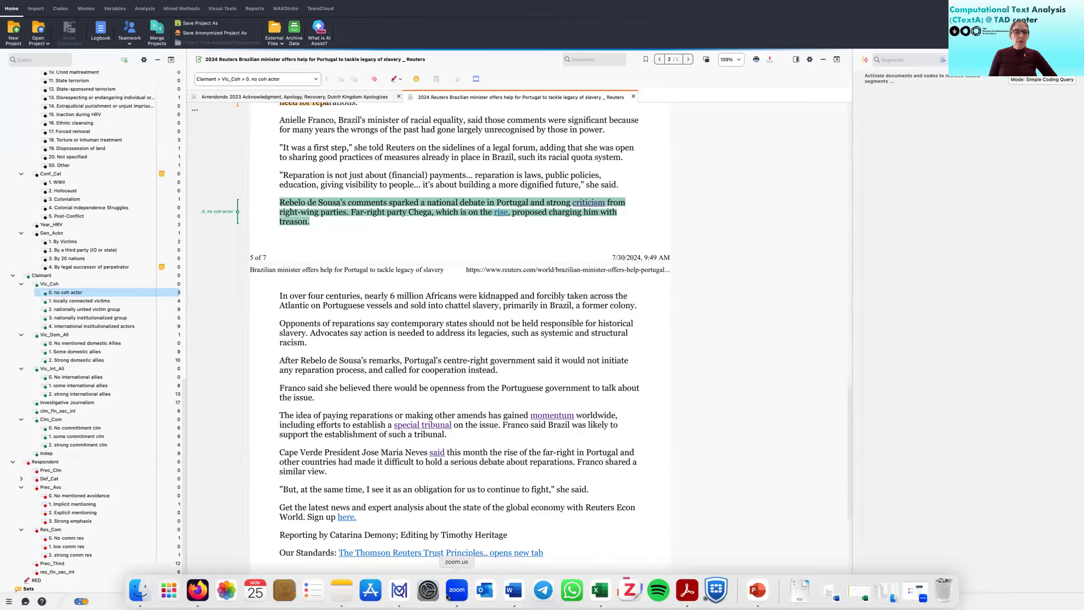
pyautogui.click(456, 590)
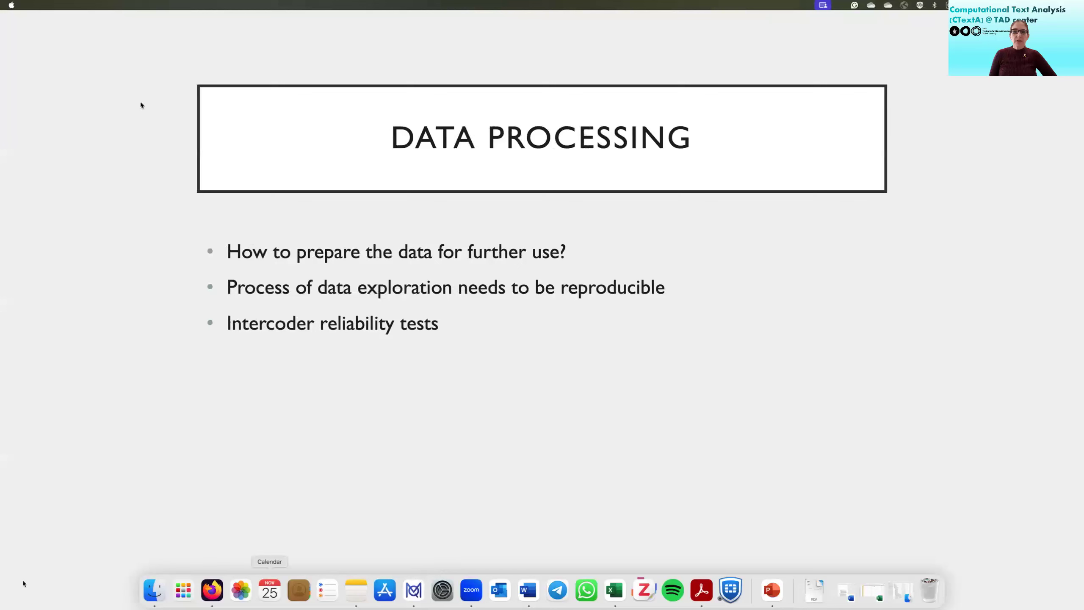
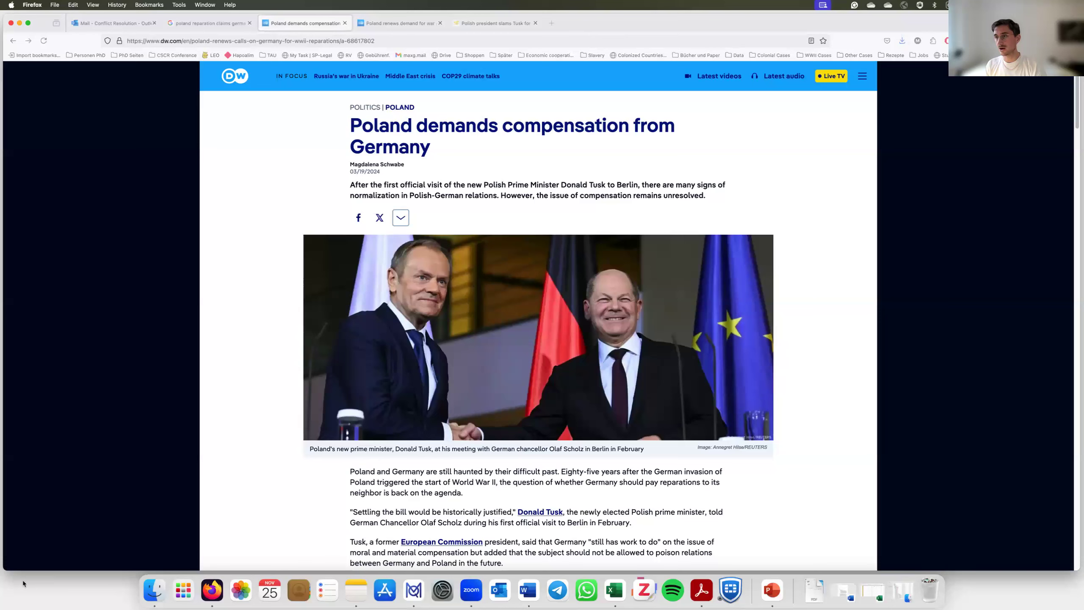
pyautogui.click(1070, 41)
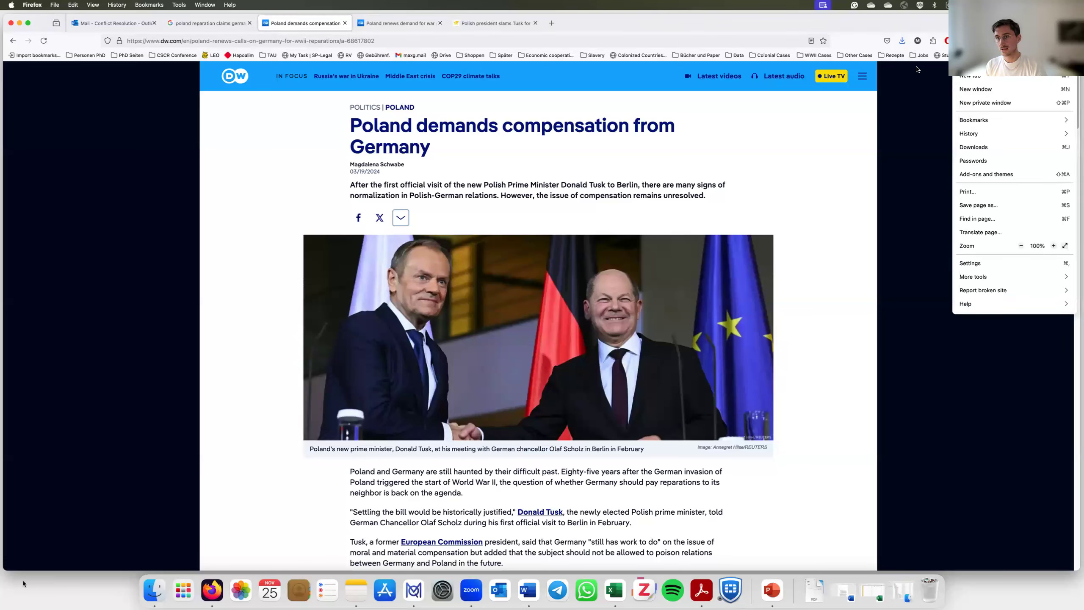
pyautogui.press('Escape')
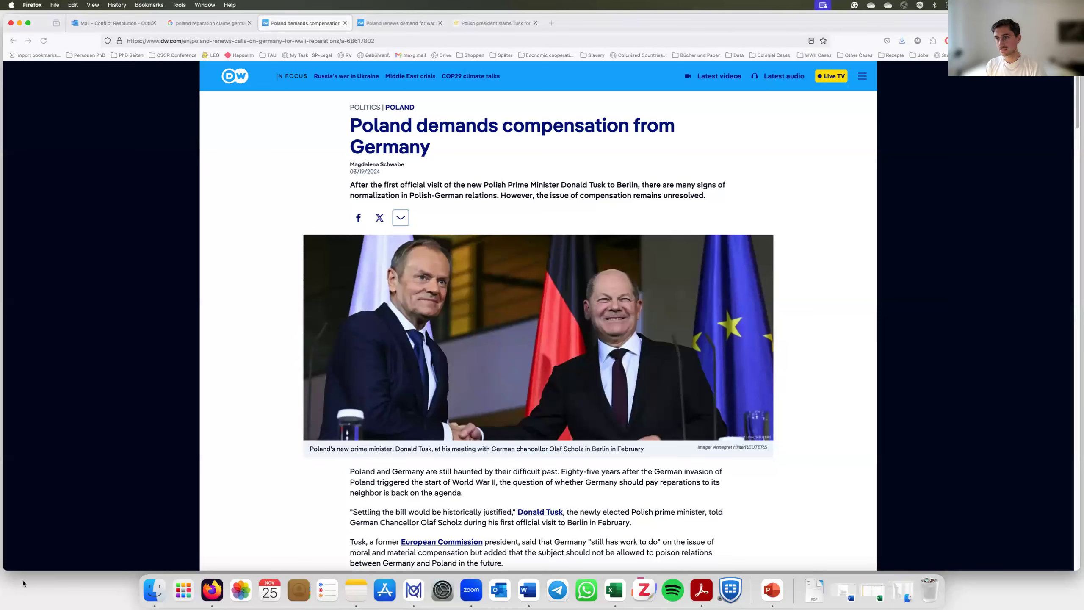
pyautogui.click(1070, 40)
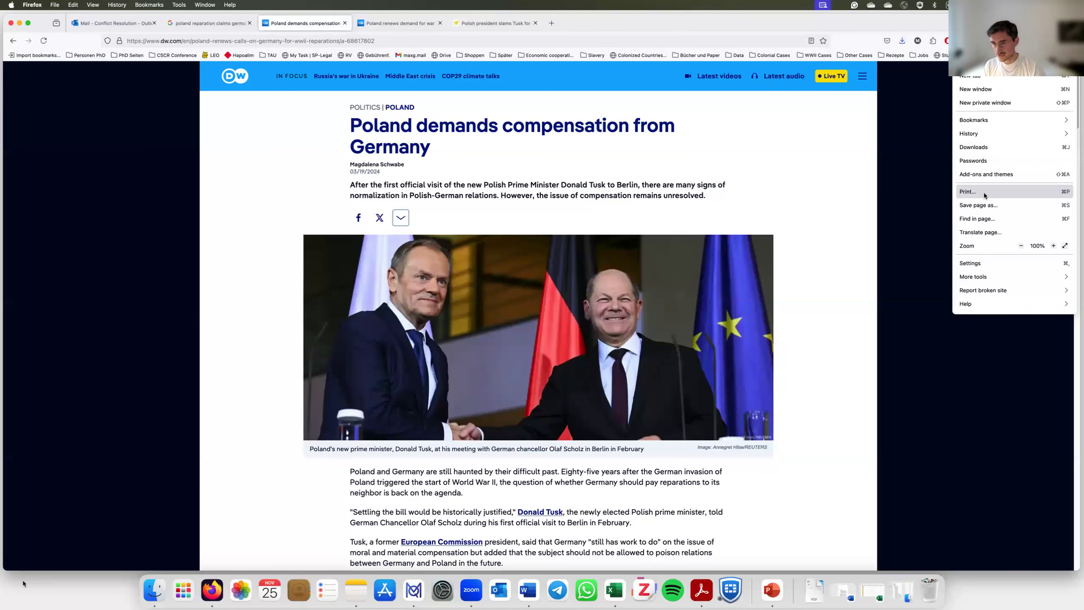
pyautogui.click(983, 195)
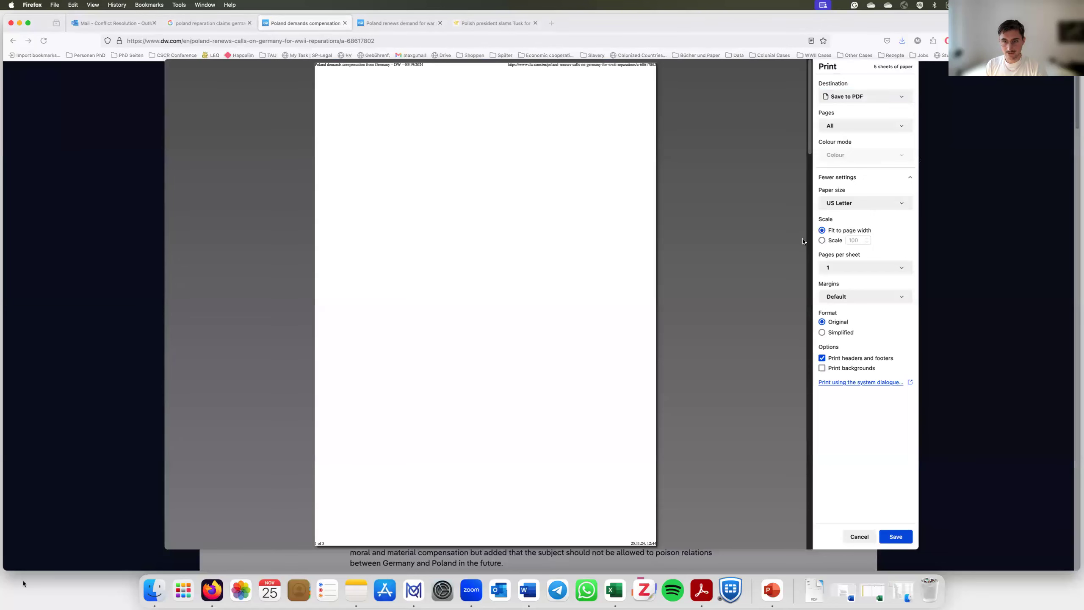
# Step: Set the print format to Simplified, look through the preview pages and save the article as a PDF in Downloads
pyautogui.scroll(-5, 530, 318)
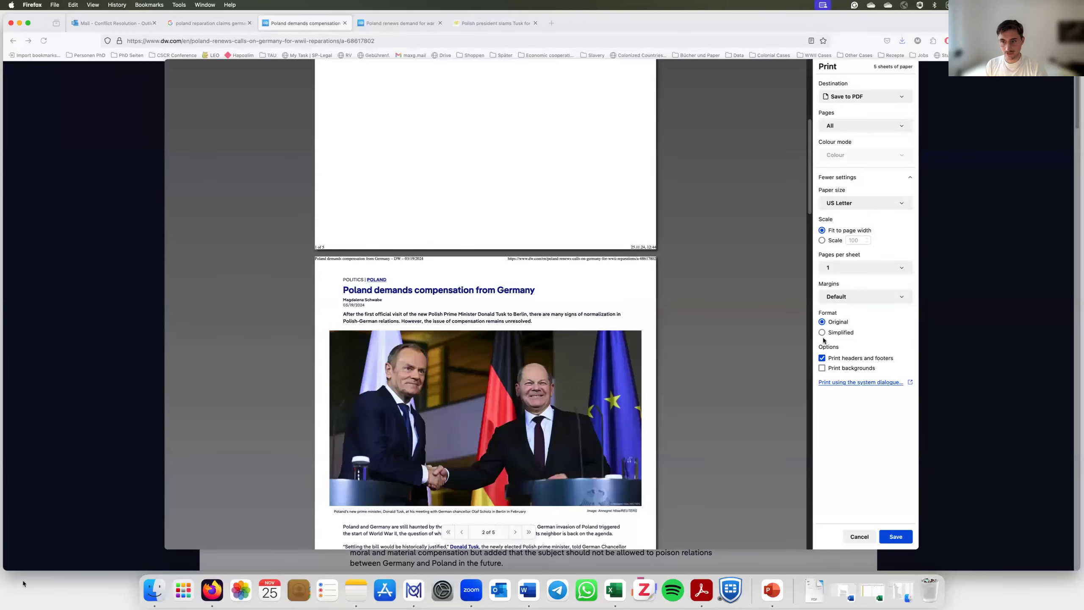
pyautogui.click(822, 333)
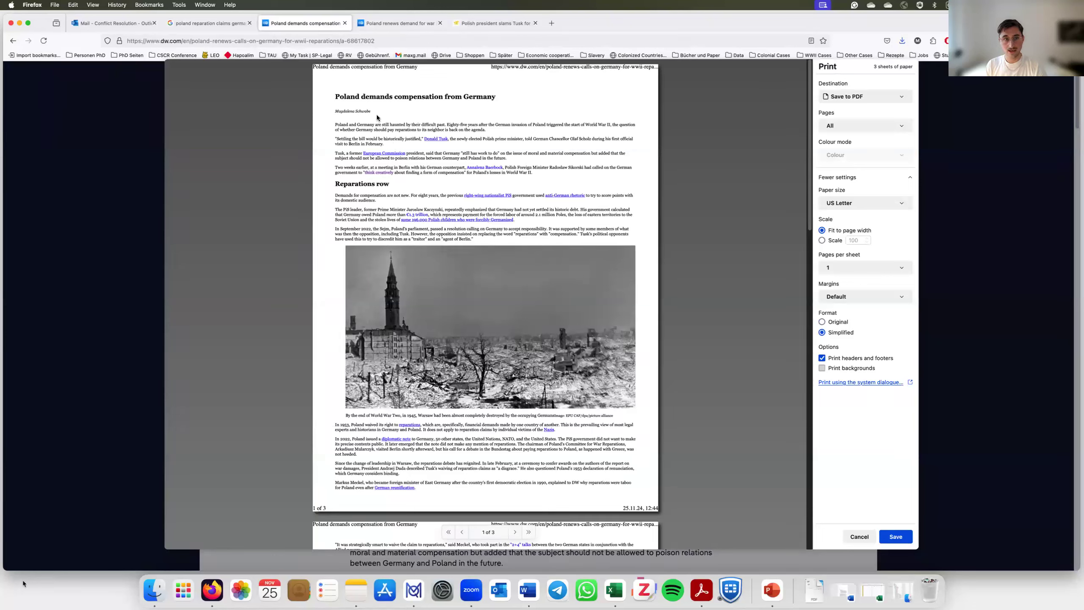
pyautogui.scroll(-4, 471, 226)
pyautogui.scroll(-12, 503, 262)
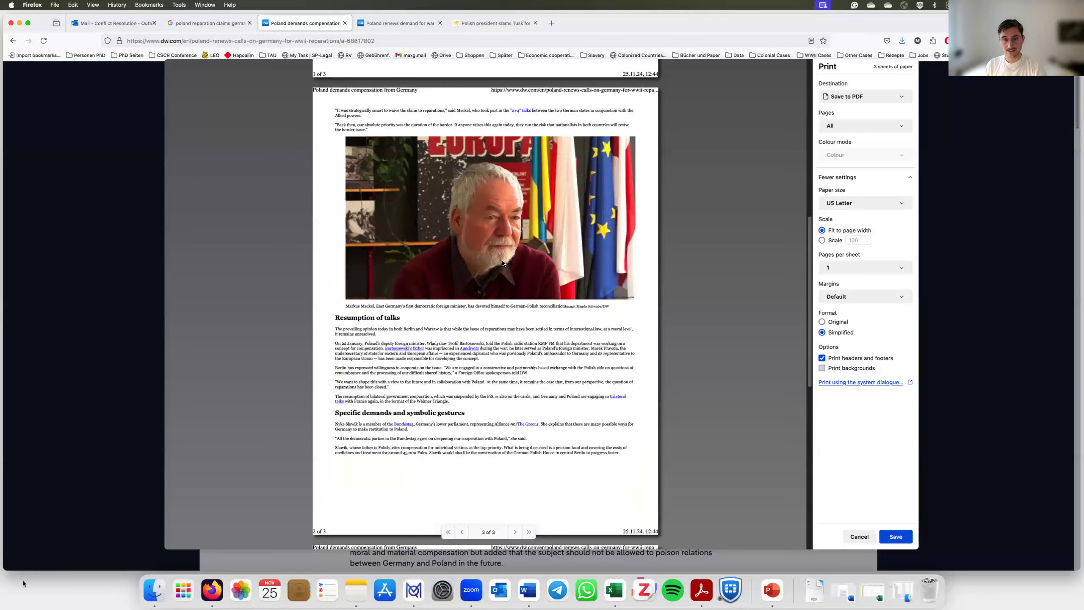
pyautogui.scroll(-4, 539, 324)
pyautogui.click(883, 536)
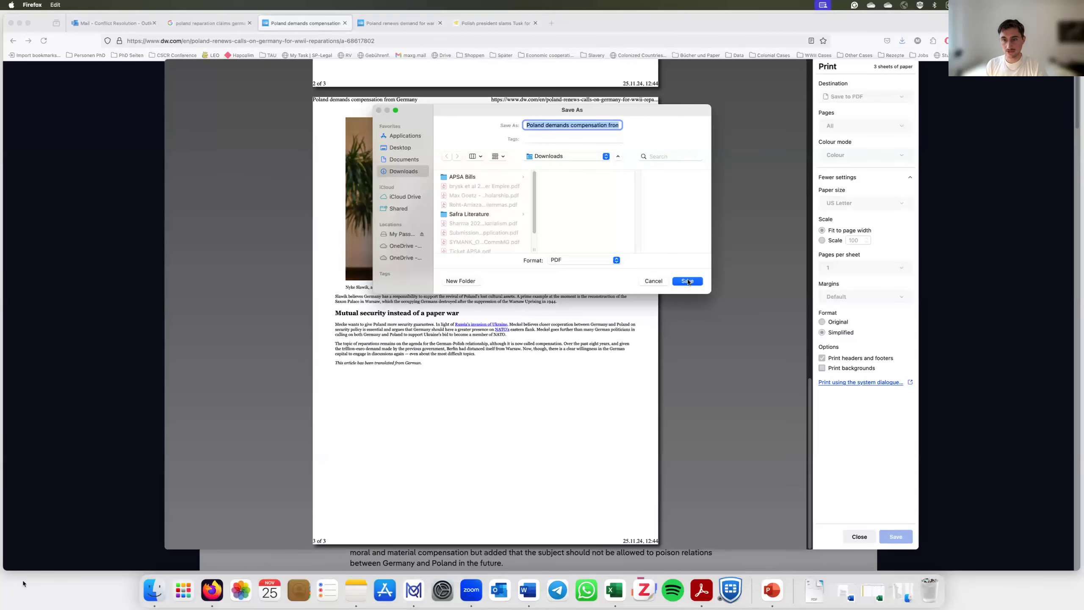
pyautogui.click(687, 281)
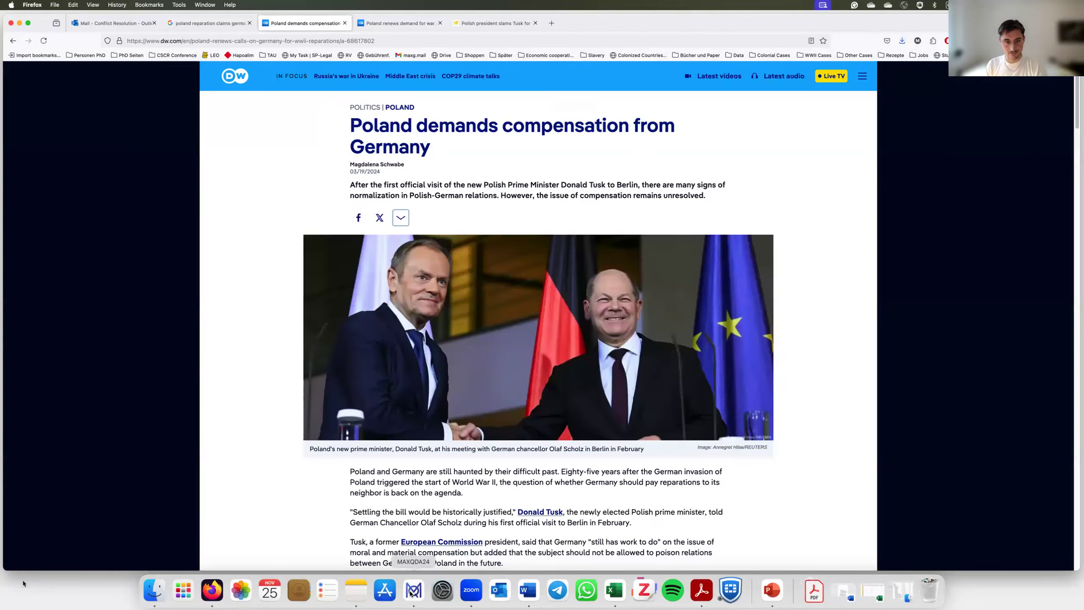
# Step: Switch back to MAXQDA, take its window out of full screen and restore the document list
pyautogui.click(412, 591)
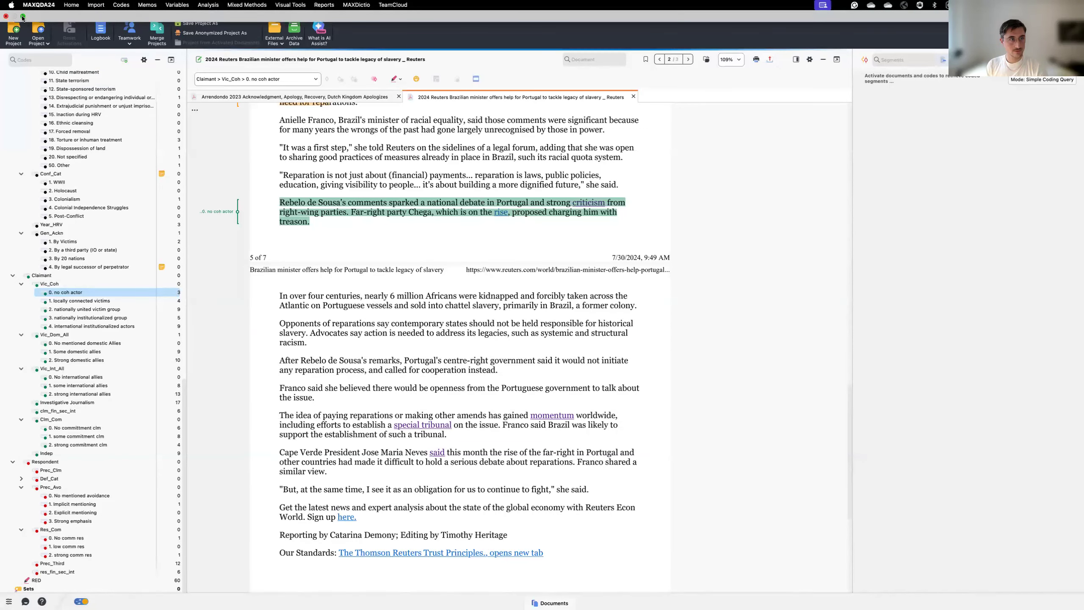
pyautogui.click(22, 17)
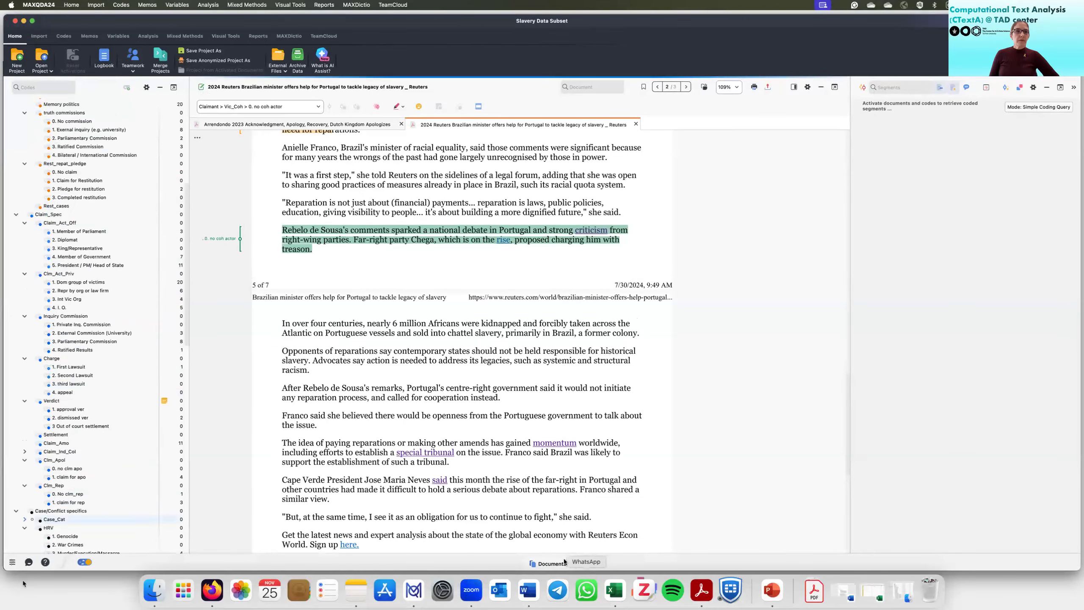
pyautogui.click(545, 563)
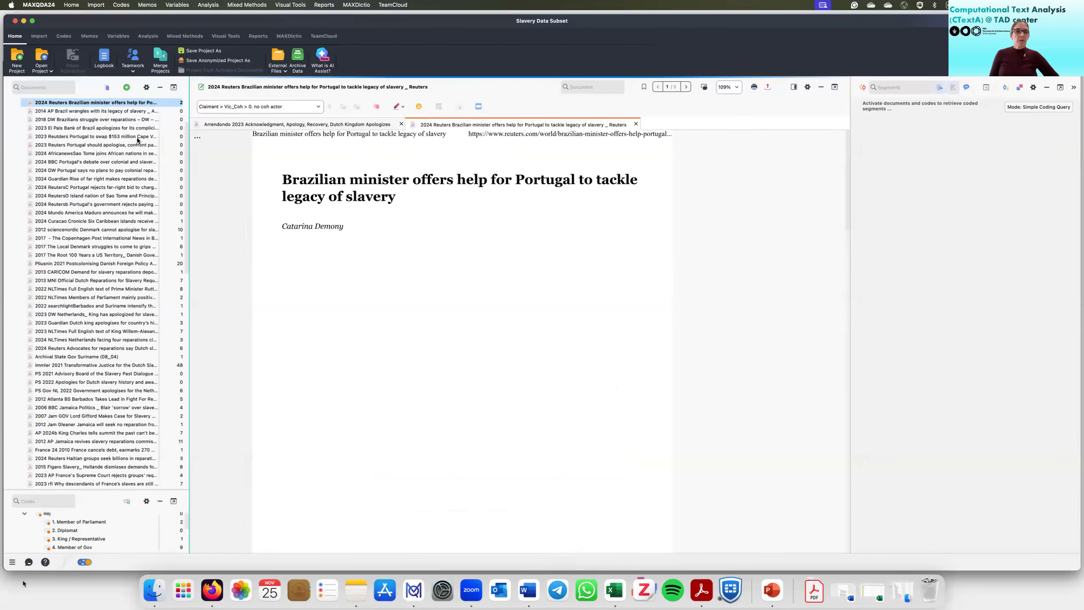
pyautogui.scroll(3, 98, 171)
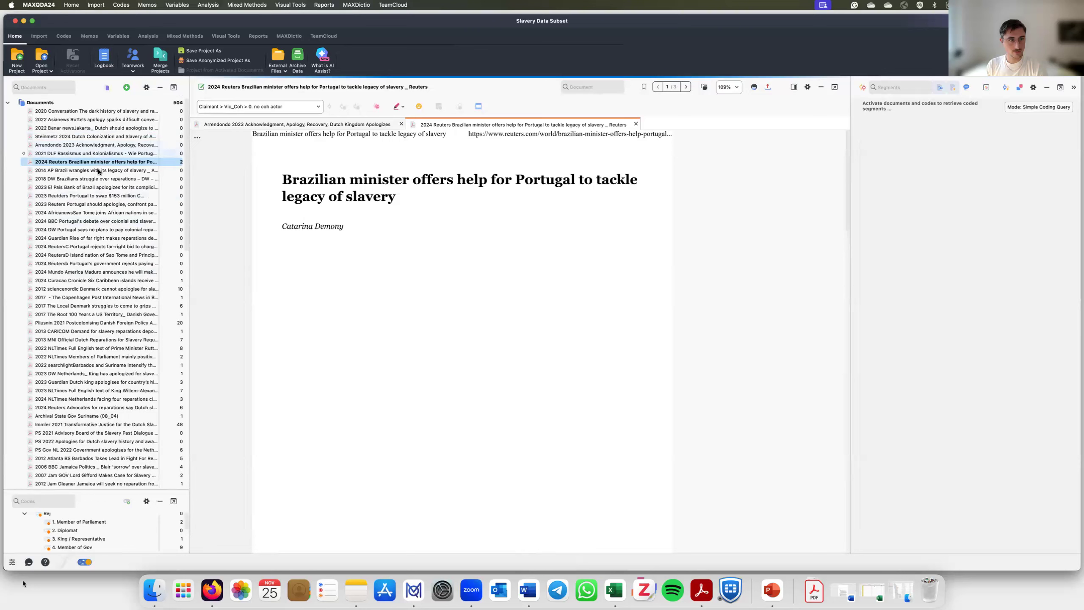
# Step: Import the PDF "Poland demands compensation from Germany – DW – 03_19_2024" from Downloads into the project's Documents
pyautogui.click(41, 104)
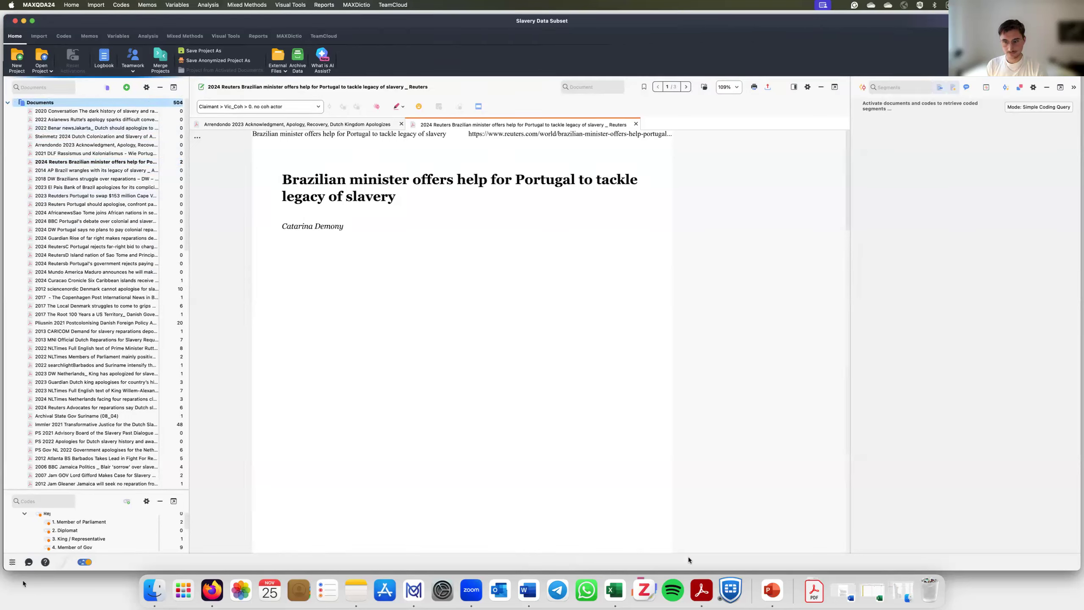
pyautogui.click(813, 593)
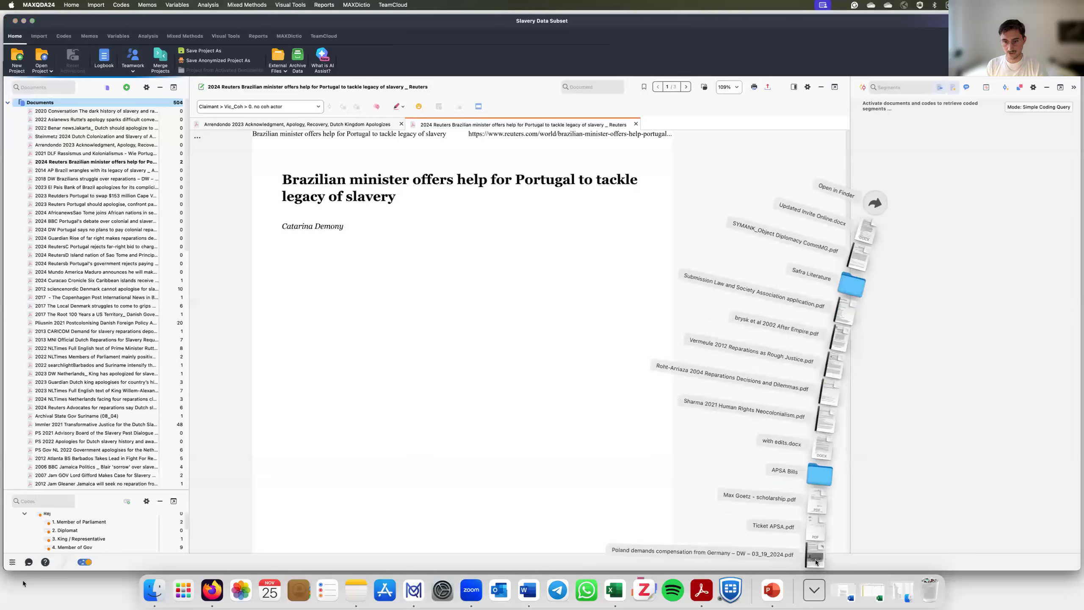
pyautogui.moveTo(815, 555); pyautogui.dragTo(68, 103)
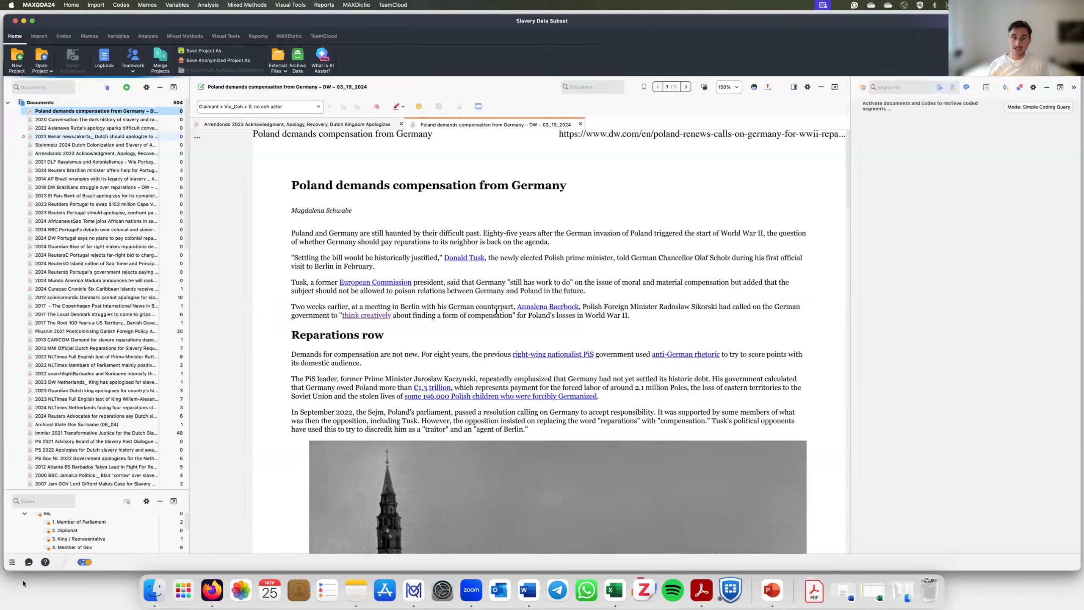
pyautogui.click(395, 238)
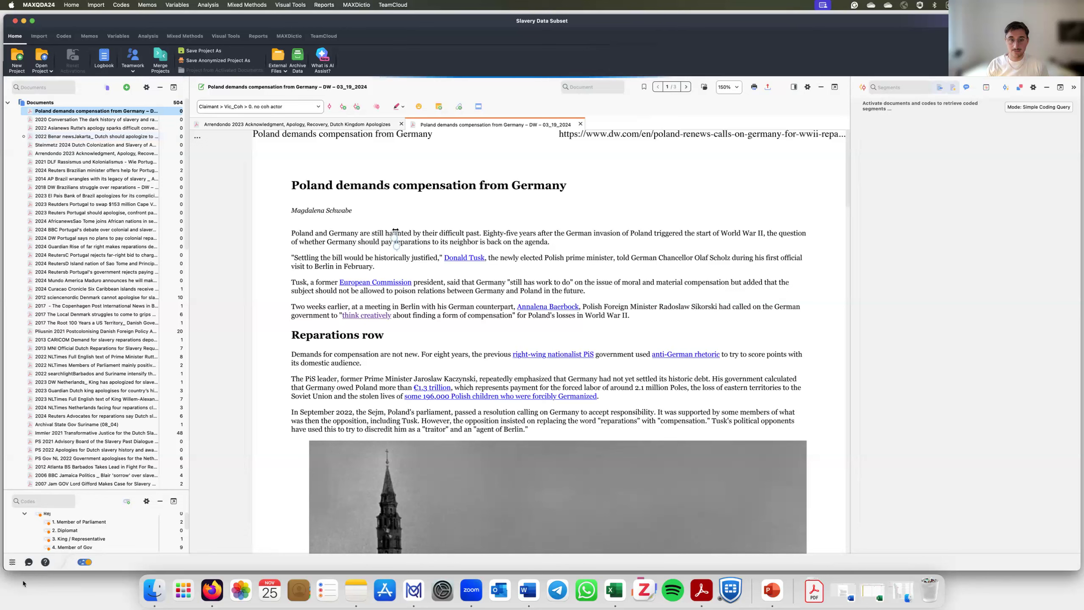
pyautogui.moveTo(433, 241); pyautogui.dragTo(438, 245)
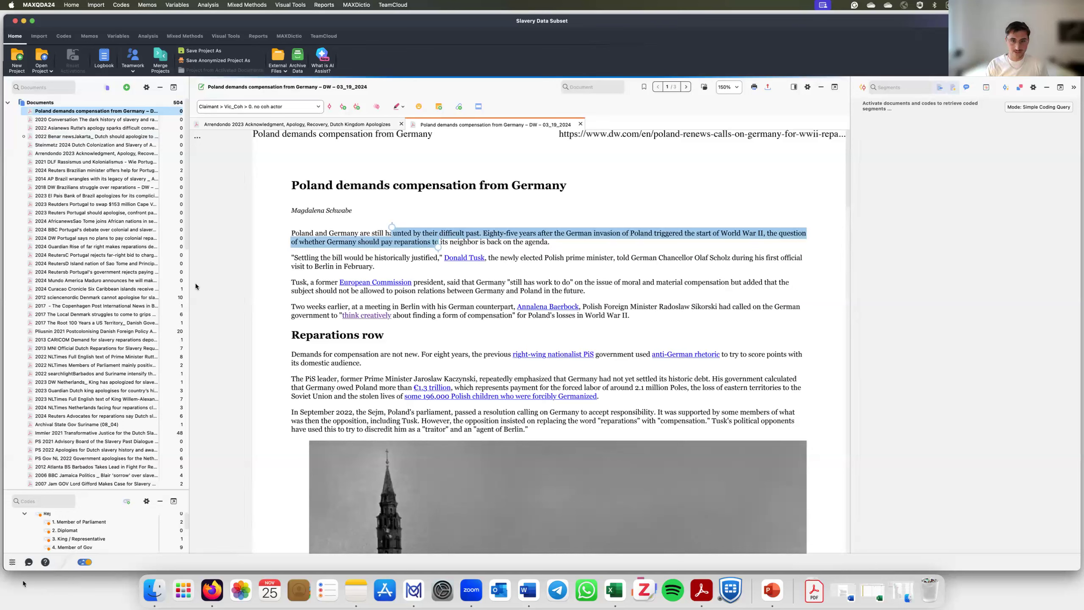
pyautogui.click(505, 212)
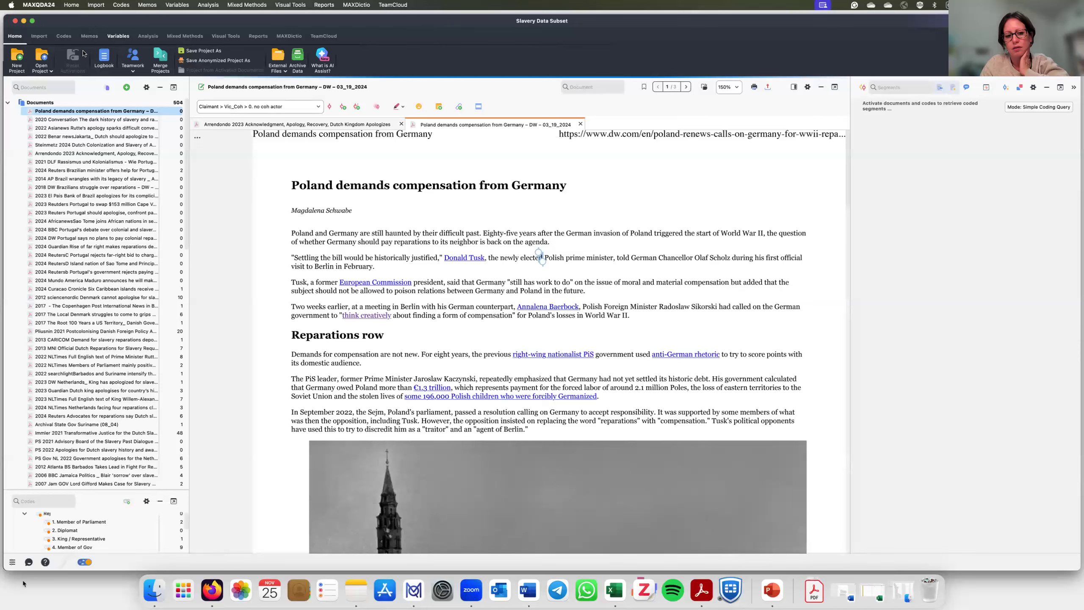
# Step: Activate all documents in the project and bring up the analysis functions
pyautogui.click(15, 102)
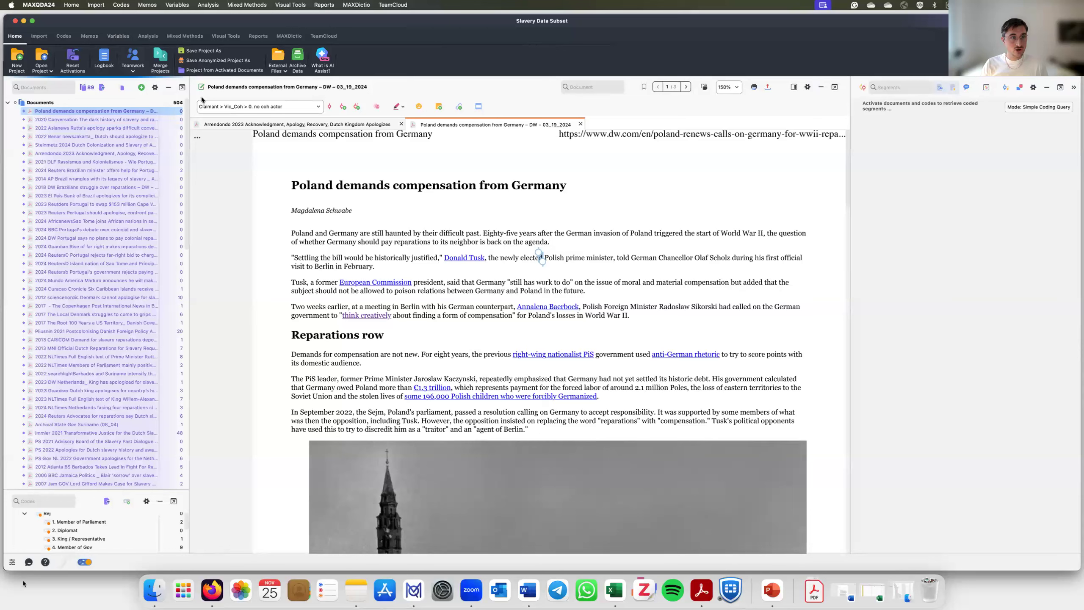
pyautogui.click(63, 37)
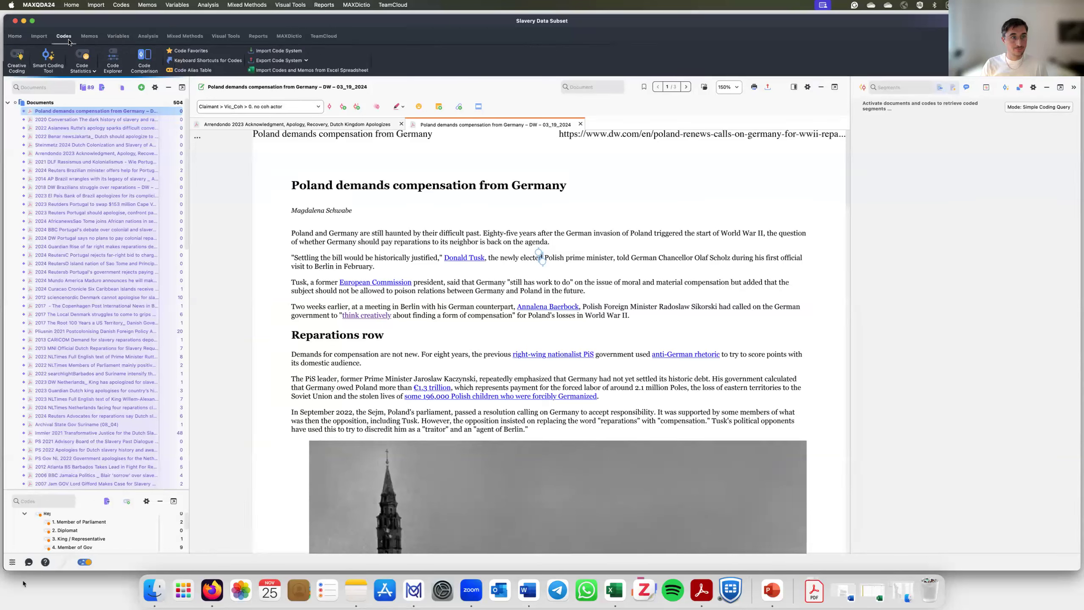
pyautogui.click(89, 37)
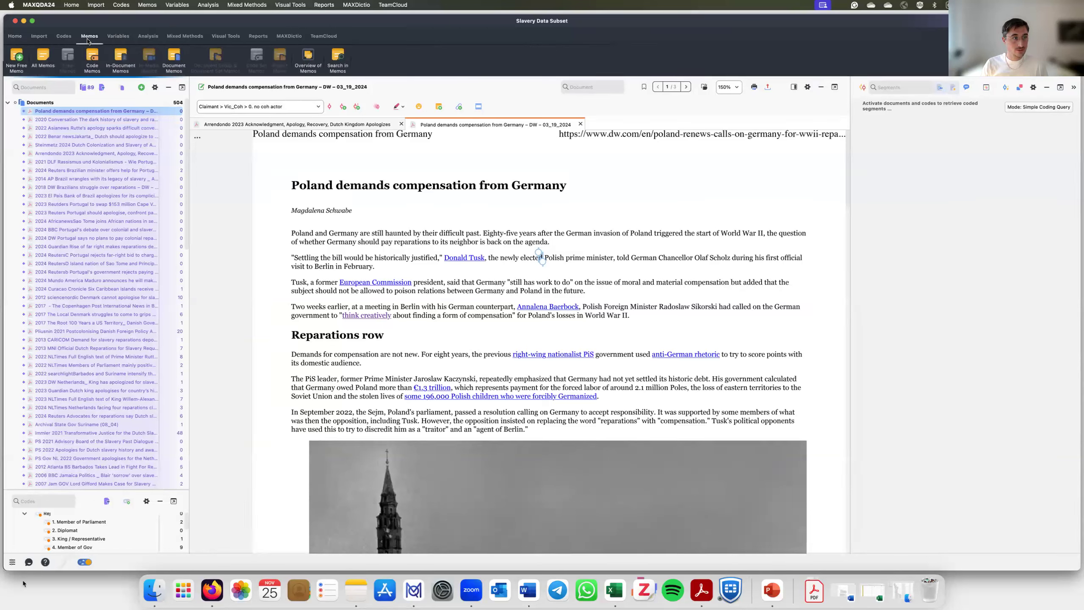
pyautogui.click(113, 37)
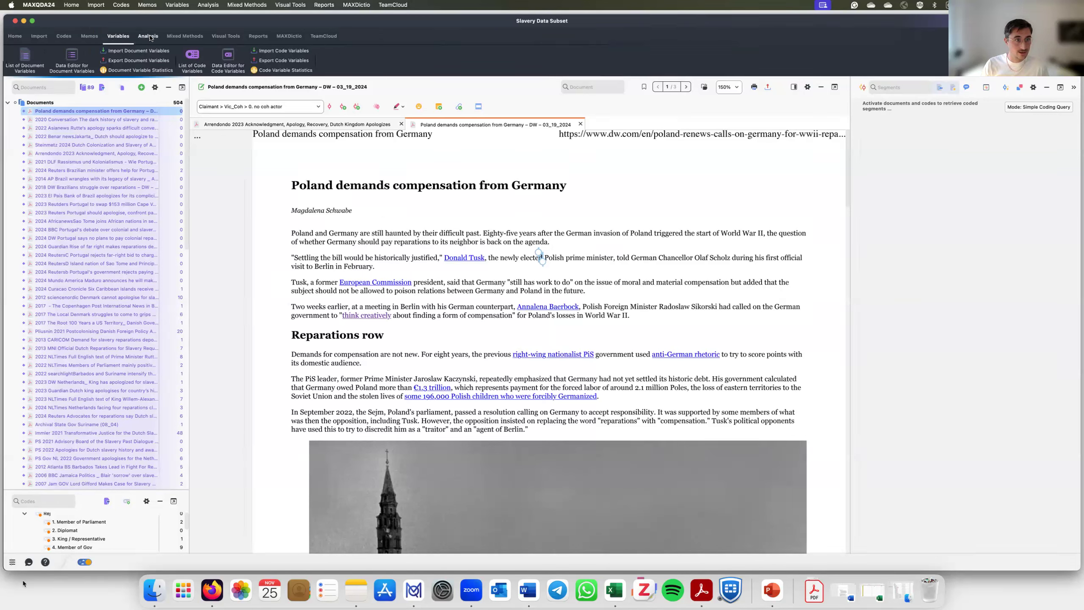
pyautogui.click(150, 37)
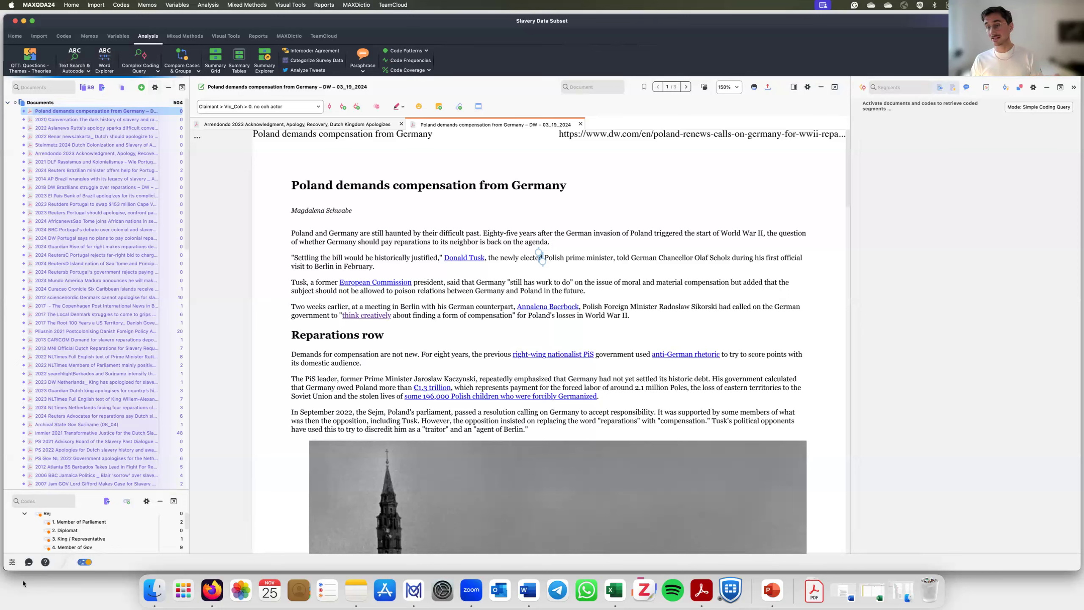
# Step: Show the options for the 2024 Reuters Brazilian minister document, then the coding options for the article phrase "German Chancellor Olaf Scholz"
pyautogui.rightClick(115, 171)
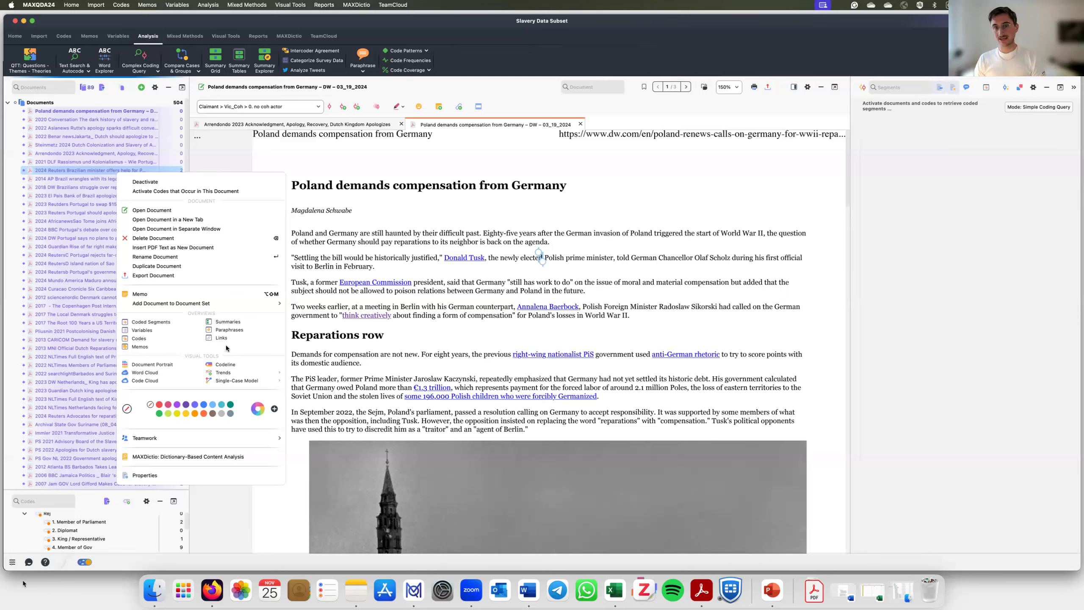
pyautogui.click(581, 256)
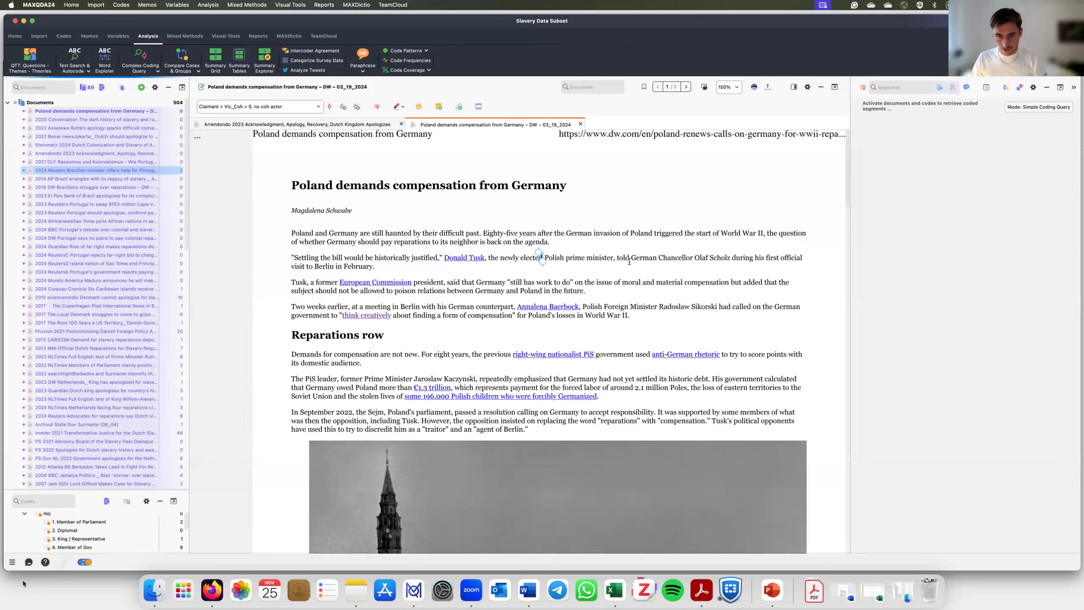
pyautogui.moveTo(631, 258); pyautogui.dragTo(733, 257)
pyautogui.rightClick(714, 257)
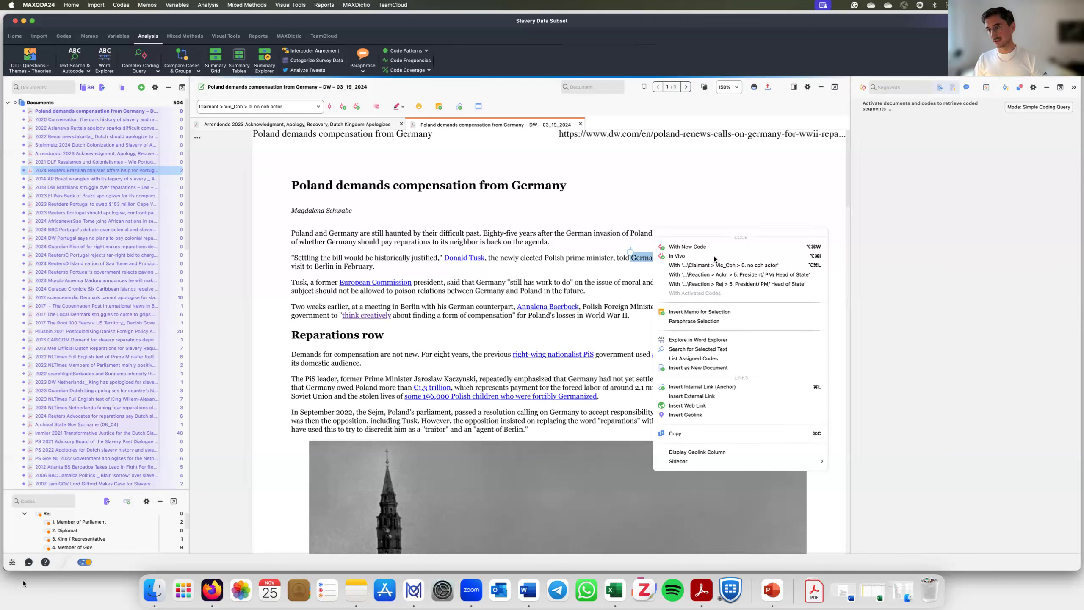
pyautogui.click(684, 201)
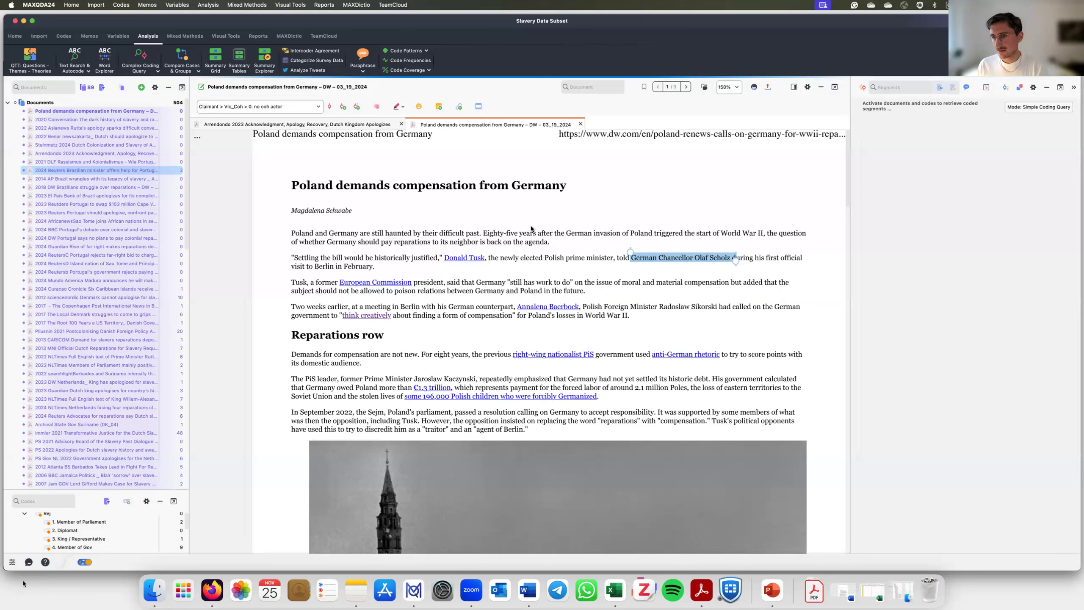
# Step: Export the code system as an Excel file to Downloads without including memos
pyautogui.click(119, 39)
pyautogui.click(89, 36)
pyautogui.click(66, 36)
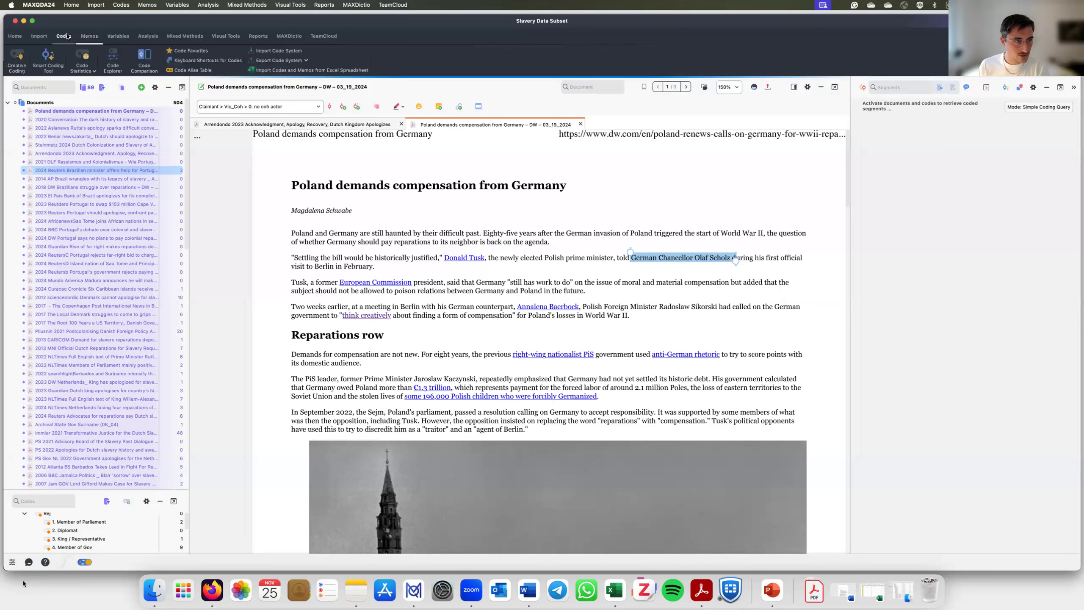
pyautogui.click(291, 60)
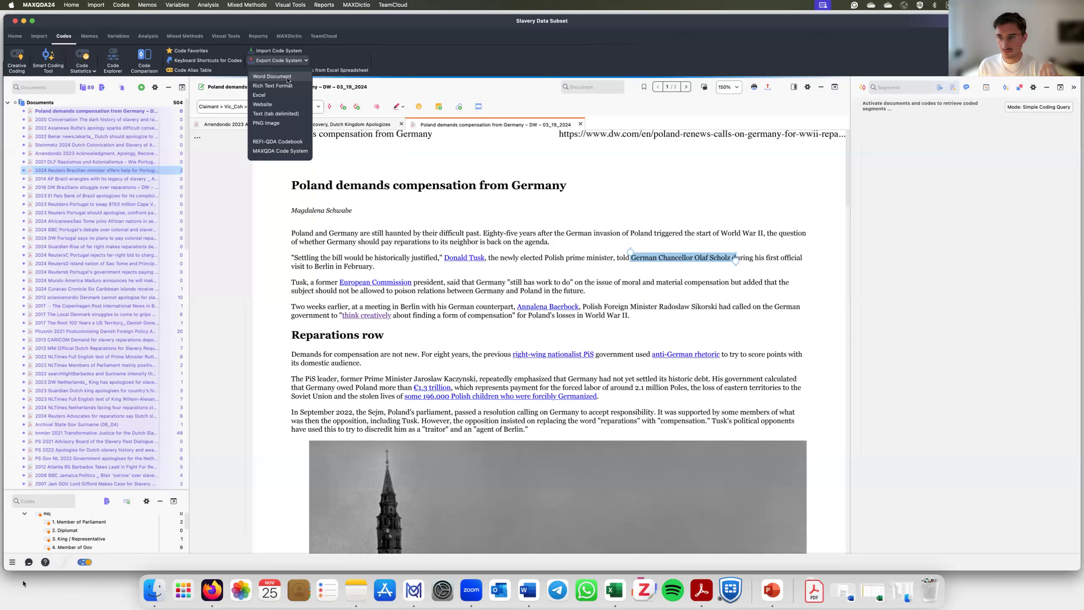
pyautogui.click(266, 95)
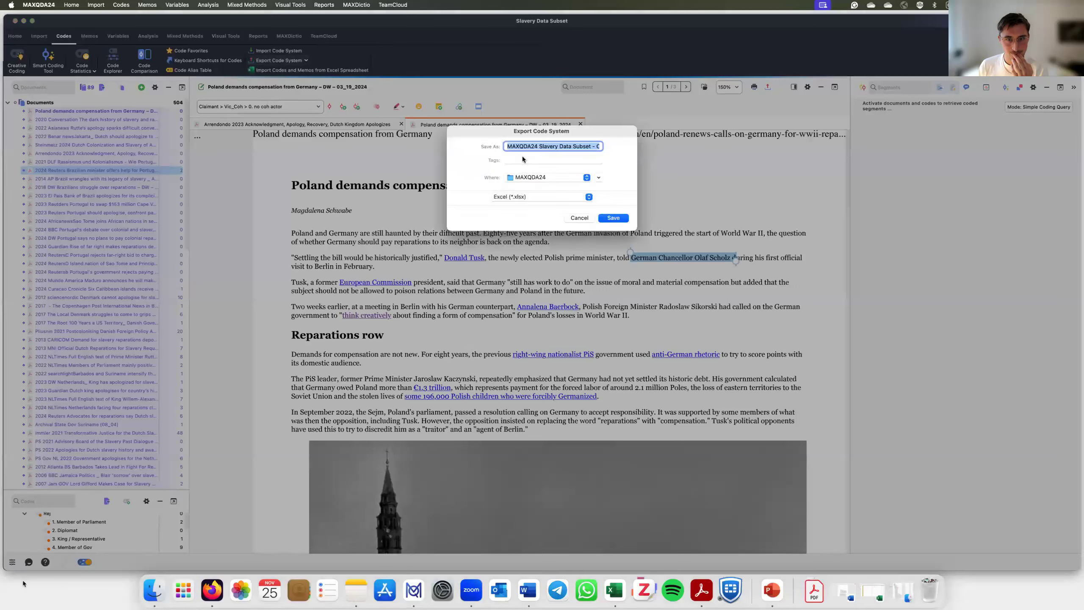
pyautogui.click(540, 180)
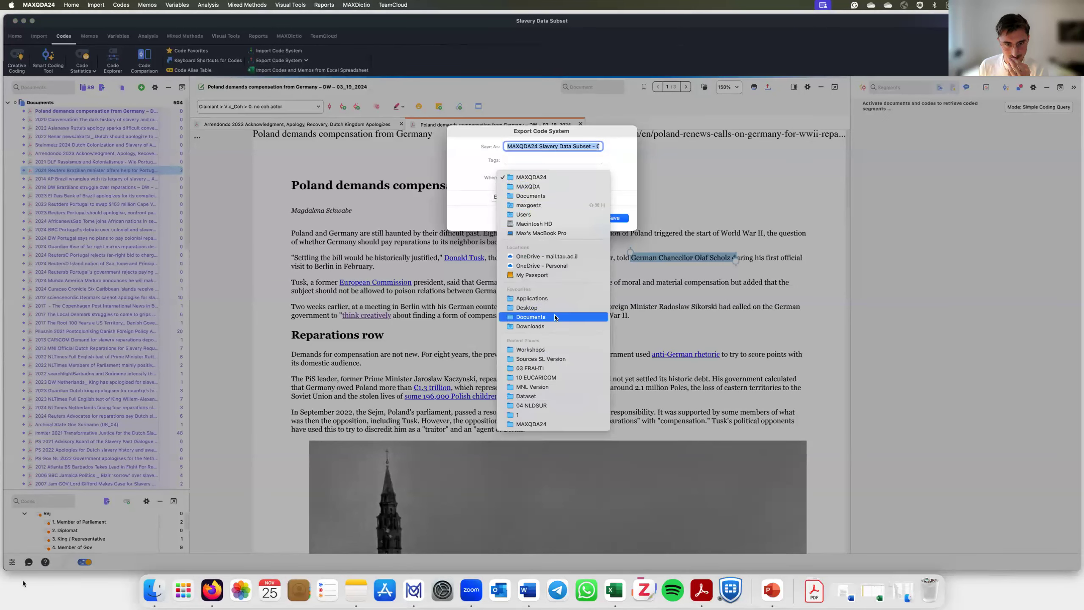
pyautogui.click(546, 326)
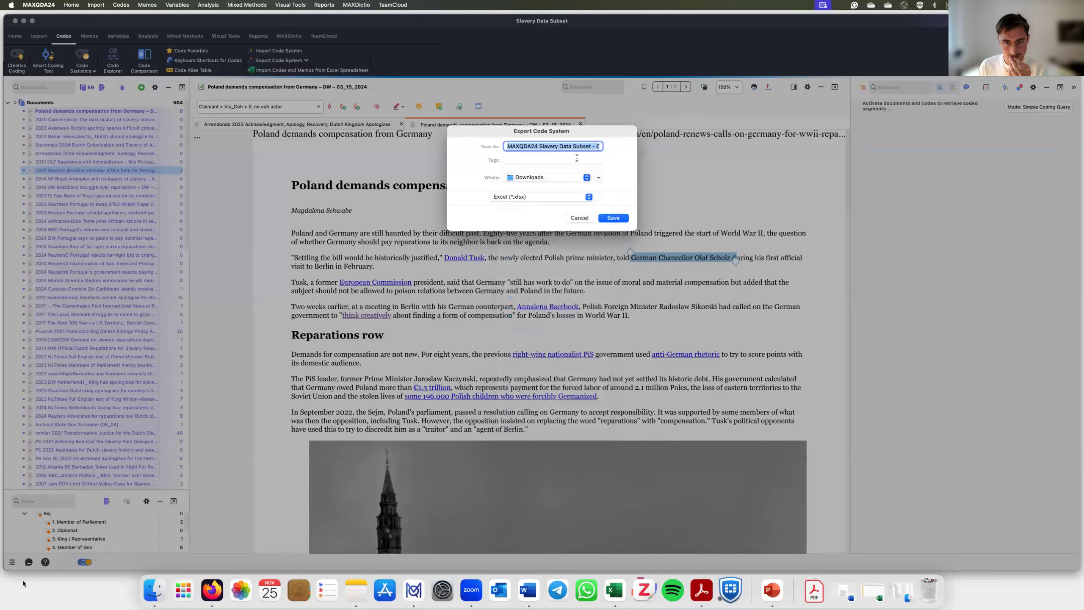
pyautogui.click(614, 218)
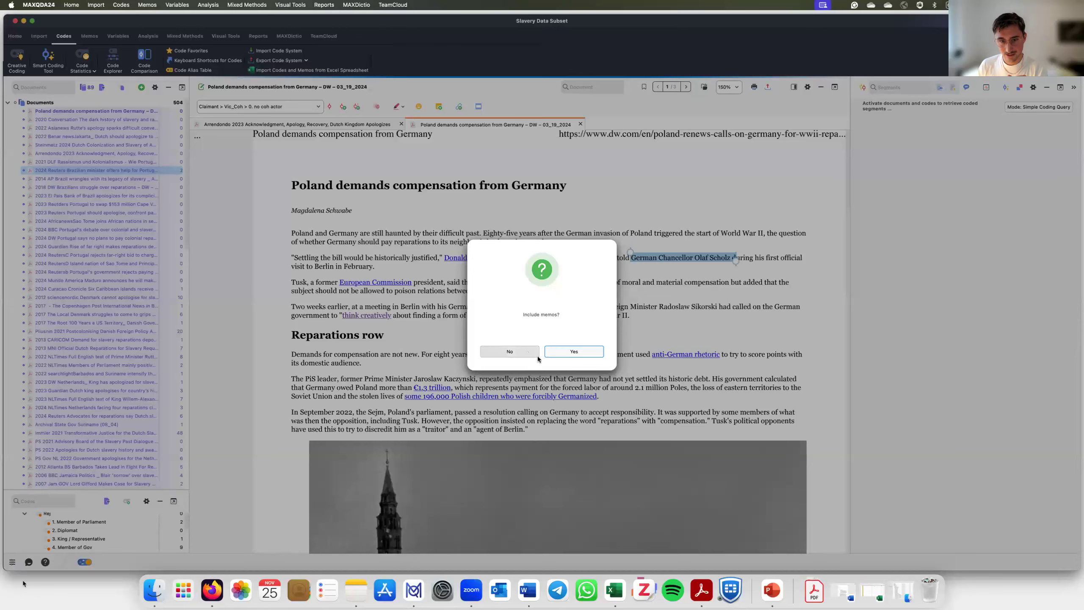
pyautogui.click(516, 351)
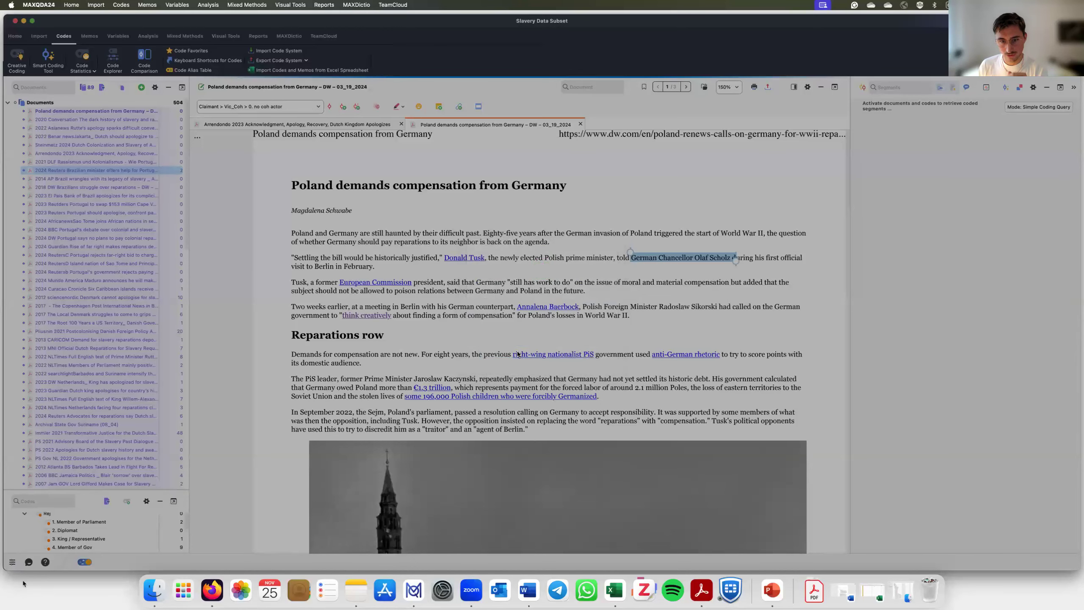
# Step: Open the exported "MAXQDA24 Slavery Data Subset - Code System" workbook from Downloads in Excel and resize its window to sit beside MAXQDA
pyautogui.click(818, 595)
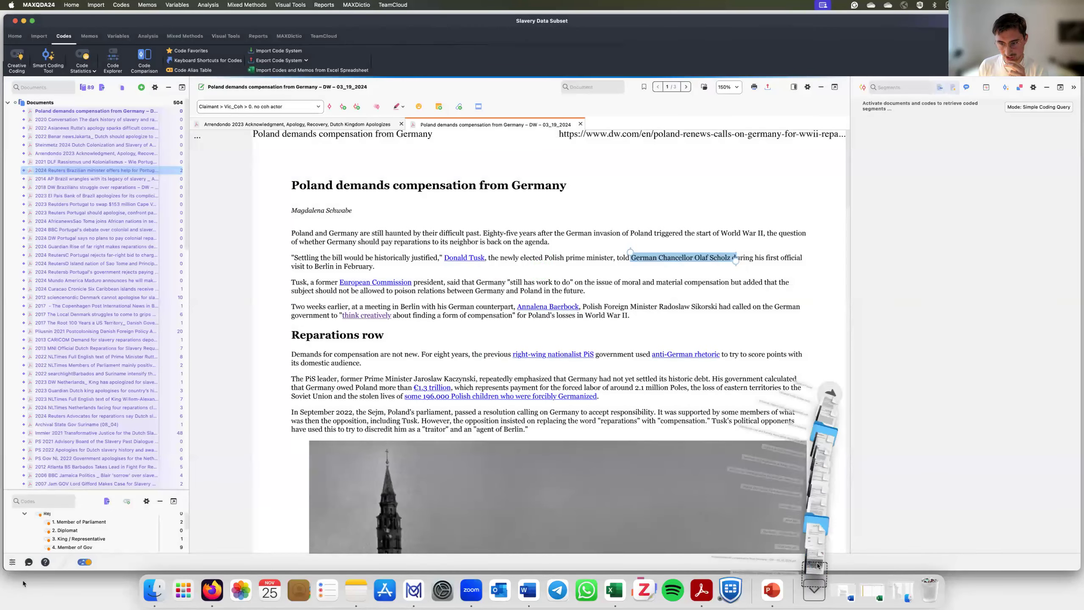
pyautogui.click(816, 557)
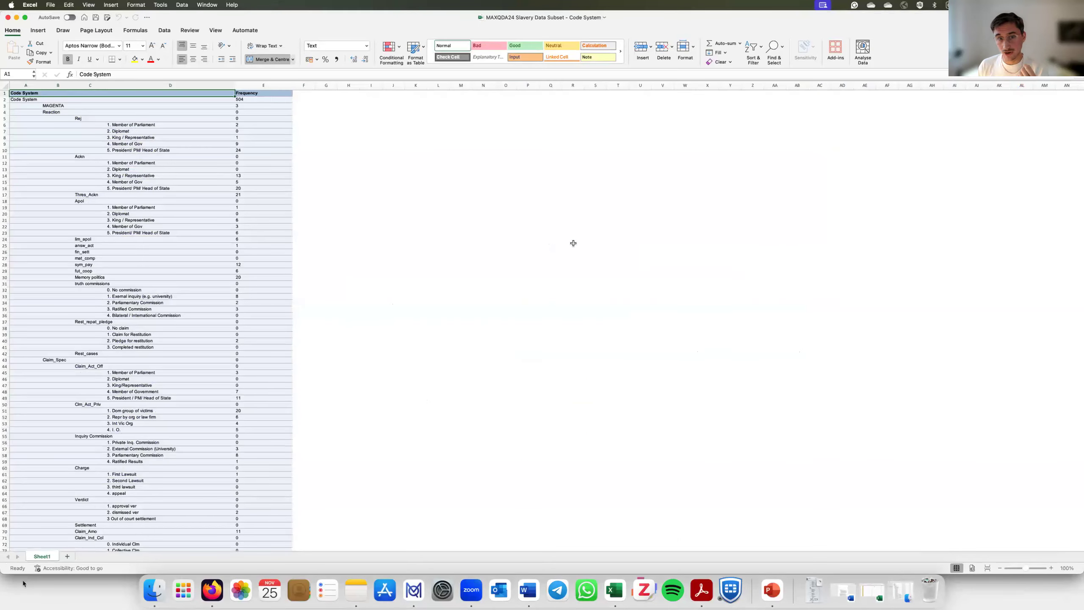
pyautogui.doubleClick(279, 20)
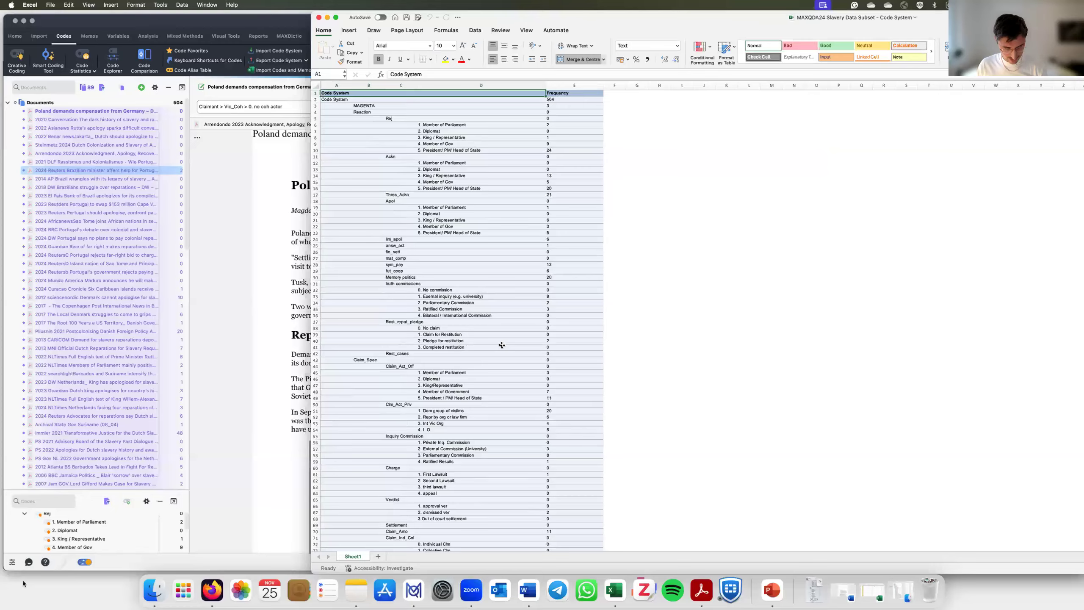
# Step: Examine the exported code hierarchy and code frequencies in the workbook, including the Claim_Act_Off and Reaction codes
pyautogui.scroll(10, 500, 343)
pyautogui.scroll(-4, 500, 328)
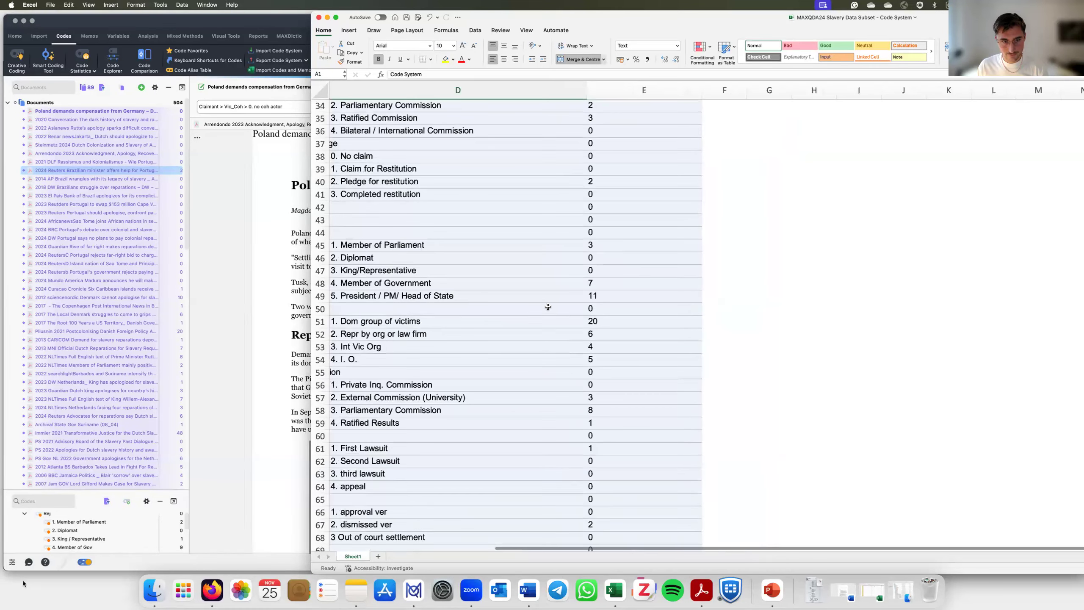
pyautogui.hscroll(-5, 550, 318)
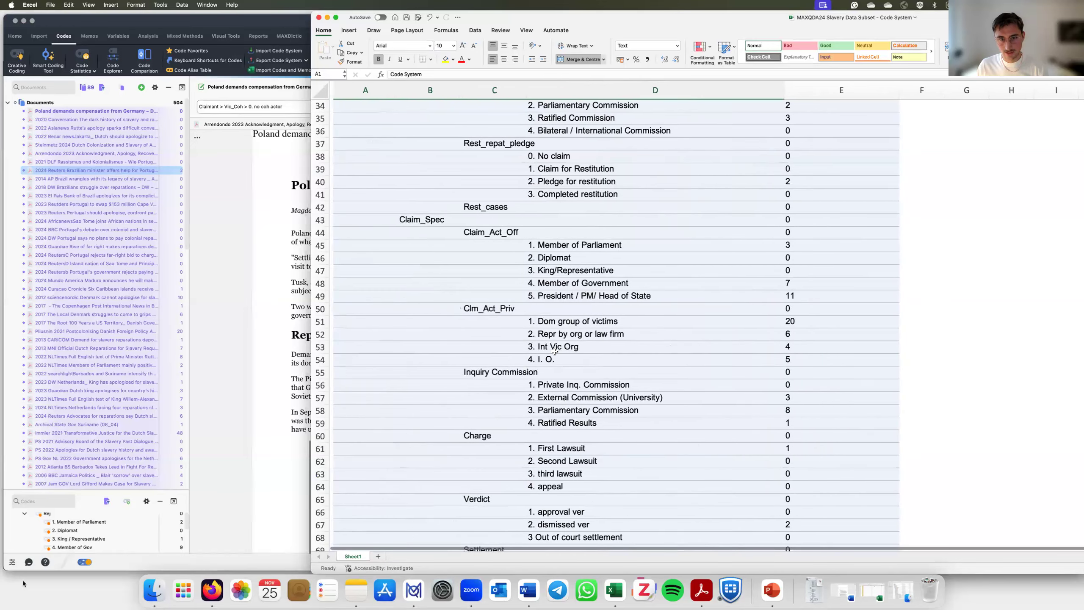
pyautogui.click(533, 245)
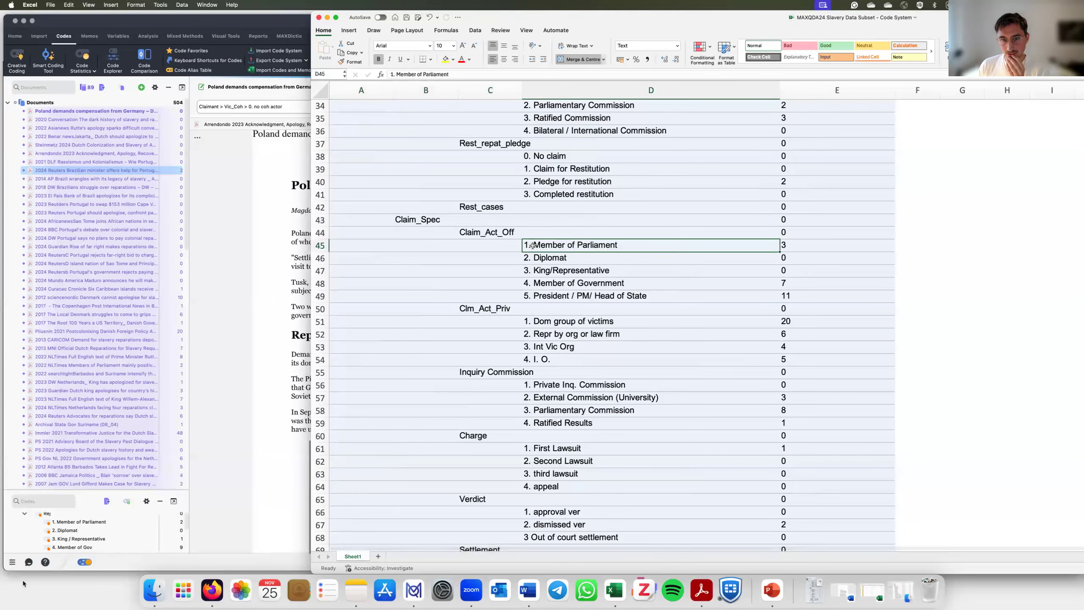
pyautogui.scroll(1, 552, 246)
pyautogui.scroll(5, 553, 245)
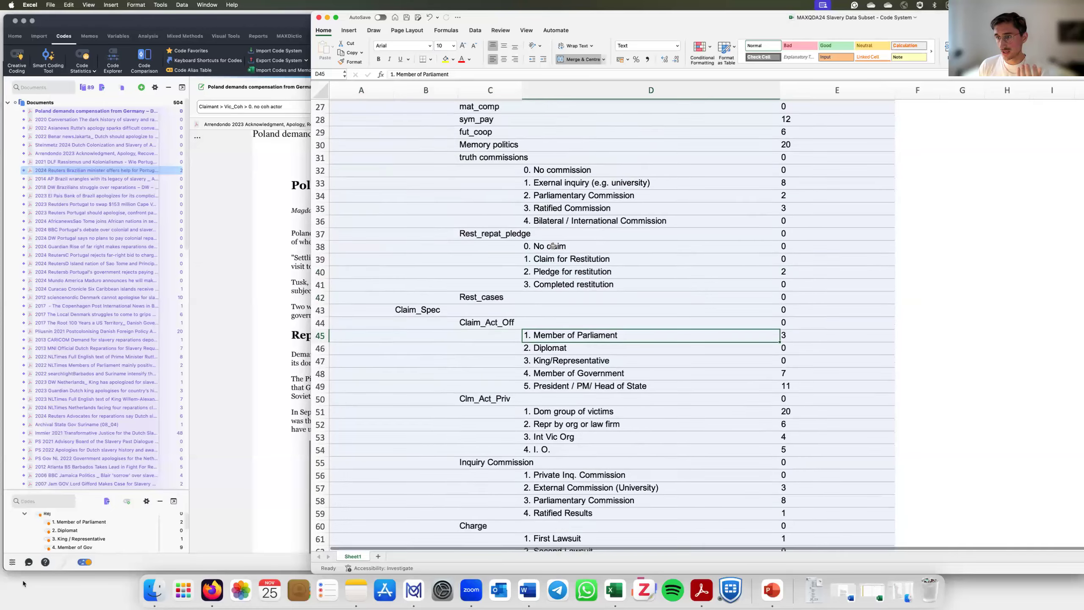
pyautogui.scroll(3, 553, 246)
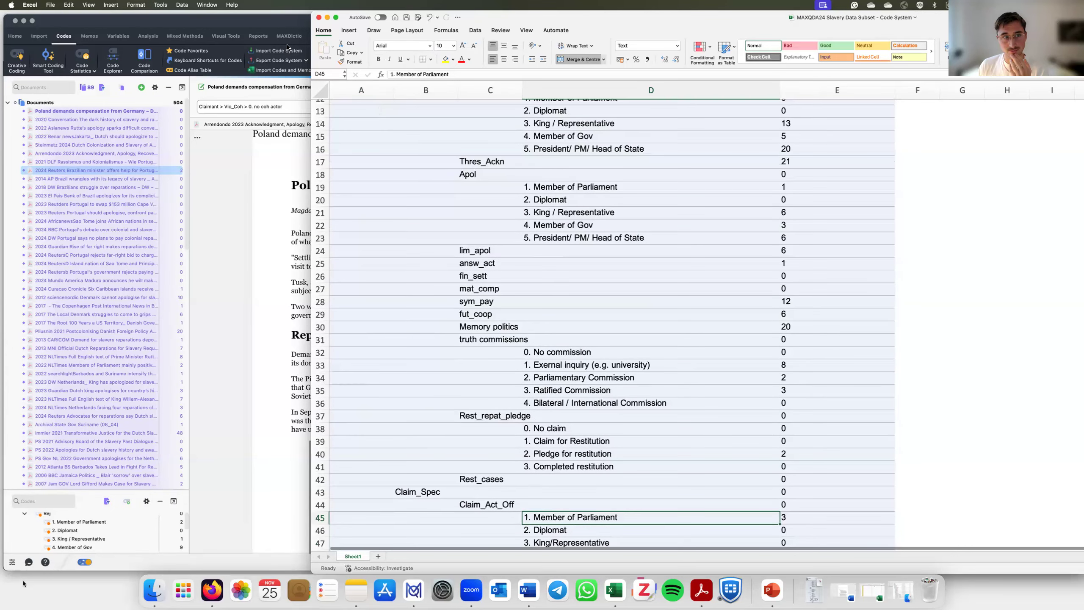
# Step: Switch back to MAXQDA and clear the text selection in the Poland article
pyautogui.click(271, 31)
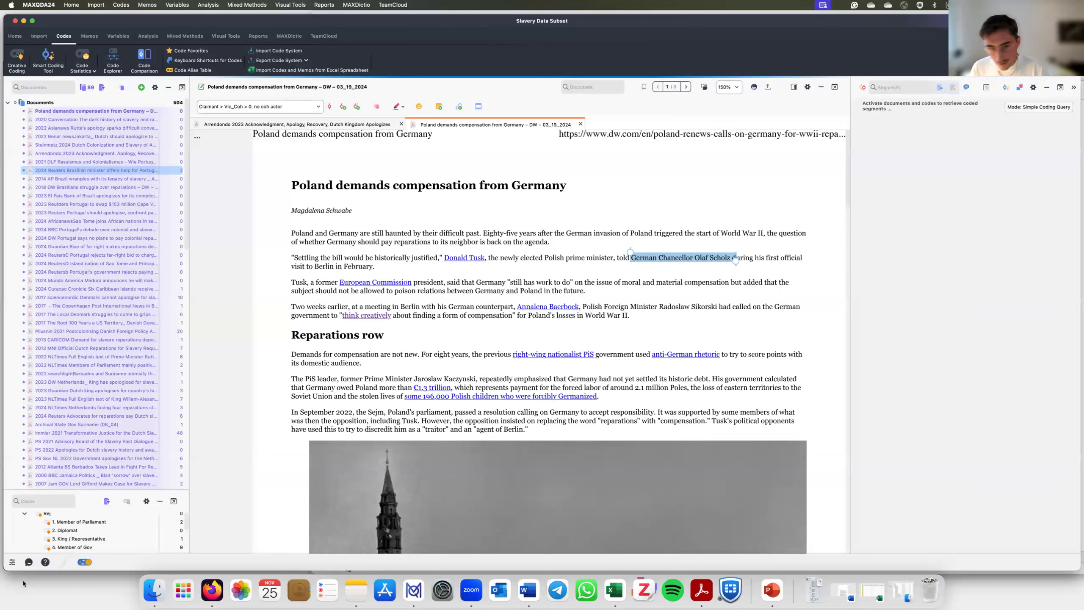
pyautogui.click(619, 307)
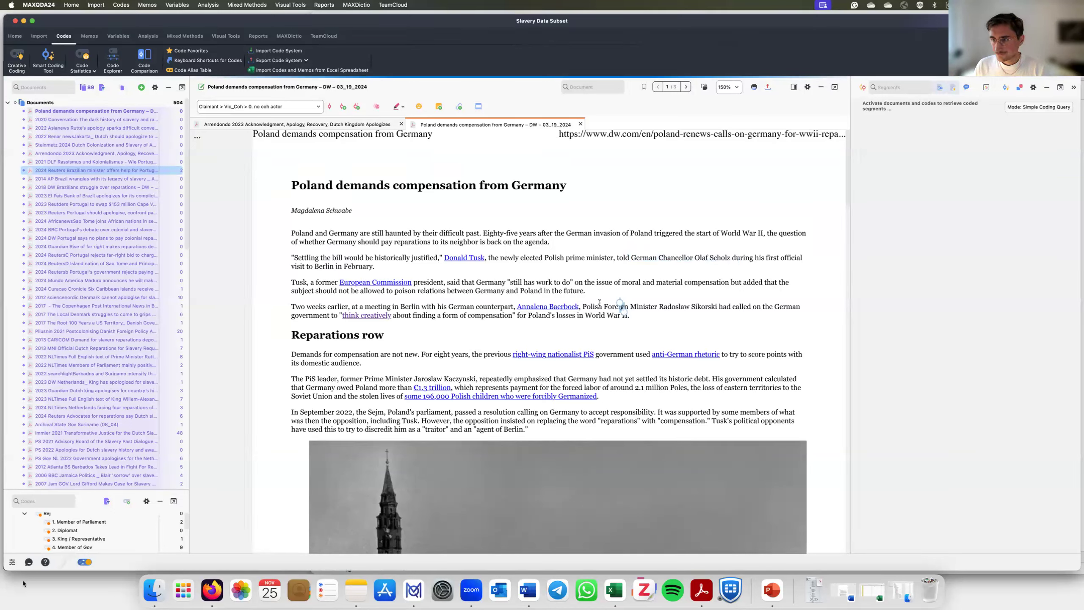
pyautogui.click(634, 287)
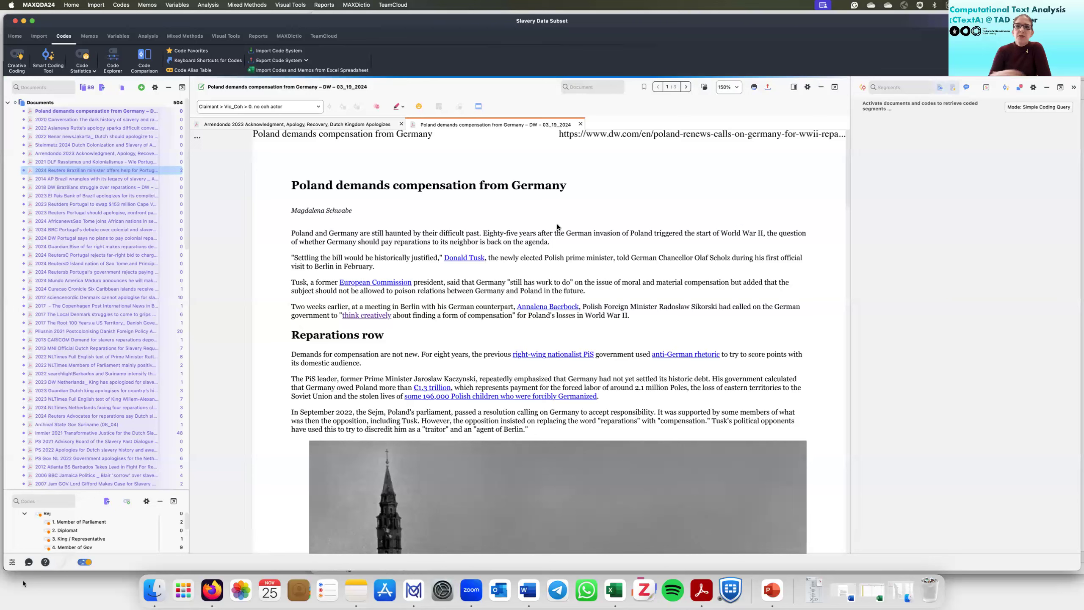
# Step: Generate a multiple-document Word Trends chart for the Poland compensation, 2022 Asianews Rutte apology and 2023 Dutch Kingdom apology articles
pyautogui.click(232, 38)
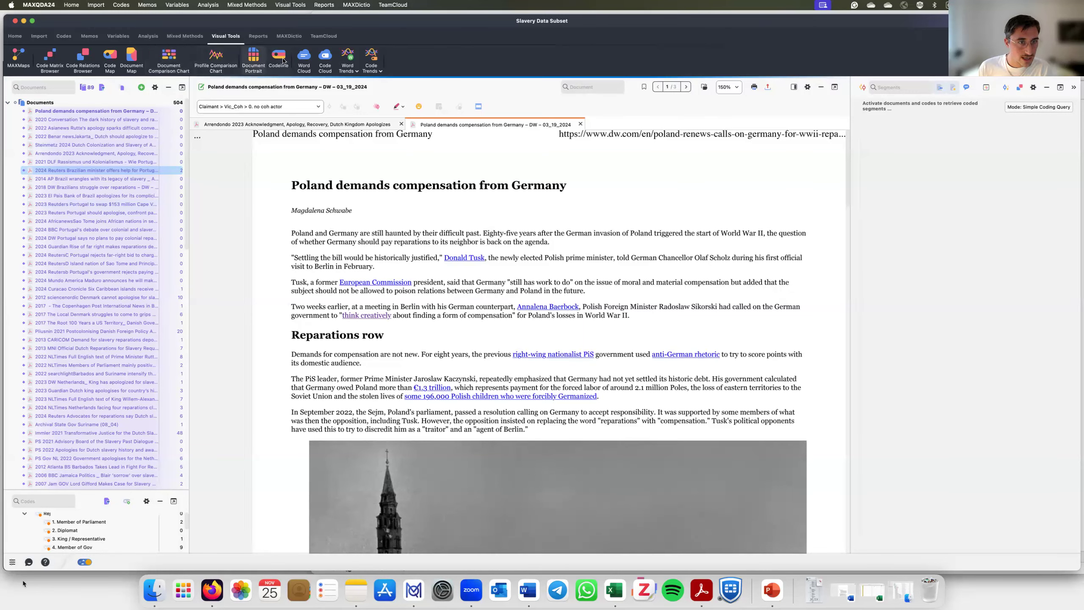
pyautogui.click(303, 59)
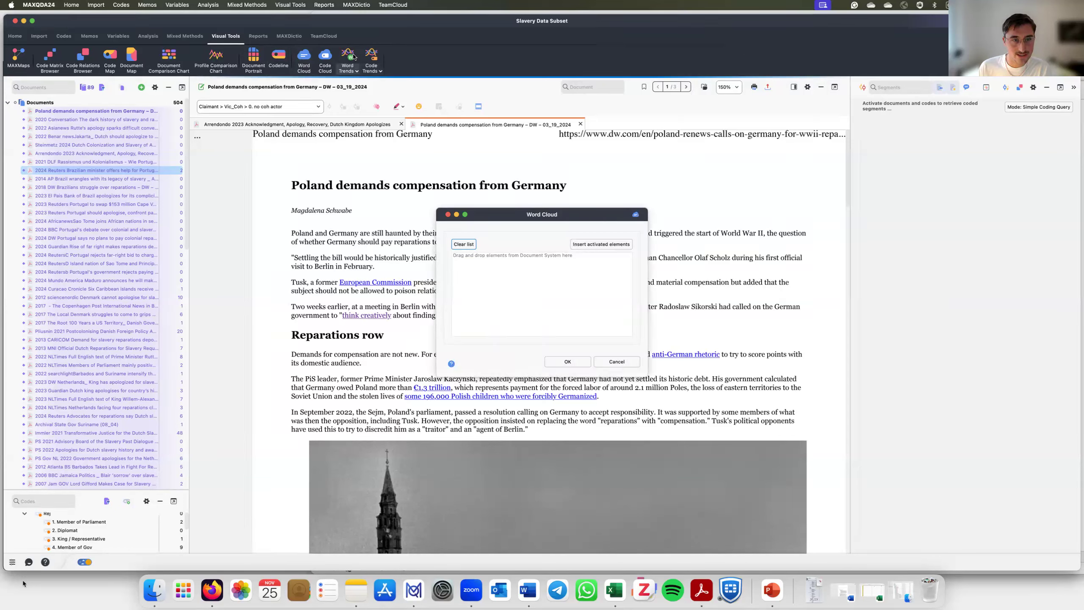
pyautogui.click(354, 69)
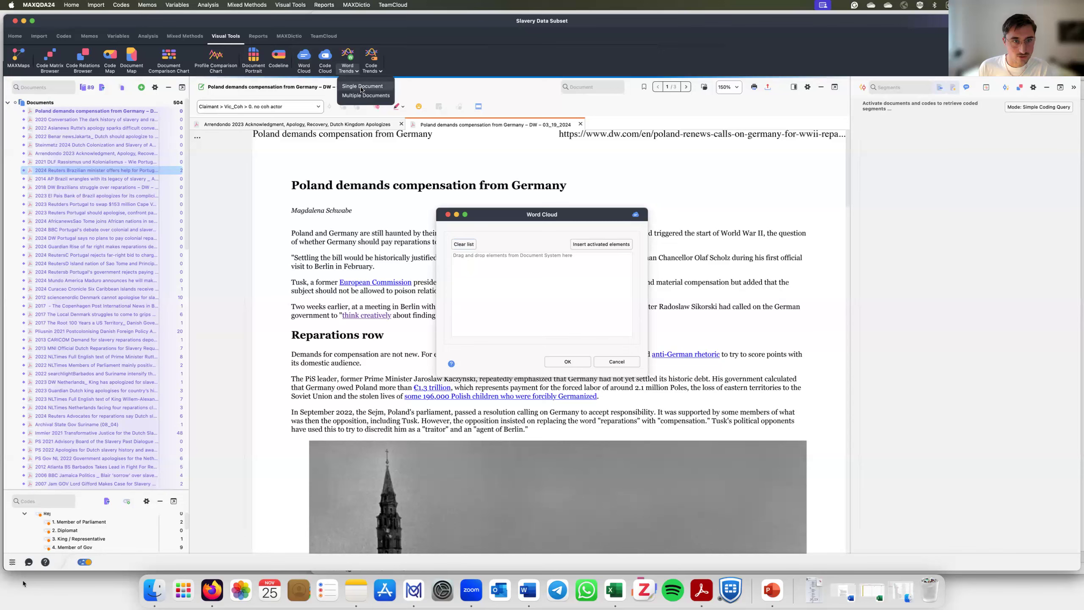
pyautogui.click(359, 94)
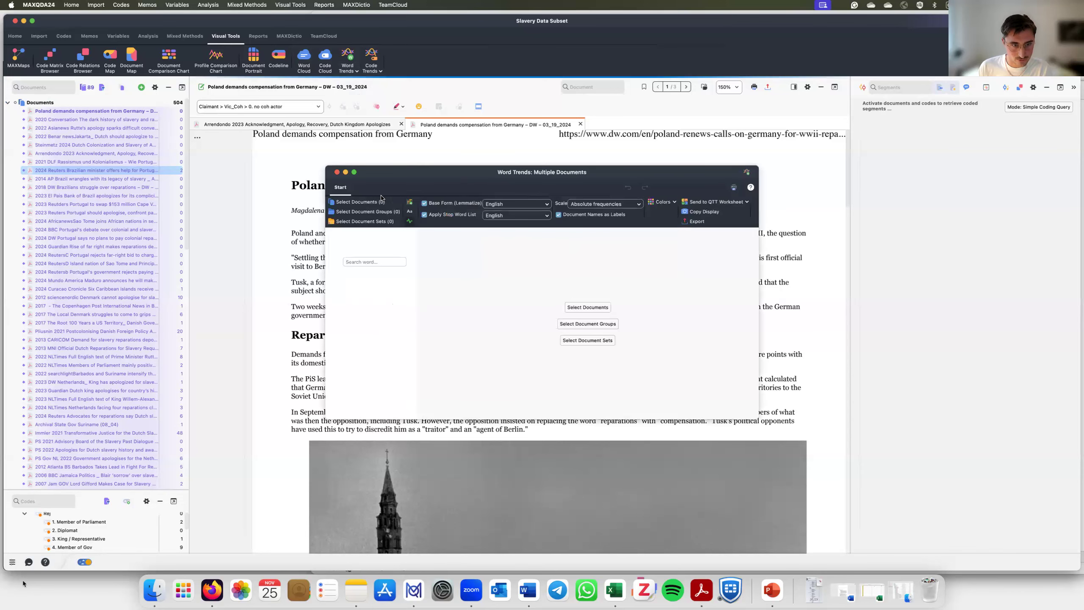
pyautogui.click(371, 202)
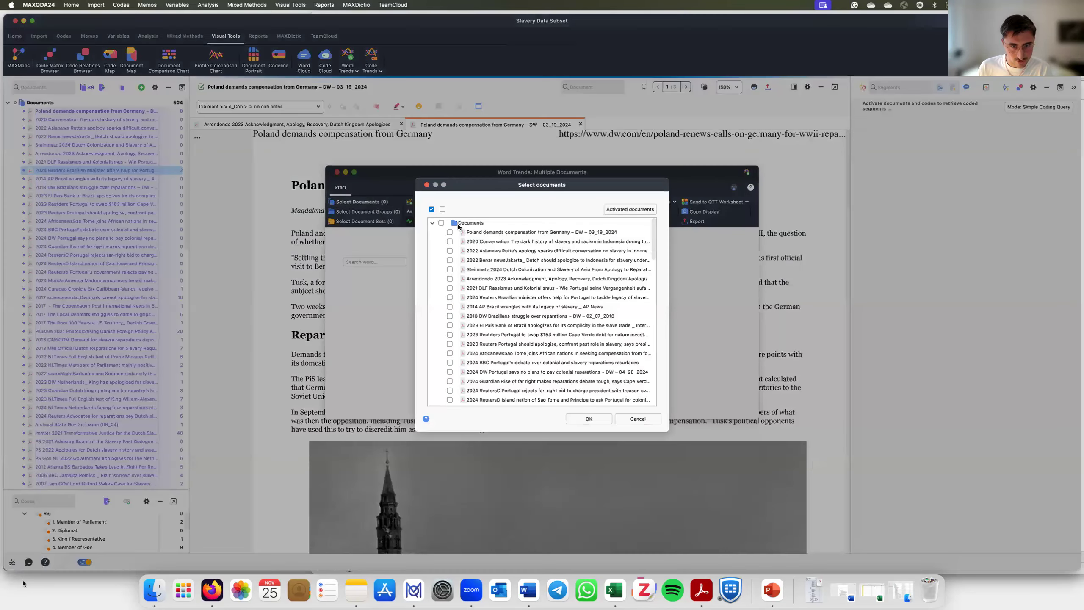
pyautogui.click(449, 232)
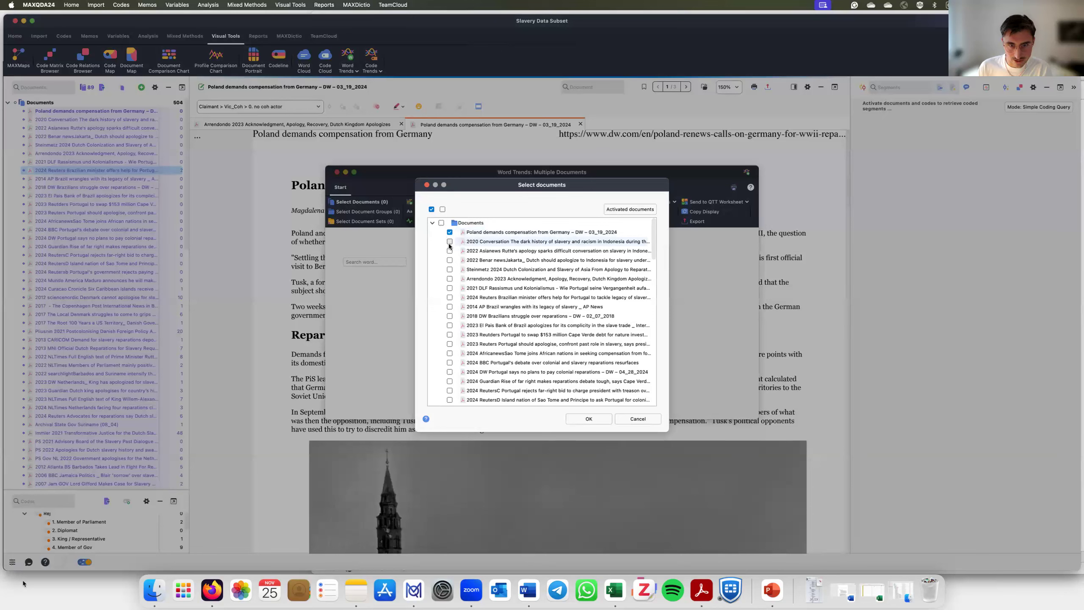
pyautogui.click(450, 251)
pyautogui.click(449, 279)
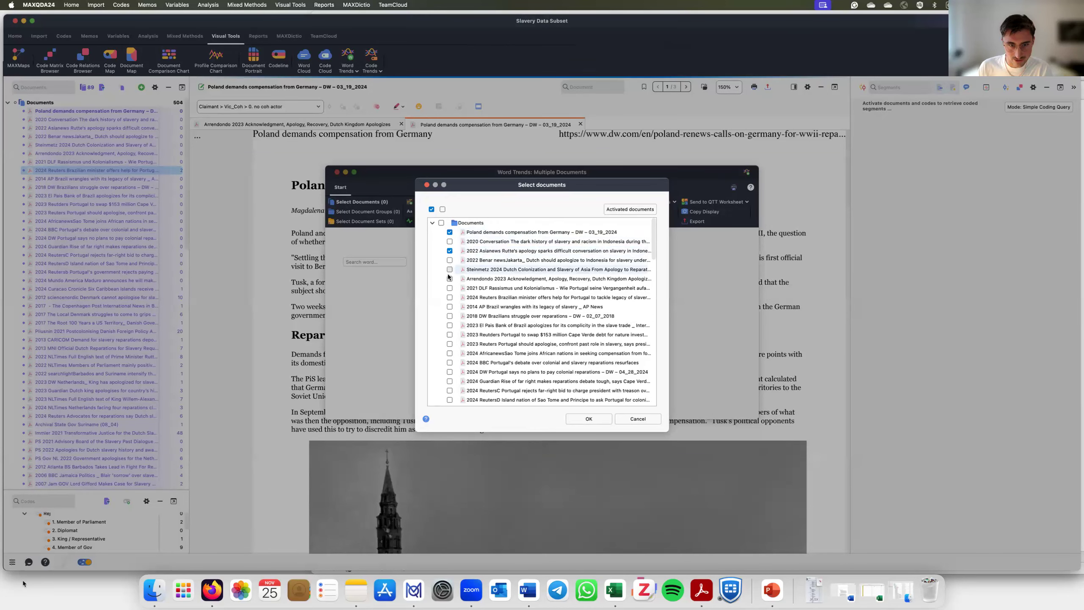
pyautogui.click(588, 417)
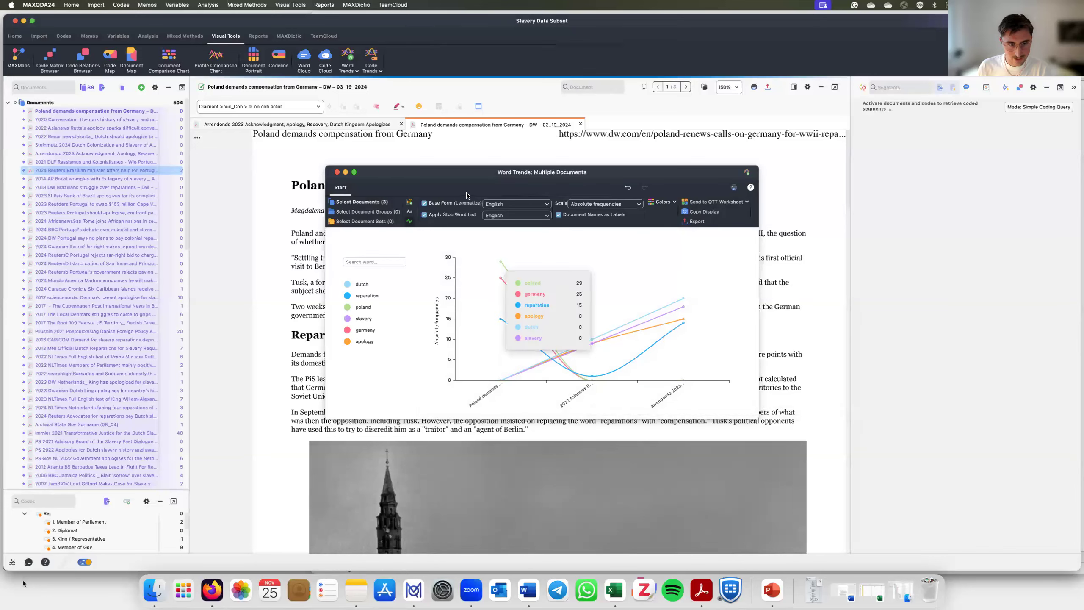
# Step: Move the Word Trends window higher and examine the frequency lines for "dutch" and for the Poland article's words
pyautogui.moveTo(469, 174); pyautogui.dragTo(478, 130)
pyautogui.moveTo(486, 67); pyautogui.dragTo(488, 68)
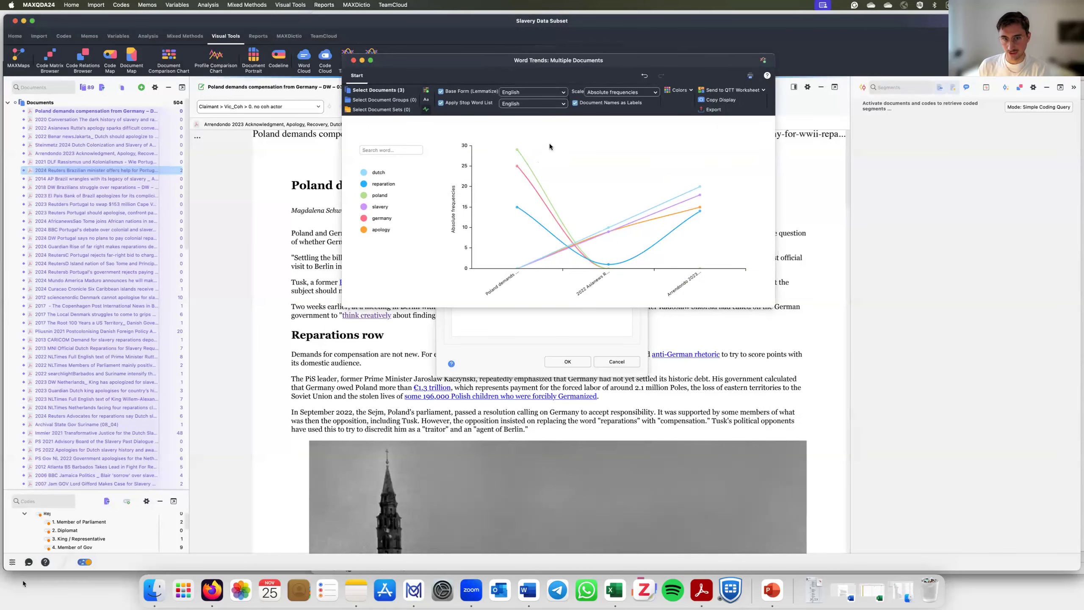
pyautogui.click(376, 173)
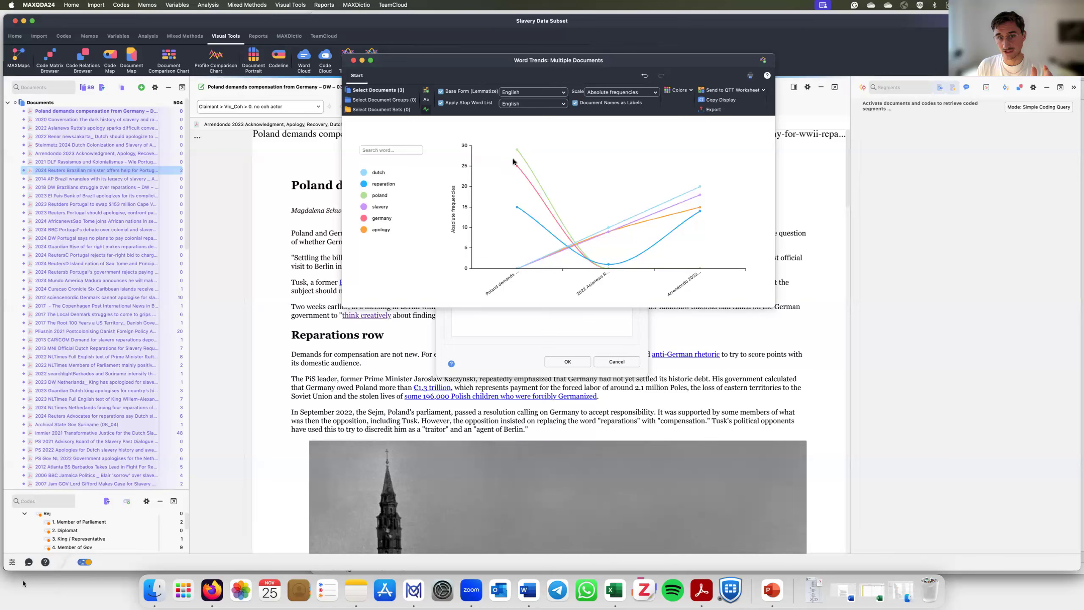
pyautogui.moveTo(518, 153)
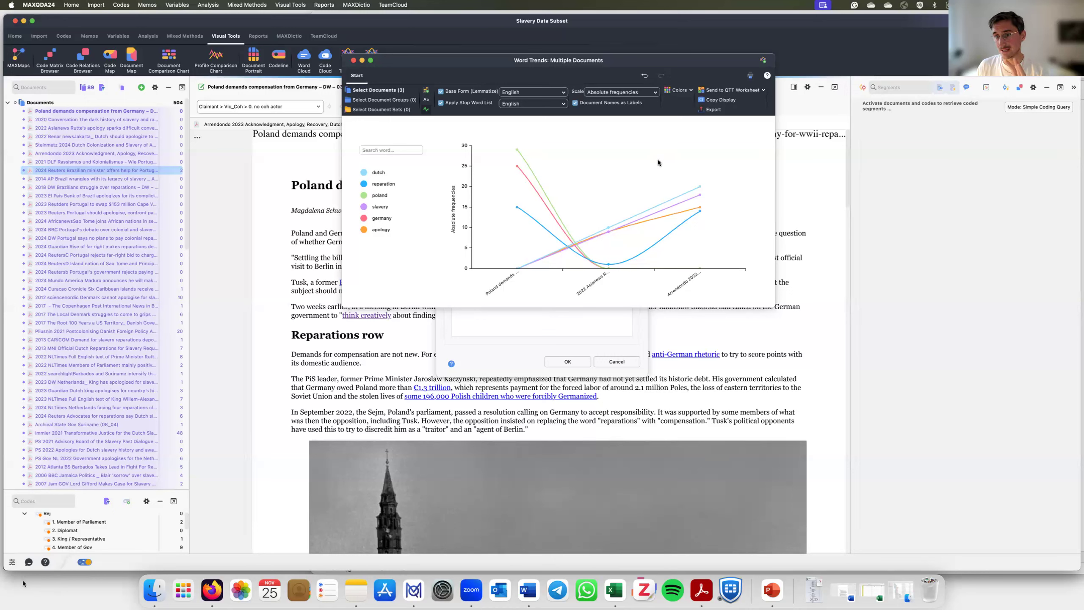
# Step: Check the image formats available for exporting the Word Trends chart, cancel the export and close the chart
pyautogui.click(715, 113)
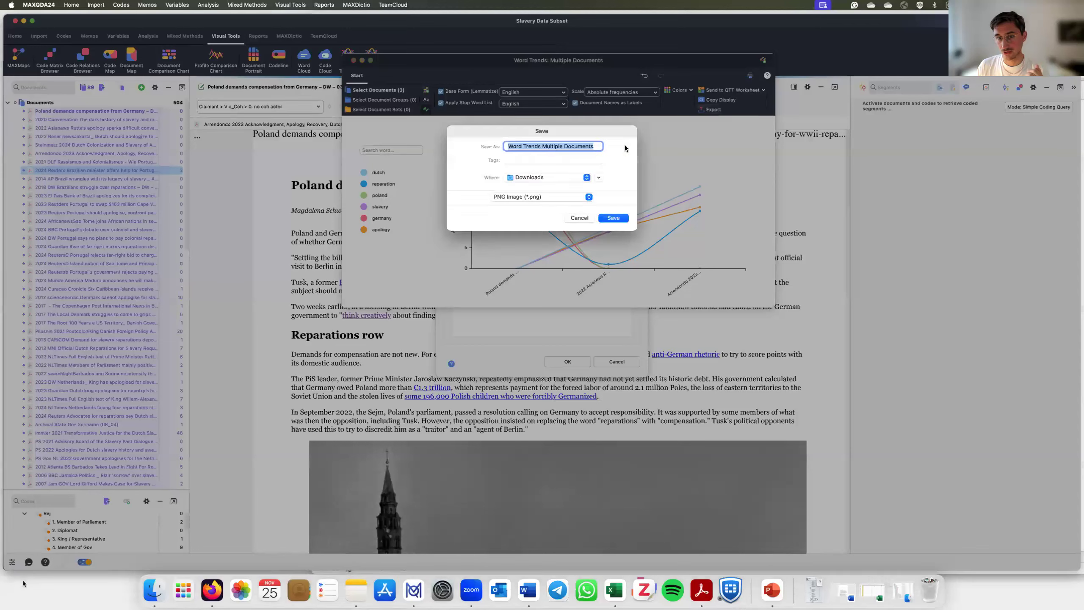
pyautogui.click(576, 197)
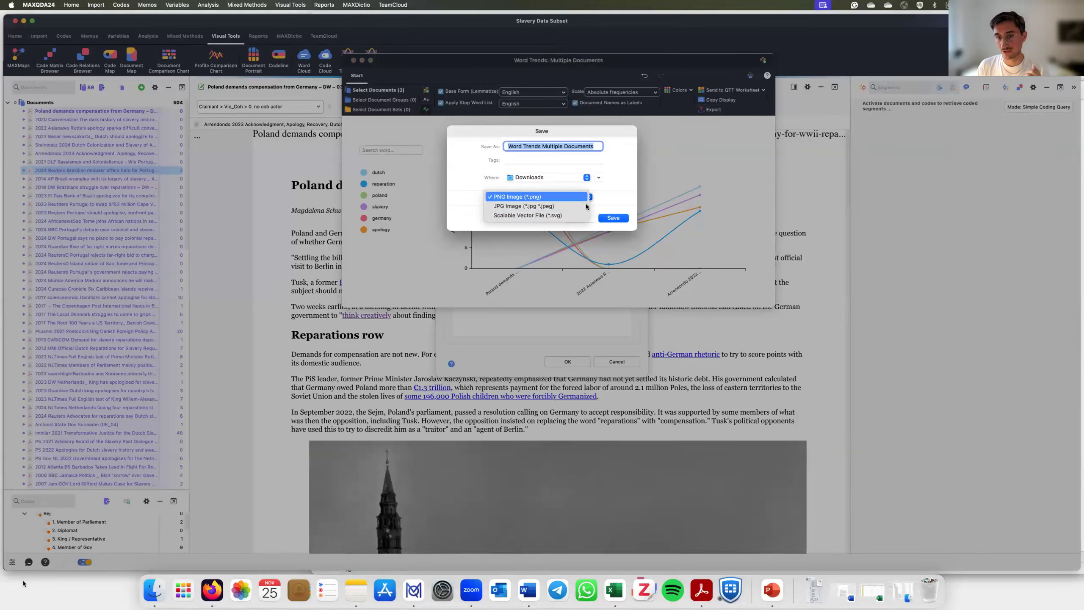
pyautogui.click(668, 143)
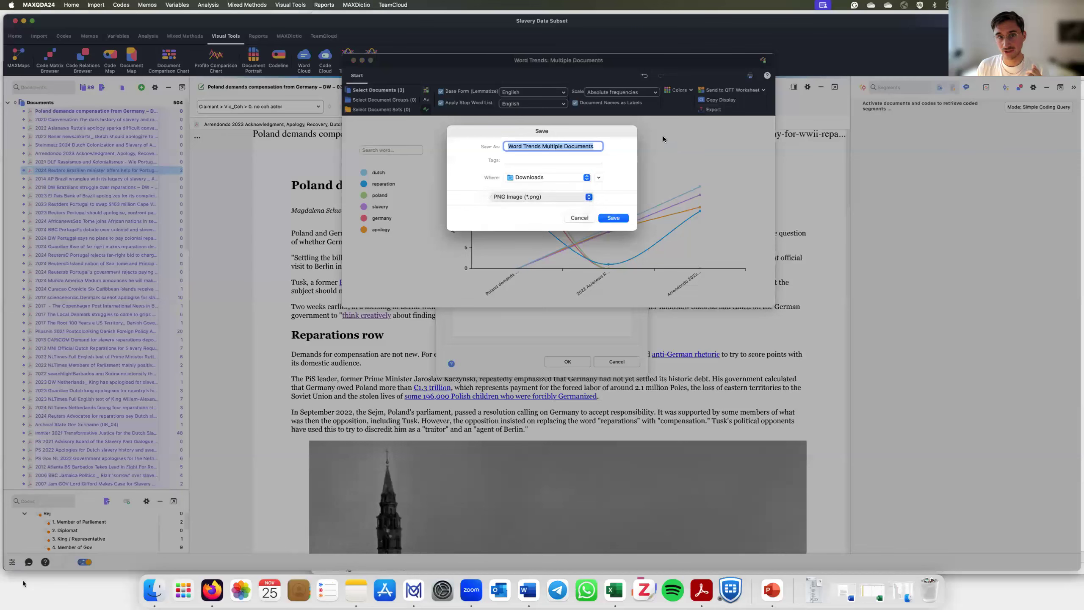
pyautogui.click(579, 218)
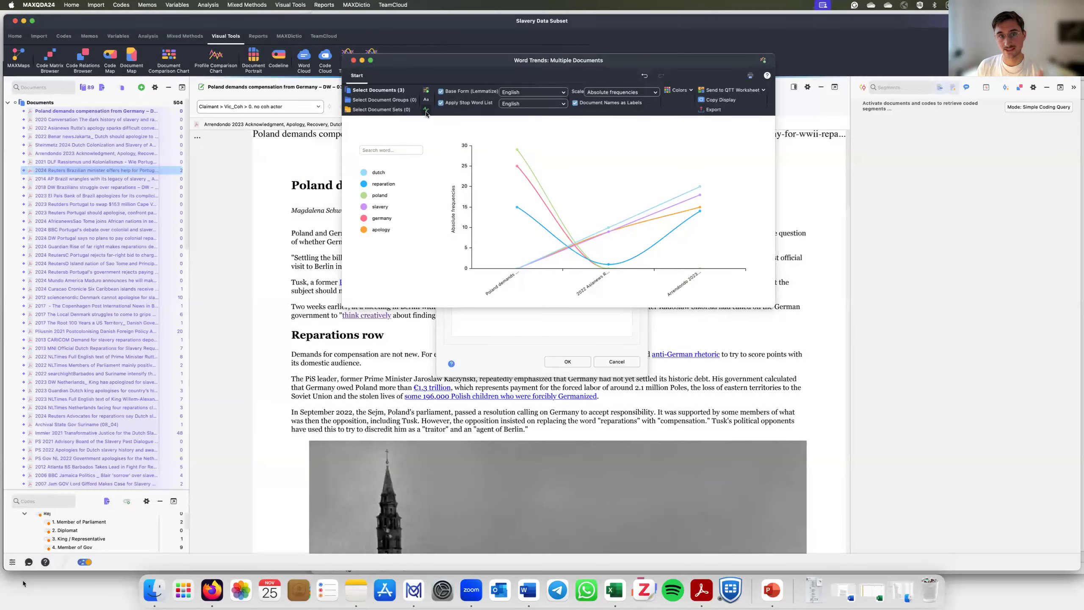
pyautogui.click(353, 61)
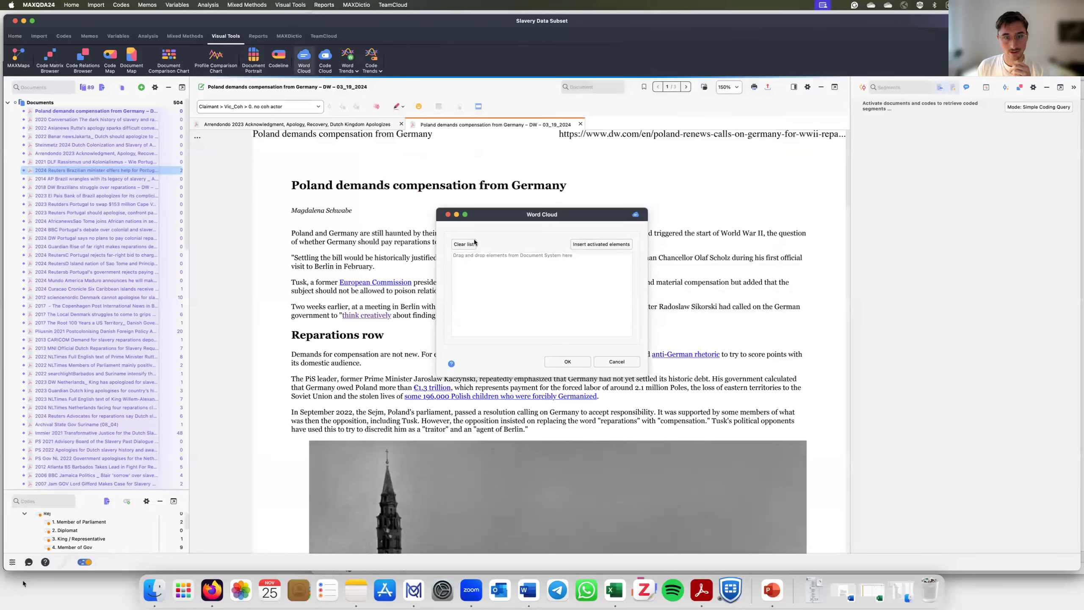
# Step: Create a word cloud from the 2023 Dutch Kingdom apology article and the 2024 Africanews Sao Tome article
pyautogui.click(487, 261)
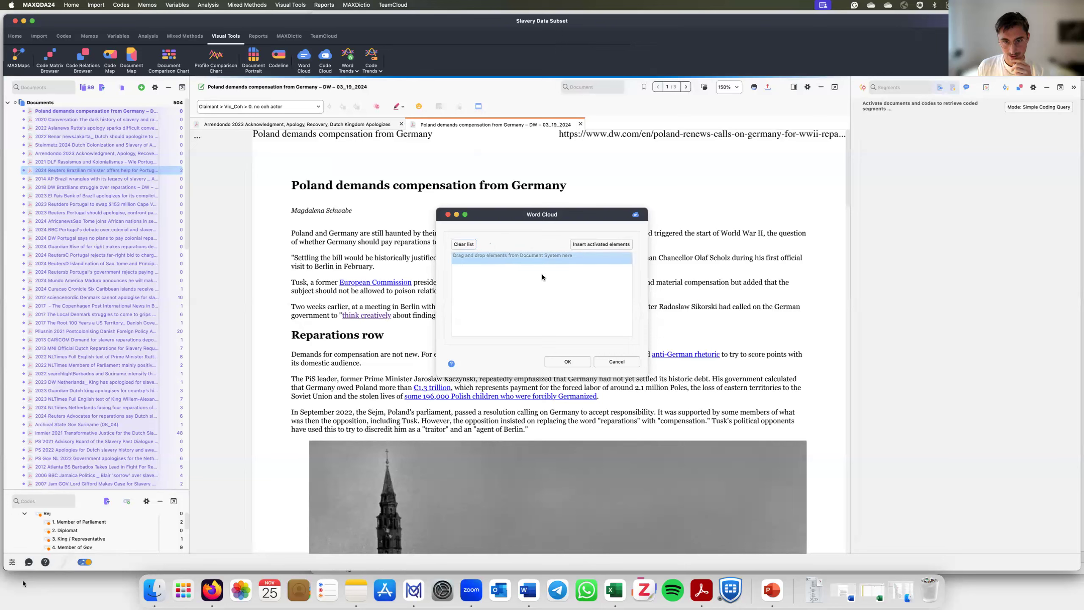
pyautogui.moveTo(567, 310); pyautogui.dragTo(576, 310)
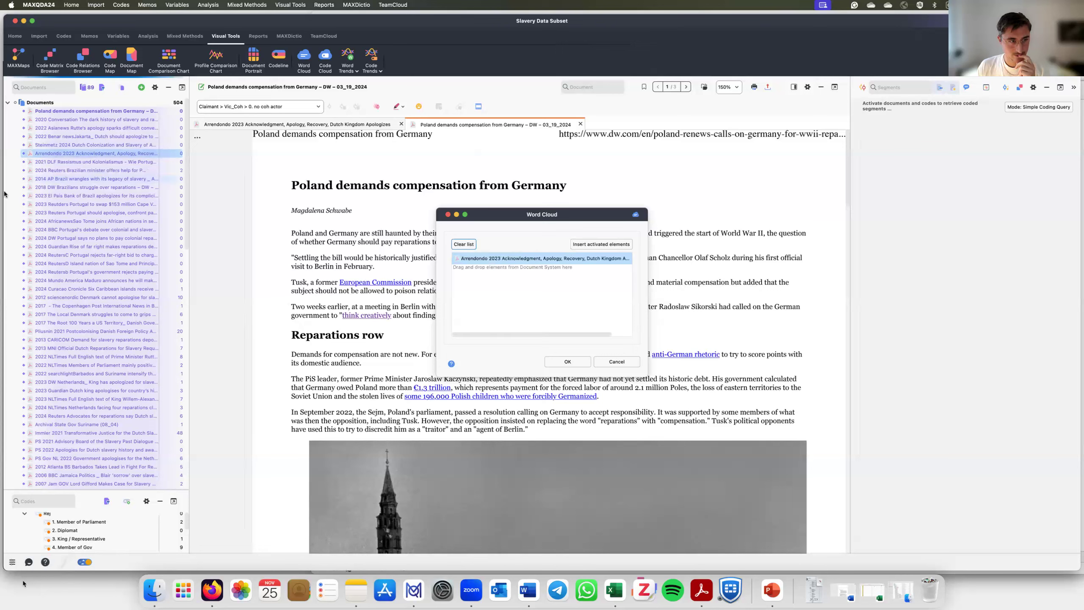
pyautogui.moveTo(94, 220); pyautogui.dragTo(576, 327)
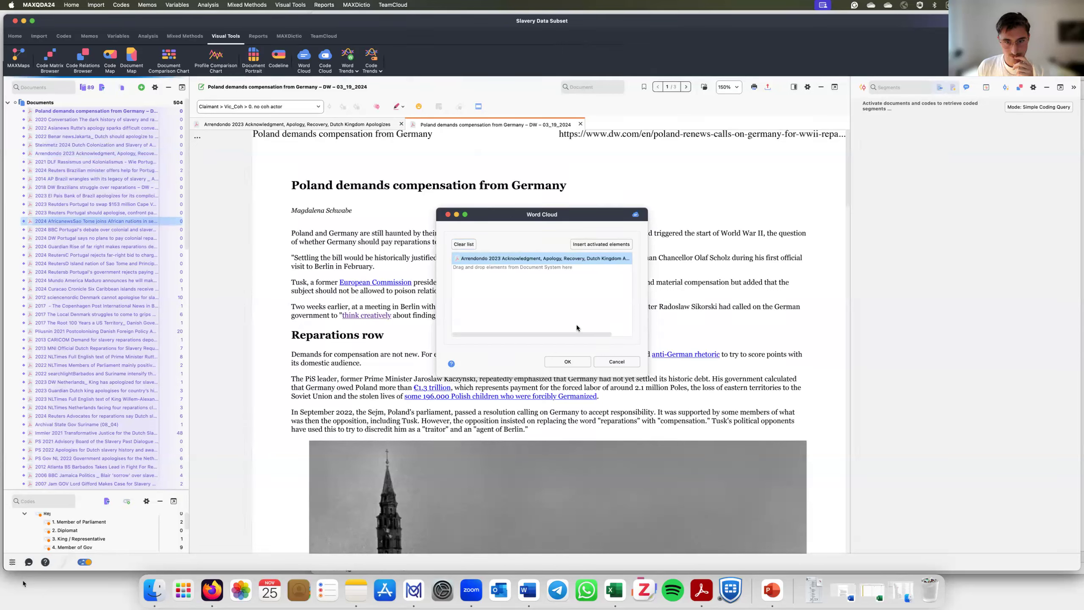
pyautogui.click(567, 361)
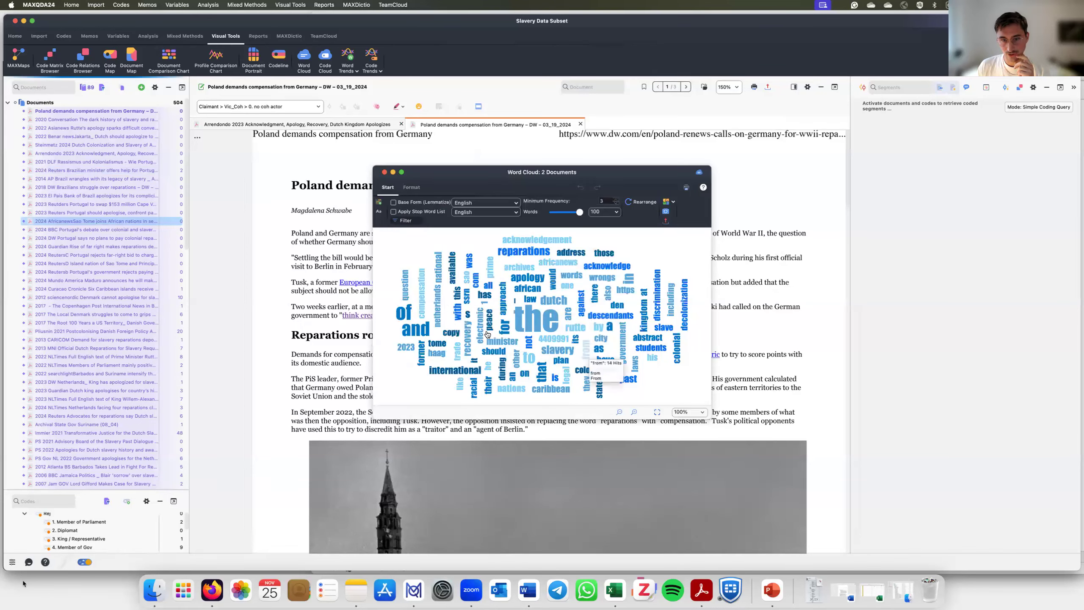
# Step: Add the word "the" from the word cloud to the English stop word list
pyautogui.rightClick(534, 329)
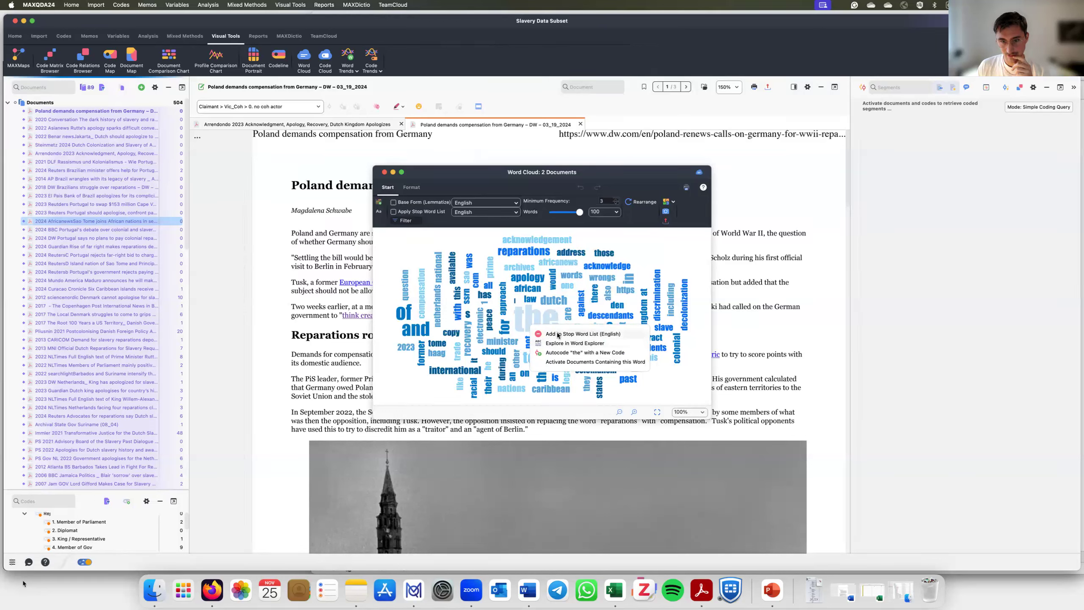
pyautogui.click(556, 334)
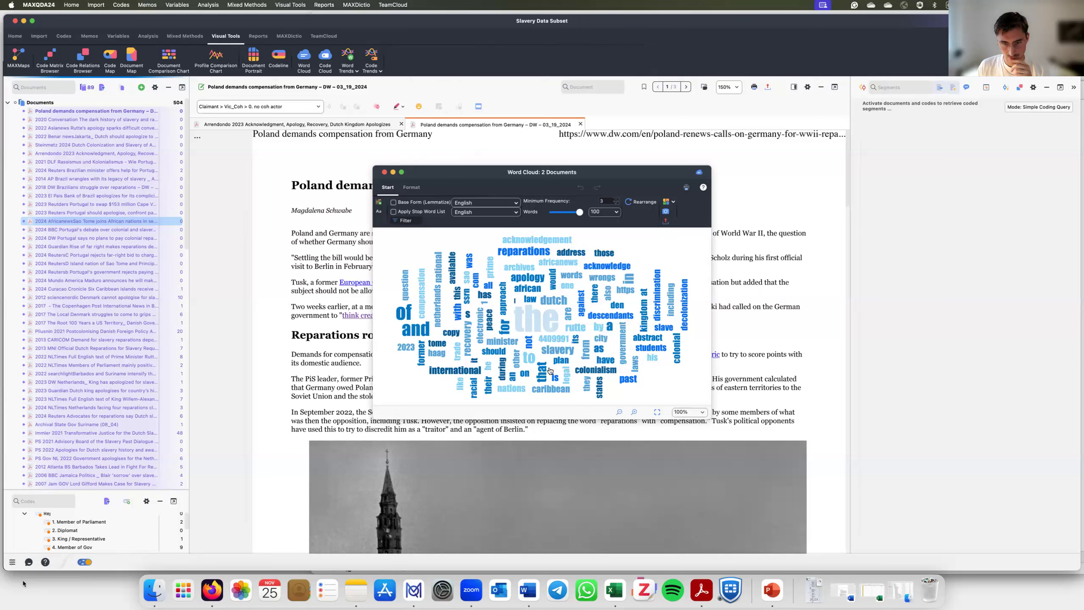
pyautogui.rightClick(539, 318)
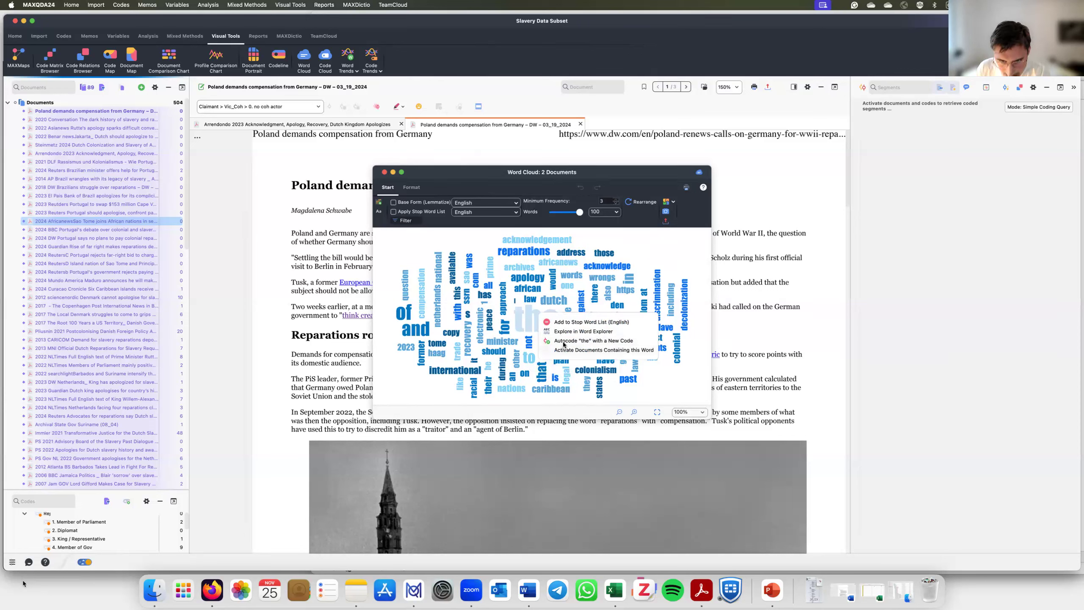
pyautogui.click(534, 316)
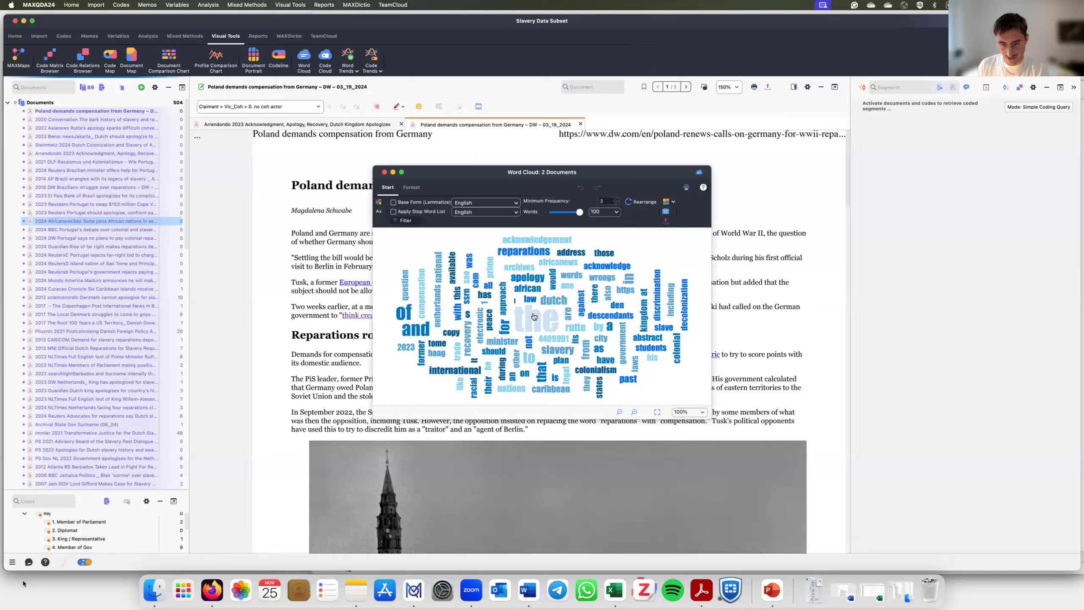
# Step: View the text occurrences of "the", inspect the hit counts of other words in the cloud and close it
pyautogui.doubleClick(534, 315)
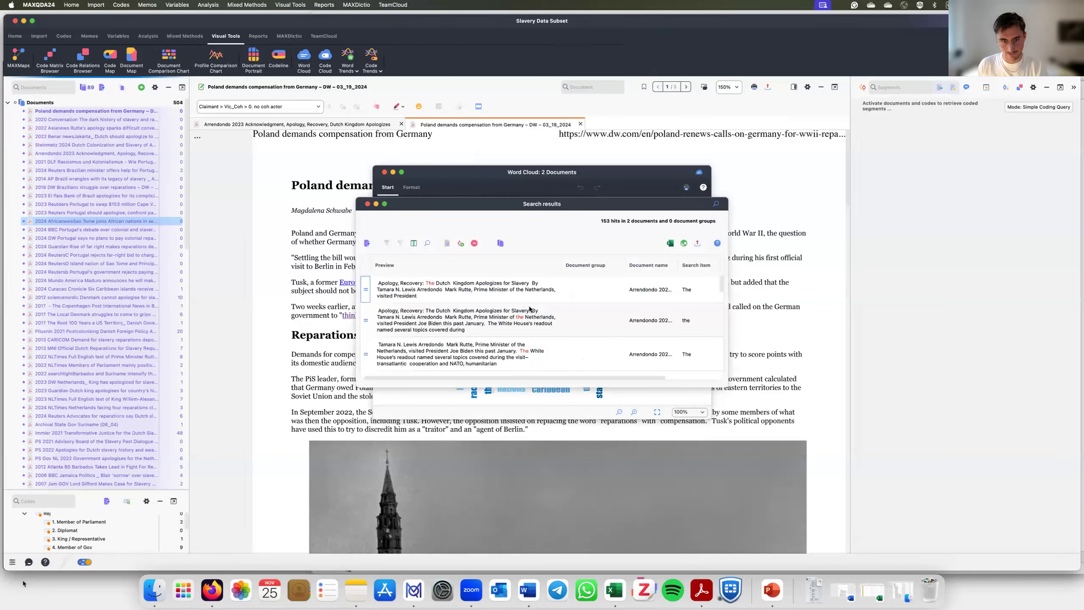
pyautogui.click(367, 203)
pyautogui.moveTo(567, 172); pyautogui.dragTo(566, 106)
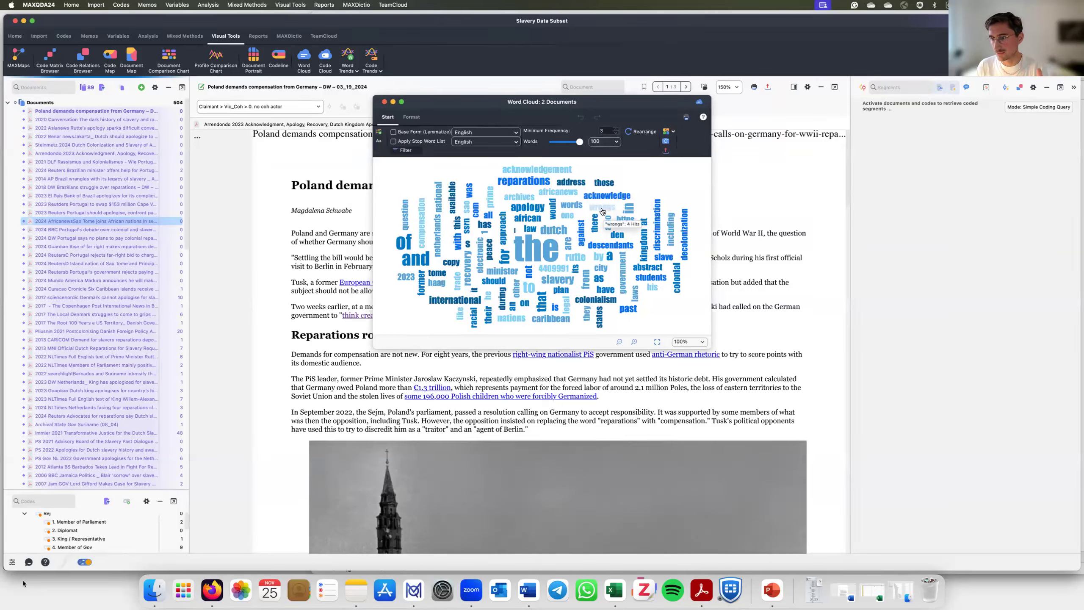
pyautogui.moveTo(590, 222)
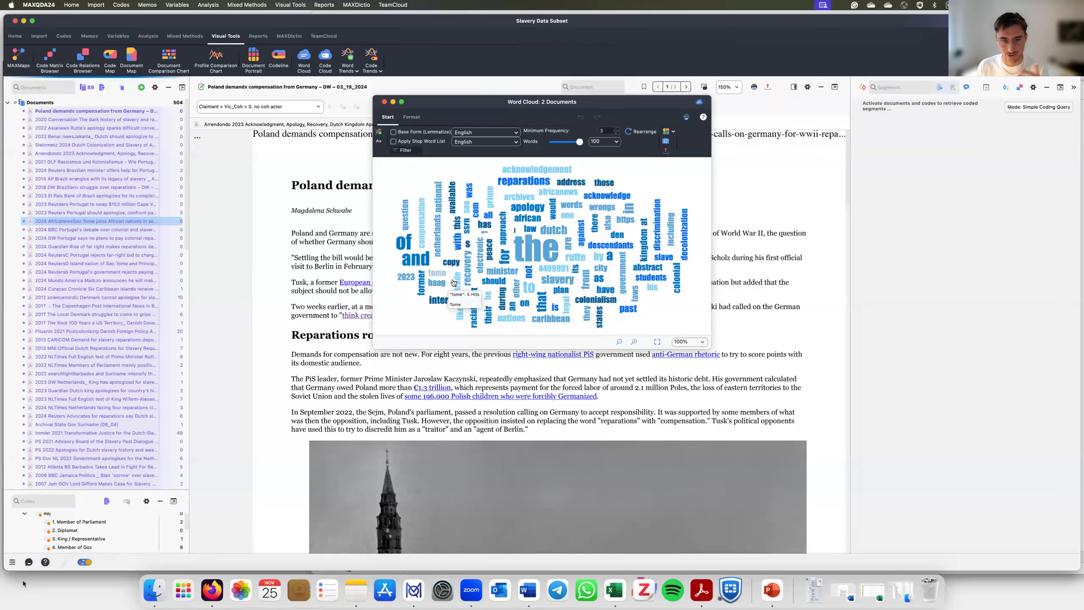
pyautogui.moveTo(473, 277)
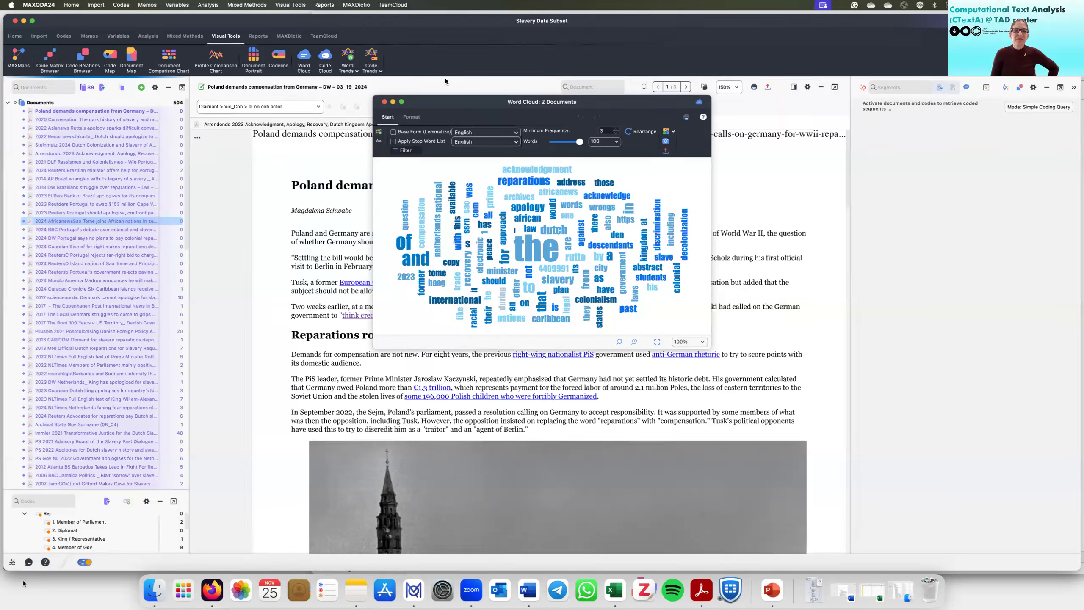
pyautogui.click(384, 102)
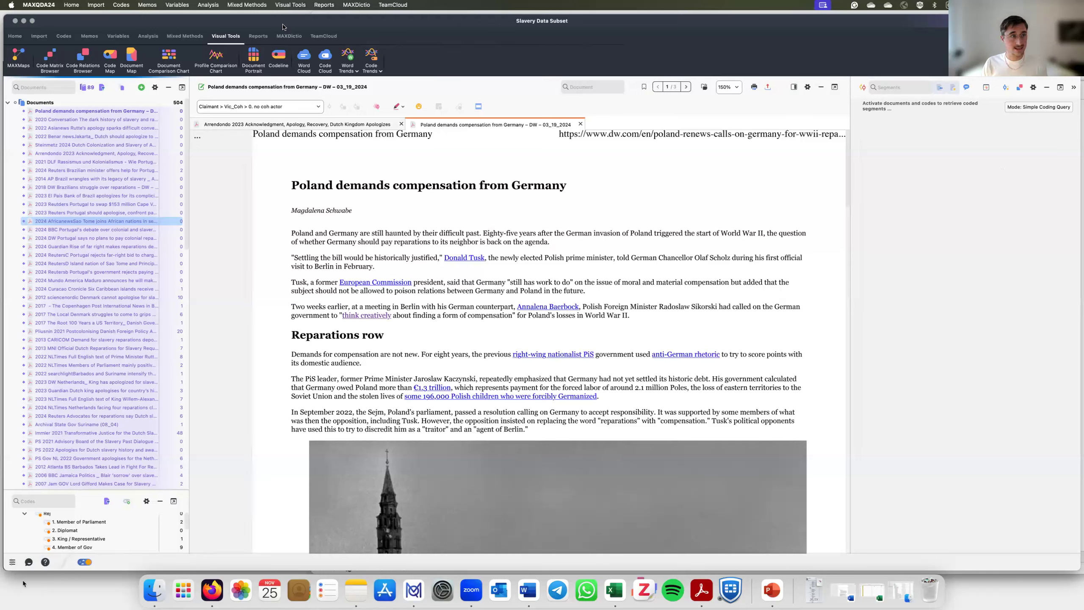
# Step: Open the recently used project "Master File Postcolonial" and accept its automatic backup
pyautogui.click(15, 36)
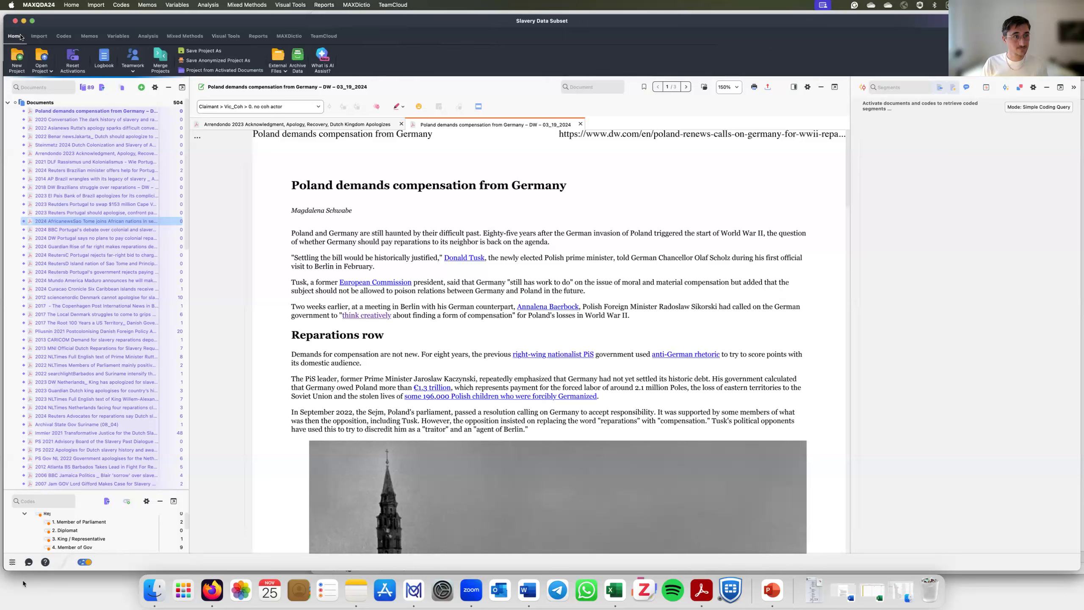
pyautogui.click(41, 60)
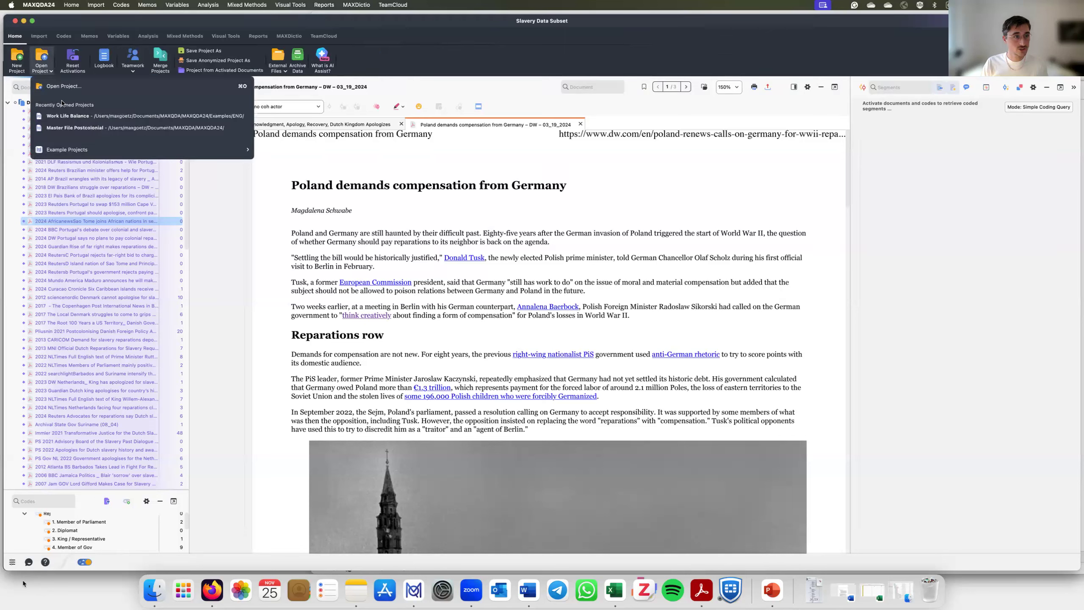
pyautogui.click(88, 128)
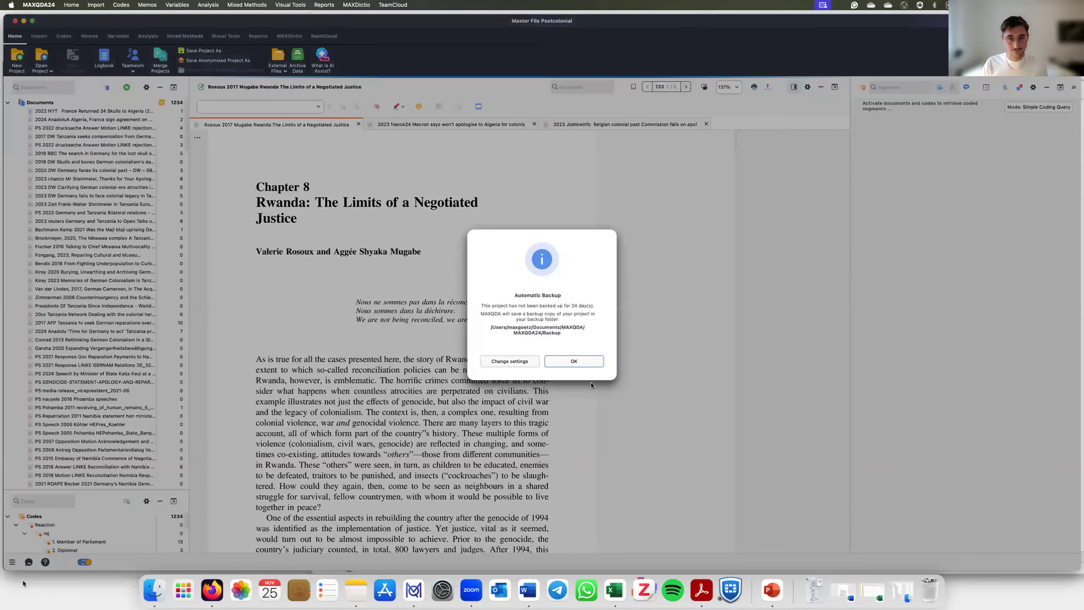
pyautogui.click(581, 362)
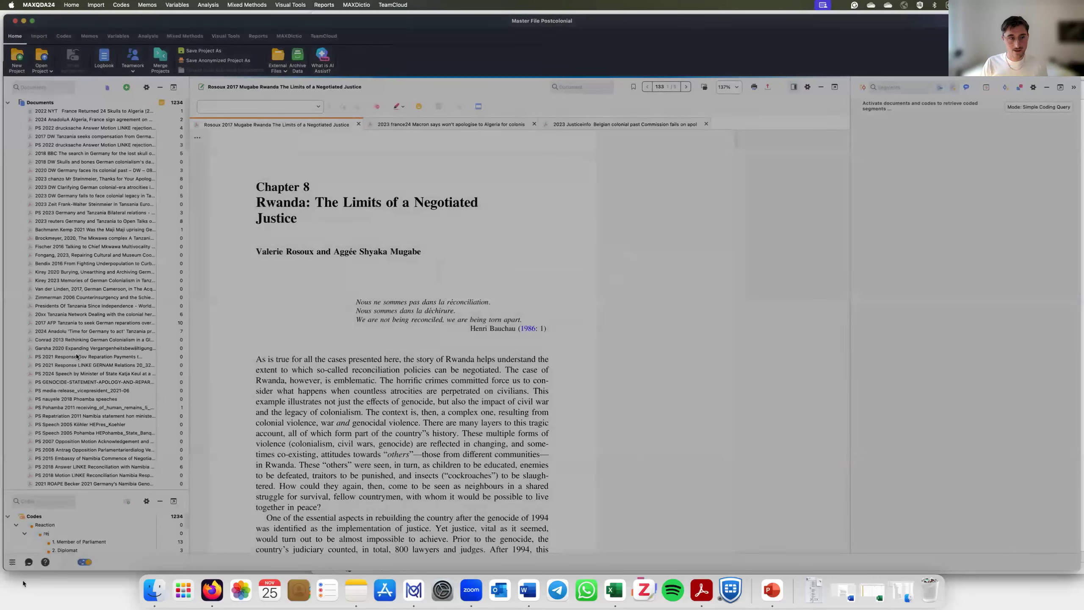
# Step: Look through the project's document list down to the country-pair sets, and minimise the document list to expose the full code system
pyautogui.scroll(-5, 77, 355)
pyautogui.scroll(-15, 76, 356)
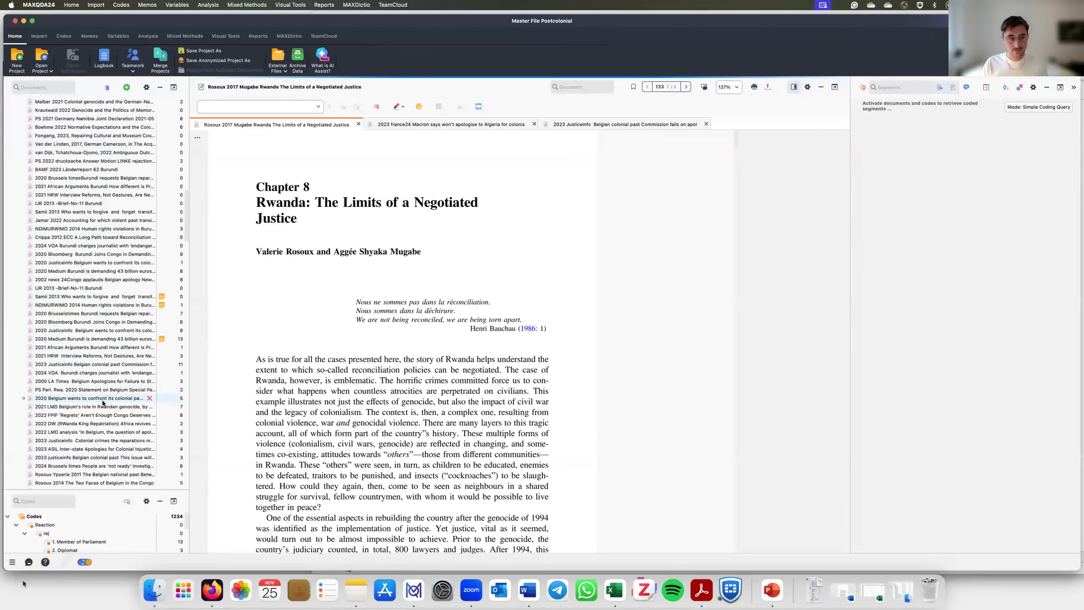
pyautogui.scroll(-15, 102, 403)
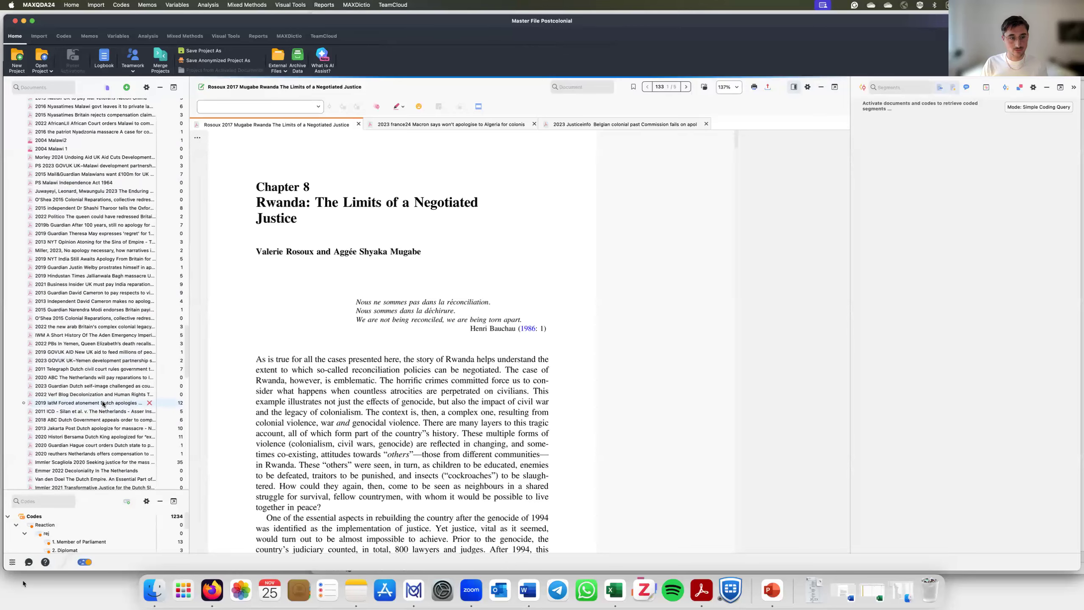
pyautogui.scroll(-15, 102, 402)
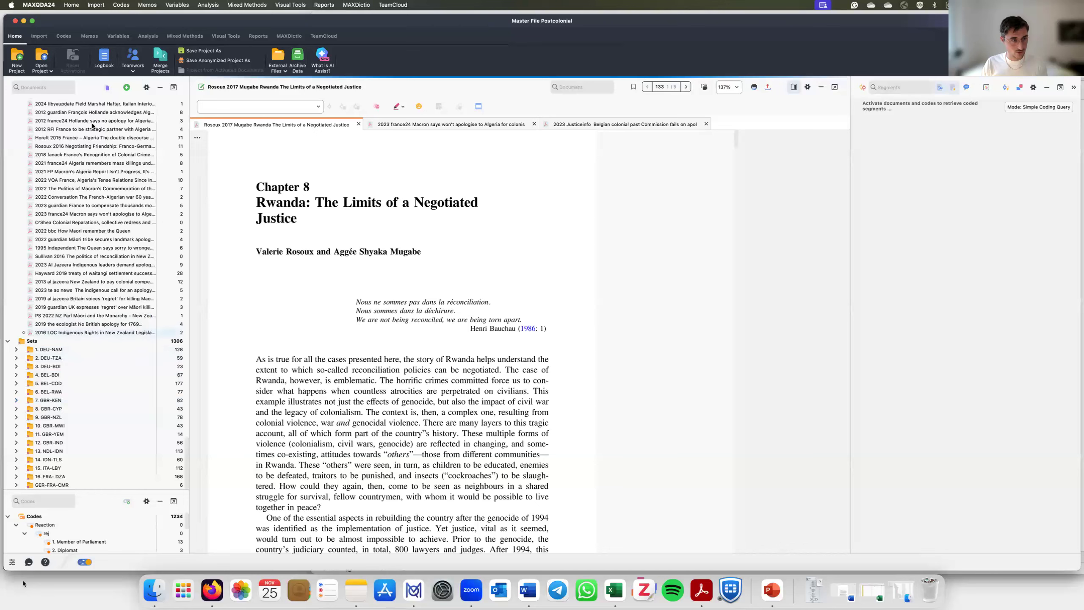
pyautogui.click(161, 88)
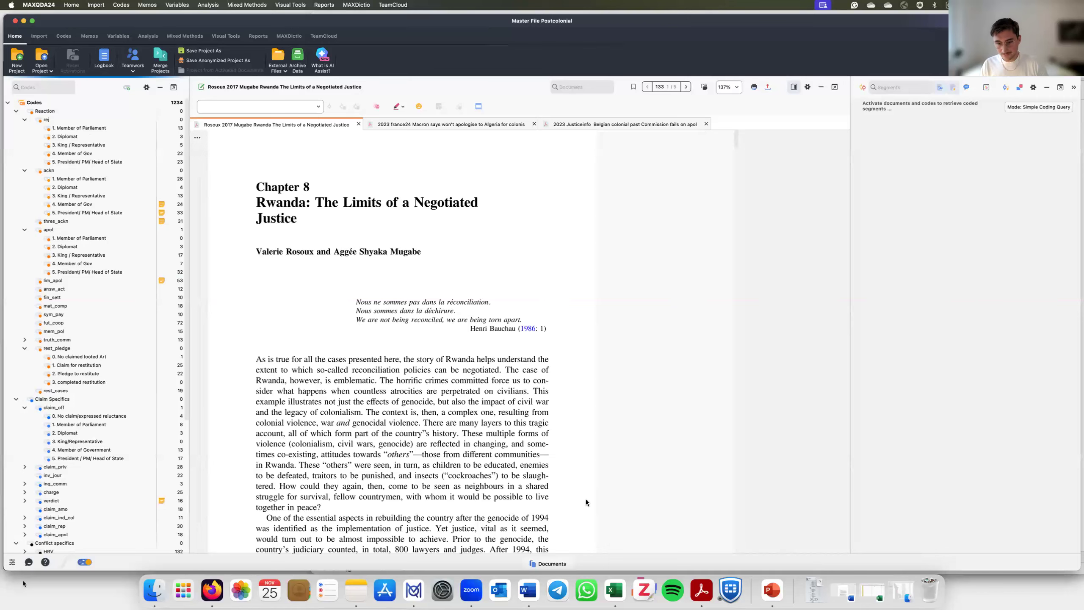
# Step: Close the exported slavery code system workbook and open PC Dataset MNL.xlsx from the PhD Dataset folder in Excel
pyautogui.click(613, 590)
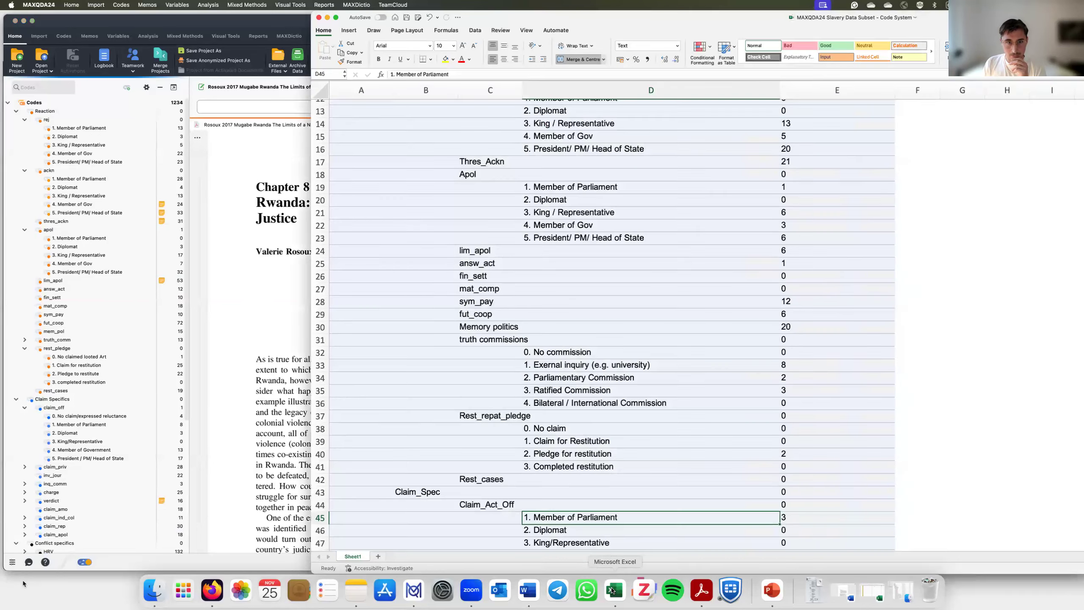
pyautogui.click(318, 17)
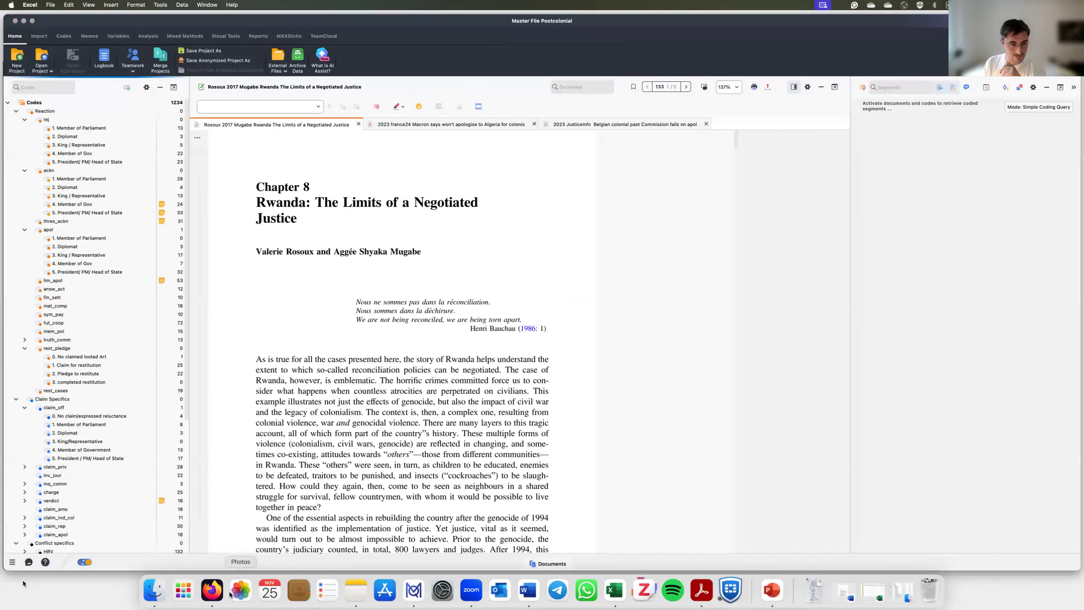
pyautogui.click(166, 597)
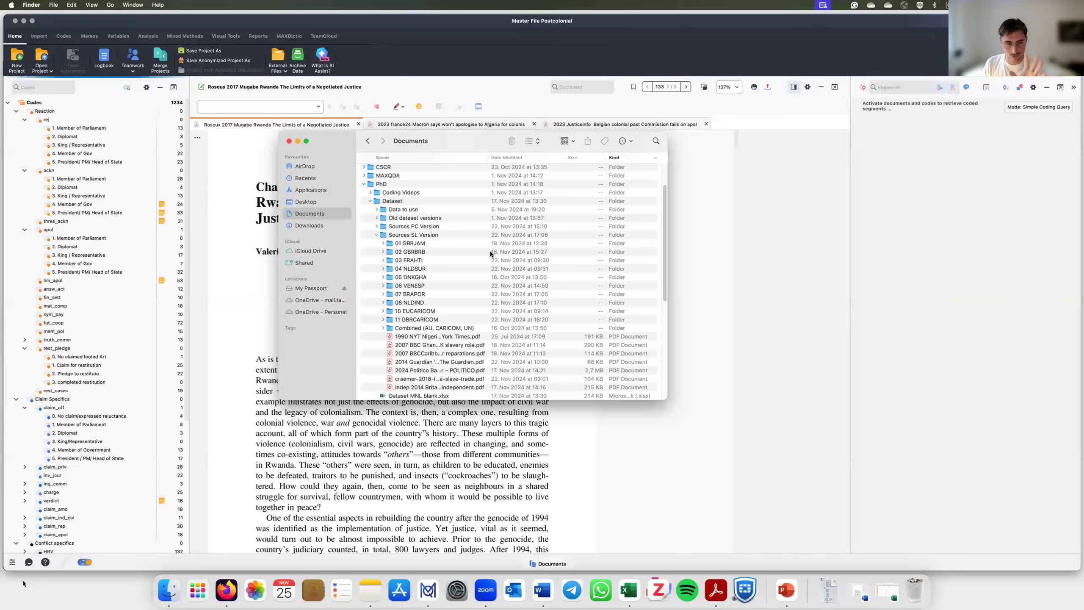
pyautogui.click(377, 235)
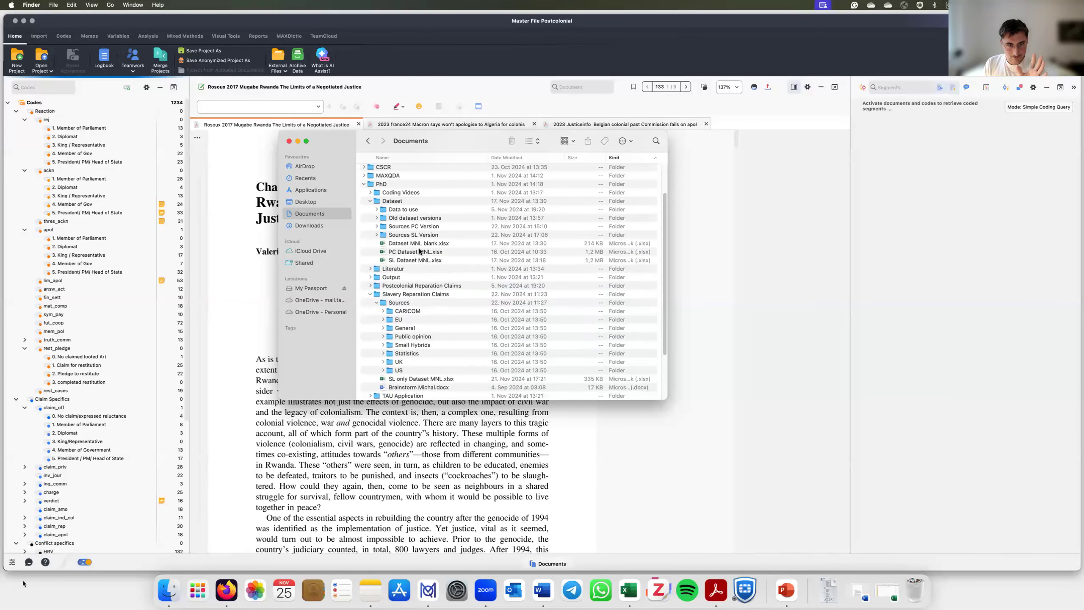
pyautogui.click(420, 253)
pyautogui.doubleClick(420, 252)
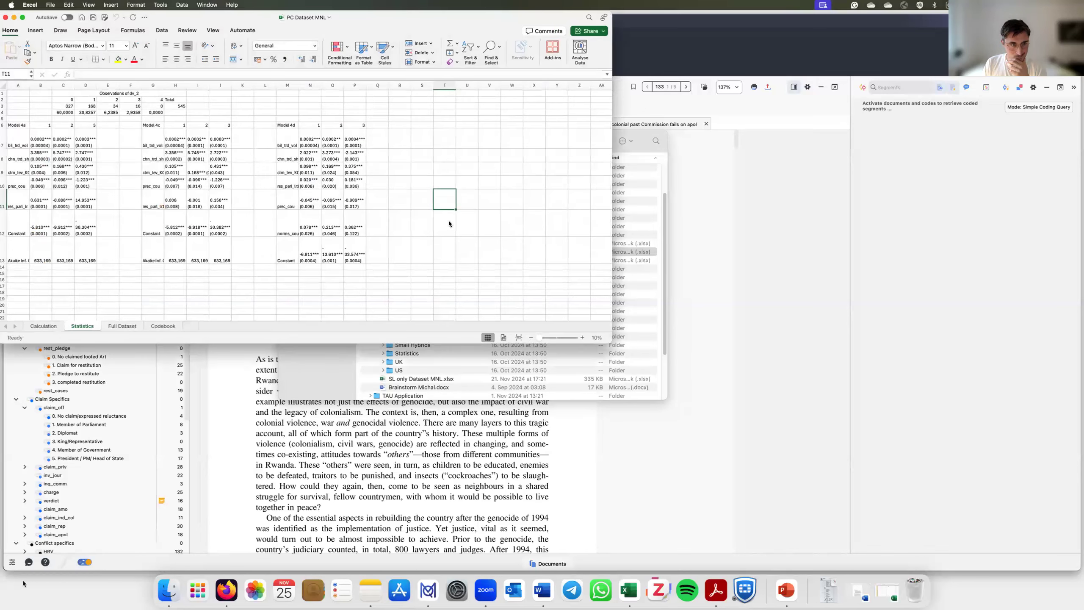
# Step: Show the Full Dataset sheet from its first DEUNAM rows, starting in 1950
pyautogui.click(122, 326)
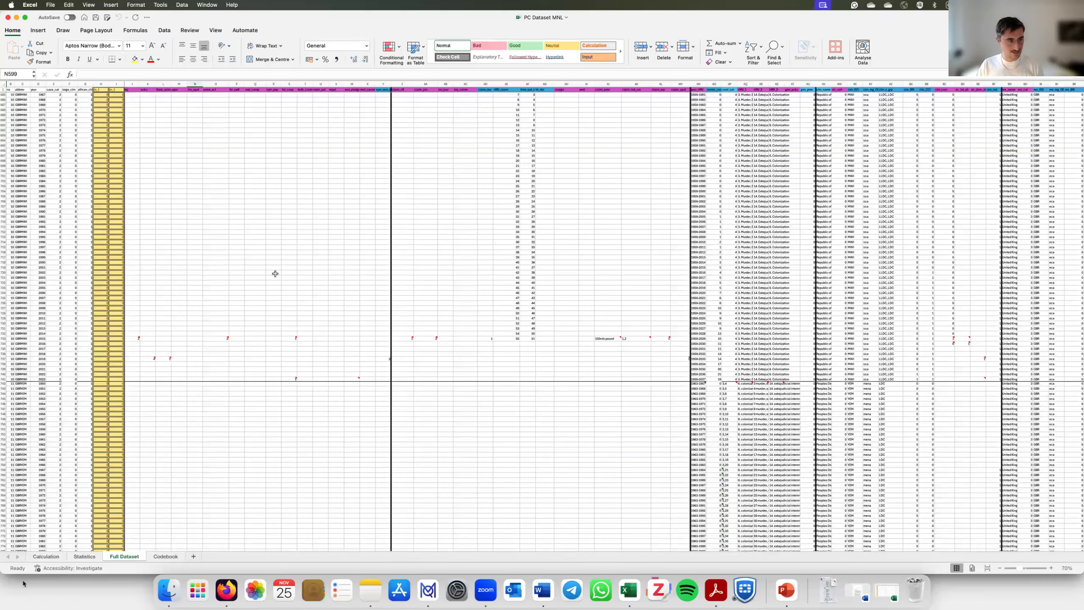
pyautogui.scroll(20, 275, 280)
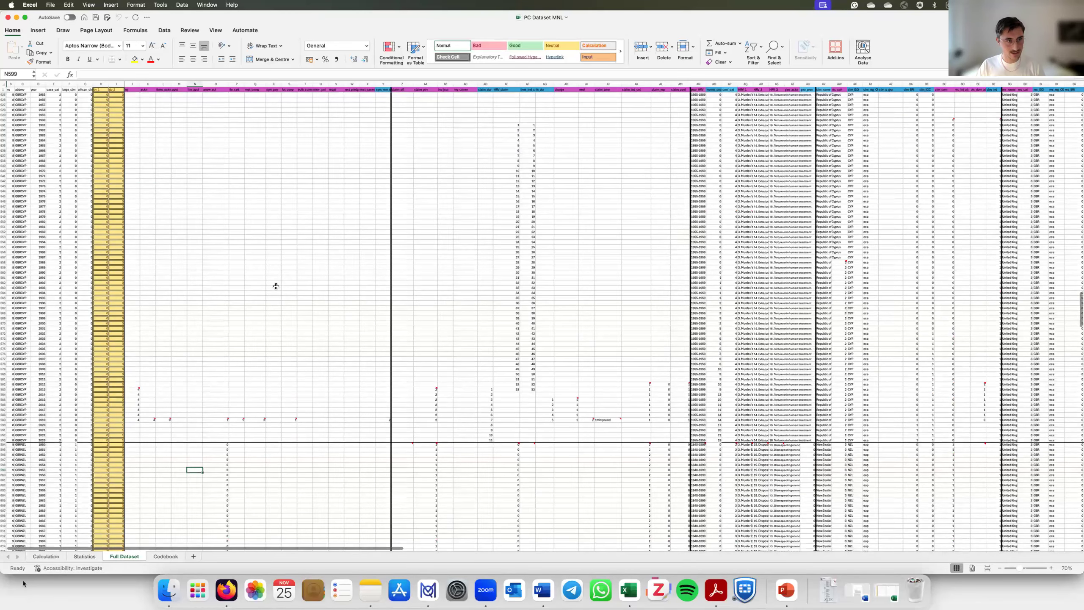
pyautogui.scroll(20, 275, 286)
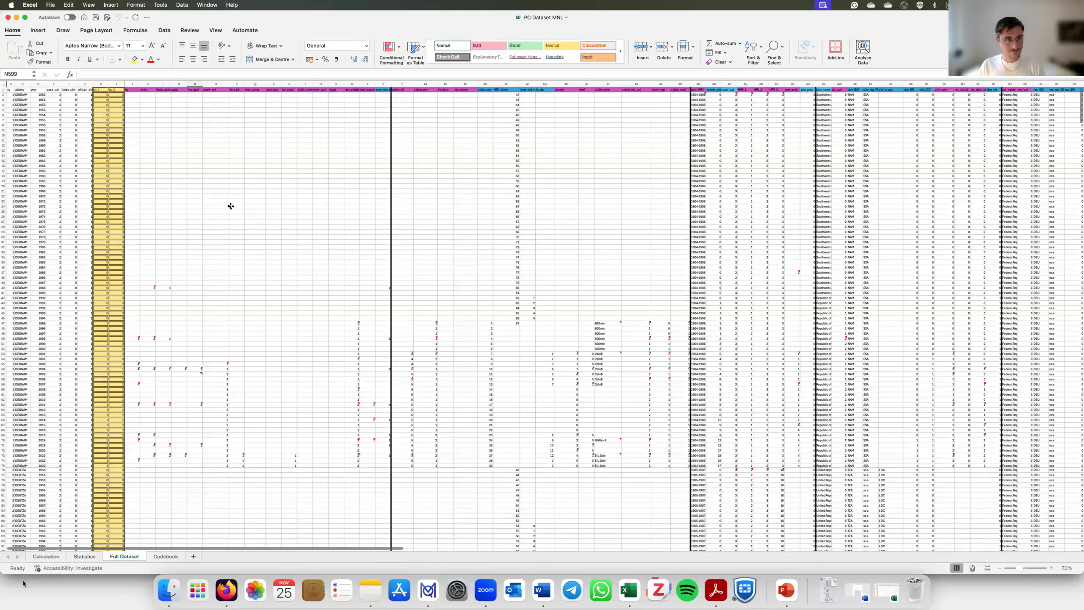
pyautogui.scroll(5, 205, 212)
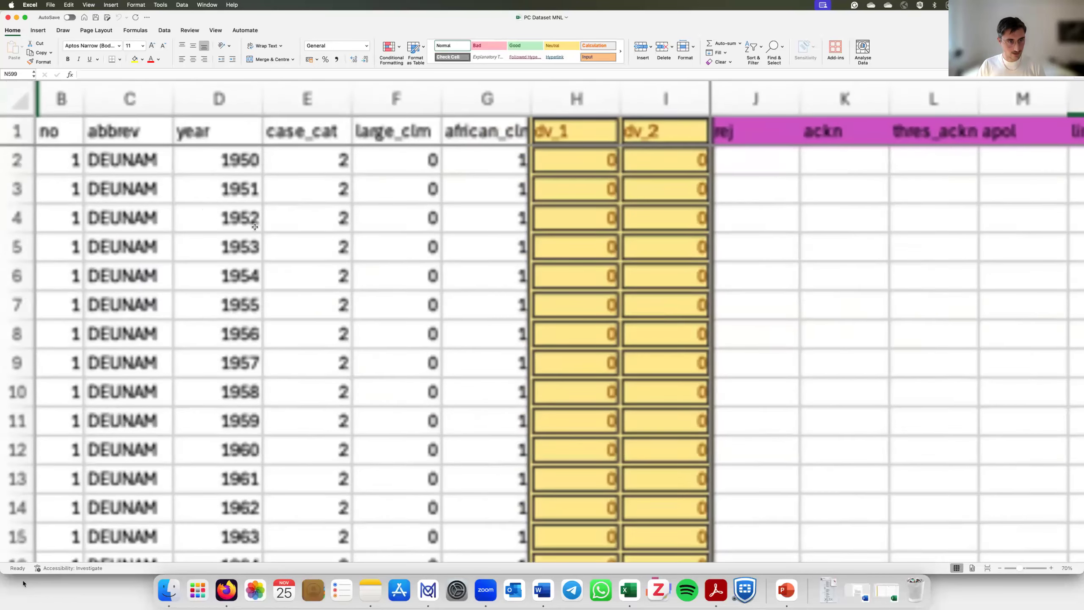
# Step: Set the Full Dataset sheet's zoom to 170% so the reaction variable columns from rej to claim_priv fit in view
pyautogui.click(998, 568)
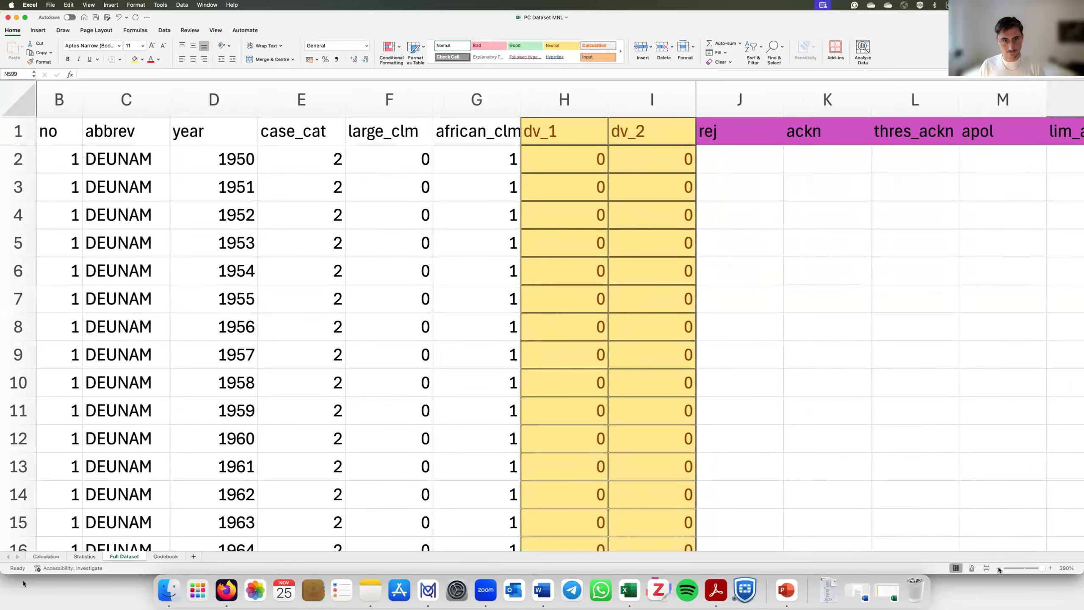
pyautogui.click(999, 568)
pyautogui.click(998, 568)
pyautogui.click(999, 568)
pyautogui.click(998, 568)
pyautogui.click(999, 568)
pyautogui.click(999, 568)
pyautogui.click(998, 568)
pyautogui.click(998, 568)
pyautogui.click(999, 568)
pyautogui.click(999, 568)
pyautogui.click(999, 569)
pyautogui.click(999, 568)
pyautogui.click(998, 569)
pyautogui.click(999, 568)
pyautogui.click(999, 568)
pyautogui.click(998, 568)
pyautogui.click(999, 568)
pyautogui.click(999, 568)
pyautogui.click(999, 568)
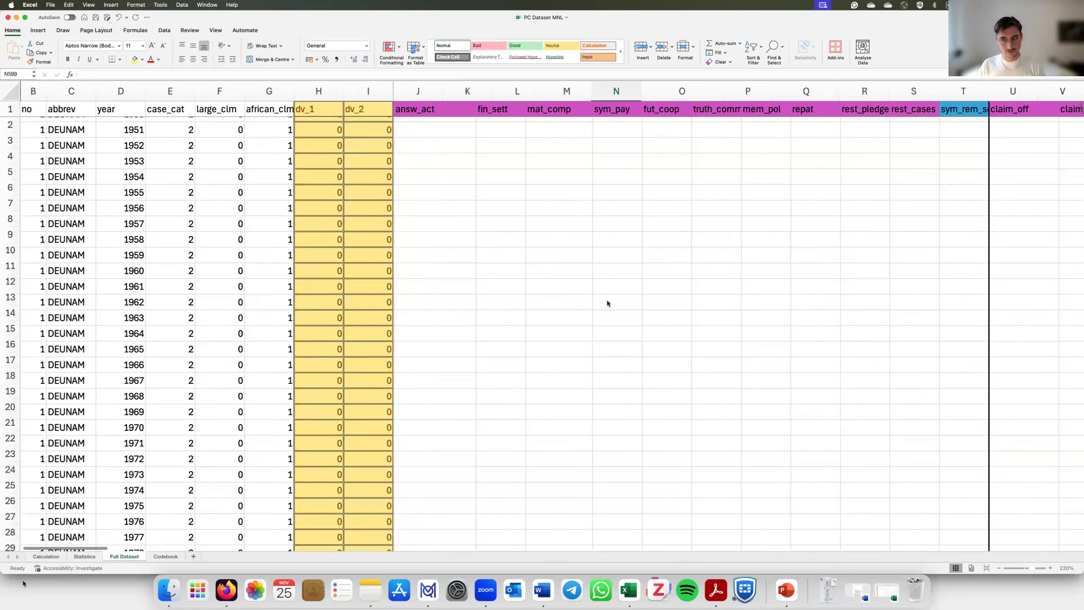
pyautogui.scroll(-3, 795, 461)
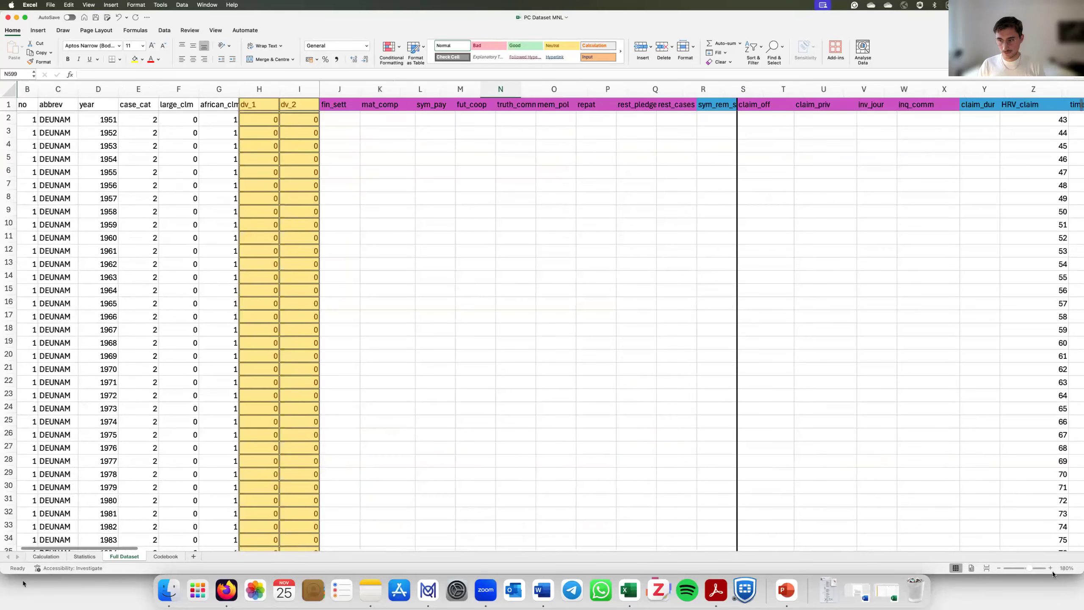
pyautogui.scroll(-2, 393, 279)
pyautogui.scroll(2, 393, 279)
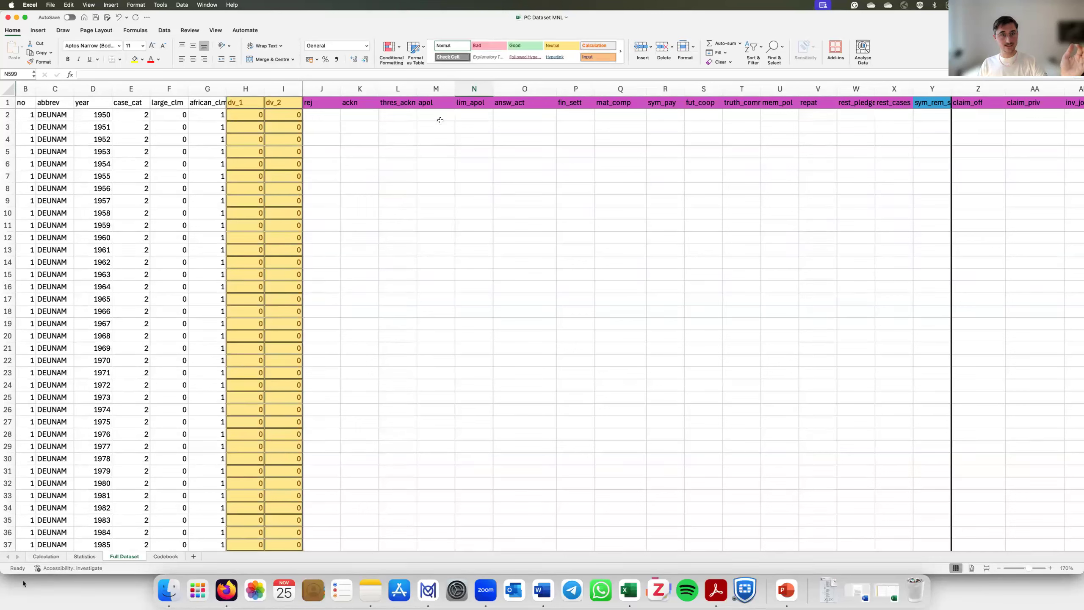
# Step: Examine the ackn column for DEUNAM and read the note attached to its 1988 value
pyautogui.click(357, 104)
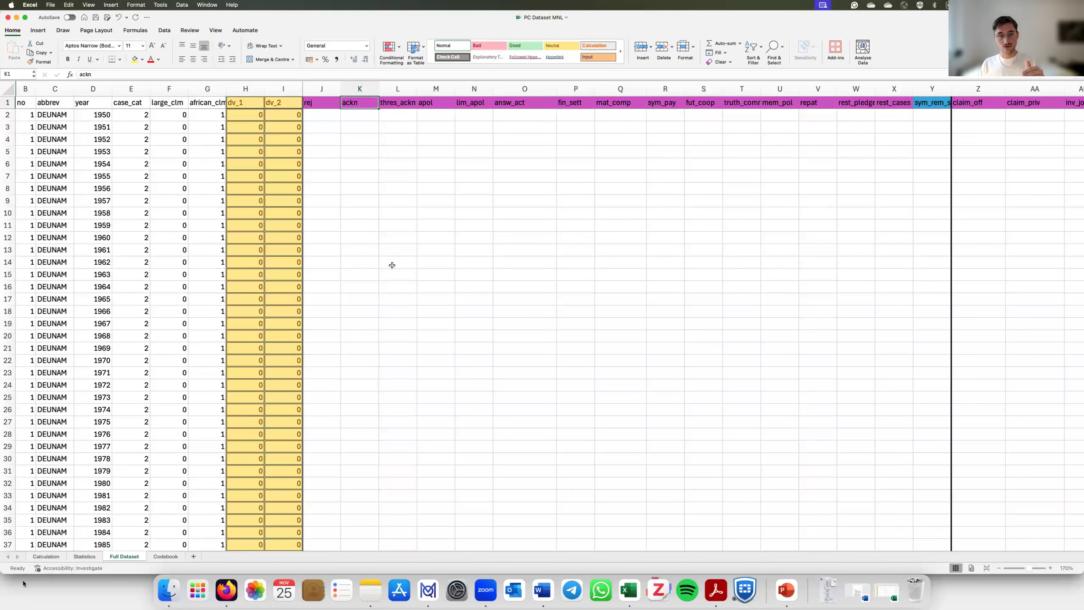
pyautogui.scroll(-7, 384, 297)
pyautogui.scroll(-3, 377, 305)
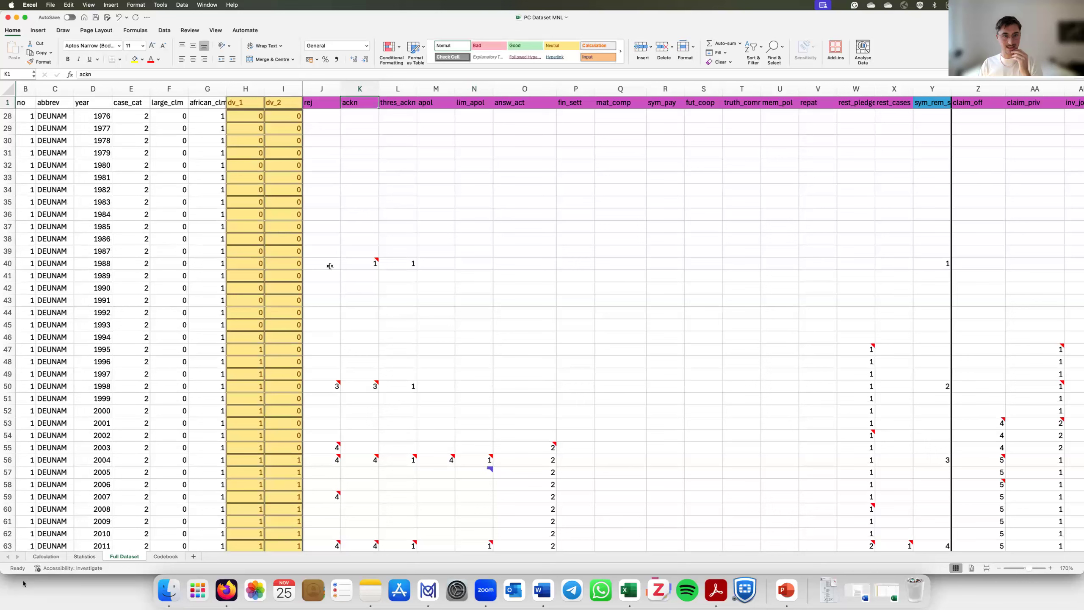
pyautogui.click(366, 263)
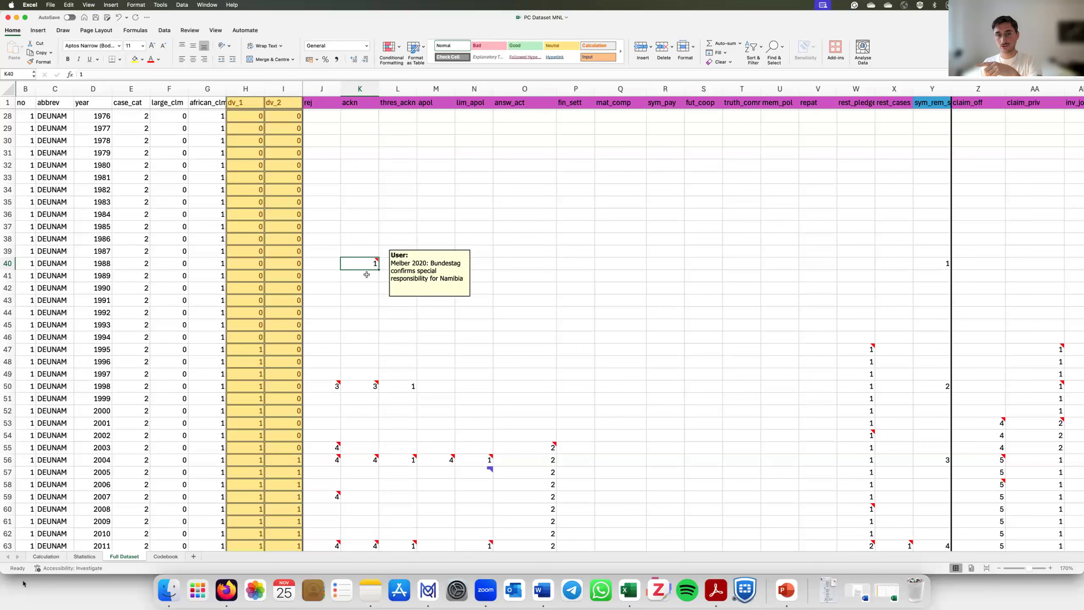
pyautogui.click(367, 276)
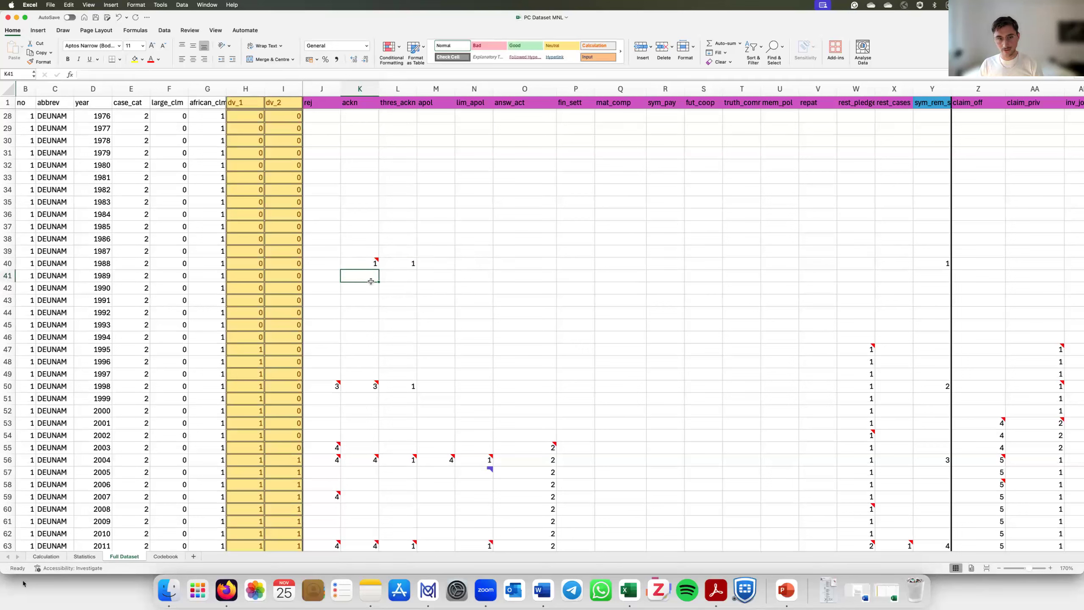
# Step: Enter 2 as the DEUNAM ackn value for 1991 and attach a note reading "Diplomat of London Embassy acknowled"
pyautogui.click(366, 298)
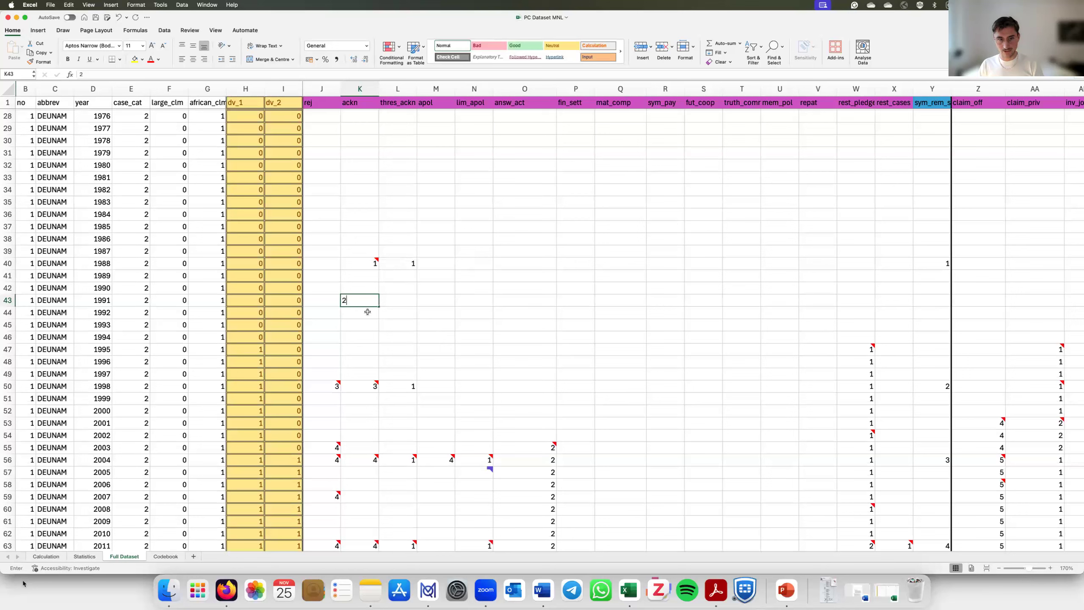
pyautogui.write('2')
pyautogui.rightClick(369, 299)
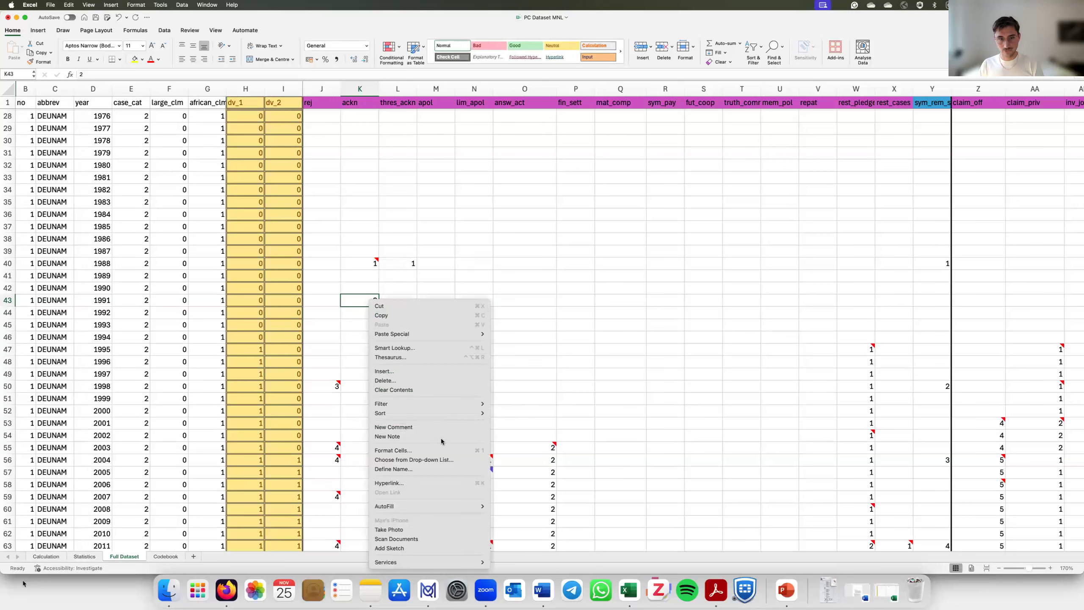
pyautogui.click(443, 437)
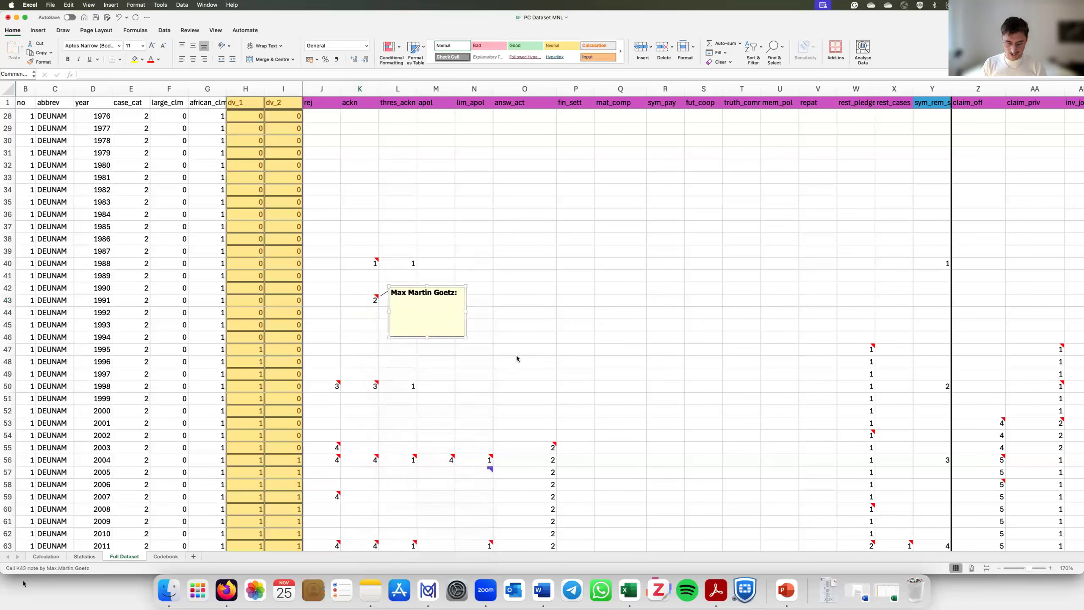
pyautogui.write('Diplo')
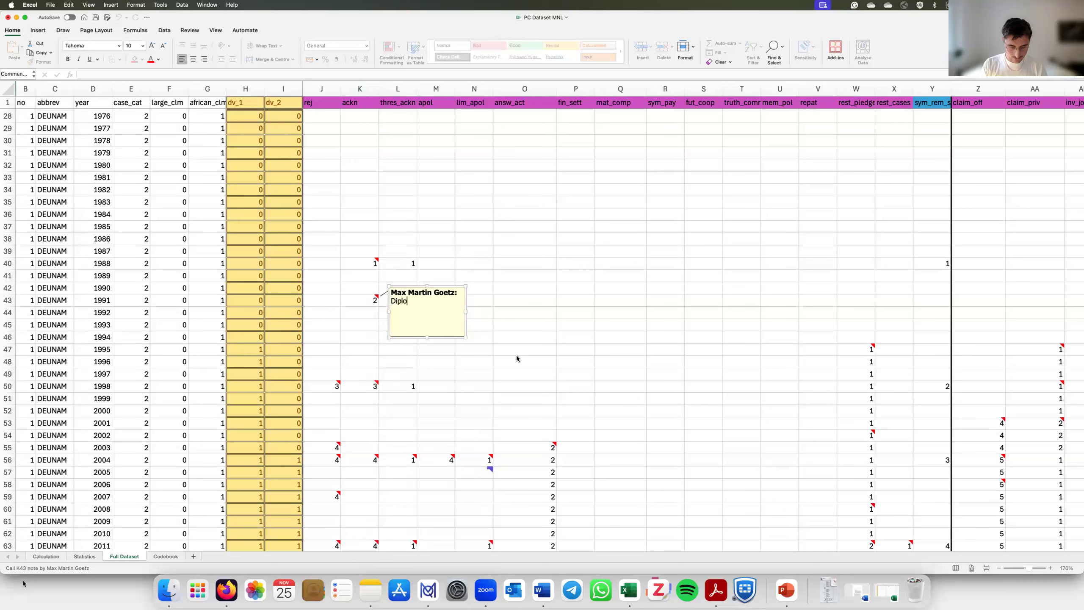
pyautogui.write('mat of')
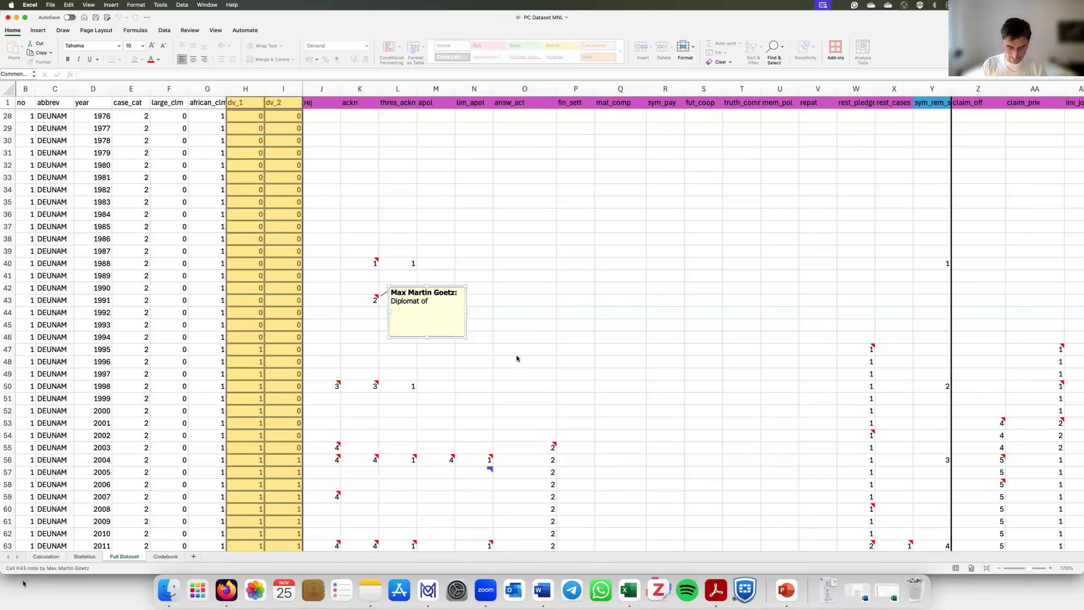
pyautogui.write(' London Embass')
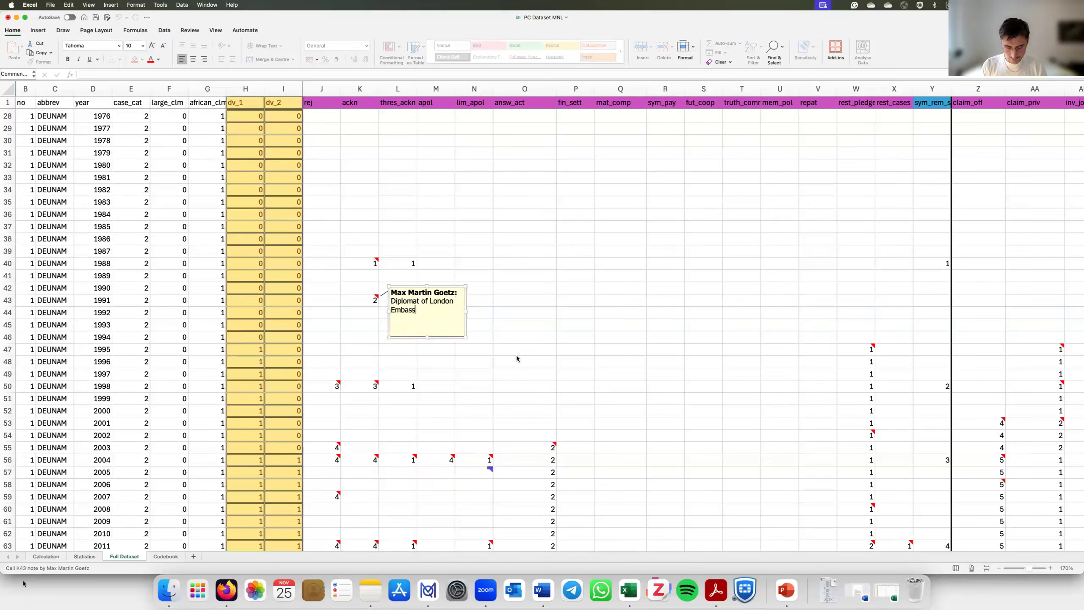
pyautogui.write('y acknowled')
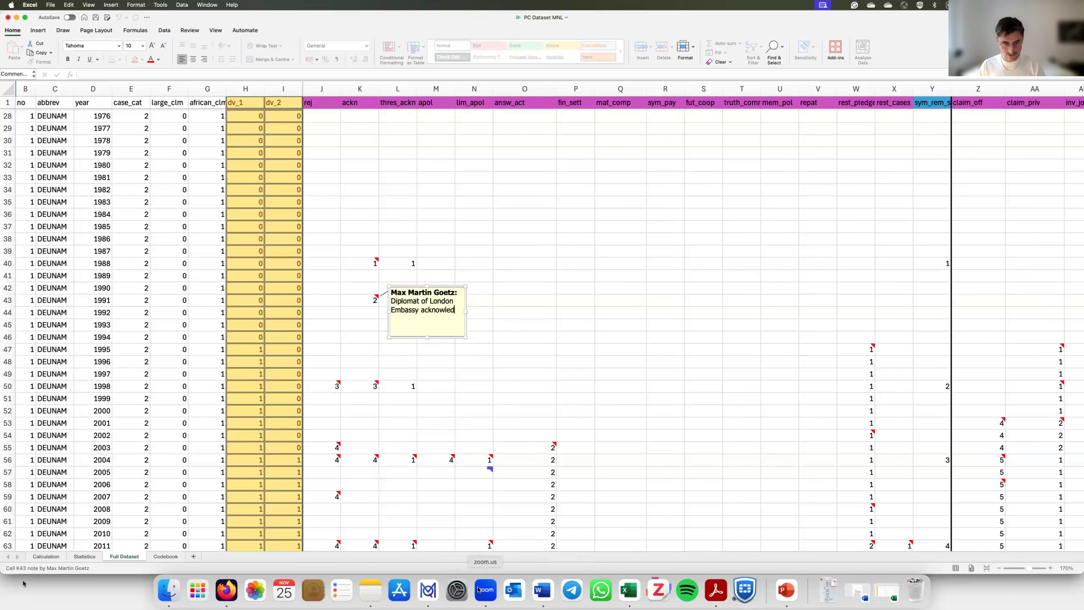
# Step: Switch back to MAXQDA and look through the code system and the open Rwanda chapter
pyautogui.click(428, 591)
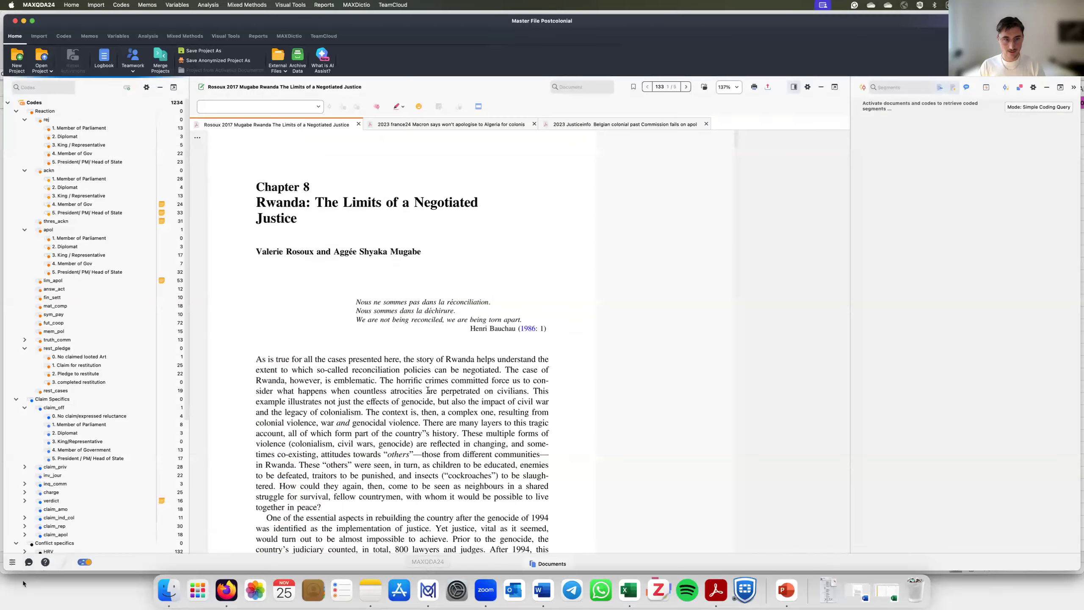
pyautogui.scroll(-5, 127, 405)
pyautogui.scroll(-10, 422, 427)
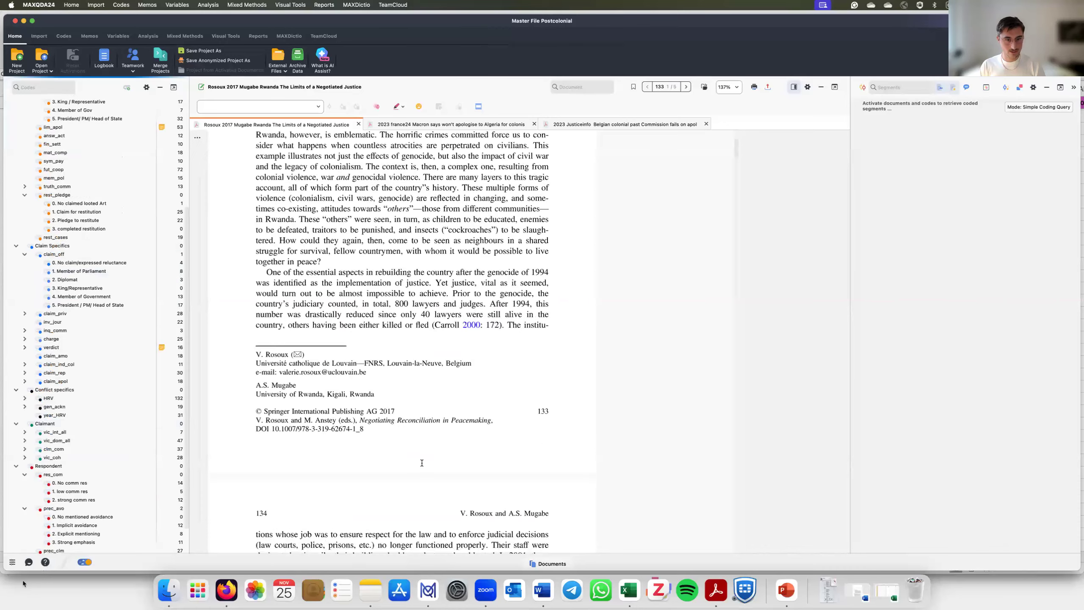
pyautogui.scroll(-20, 422, 464)
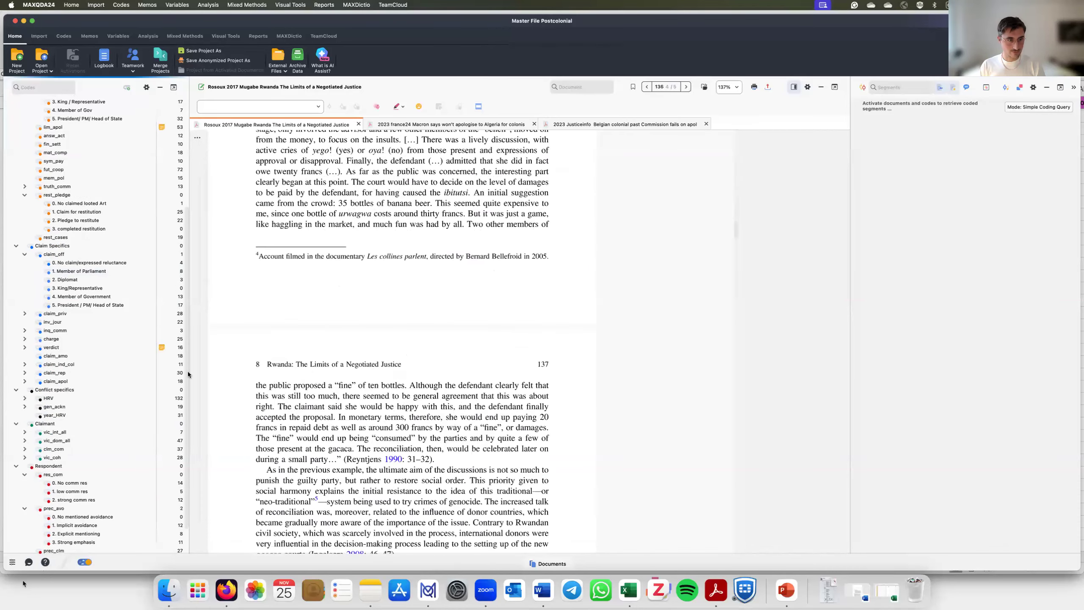
pyautogui.scroll(5, 90, 449)
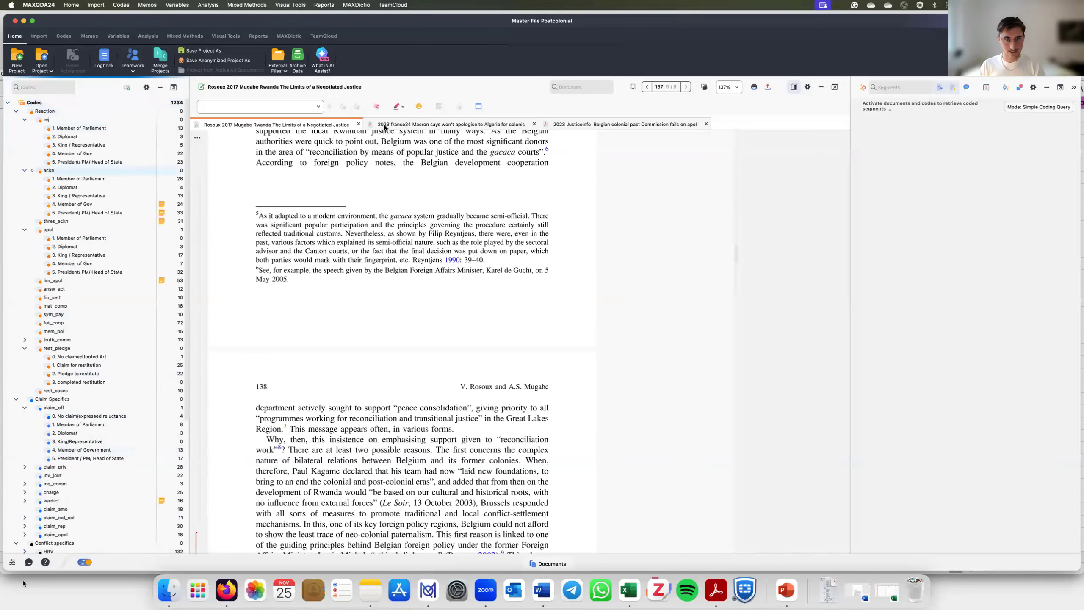
pyautogui.scroll(8, 363, 171)
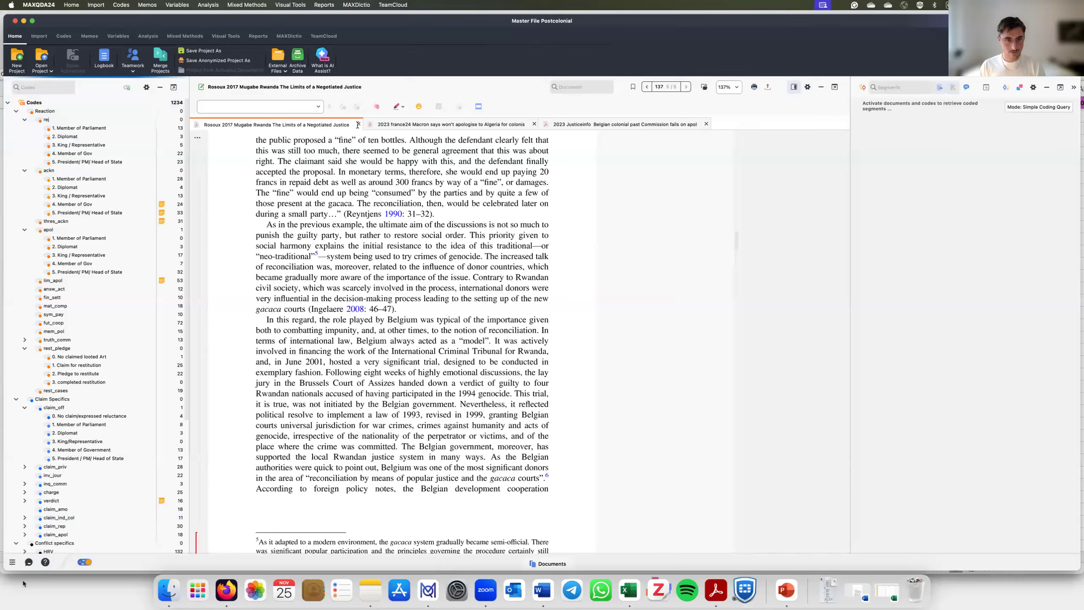
# Step: Close the Rwanda chapter and the france24 Macron article, and highlight the proposed apology passage coded thres_ackn in the Justiceinfo article
pyautogui.click(358, 124)
pyautogui.click(359, 124)
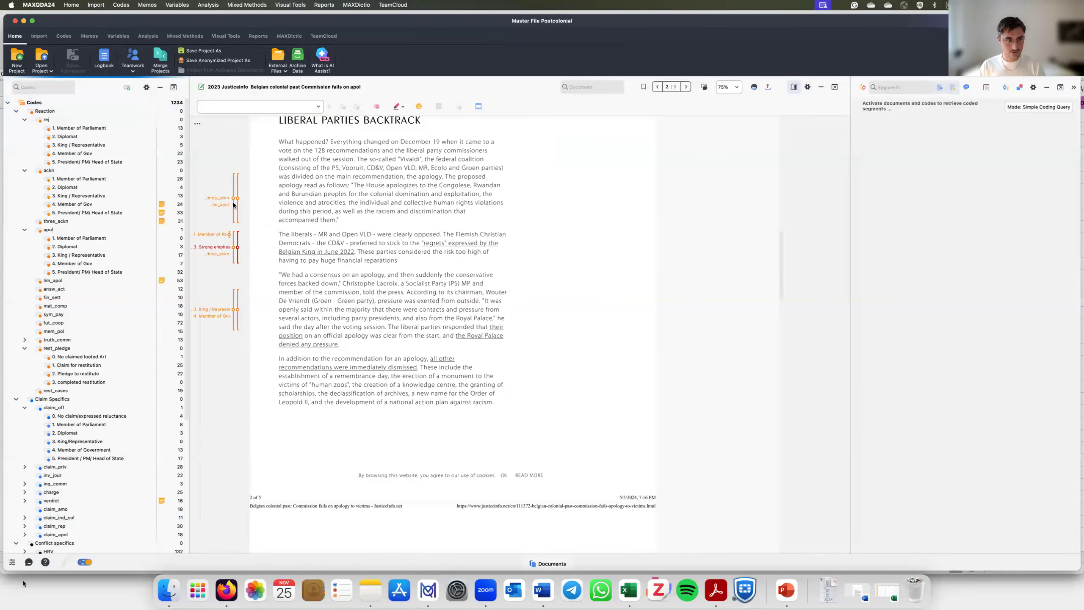
pyautogui.click(223, 200)
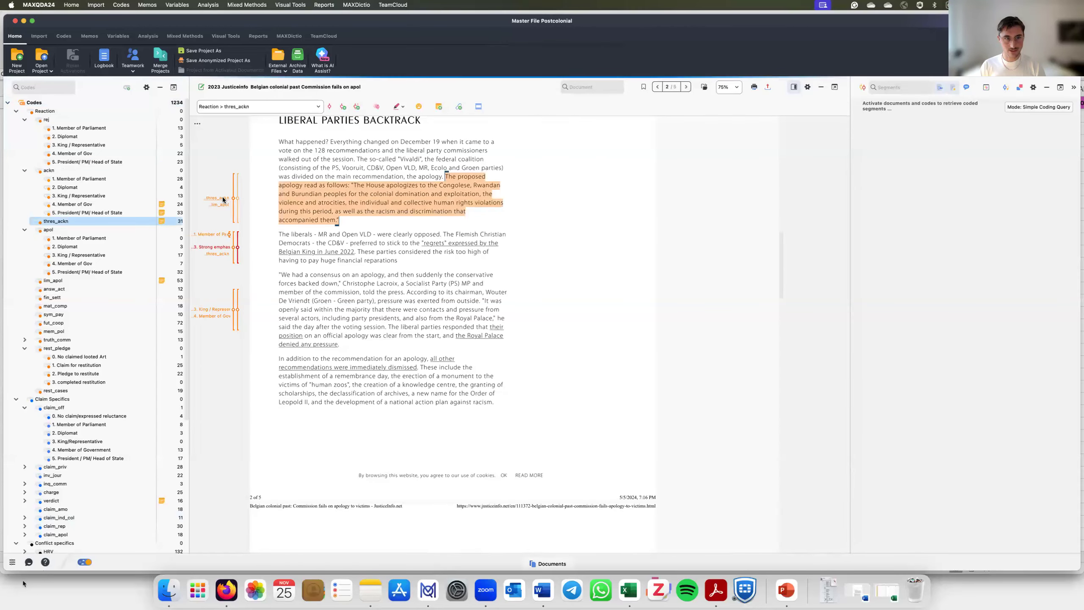
# Step: Replace the DEUNAM 1991 ackn note's text in Excel with the thres_ackn apology segment copied with source information, and highlight its source reference
pyautogui.rightClick(223, 200)
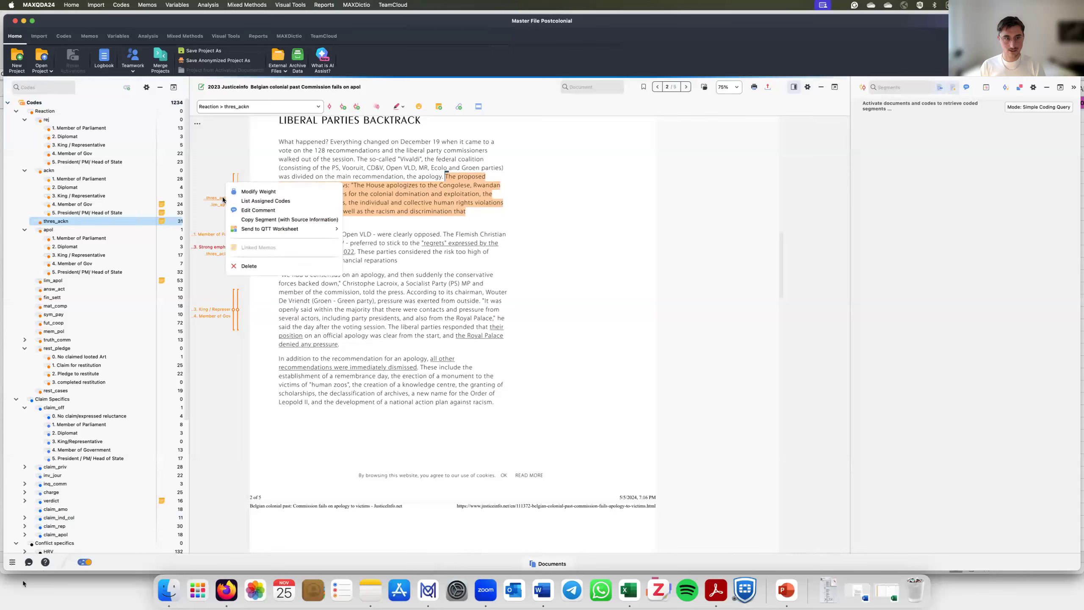
pyautogui.click(257, 219)
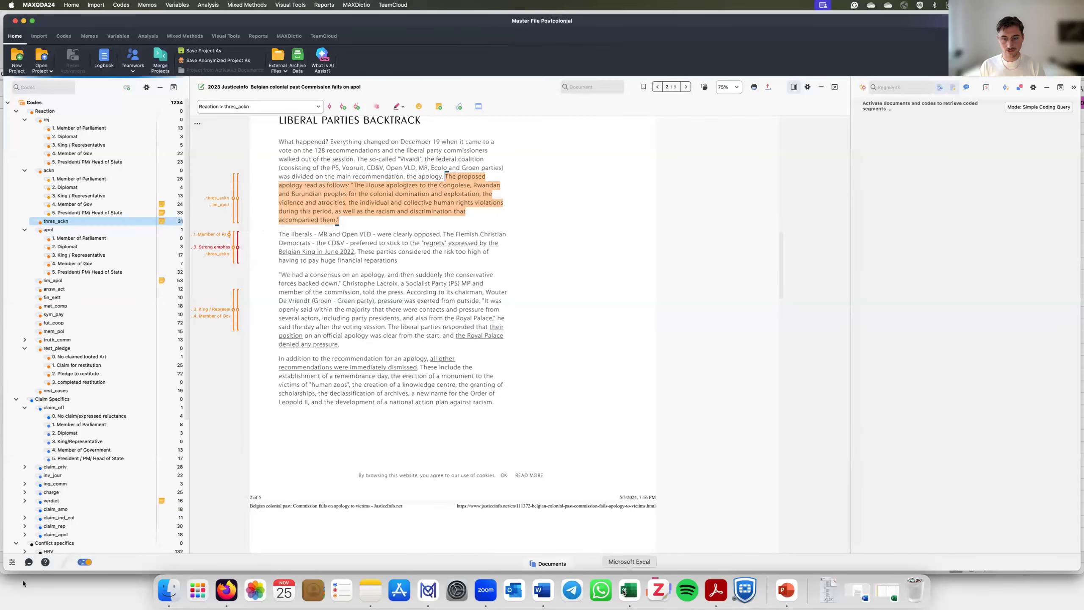
pyautogui.click(623, 589)
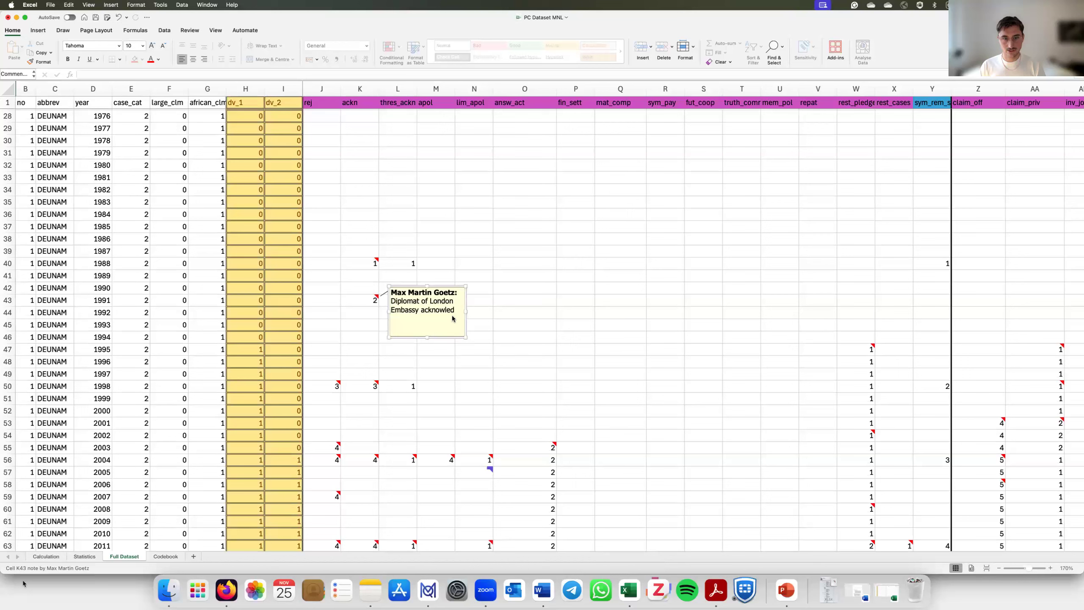
pyautogui.moveTo(453, 309); pyautogui.dragTo(391, 301)
pyautogui.press('super+v')
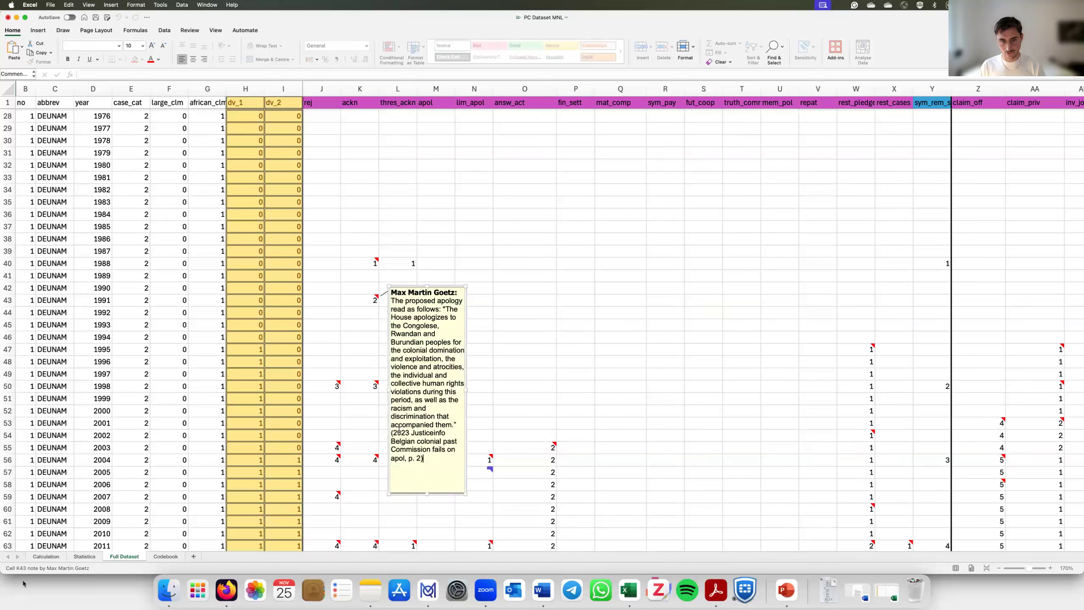
pyautogui.moveTo(393, 433); pyautogui.dragTo(448, 462)
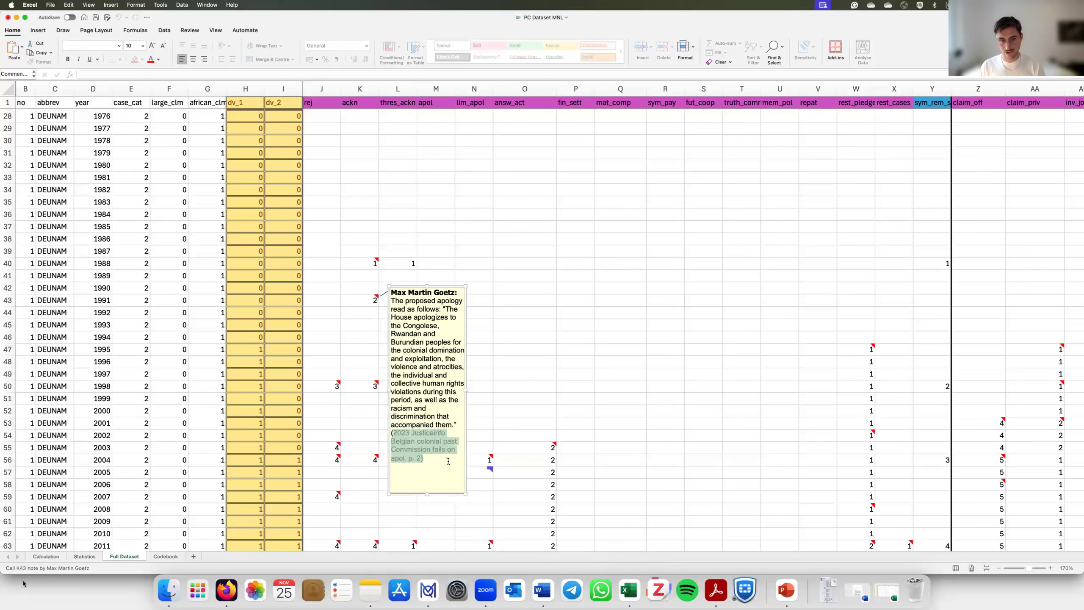
pyautogui.moveTo(448, 461)
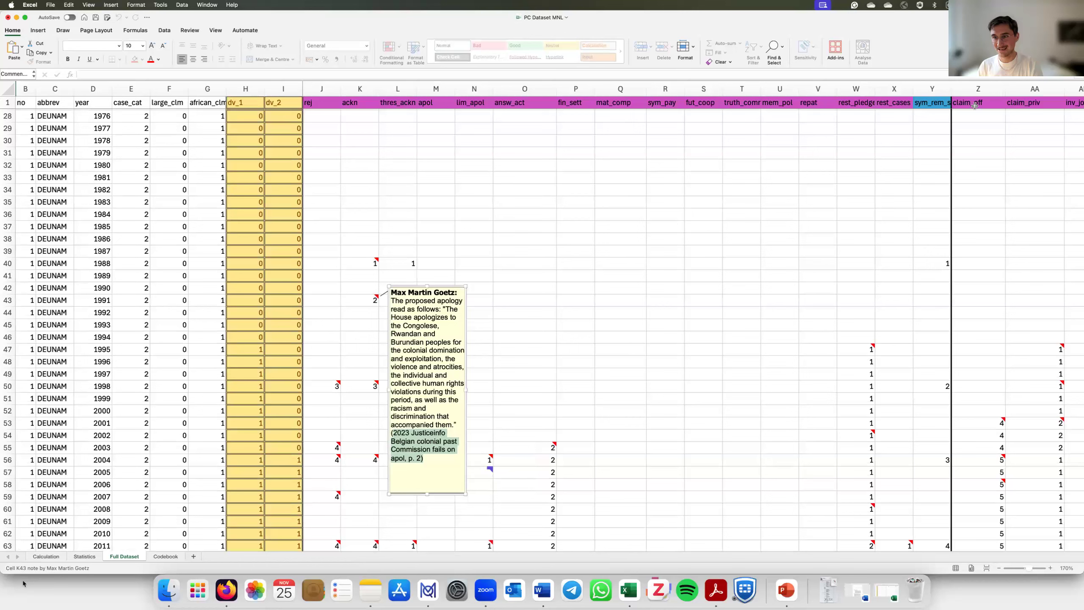
# Step: Examine the fin_sett, sym_rem_score and HRV_claim variables in the Full Dataset sheet's header row
pyautogui.click(582, 105)
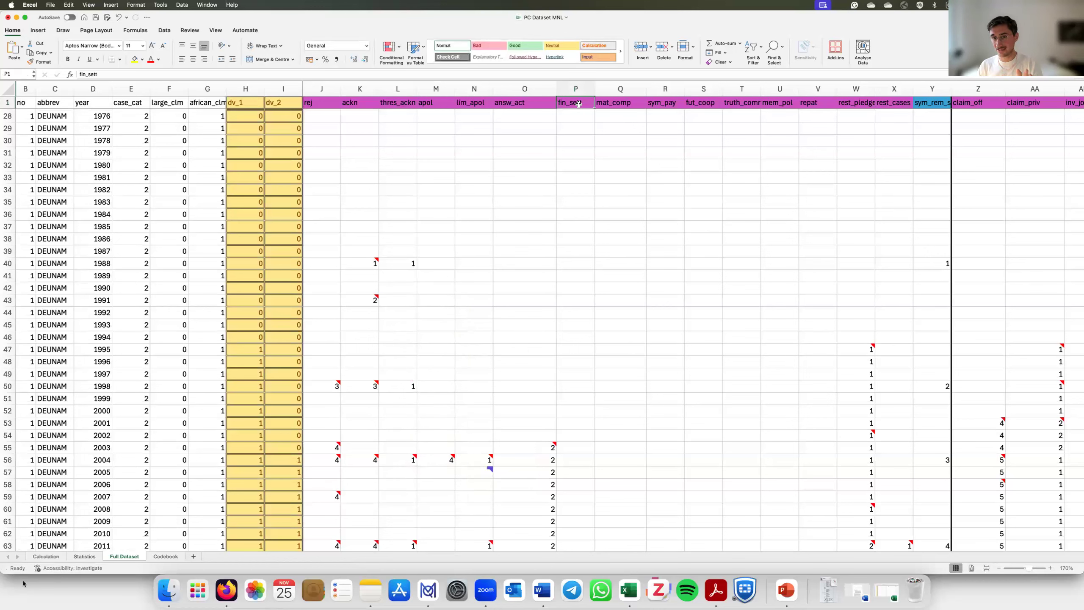
pyautogui.click(923, 102)
pyautogui.hscroll(1, 866, 410)
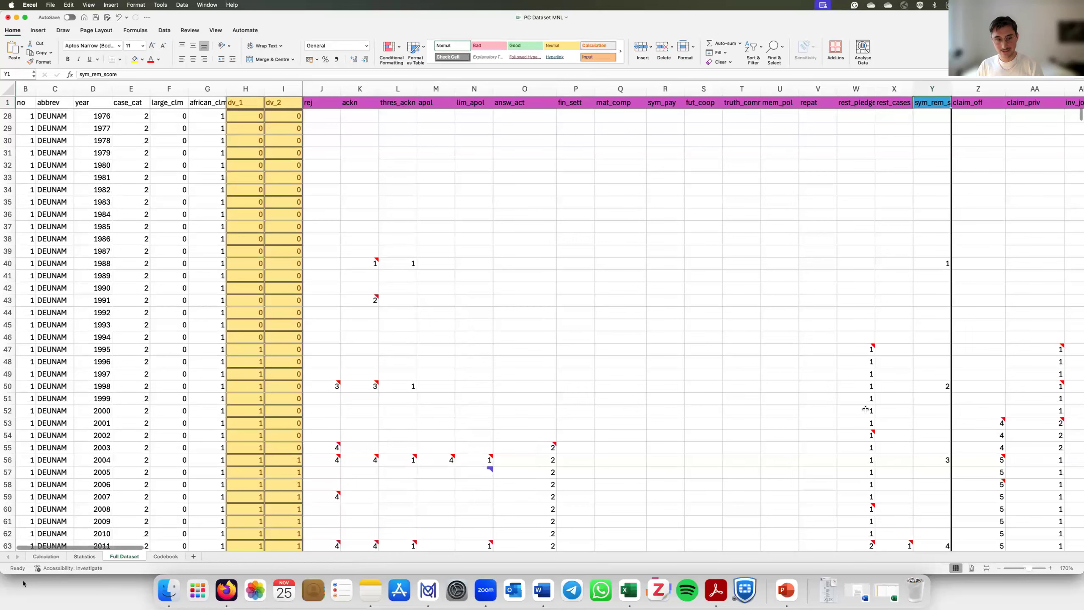
pyautogui.hscroll(10, 862, 410)
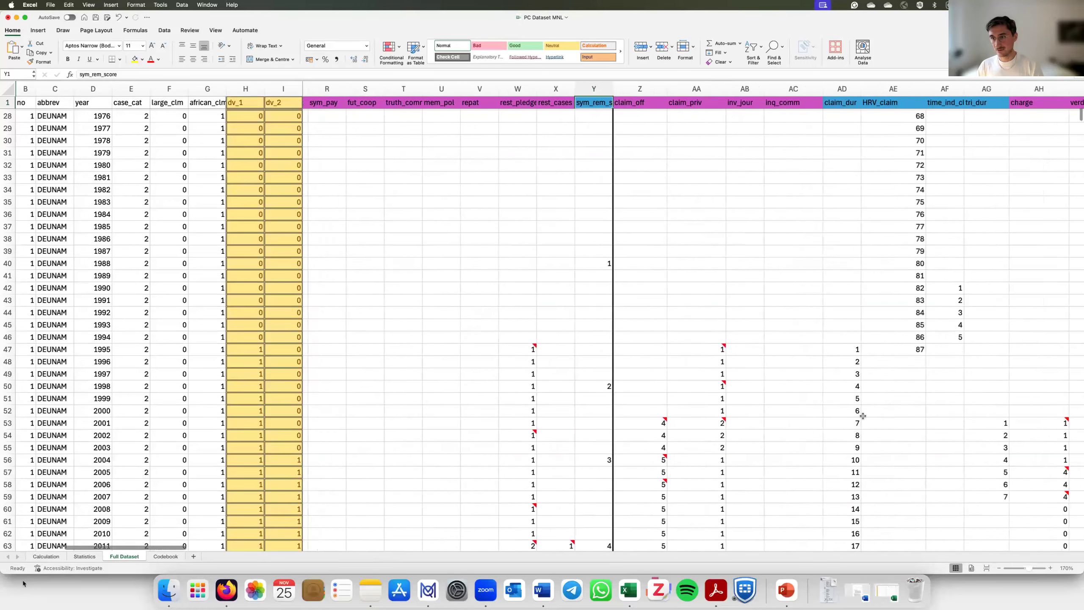
pyautogui.hscroll(3, 864, 415)
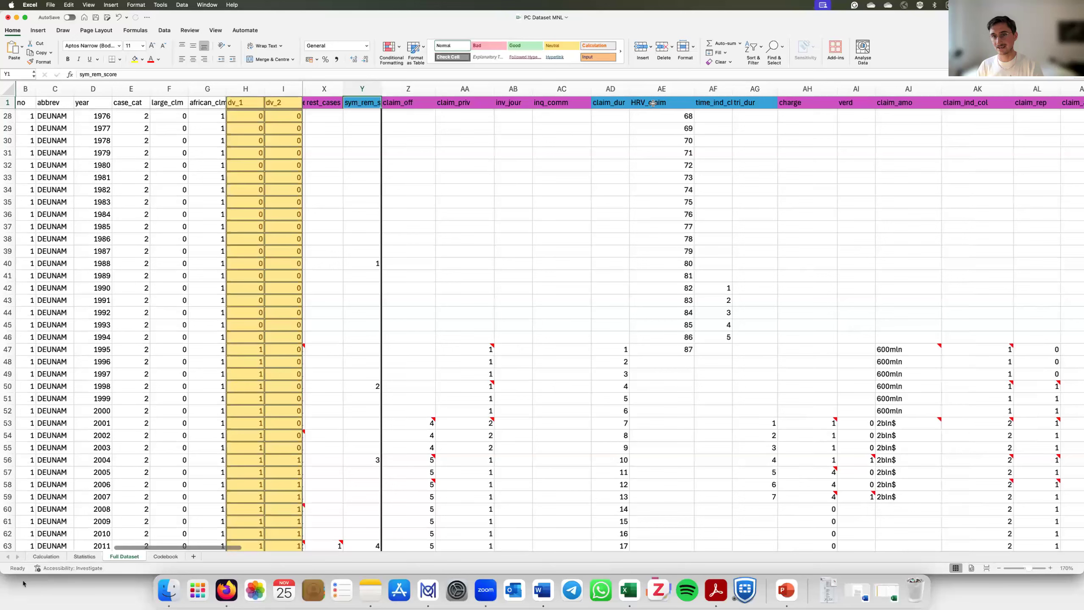
pyautogui.click(653, 103)
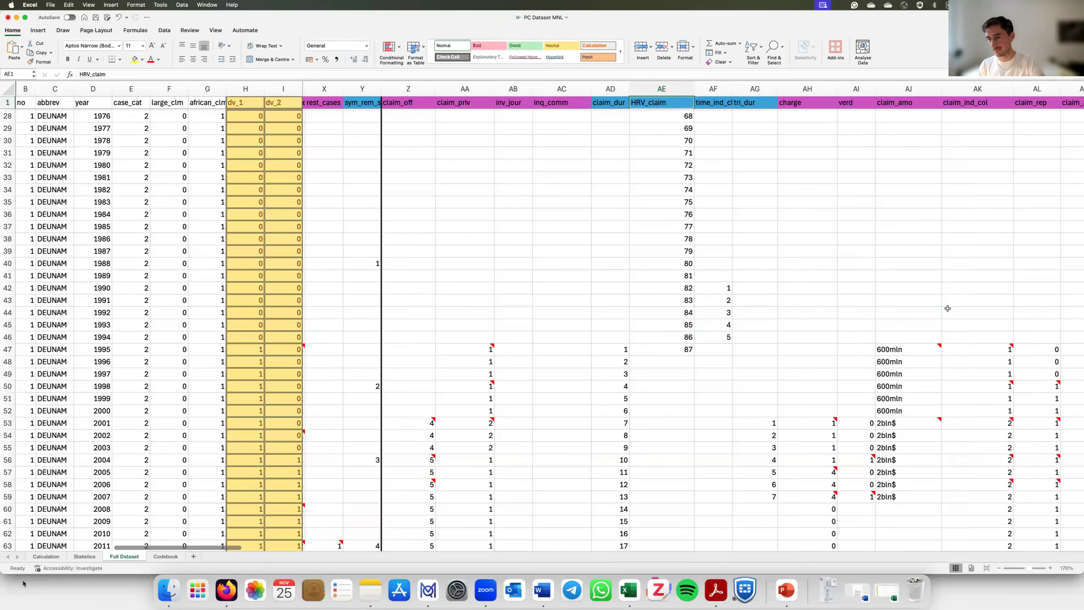
# Step: Look through the remaining conflict, claimant, respondent and precedent variables, and inspect the 1981 clm_GDP and res_GDP values
pyautogui.hscroll(2, 947, 310)
pyautogui.hscroll(6, 947, 309)
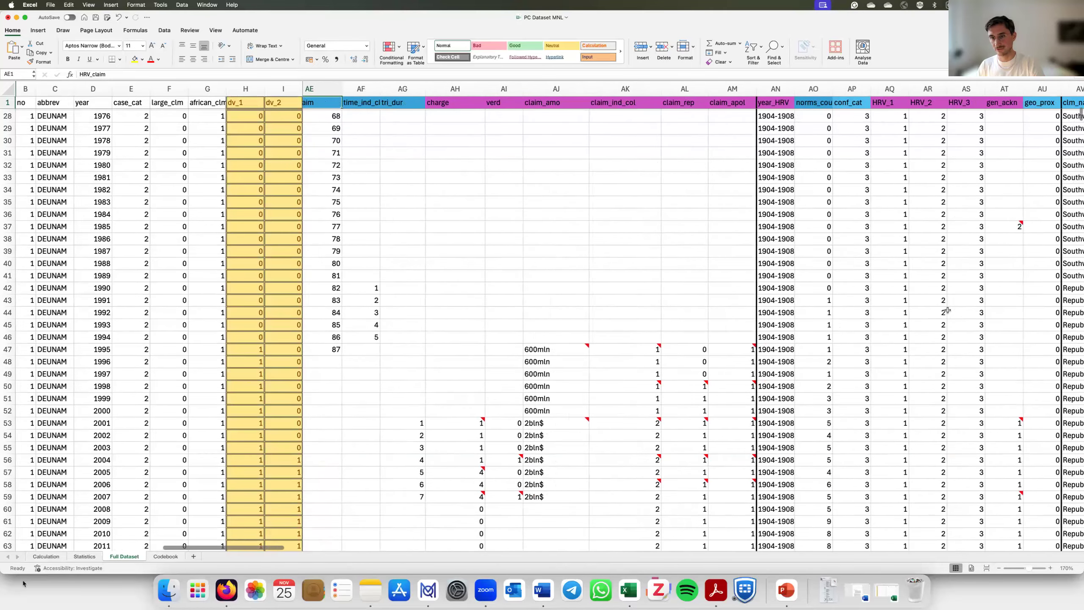
pyautogui.hscroll(3, 947, 310)
pyautogui.hscroll(1, 947, 309)
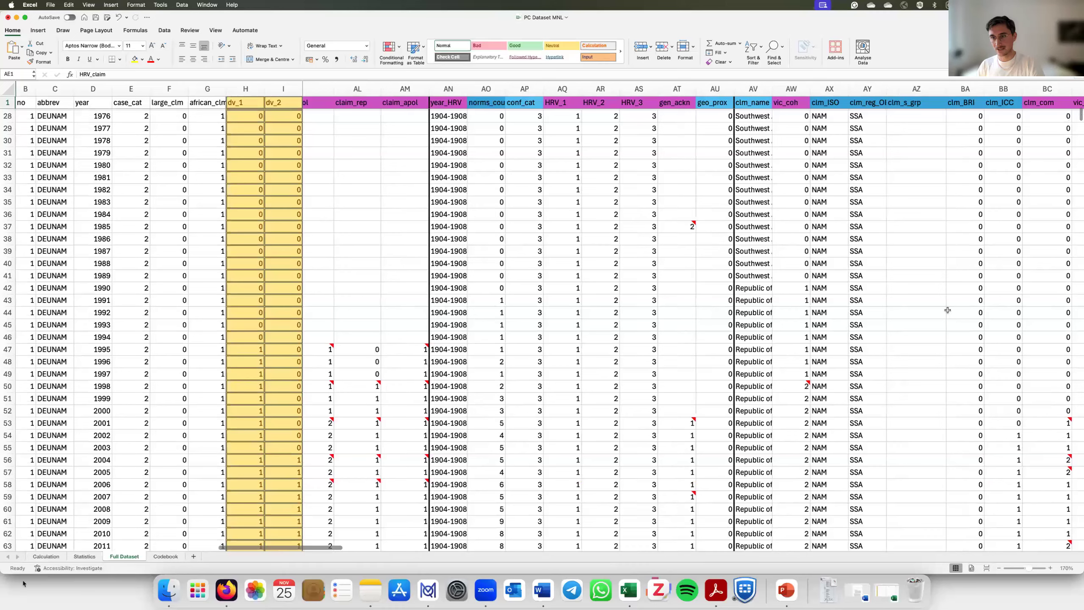
pyautogui.hscroll(2, 947, 310)
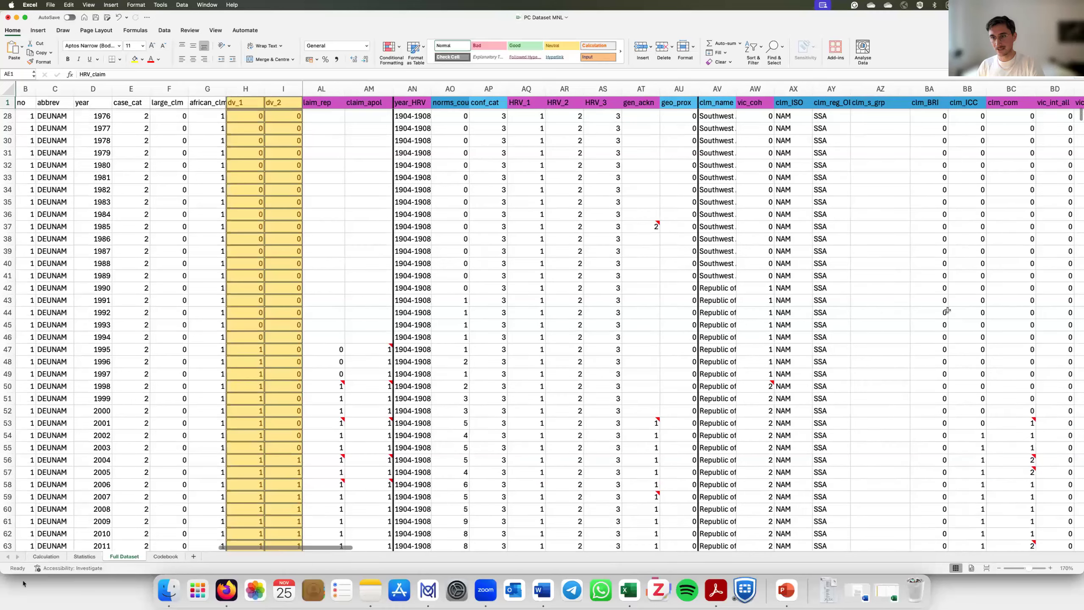
pyautogui.hscroll(1, 947, 310)
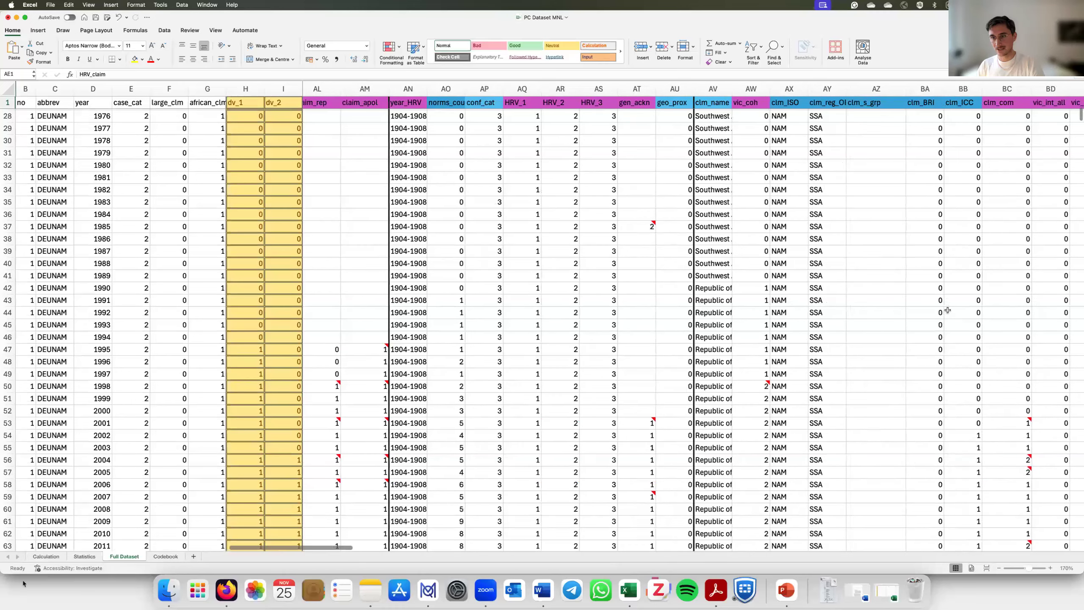
pyautogui.hscroll(2, 947, 310)
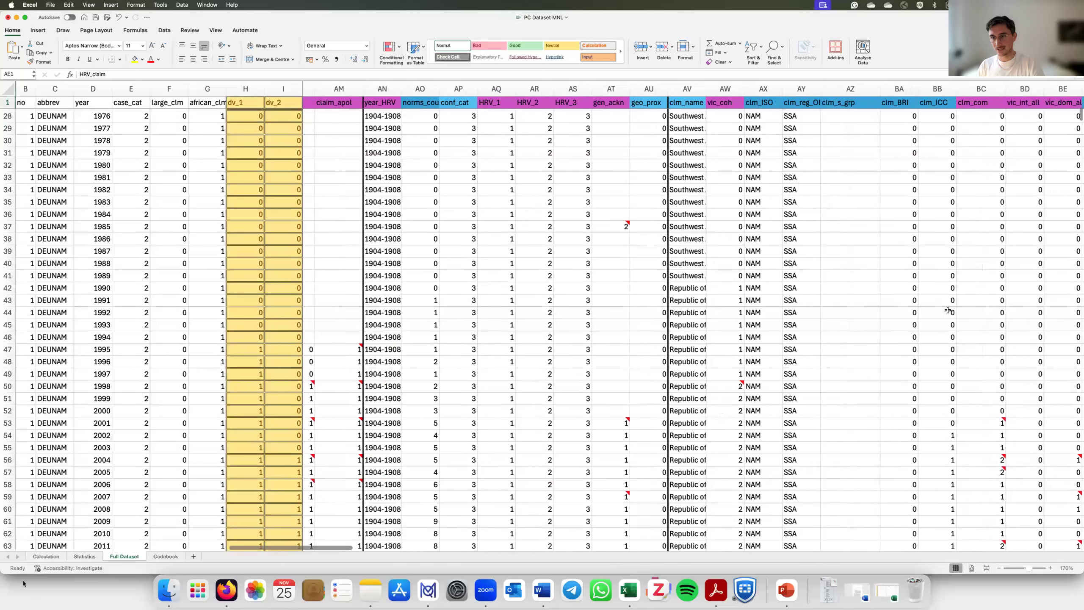
pyautogui.hscroll(10, 580, 180)
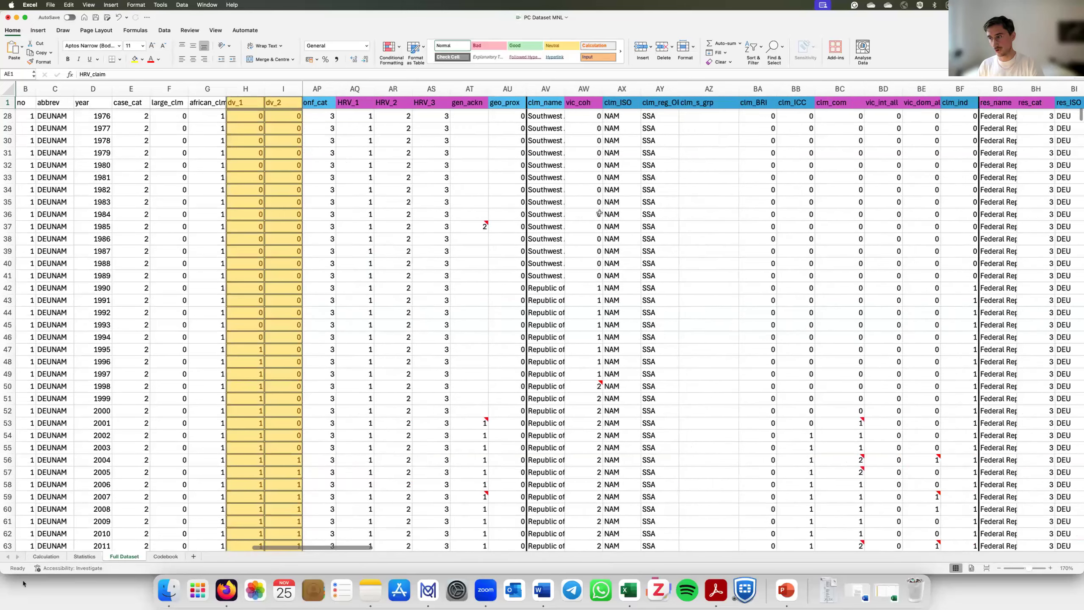
pyautogui.hscroll(10, 579, 180)
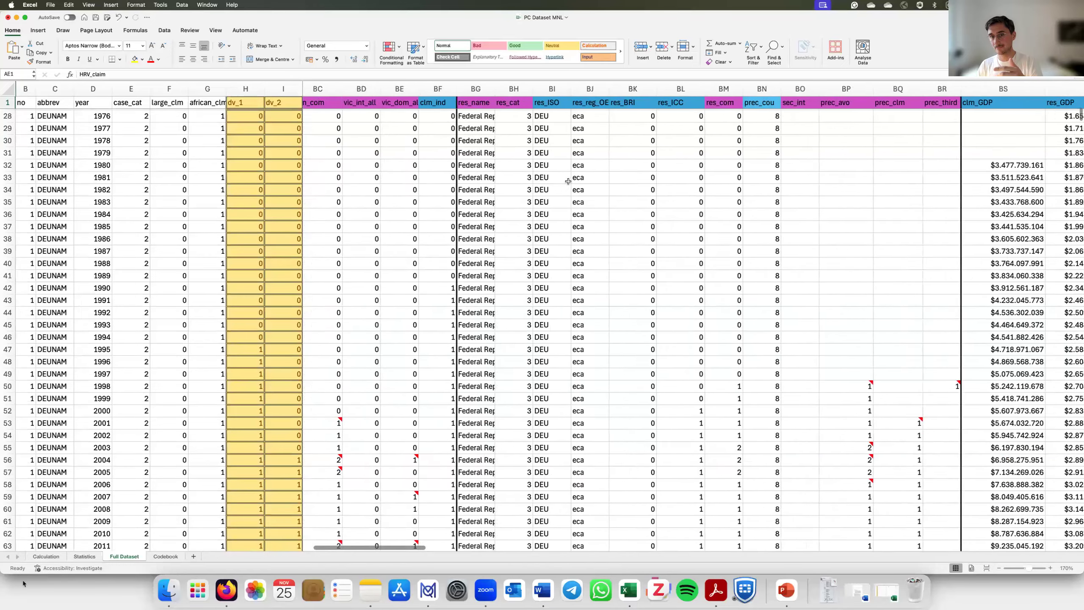
pyautogui.hscroll(8, 609, 194)
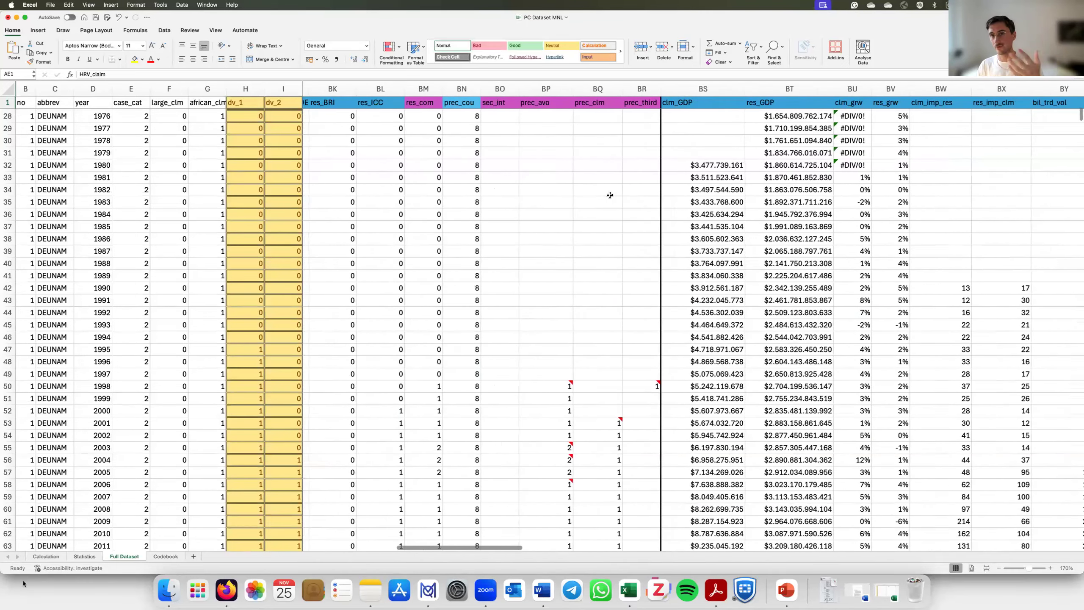
pyautogui.click(555, 177)
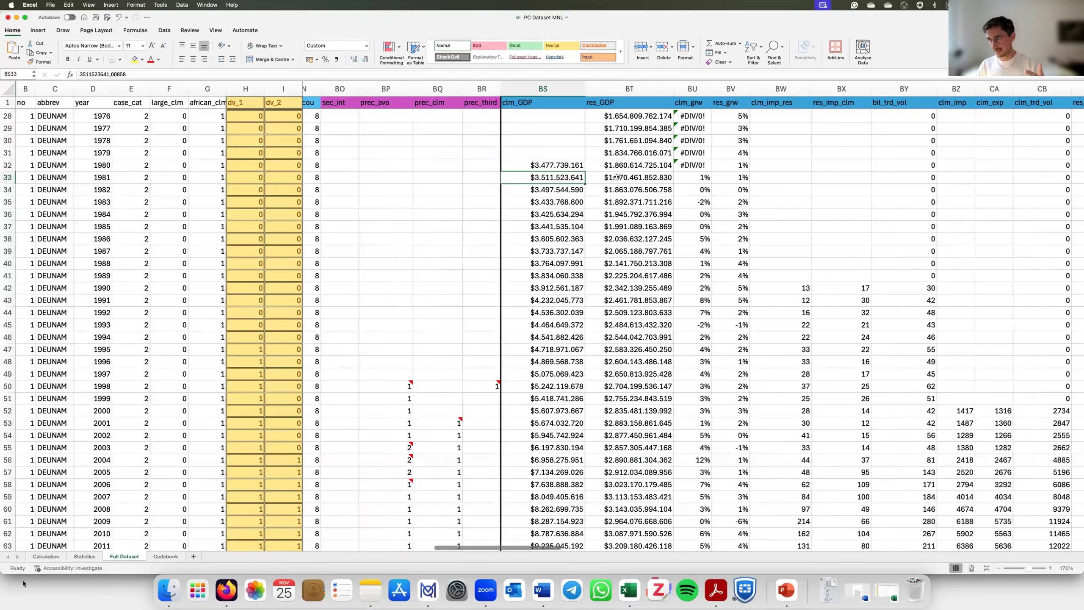
pyautogui.click(617, 177)
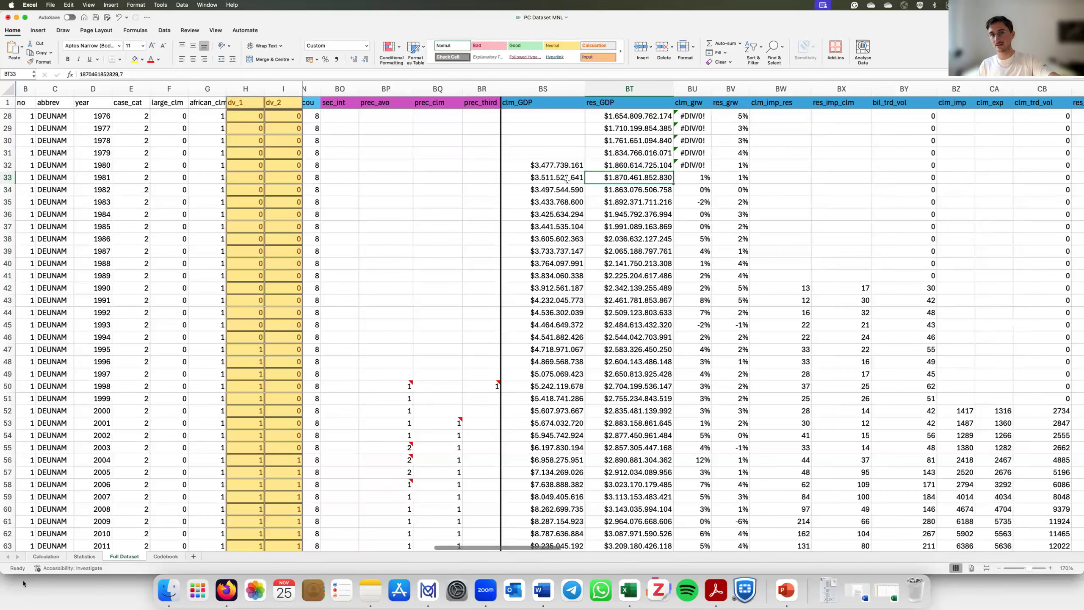
pyautogui.click(542, 180)
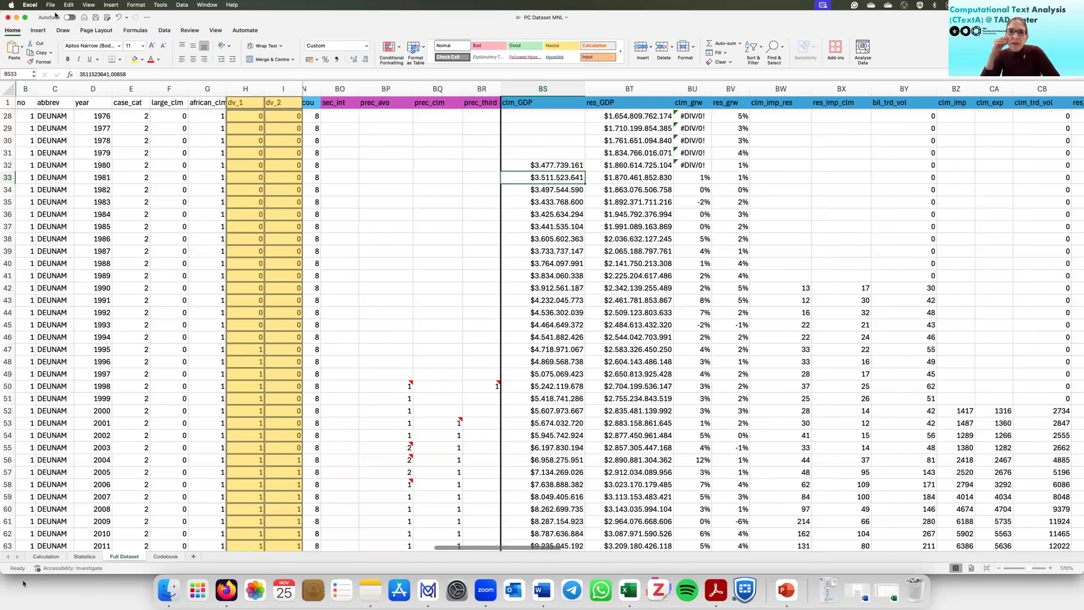
# Step: Minimize and restore the PC Dataset MNL workbook, and inspect the 1994 clm_GDP value and the column's header
pyautogui.click(16, 18)
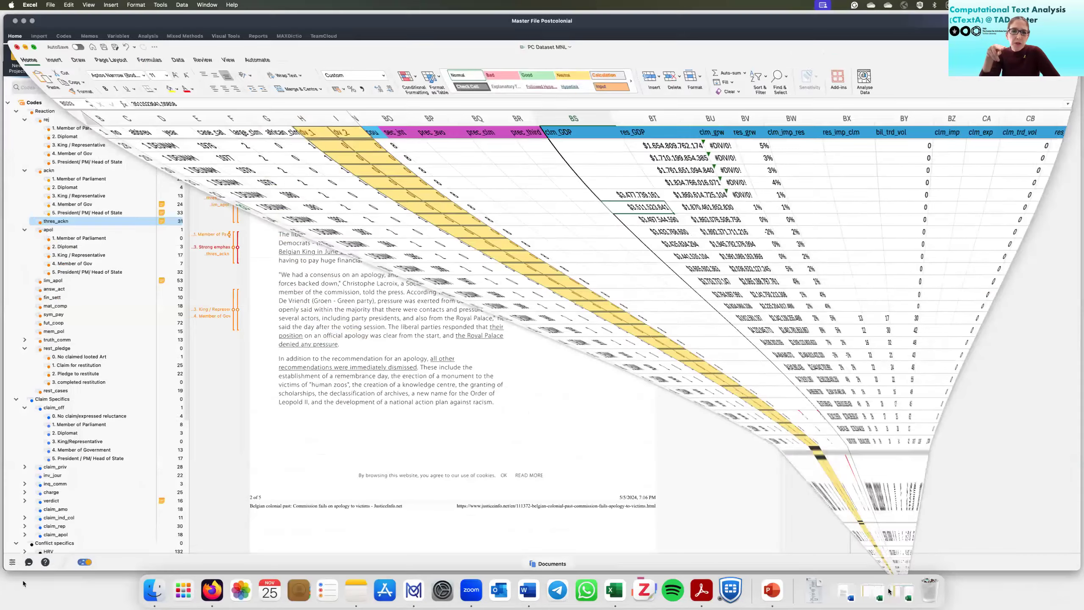
pyautogui.click(889, 591)
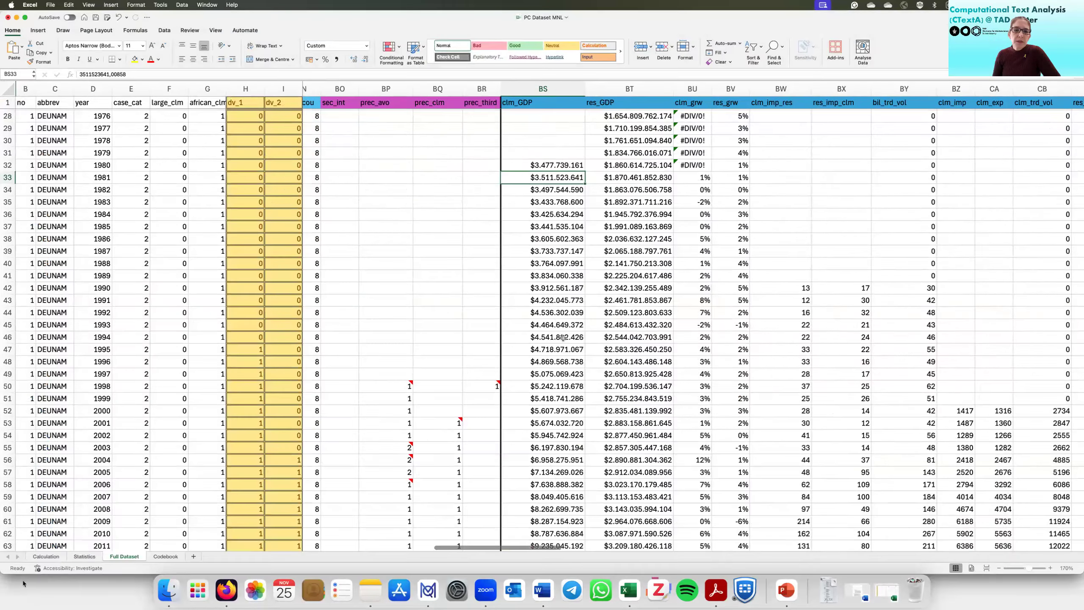
pyautogui.click(563, 338)
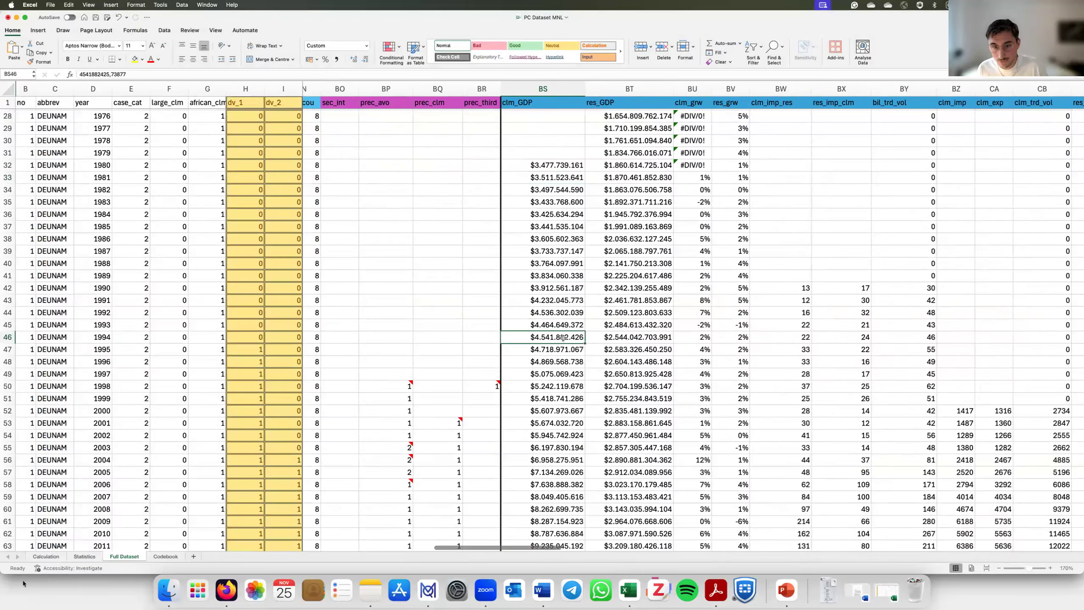
pyautogui.click(538, 102)
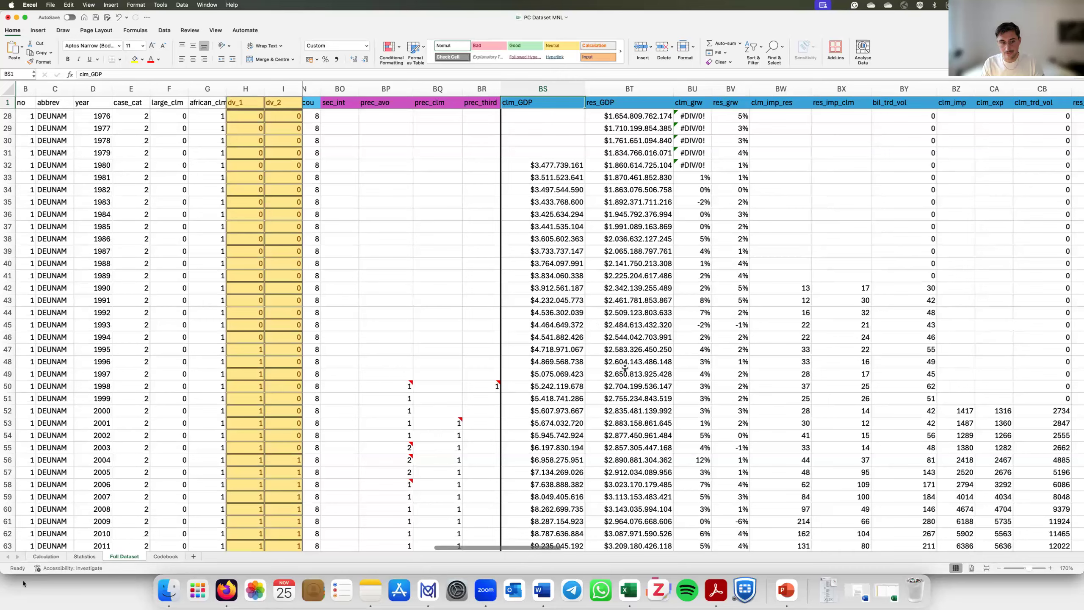
# Step: Open the Codebook sheet and examine the claim_off variable and its list of values
pyautogui.click(166, 557)
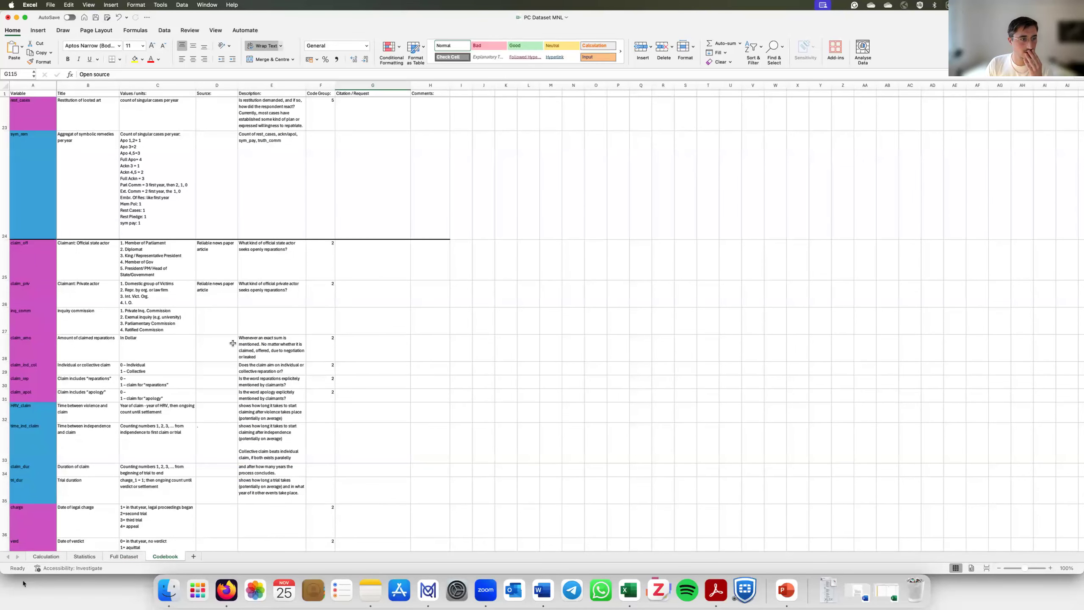
pyautogui.scroll(-3, 252, 352)
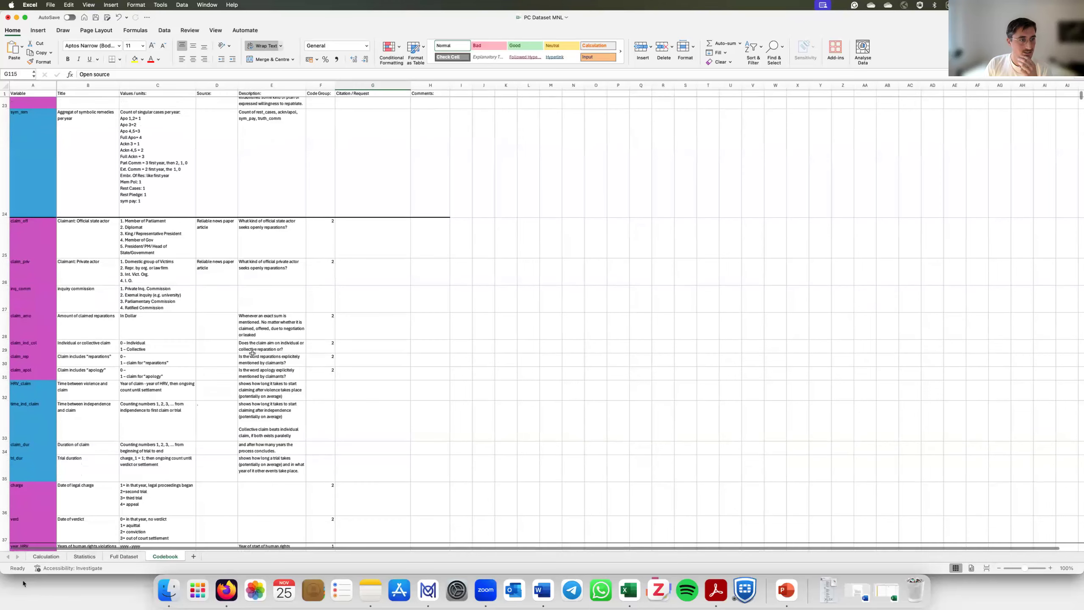
pyautogui.click(33, 212)
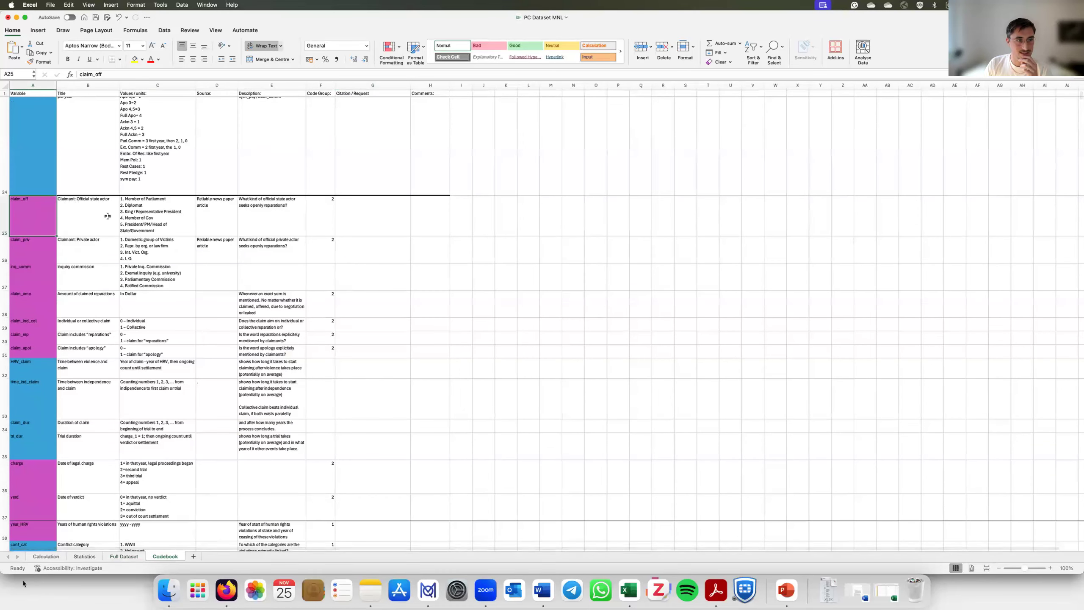
pyautogui.click(137, 215)
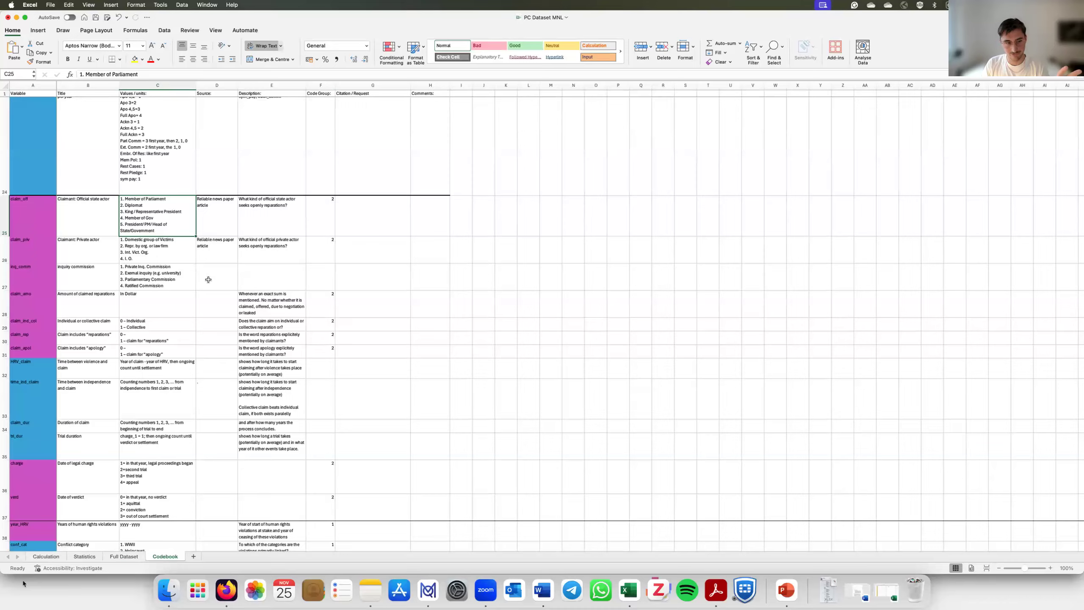
# Step: Find the clm_GDP variable in the Codebook, and inspect its title and World Bank source link
pyautogui.scroll(-5, 209, 280)
pyautogui.scroll(-15, 216, 292)
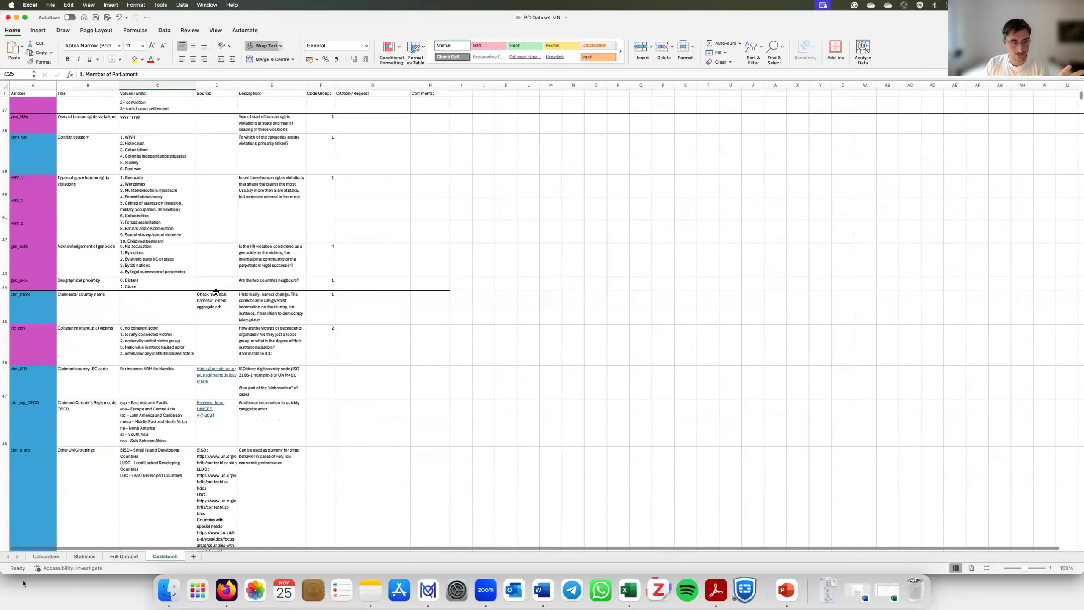
pyautogui.scroll(-12, 215, 292)
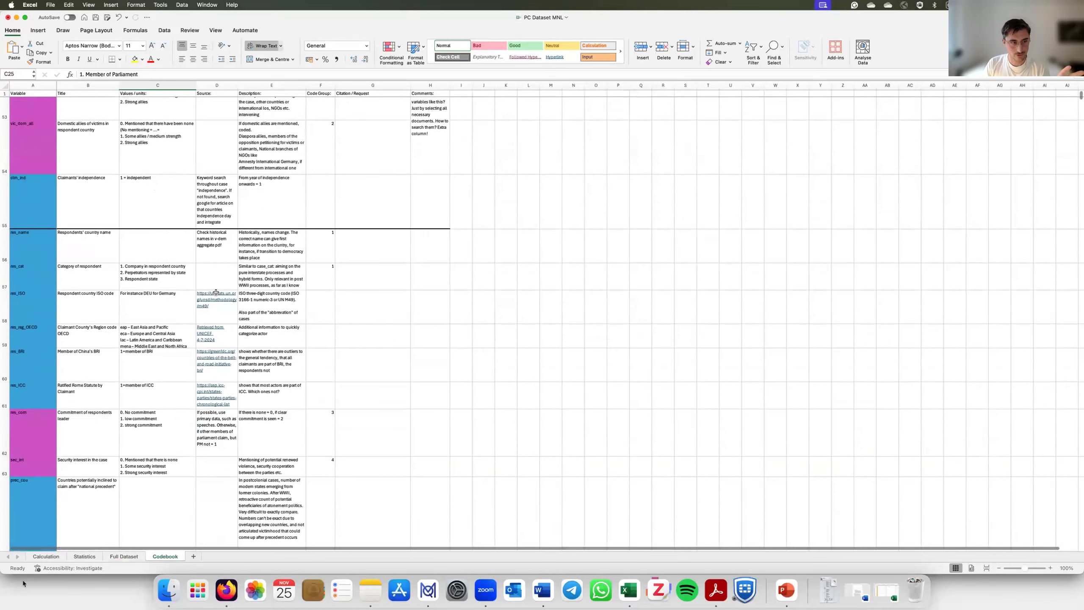
pyautogui.scroll(-4, 216, 292)
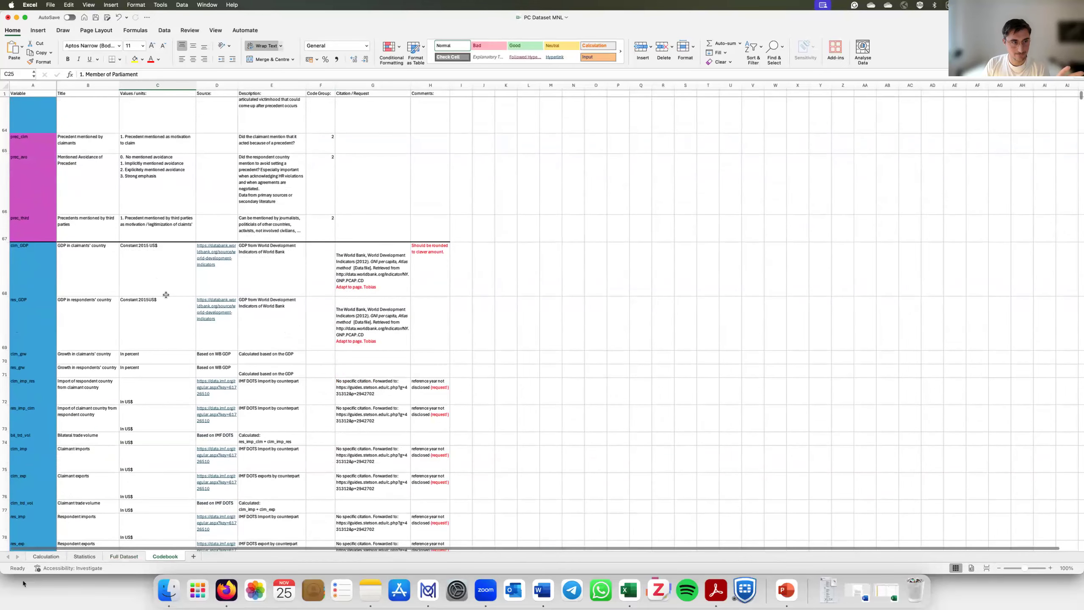
pyautogui.click(103, 267)
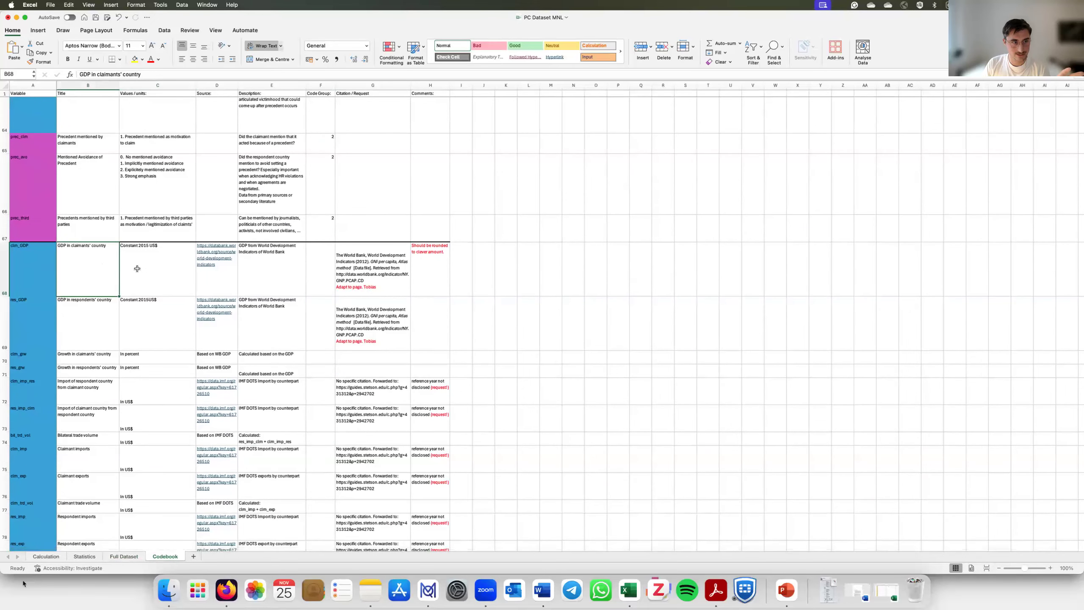
pyautogui.click(219, 259)
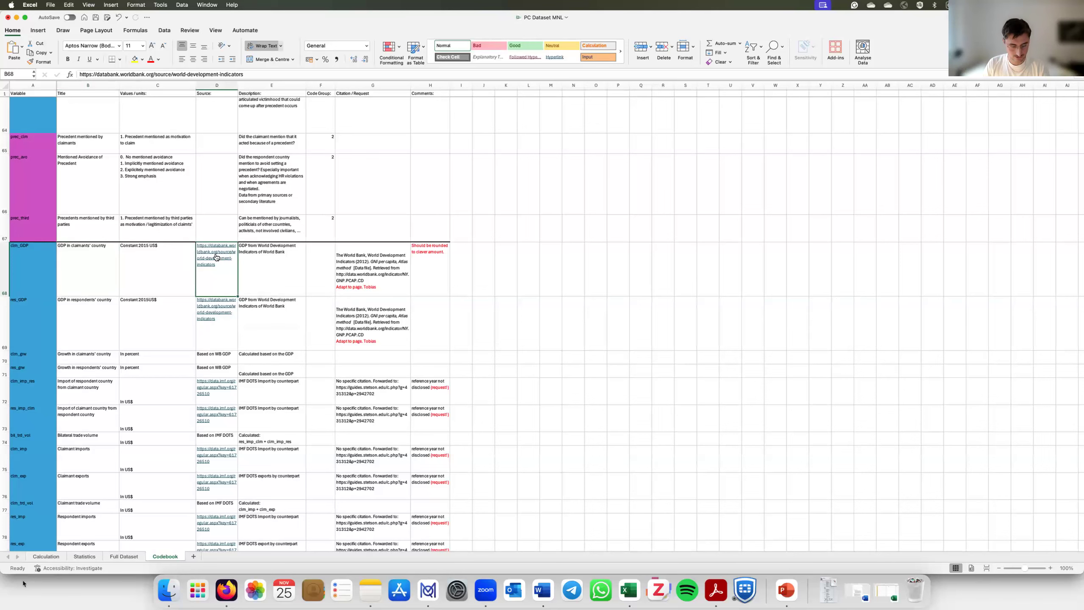
# Step: Open the World Bank source link of the clm_GDP variable, and return to the Full Dataset sheet of the Excel workbook
pyautogui.click(216, 257)
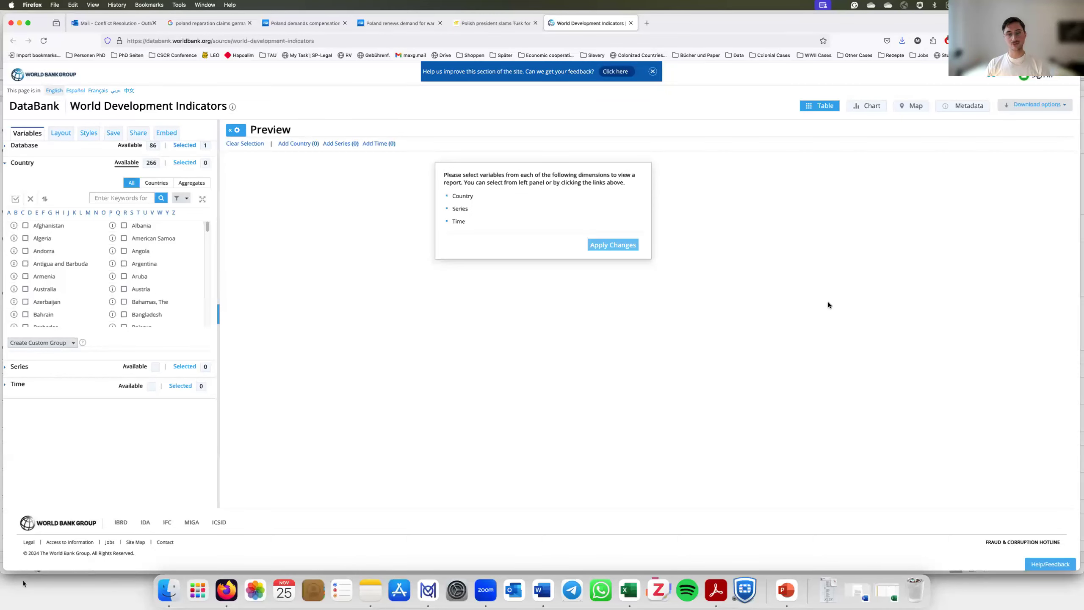
pyautogui.click(630, 590)
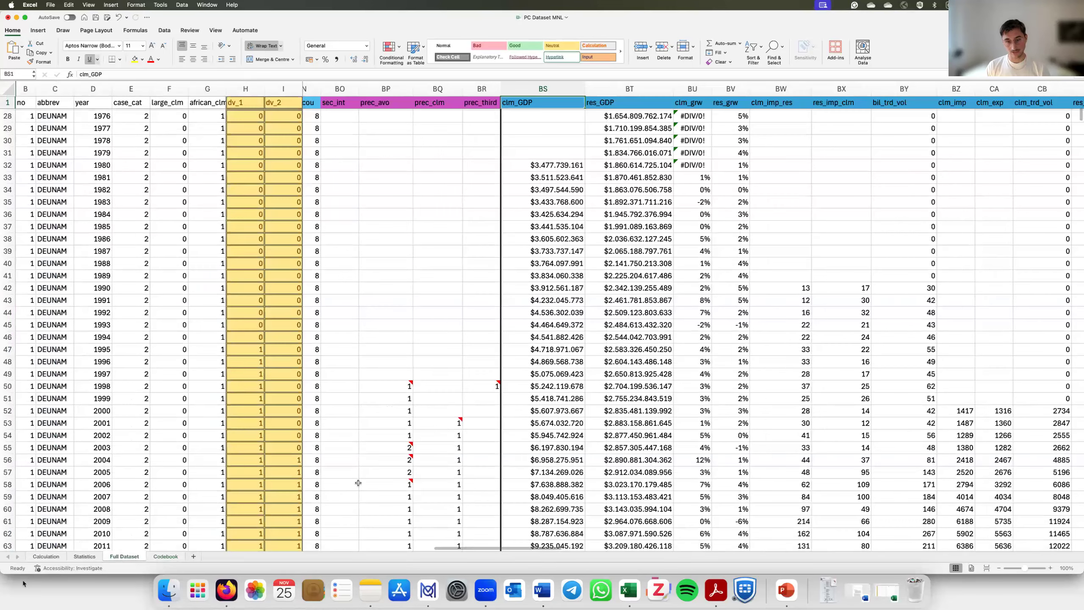
pyautogui.click(123, 556)
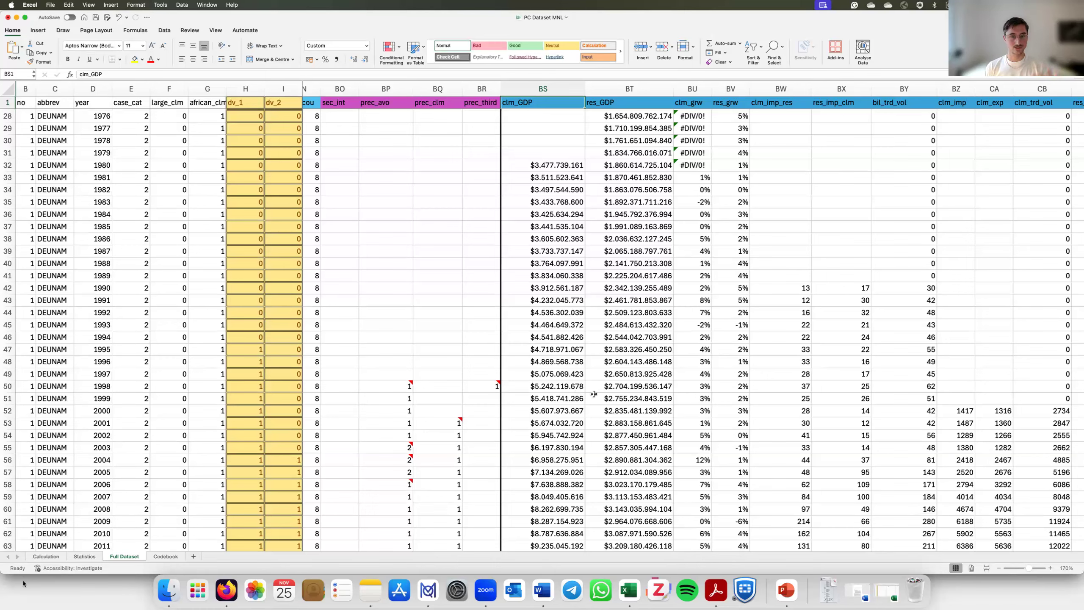
# Step: Inspect the 1997 clm_GDP value and the 1991 res_GDP value of the DEUNAM case
pyautogui.click(583, 373)
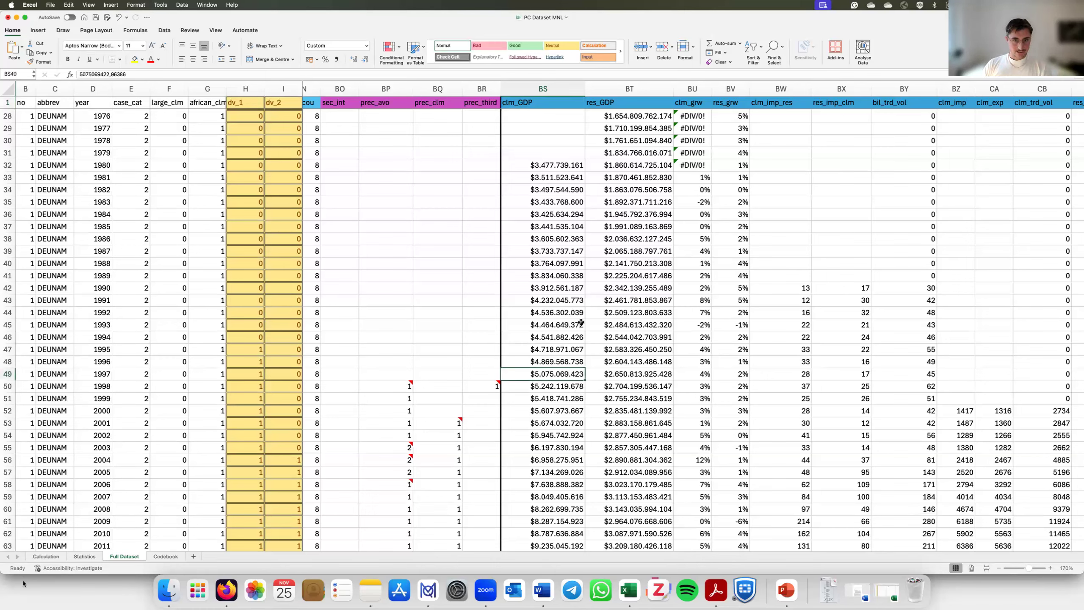
pyautogui.scroll(-1, 563, 273)
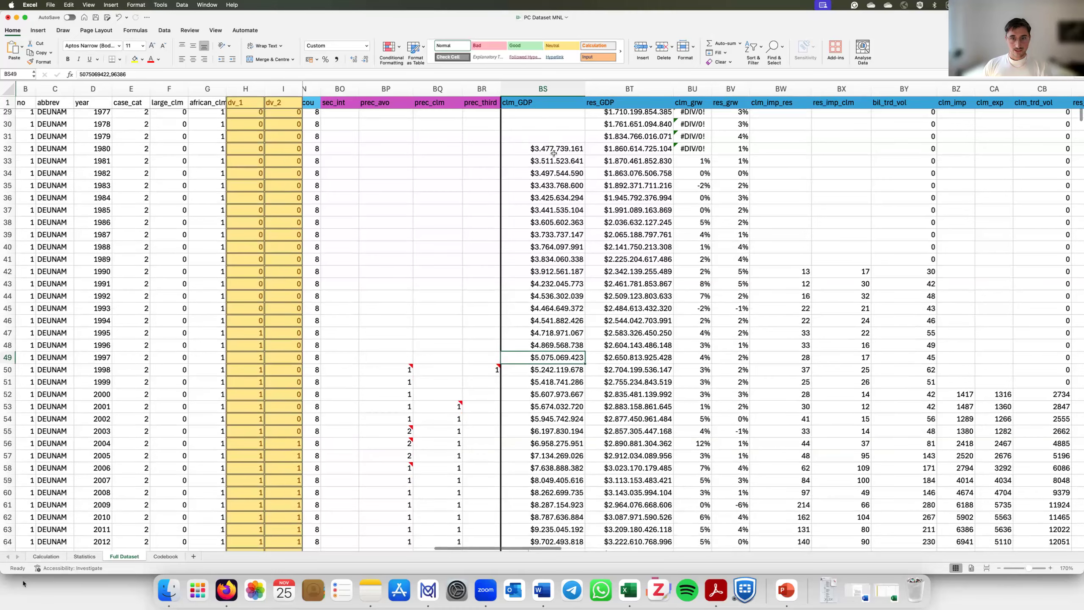
pyautogui.click(639, 285)
# Step: Look through the growth, import, export, trade balance, development aid and debt variables beyond the GDP columns
pyautogui.hscroll(5, 641, 304)
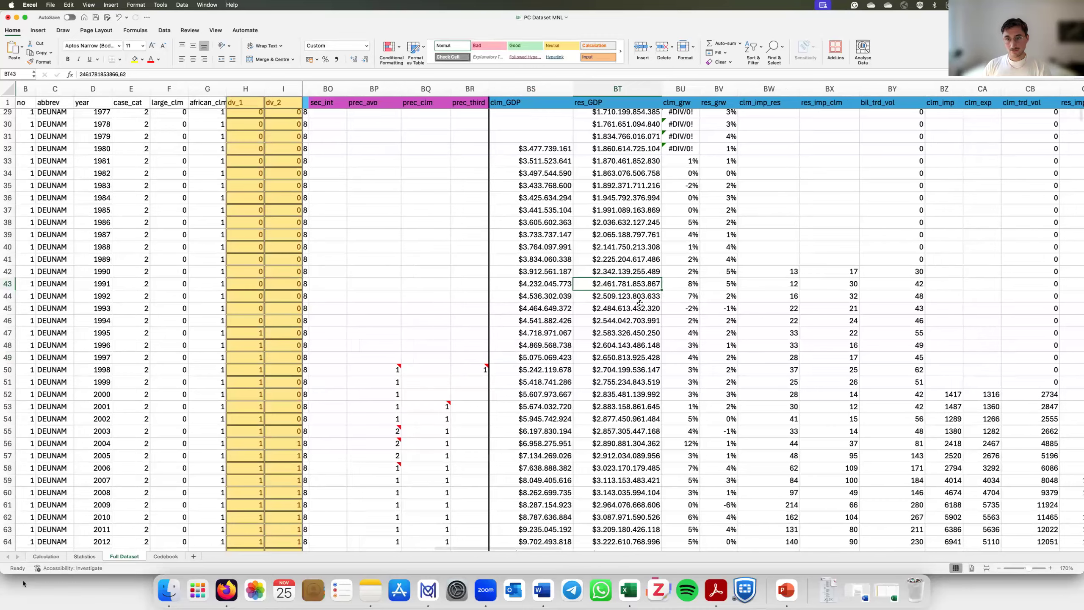
pyautogui.hscroll(7, 647, 309)
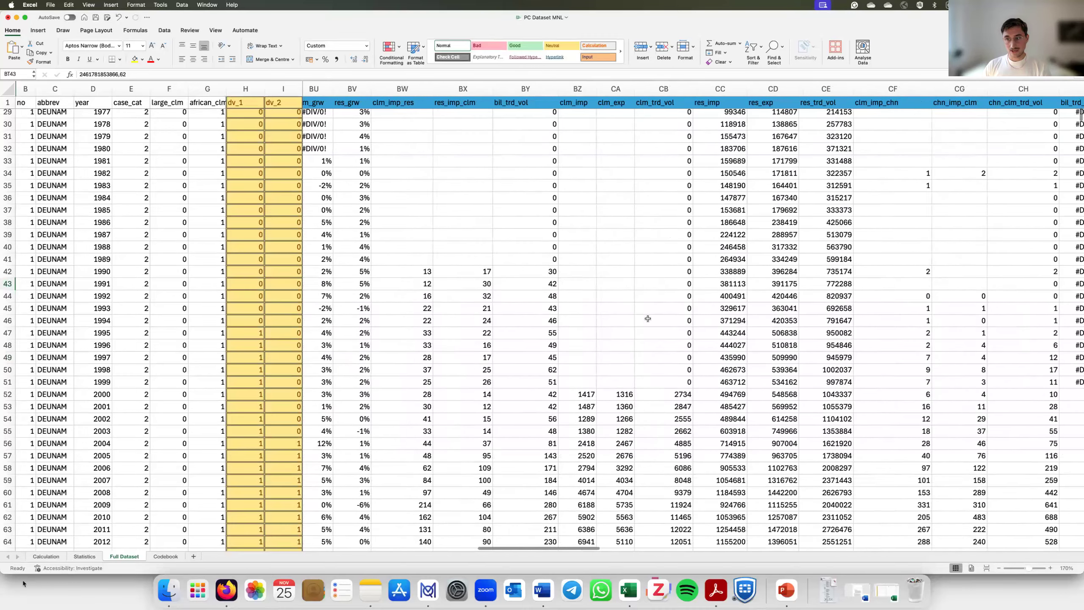
pyautogui.hscroll(5, 648, 319)
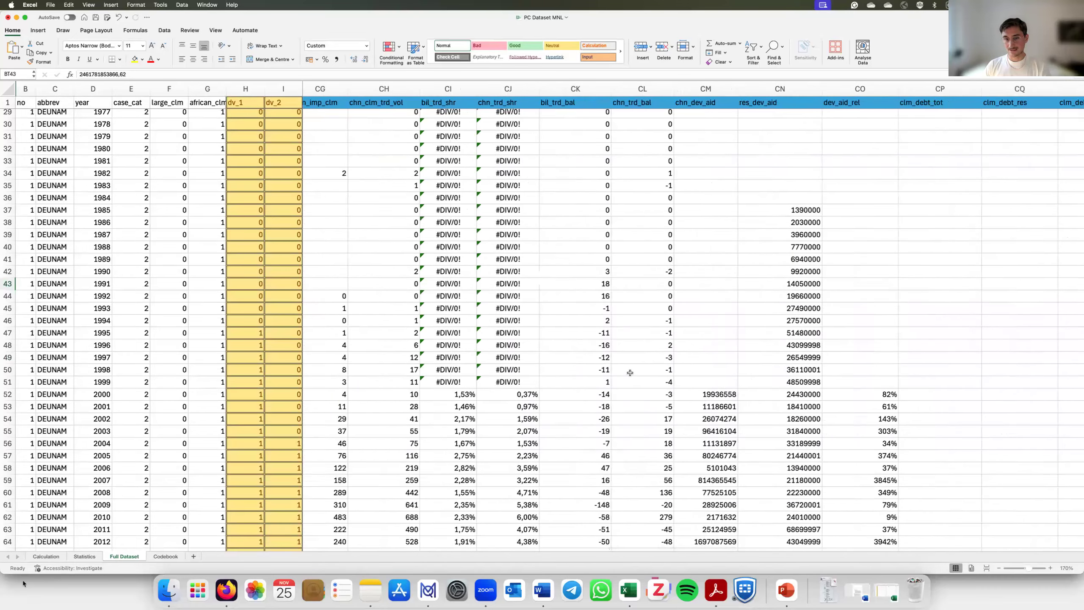
pyautogui.hscroll(-2, 542, 374)
pyautogui.hscroll(-8, 542, 374)
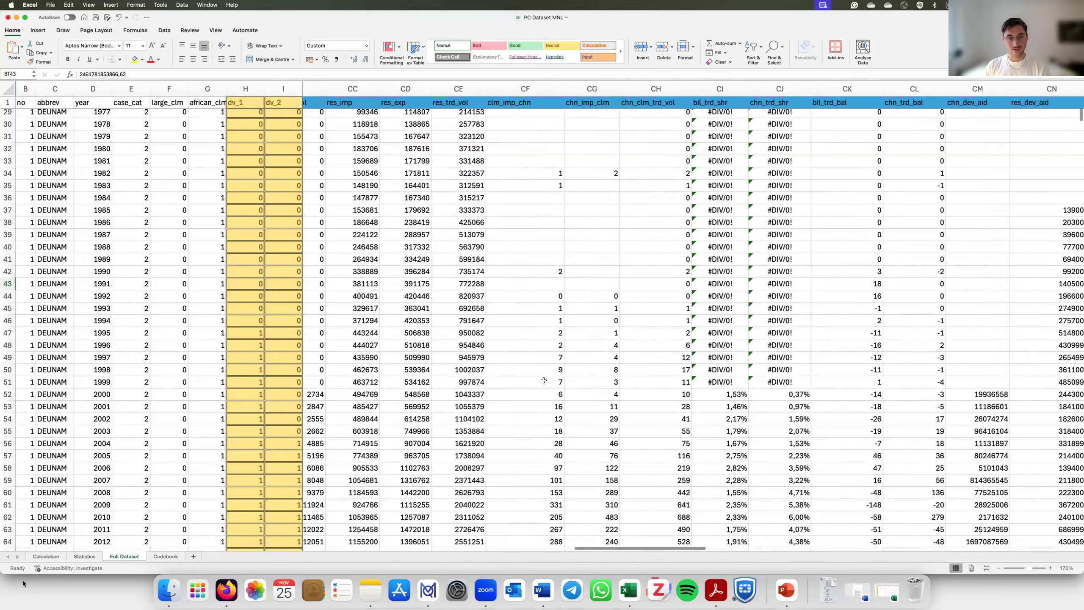
pyautogui.hscroll(-5, 542, 378)
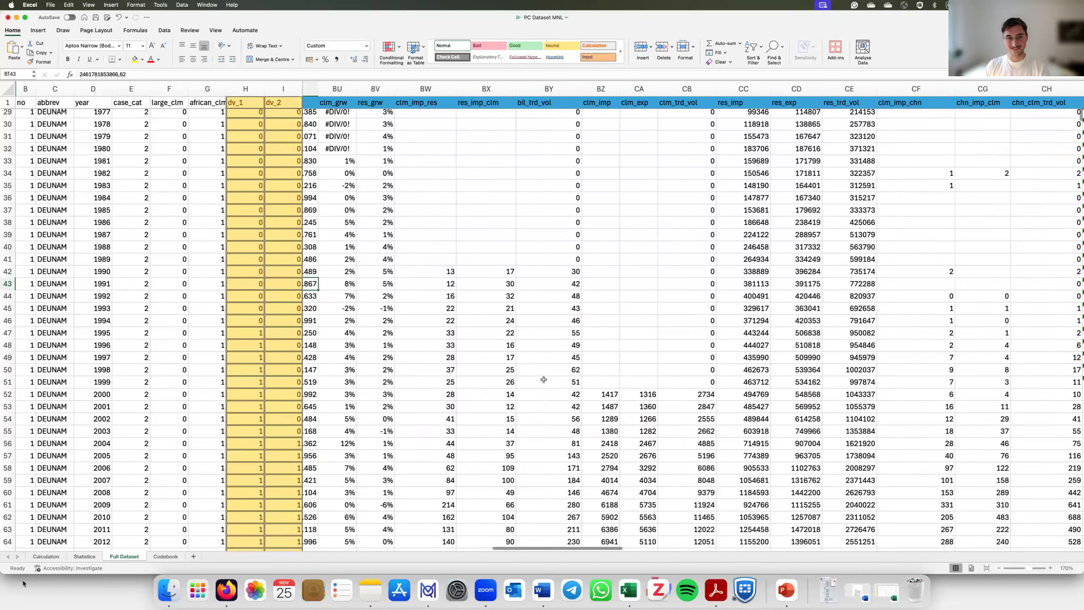
# Step: Examine the res_GDP column across the DEUNAM years and into the start of the DEUTZA case
pyautogui.scroll(-10, 540, 378)
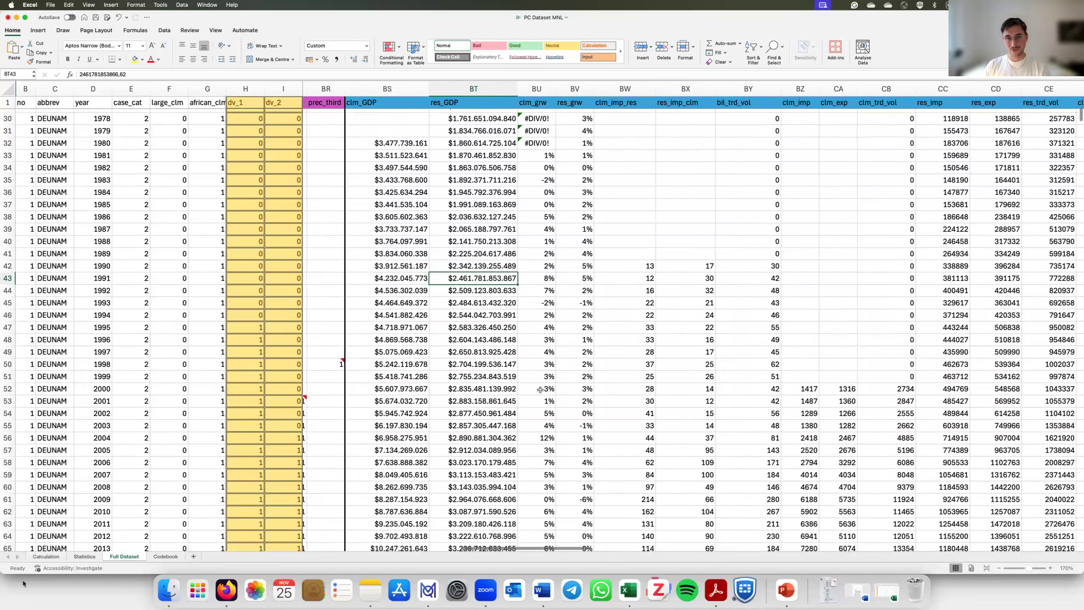
pyautogui.click(502, 262)
pyautogui.click(517, 337)
pyautogui.click(478, 364)
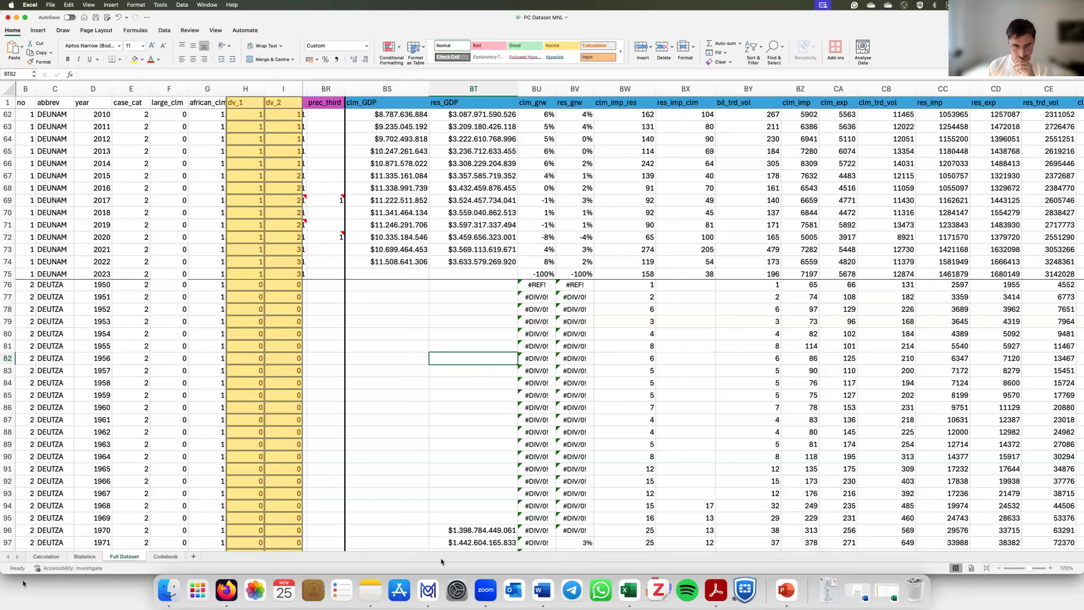
# Step: Switch to the Master File Postcolonial project in MAXQDA, code the highlighted apology passage with Reaction, and add a subcode named Test beneath it
pyautogui.click(429, 592)
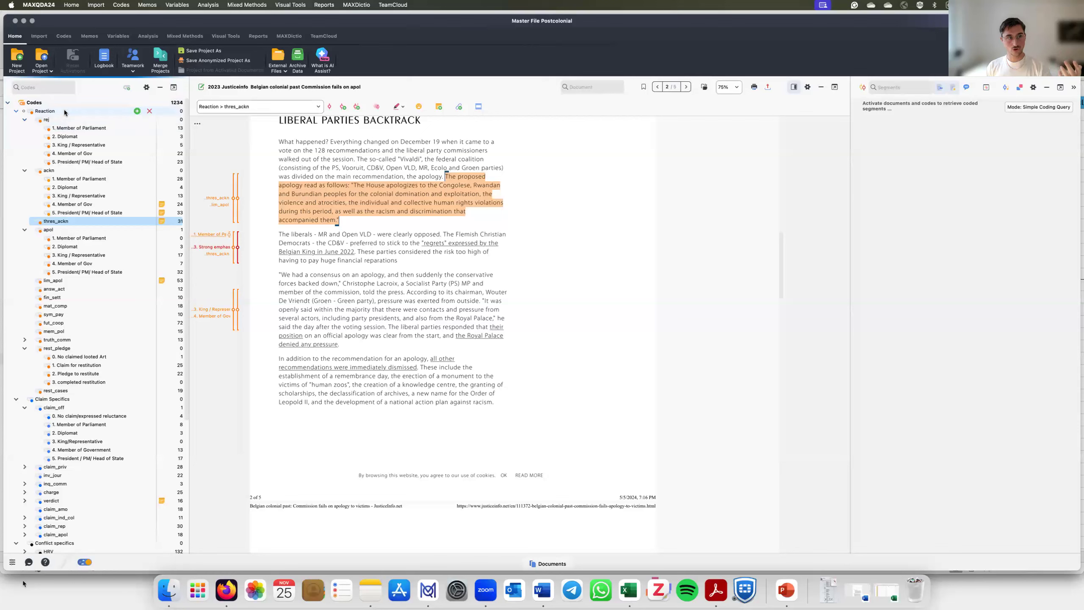
pyautogui.click(64, 110)
pyautogui.rightClick(64, 109)
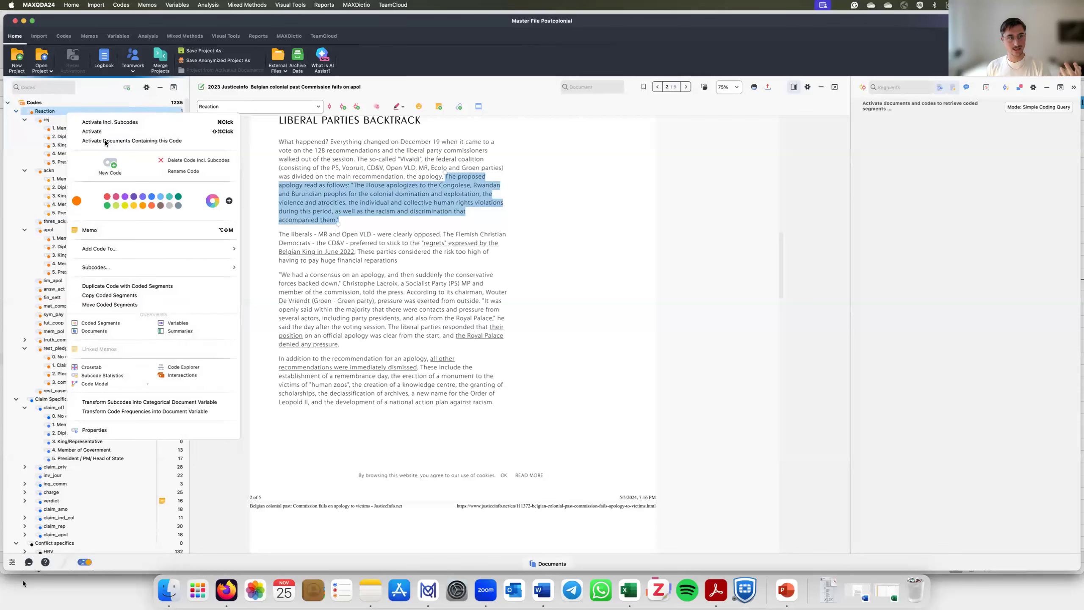
pyautogui.click(115, 164)
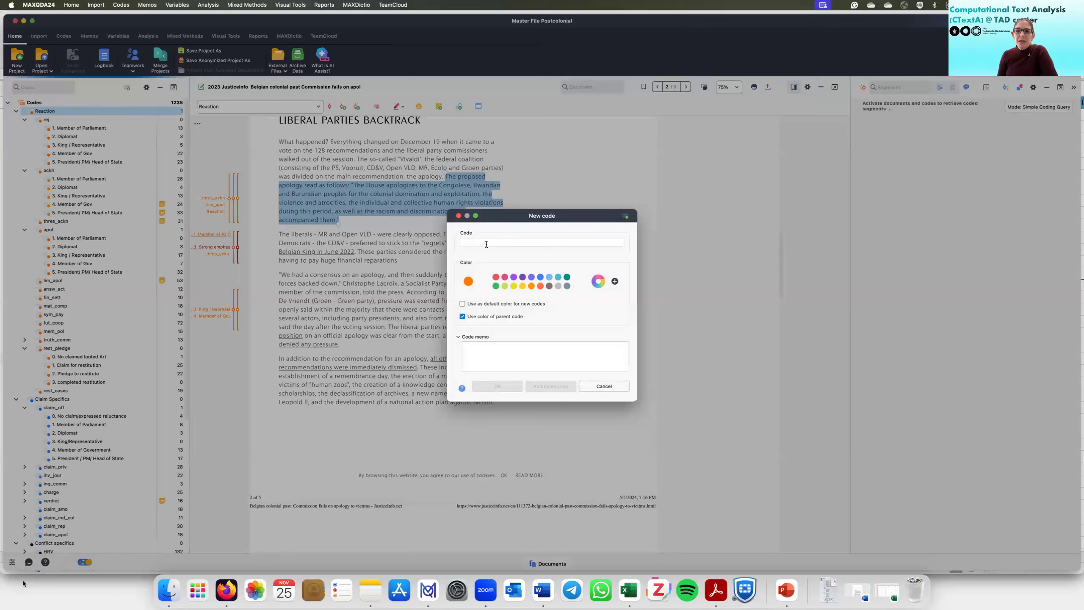
pyautogui.write('T')
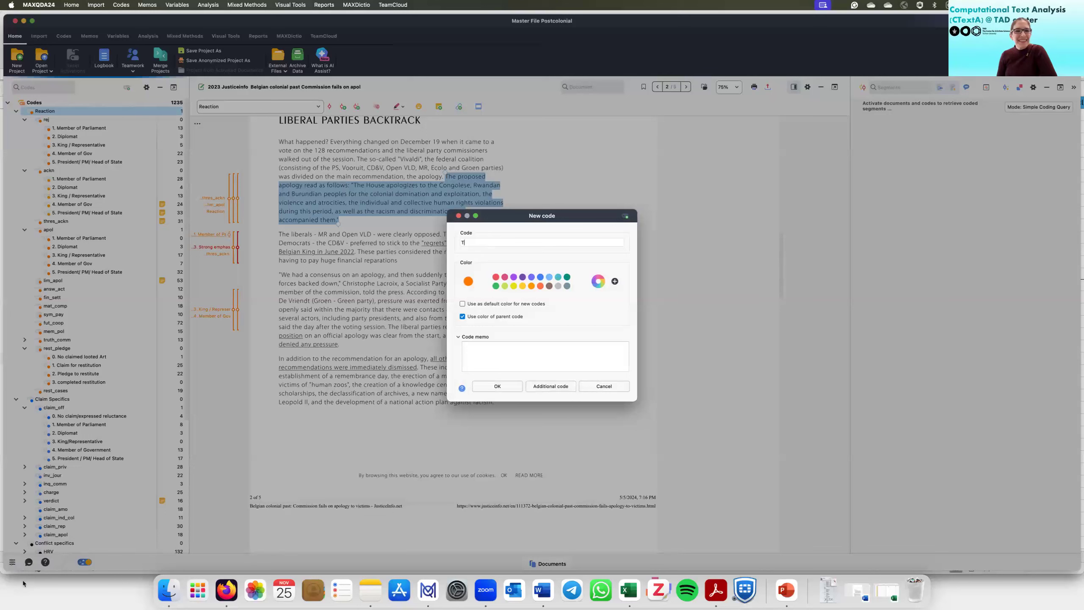
pyautogui.write('est')
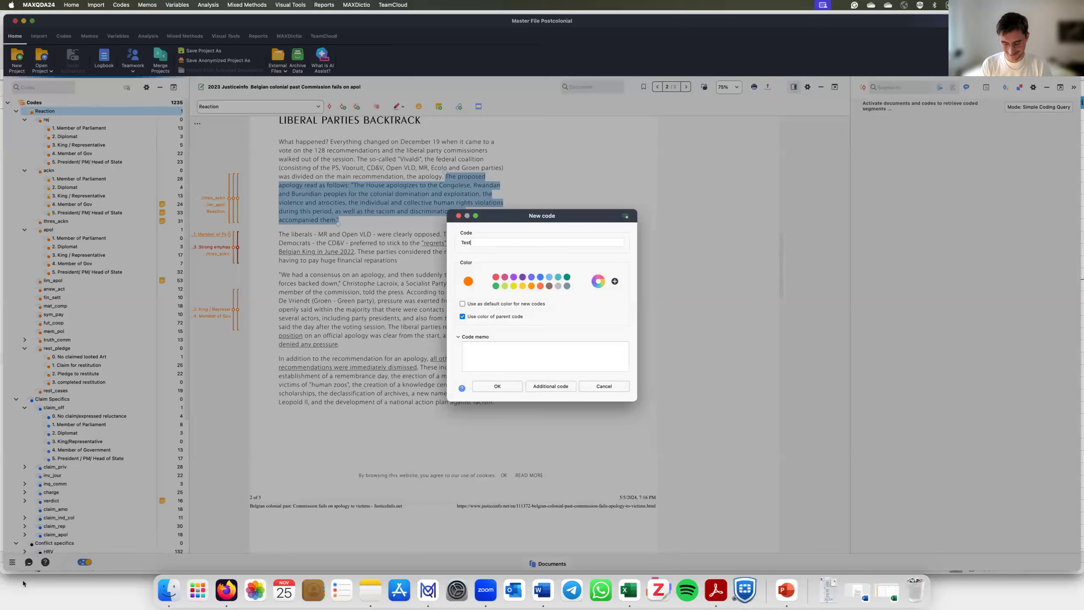
pyautogui.press('Return')
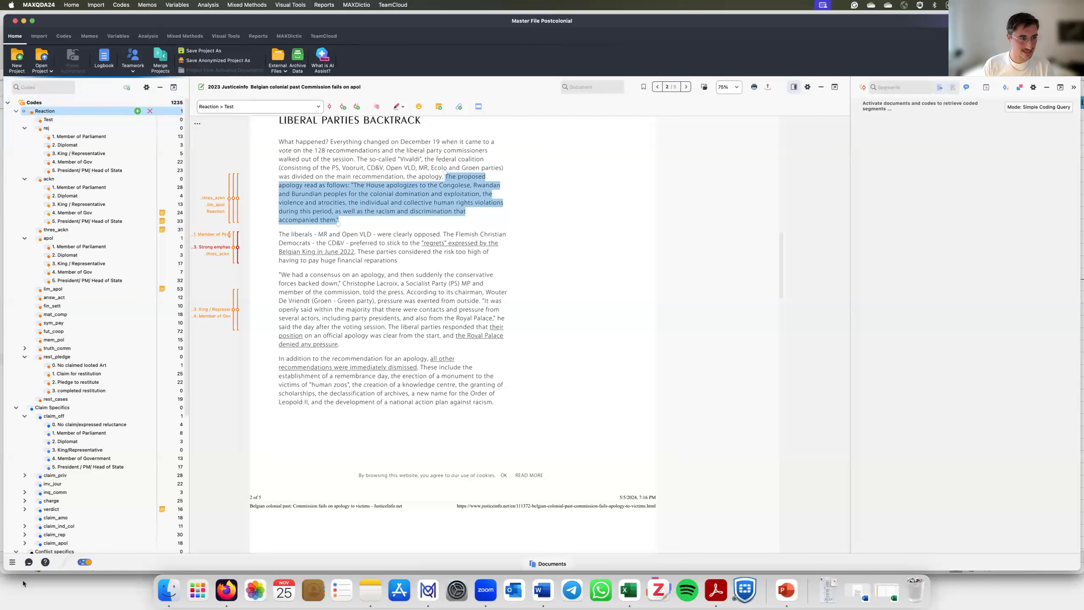
# Step: Code the selected apology passage with Test and change that code's colour to purple
pyautogui.moveTo(384, 196); pyautogui.dragTo(48, 119)
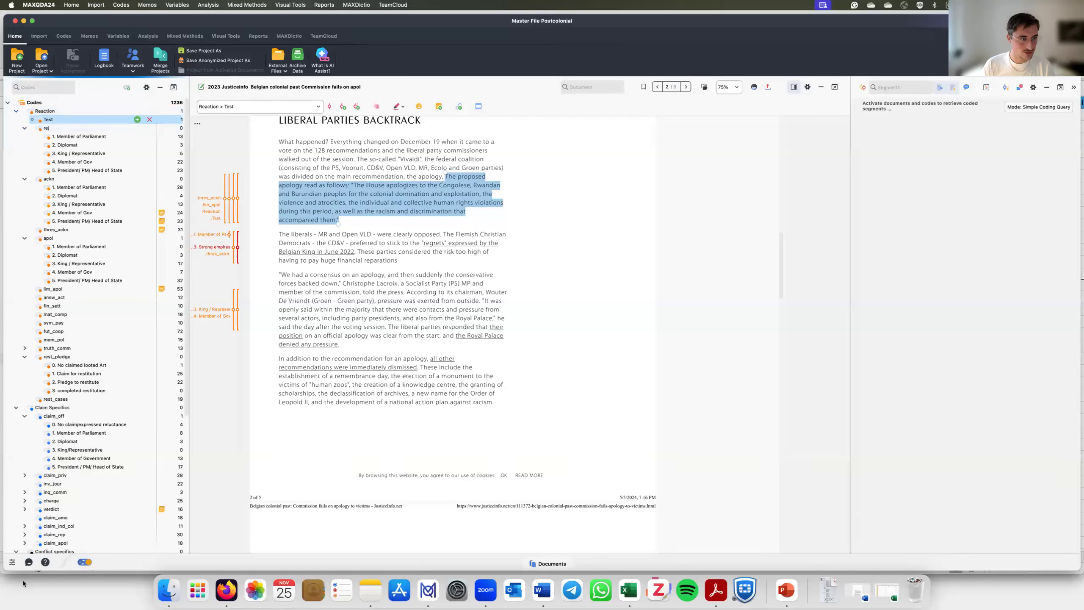
pyautogui.rightClick(62, 122)
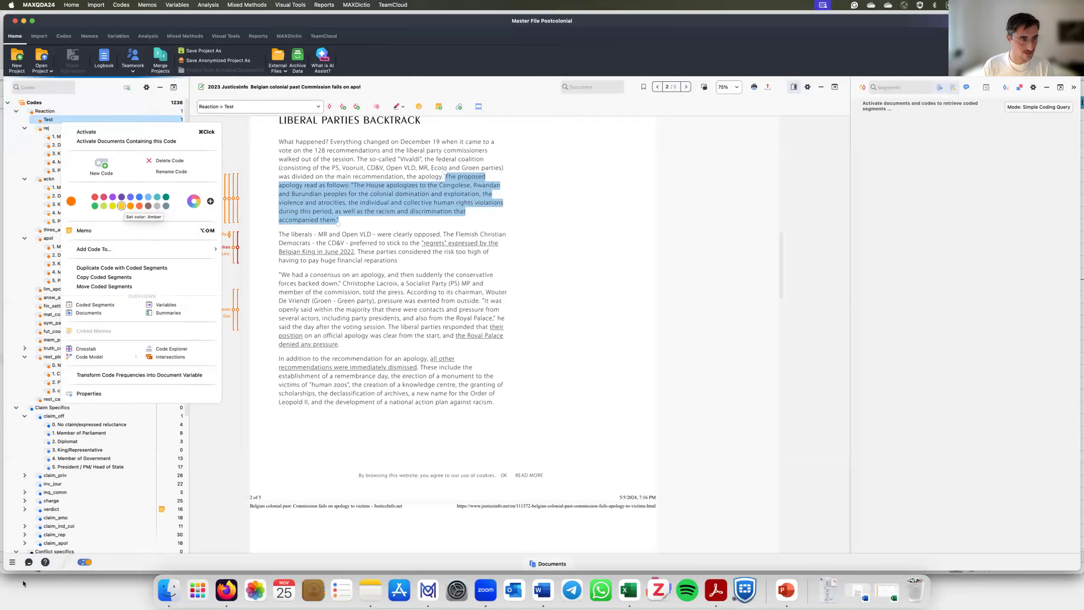
pyautogui.click(122, 197)
# Step: Add a subcode named Test II under Test and assign it to the selected apology passage
pyautogui.rightClick(84, 120)
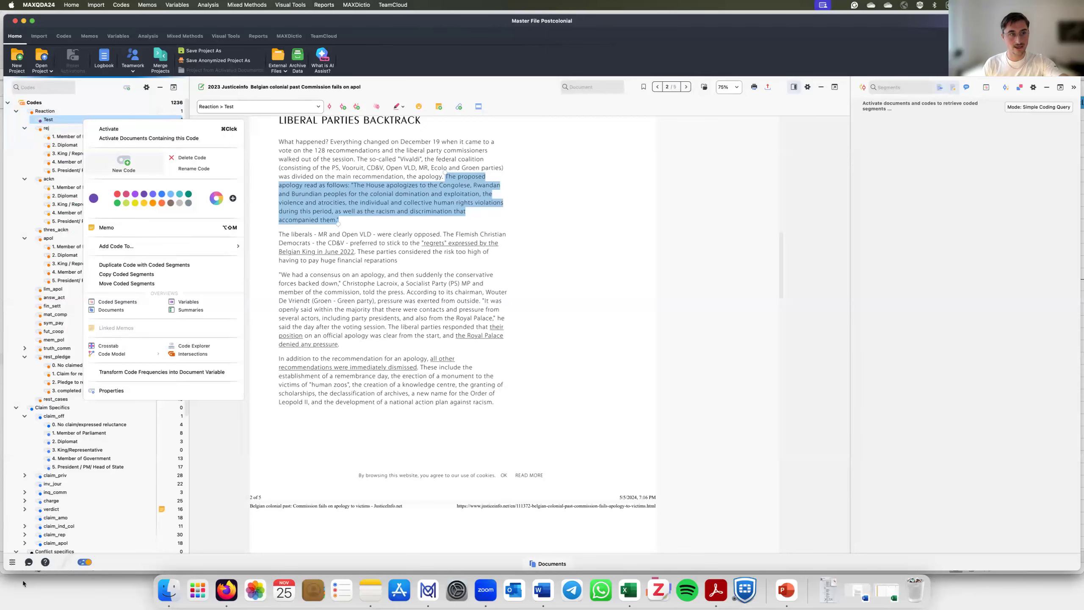
pyautogui.click(123, 164)
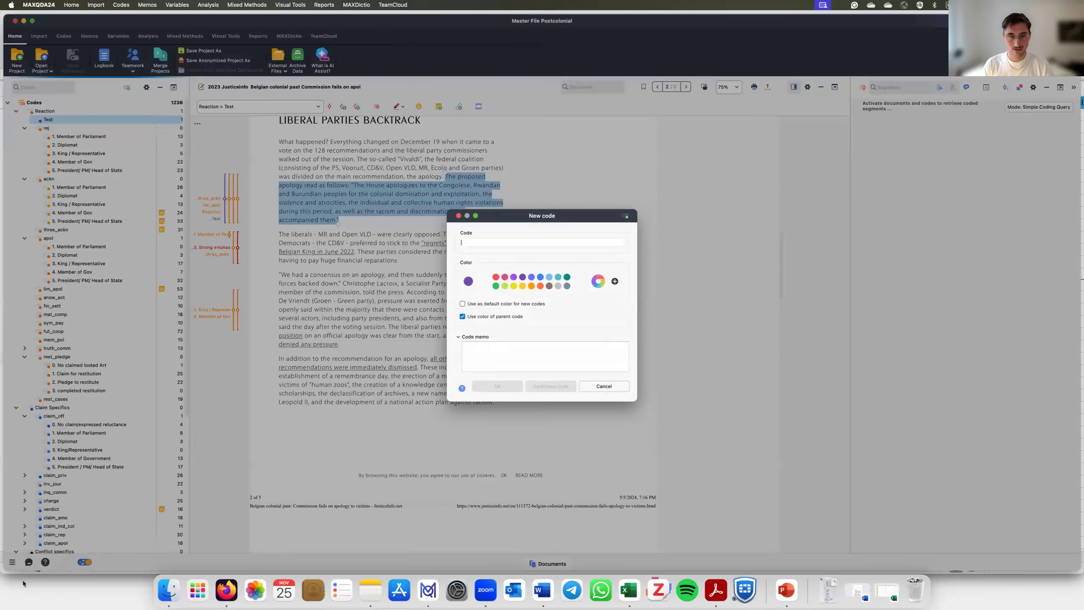
pyautogui.write('Test II')
pyautogui.press('Return')
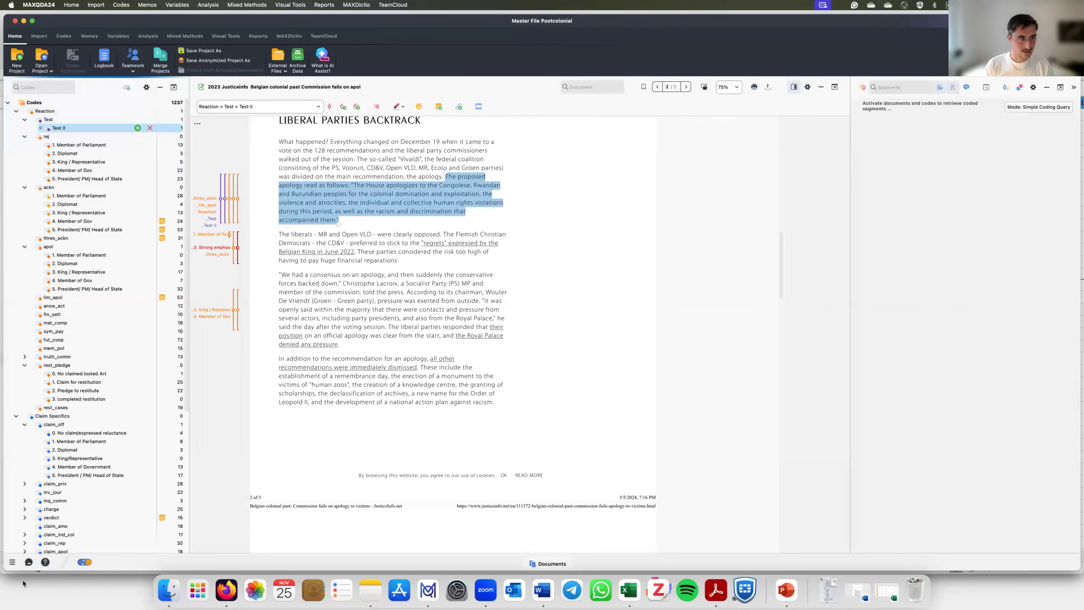
# Step: Add two subcodes named Test yes and Test no under Test II
pyautogui.rightClick(60, 128)
pyautogui.click(86, 176)
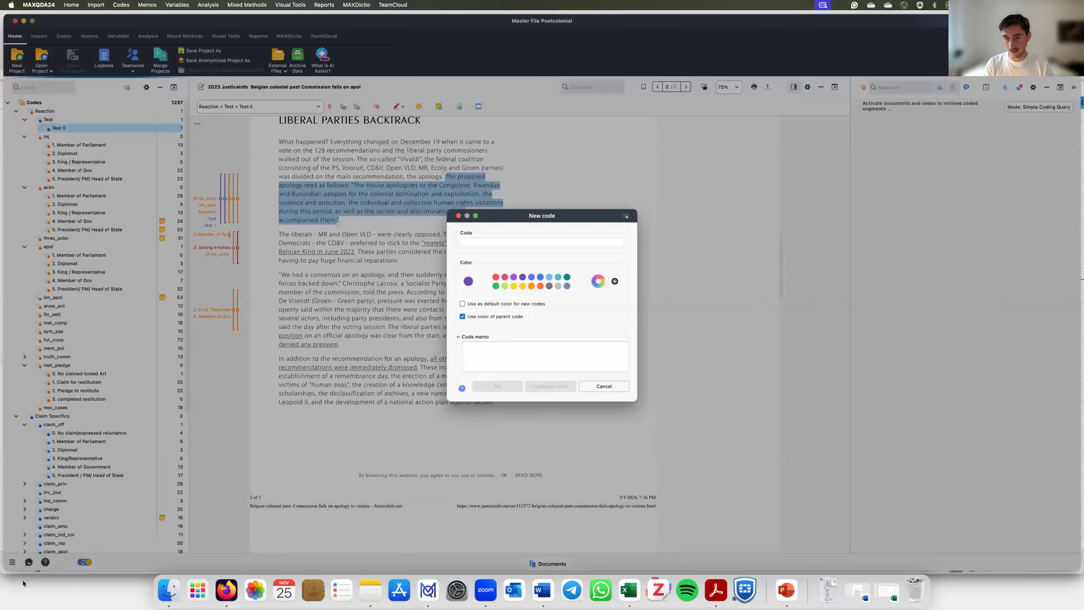
pyautogui.write('Test')
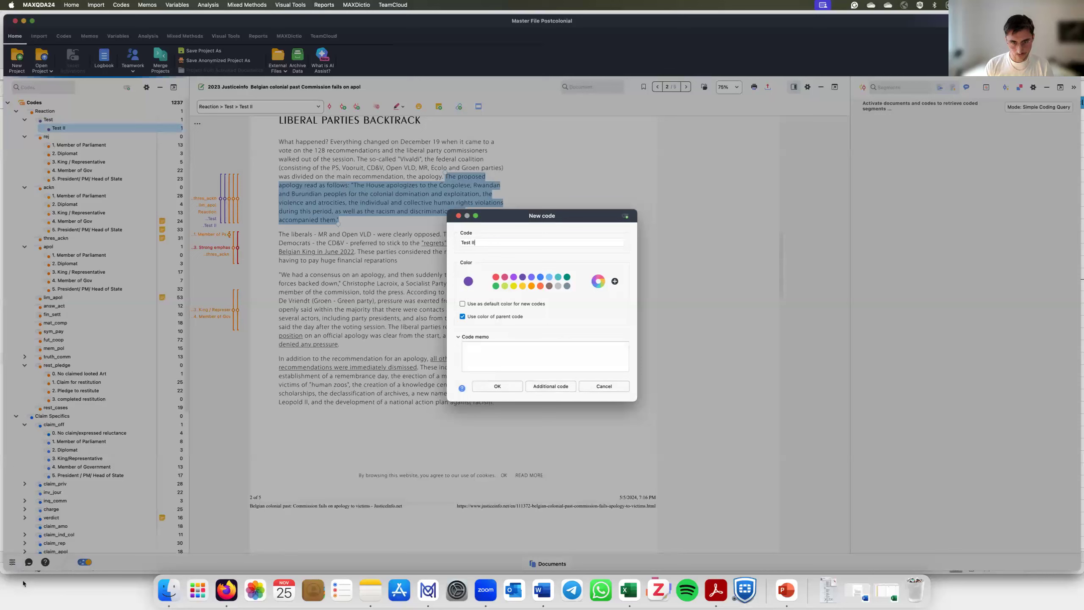
pyautogui.write(' yes')
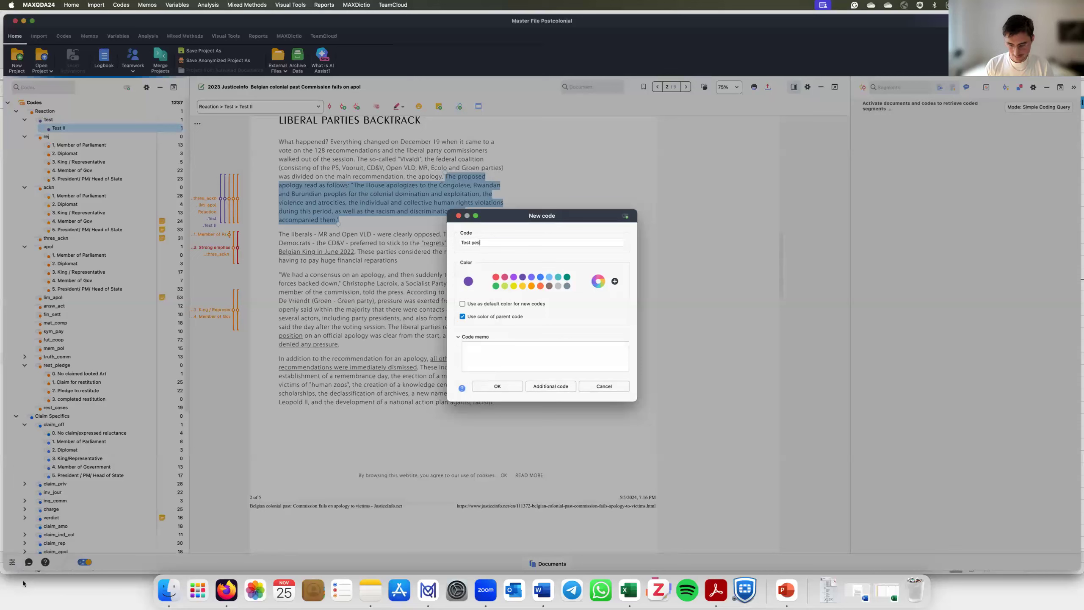
pyautogui.click(564, 389)
pyautogui.write('Test')
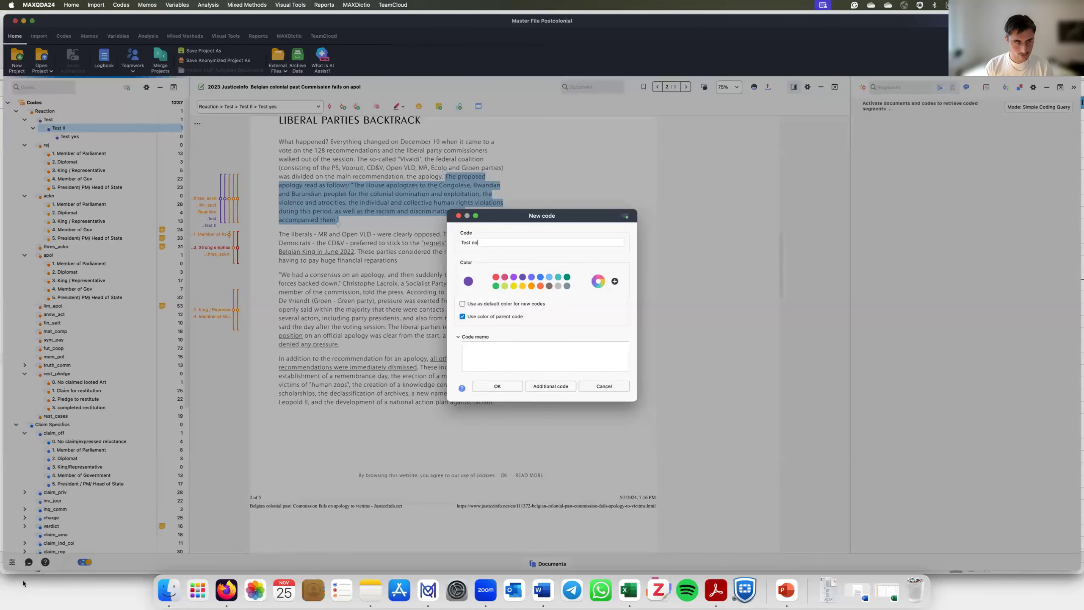
pyautogui.press('Return')
# Step: Code the selected passage with Test yes and Test no, colouring Test yes green and Test no red
pyautogui.moveTo(390, 196); pyautogui.dragTo(88, 145)
pyautogui.rightClick(88, 145)
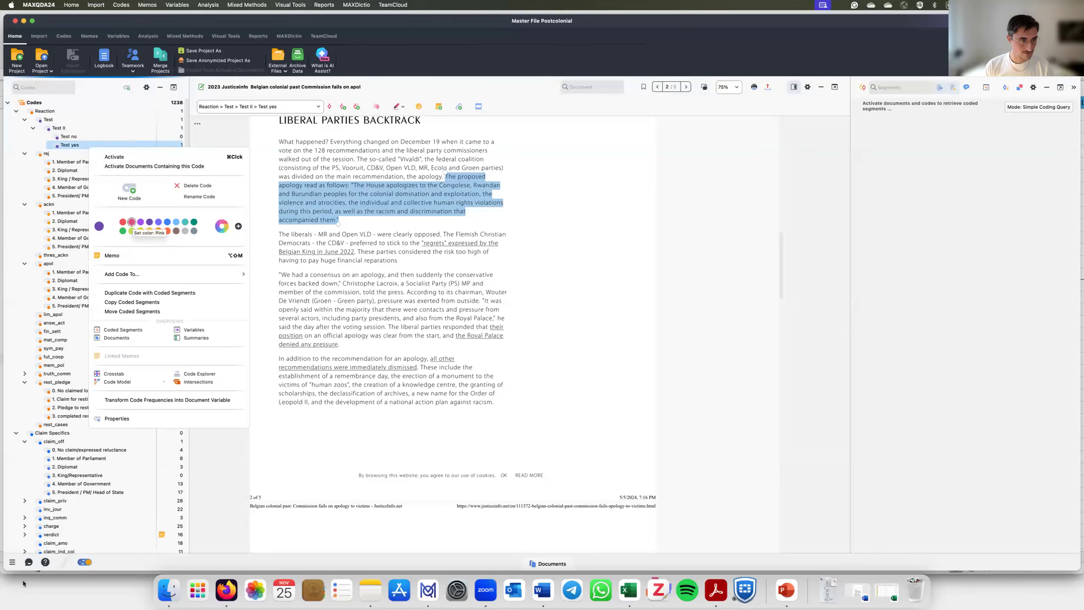
pyautogui.click(122, 231)
pyautogui.click(68, 137)
pyautogui.rightClick(81, 138)
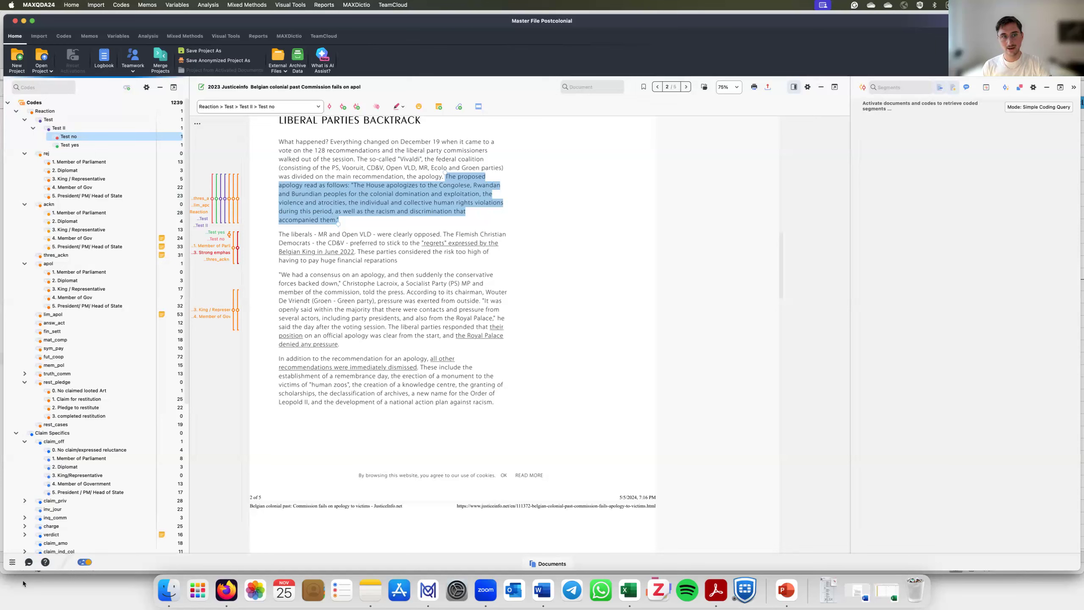
pyautogui.click(291, 211)
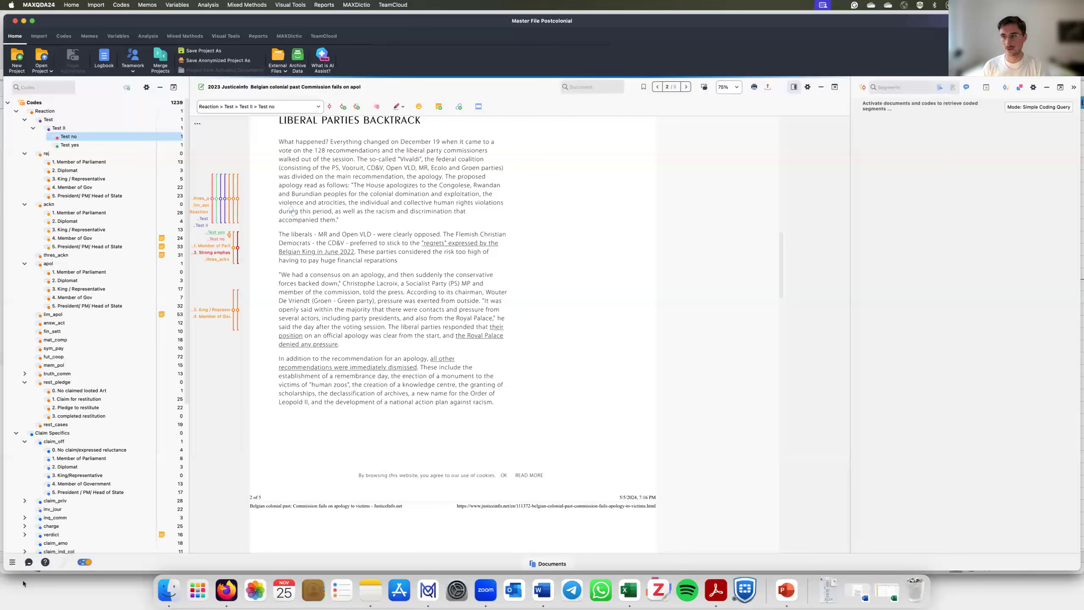
# Step: Merge the Test no and Test yes codes into a single code under Test II
pyautogui.moveTo(216, 199)
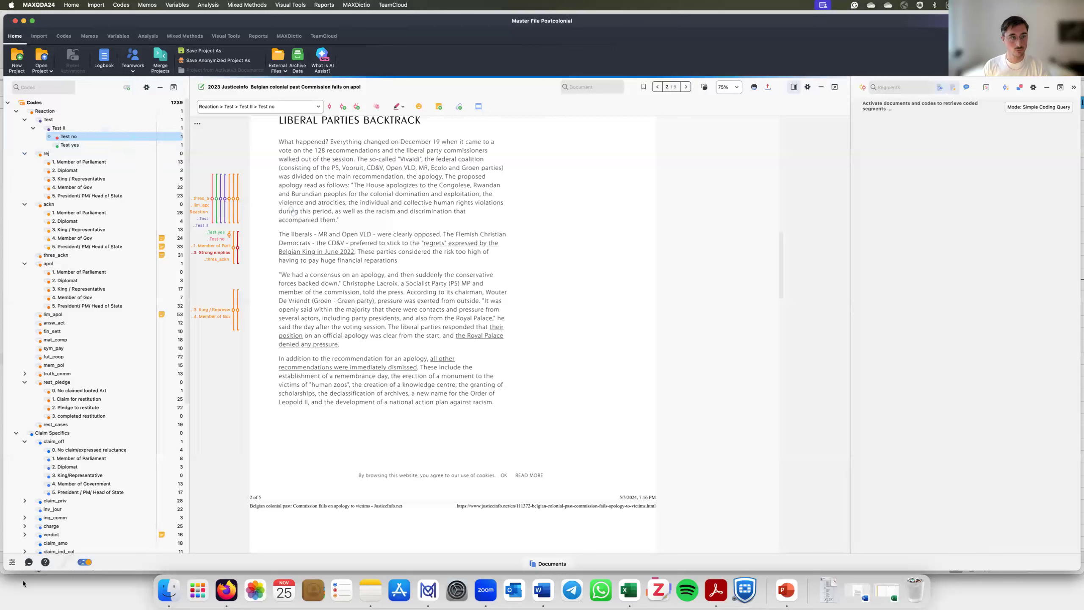
pyautogui.click(69, 145)
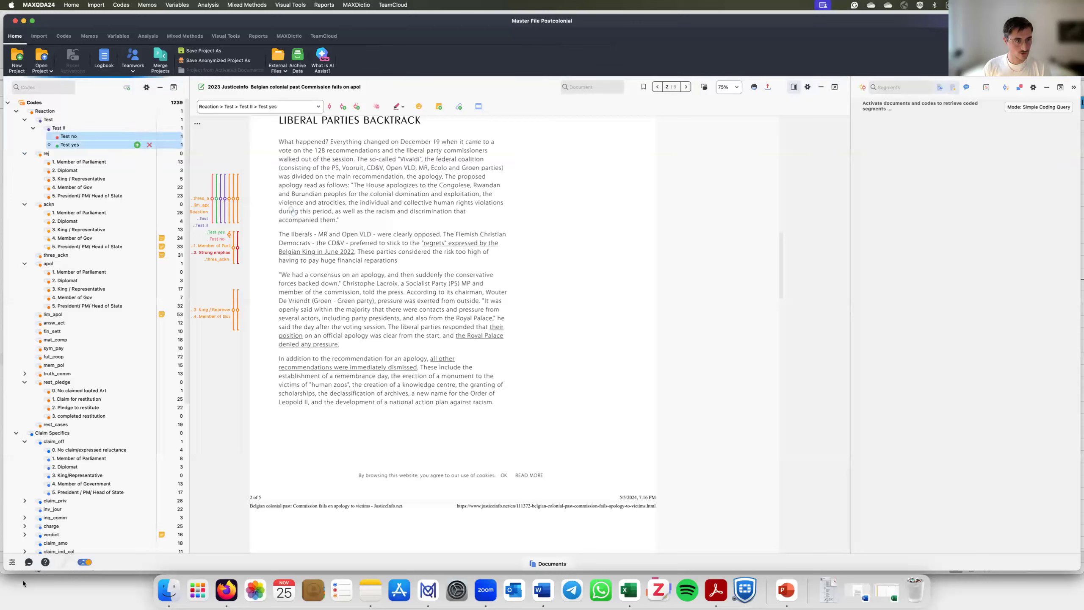
pyautogui.rightClick(112, 145)
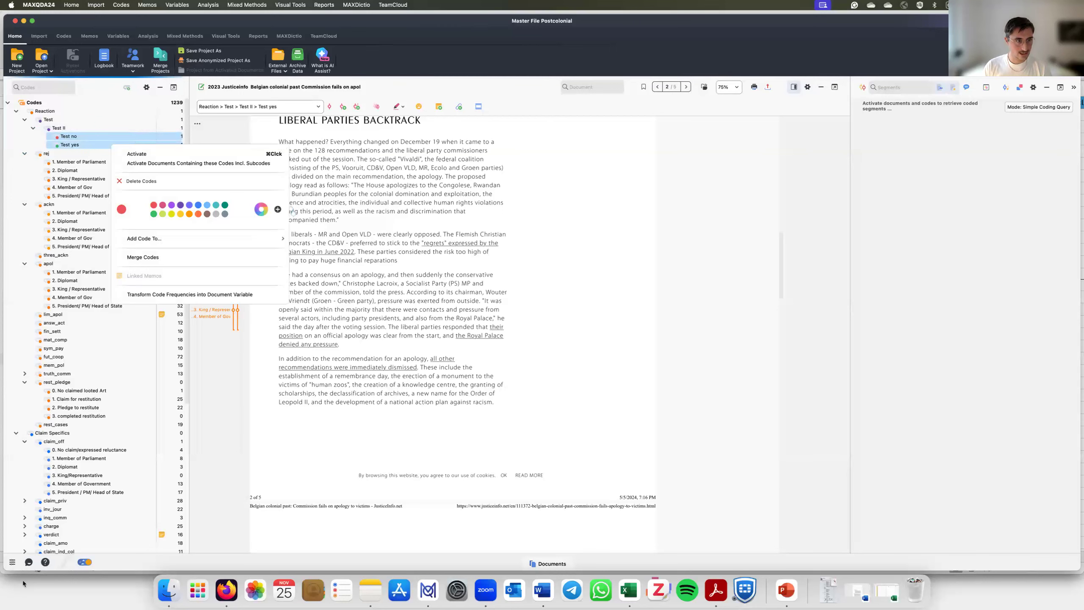
pyautogui.click(143, 257)
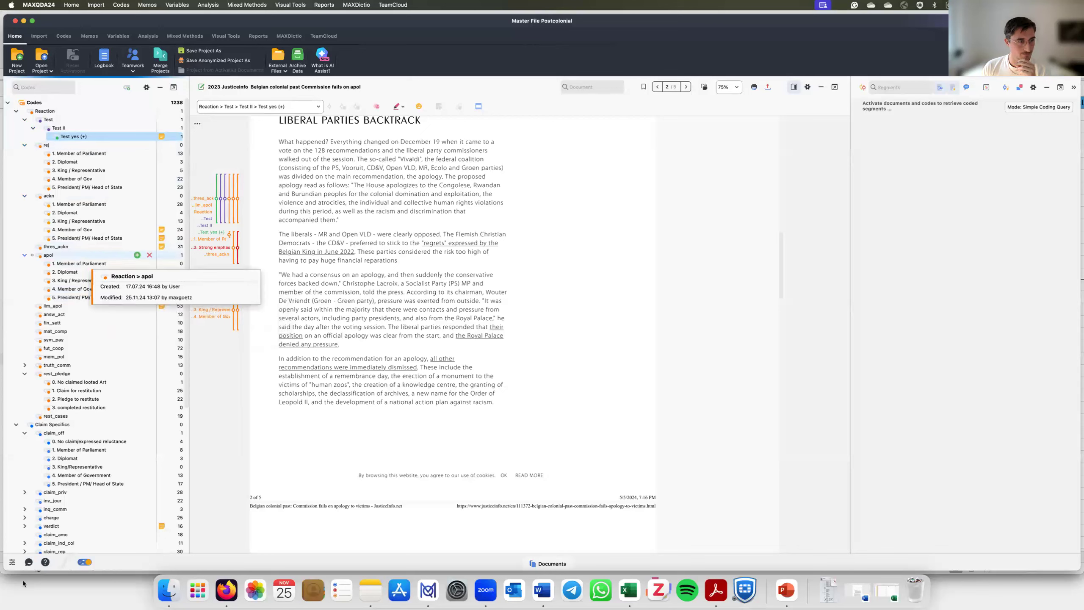
# Step: Add a new subcode named Test 5 under the rej code
pyautogui.click(62, 145)
pyautogui.rightClick(62, 146)
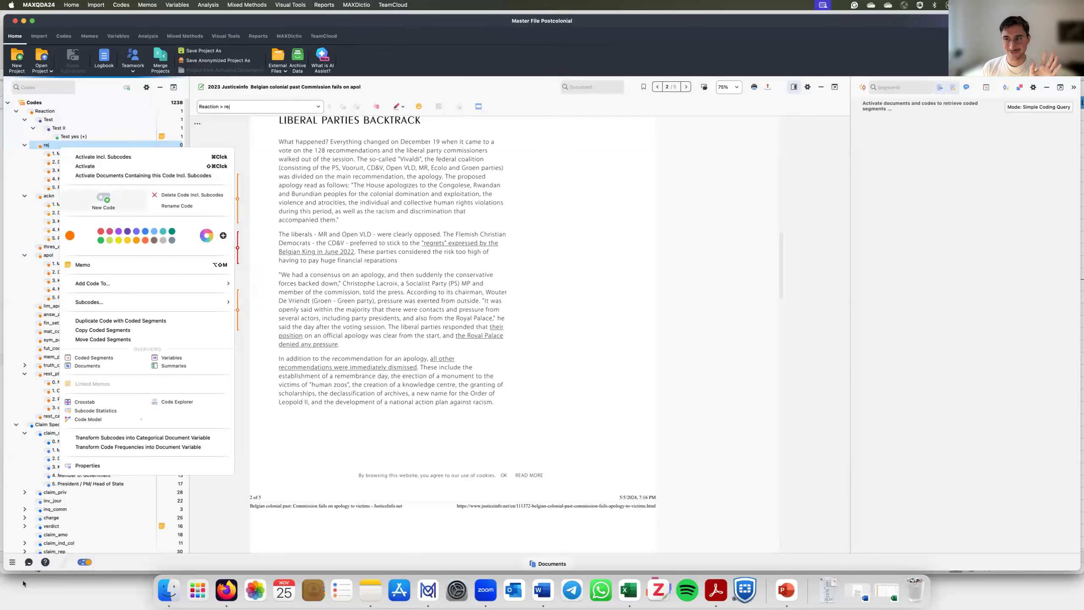
pyautogui.click(104, 200)
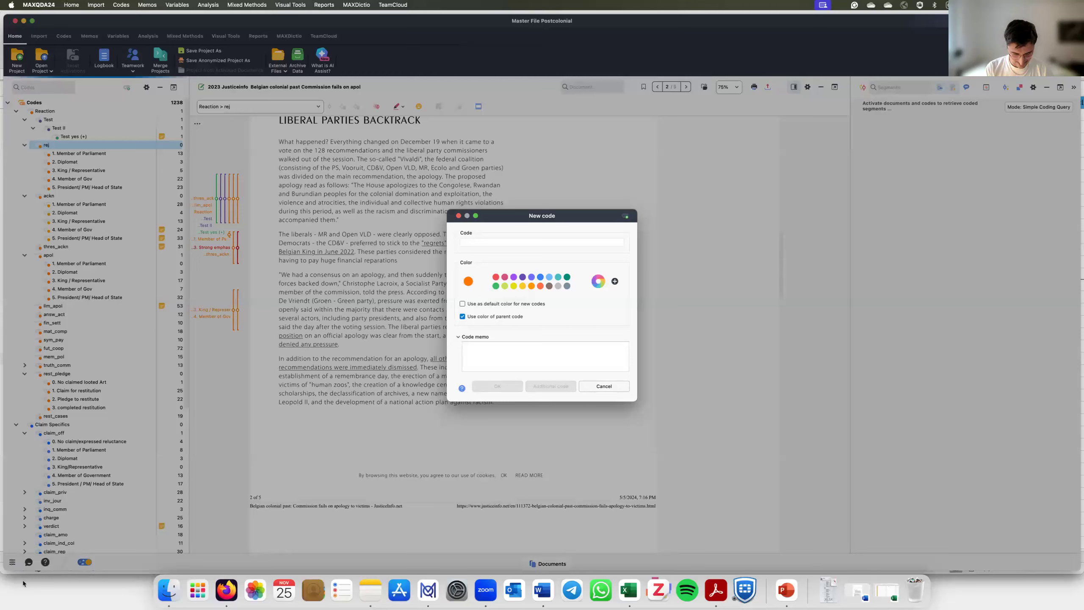
pyautogui.write('Test 5')
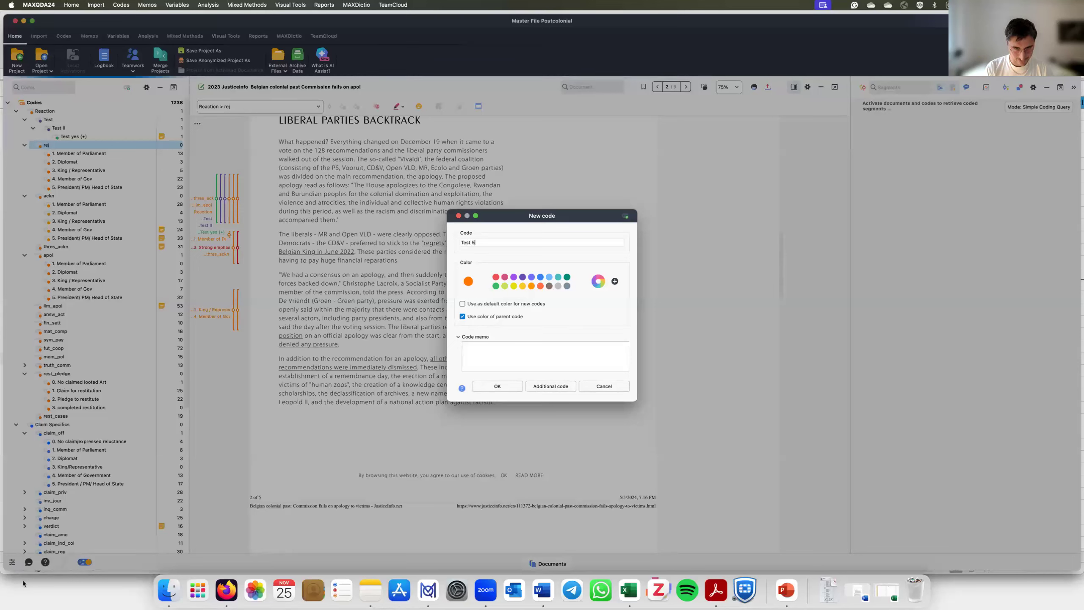
pyautogui.press('Return')
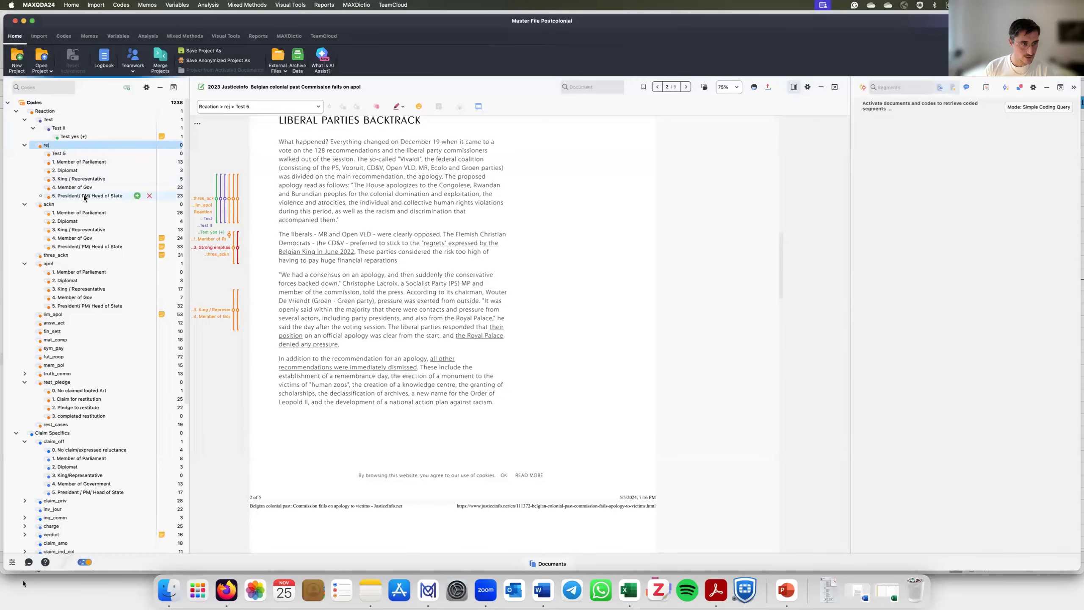
# Step: Activate the President/PM/Head of State code under rej together with the DEU-NAM document set to retrieve the matching coded segments
pyautogui.click(42, 196)
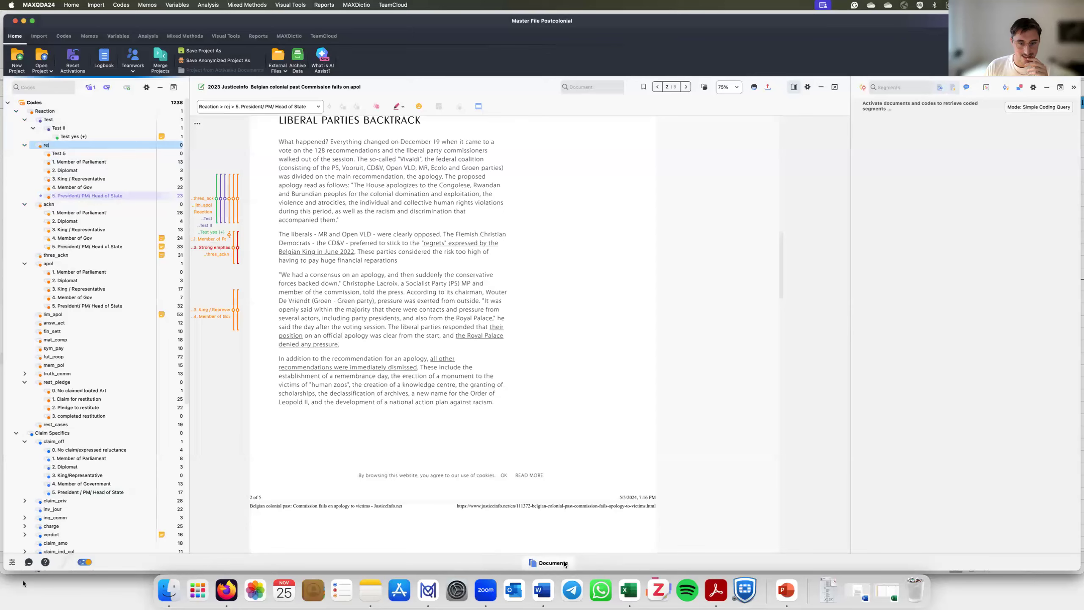
pyautogui.click(551, 563)
pyautogui.scroll(-20, 113, 368)
pyautogui.scroll(-15, 117, 401)
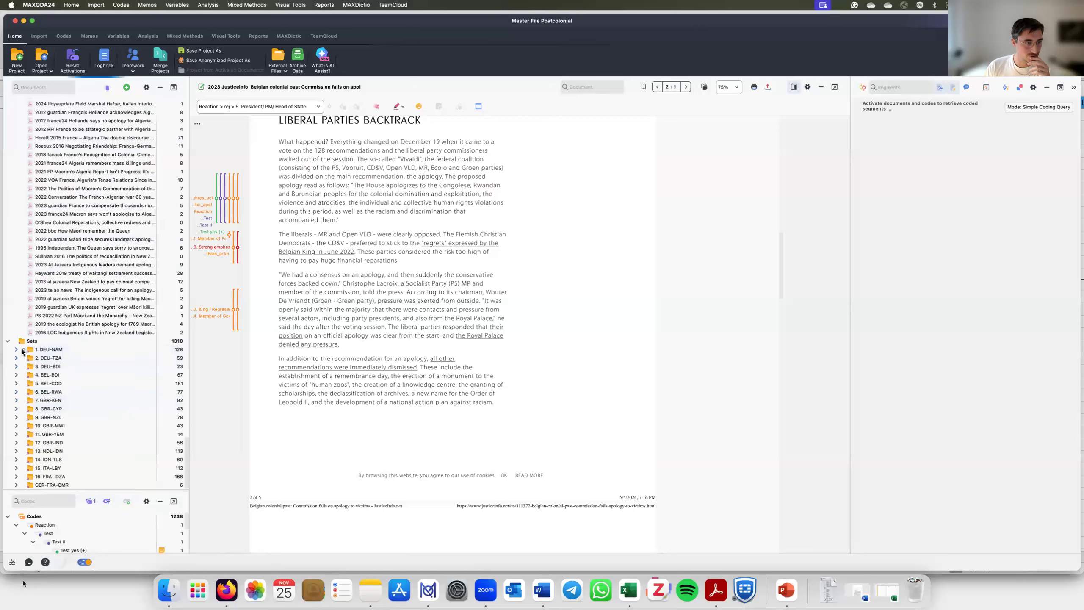
pyautogui.click(23, 350)
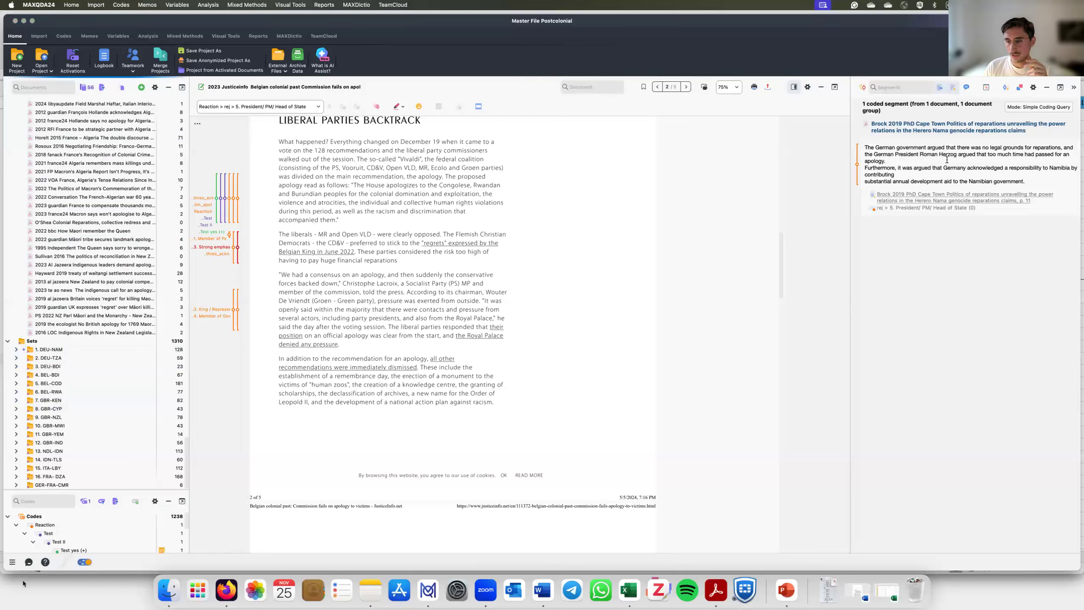
# Step: Examine the segment retrieved for DEU-NAM, reading its source title and the quoted passage
pyautogui.click(867, 99)
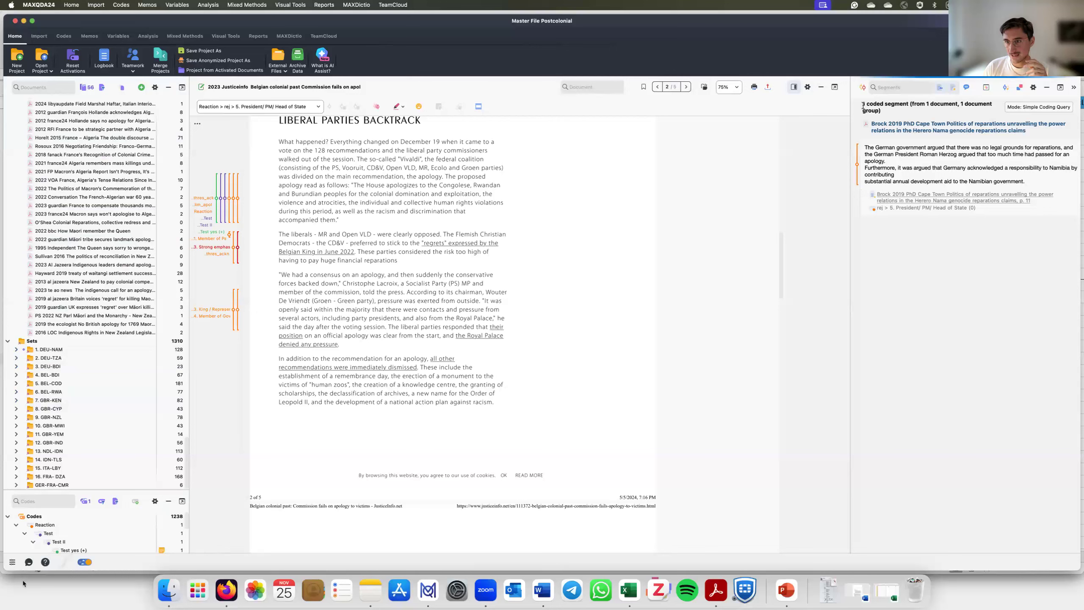
pyautogui.moveTo(868, 123); pyautogui.dragTo(1046, 184)
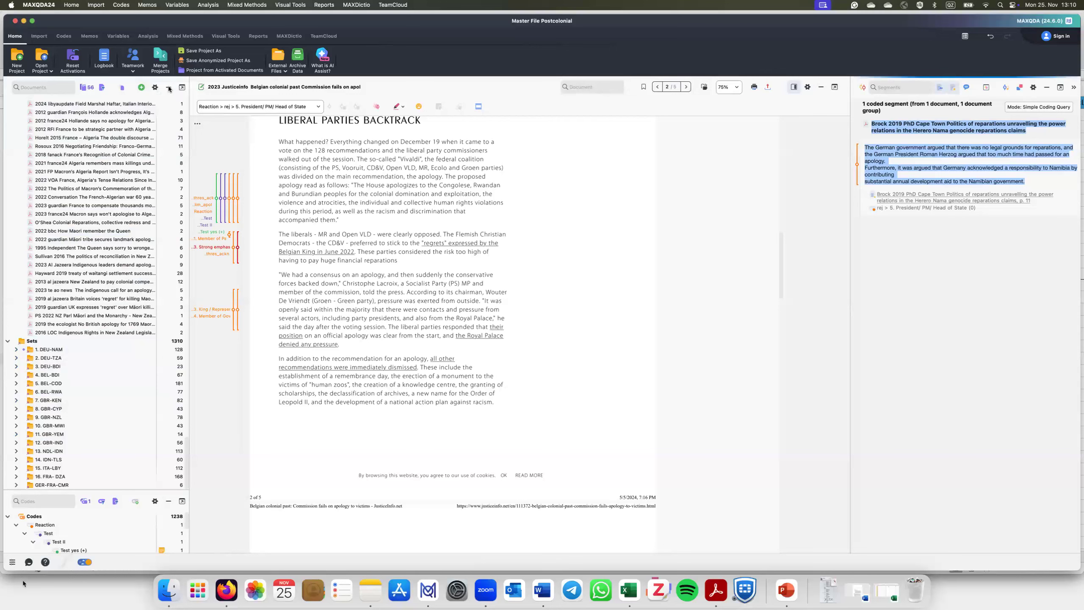
pyautogui.click(915, 159)
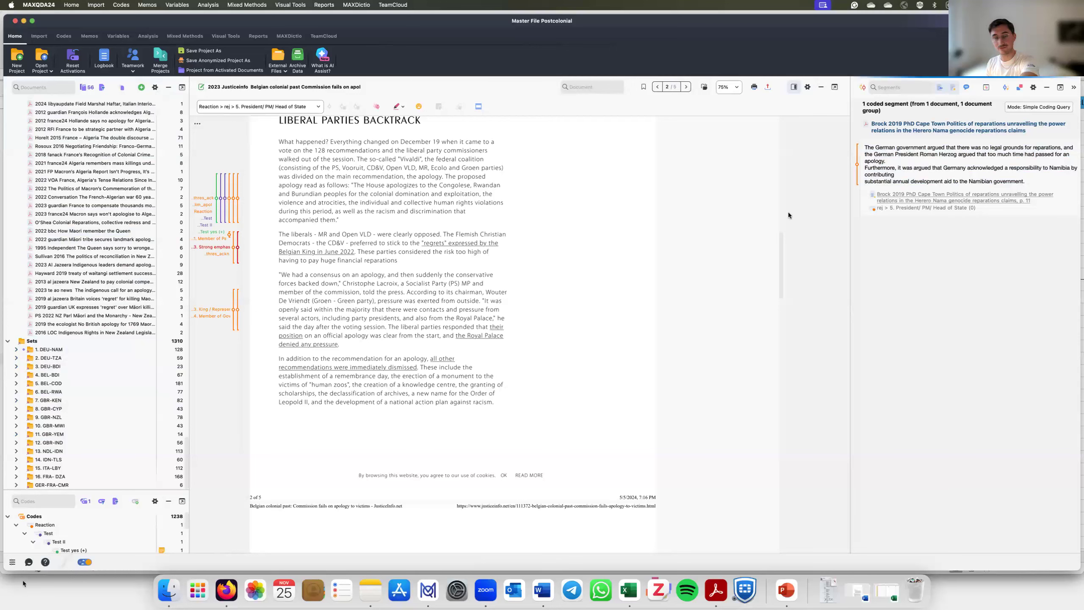
# Step: Activate the further document sets from DEU-TZA through GBR-YEM to widen the retrieval
pyautogui.click(23, 357)
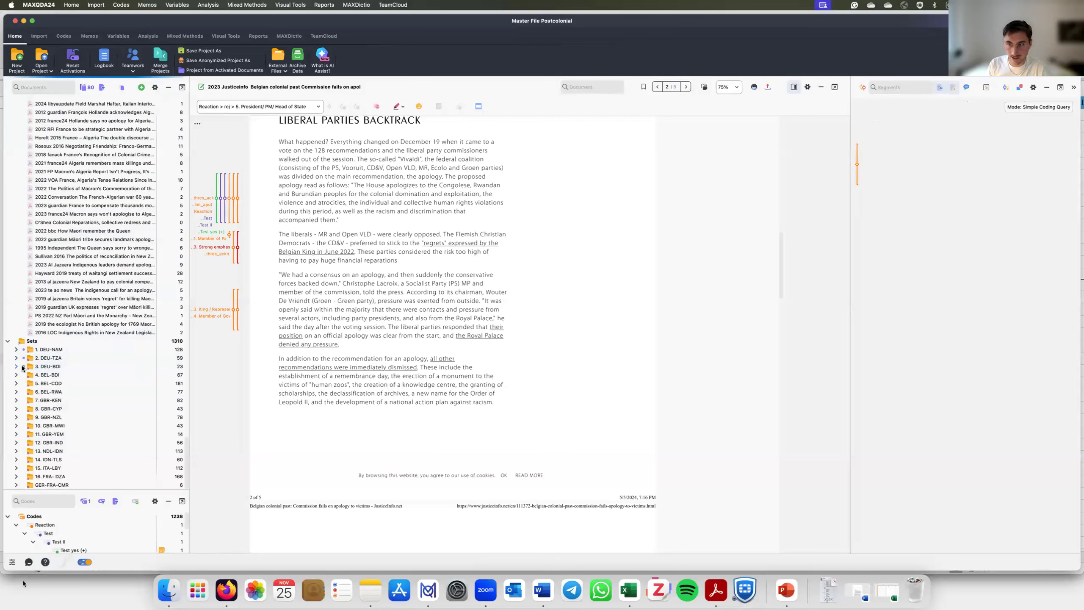
pyautogui.click(23, 366)
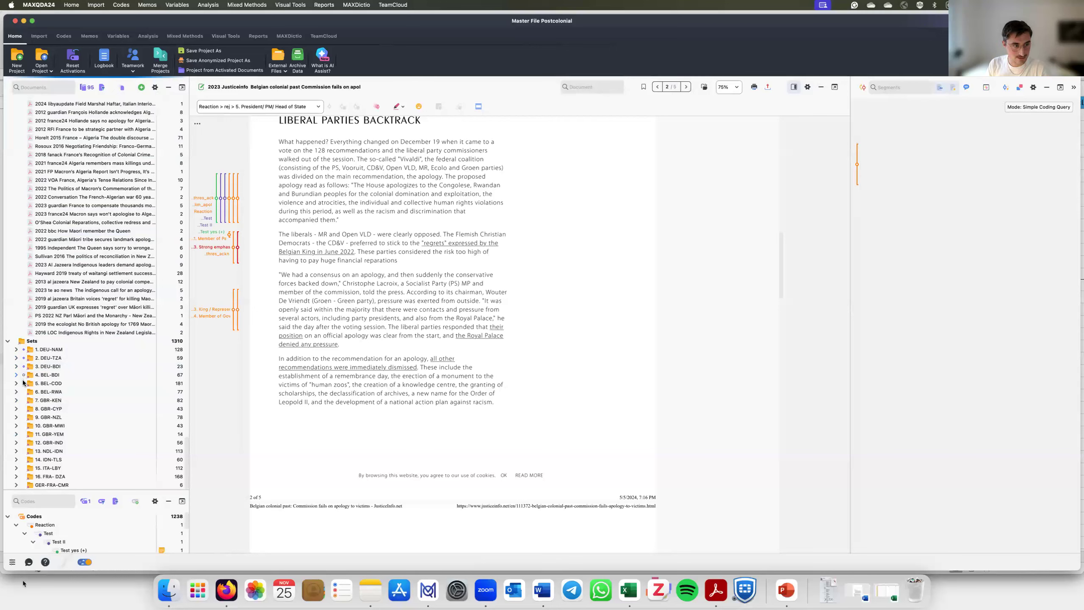
pyautogui.click(23, 378)
pyautogui.click(23, 384)
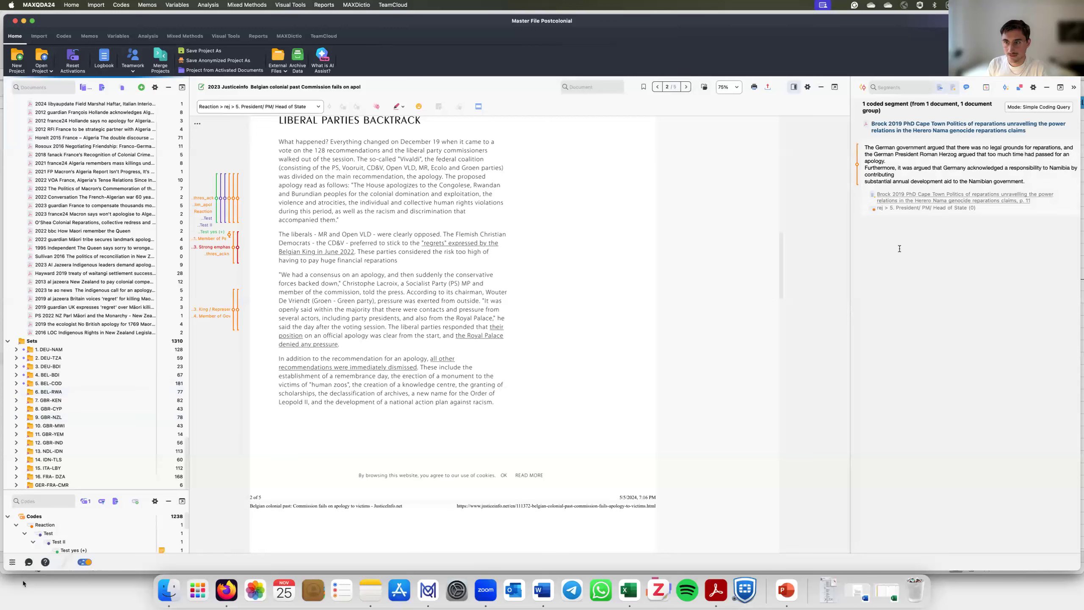
pyautogui.click(23, 400)
pyautogui.click(24, 391)
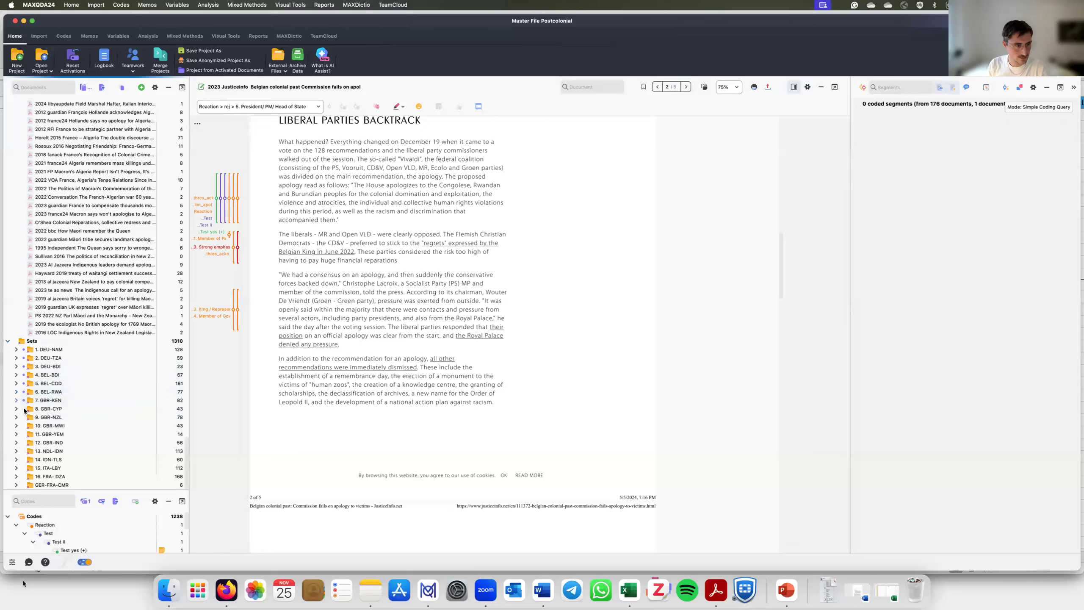
pyautogui.click(23, 408)
pyautogui.click(23, 417)
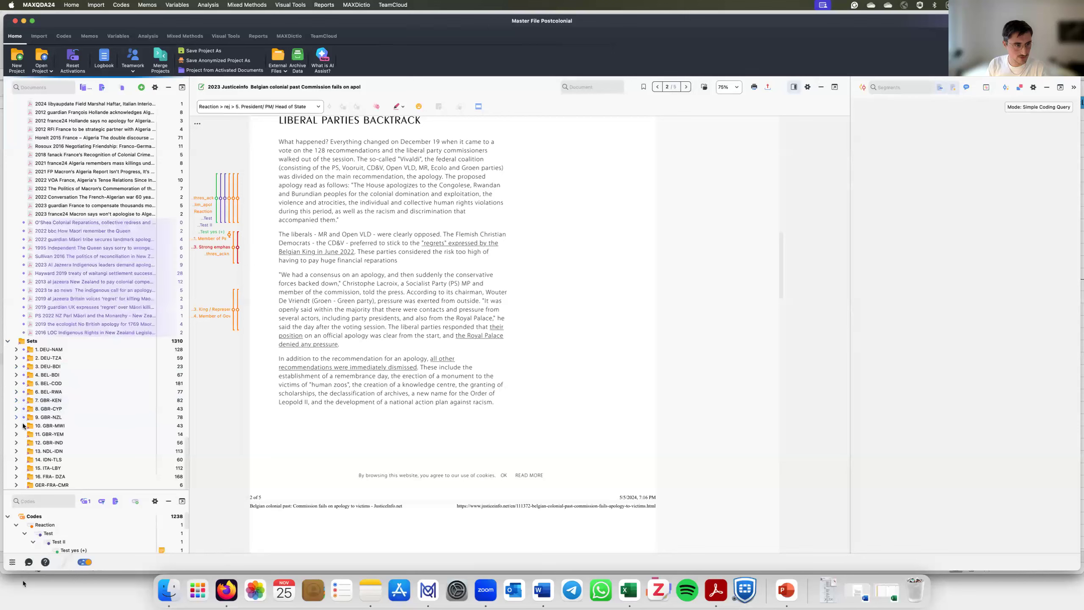
pyautogui.click(23, 426)
pyautogui.click(23, 435)
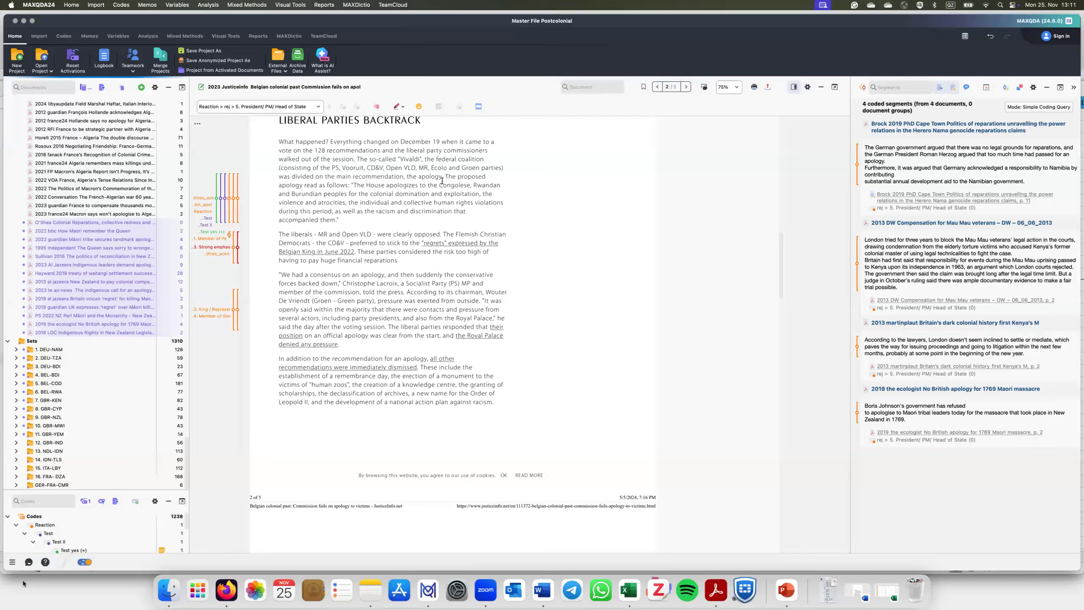
# Step: Activate the rej code with all its subcodes to retrieve their segments from the activated sets
pyautogui.click(403, 195)
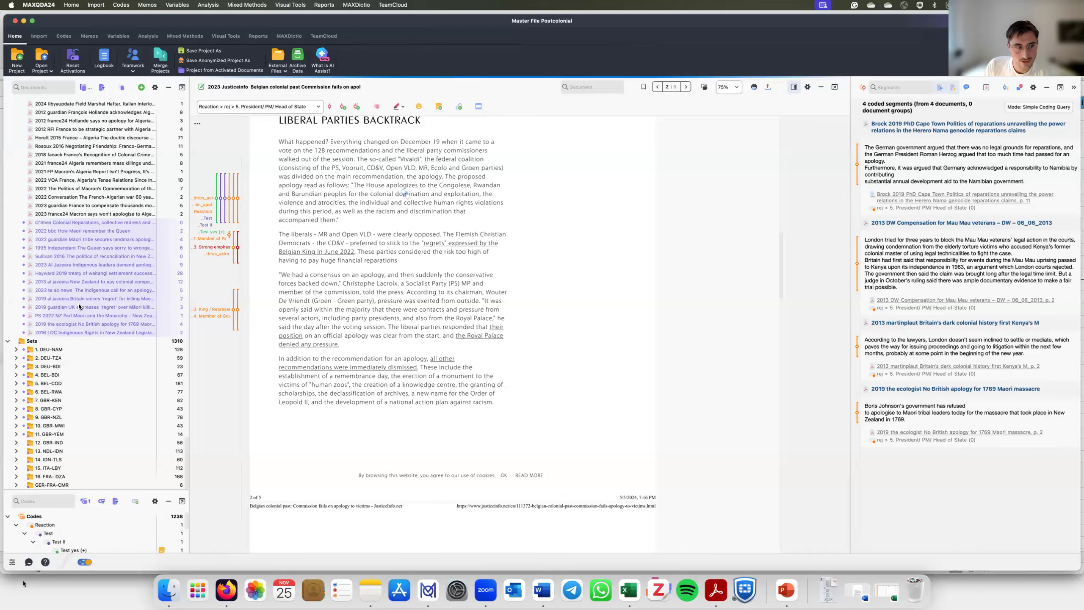
pyautogui.click(169, 87)
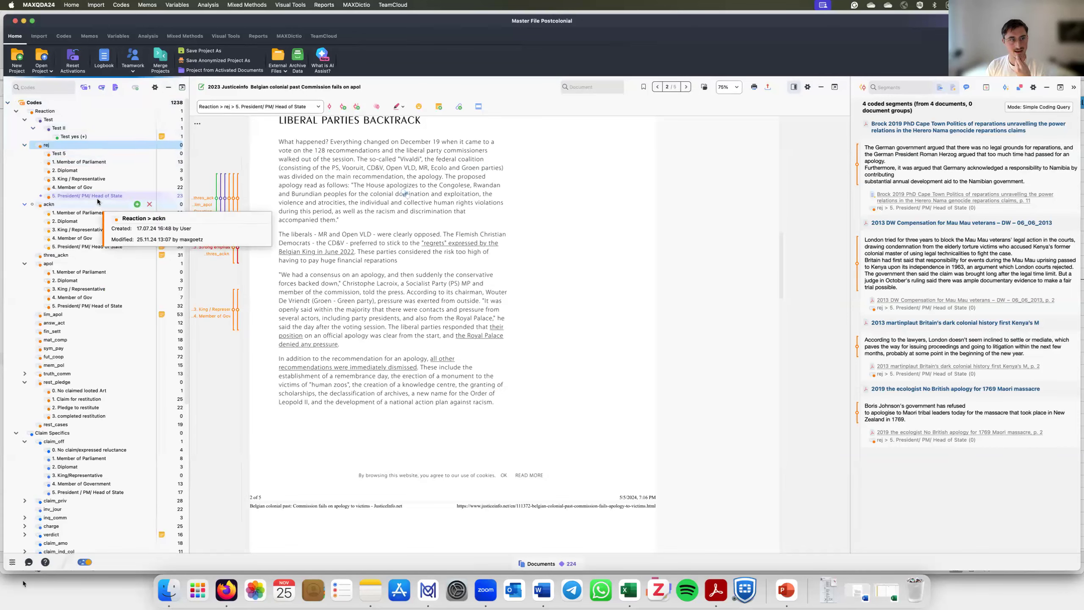
pyautogui.click(32, 147)
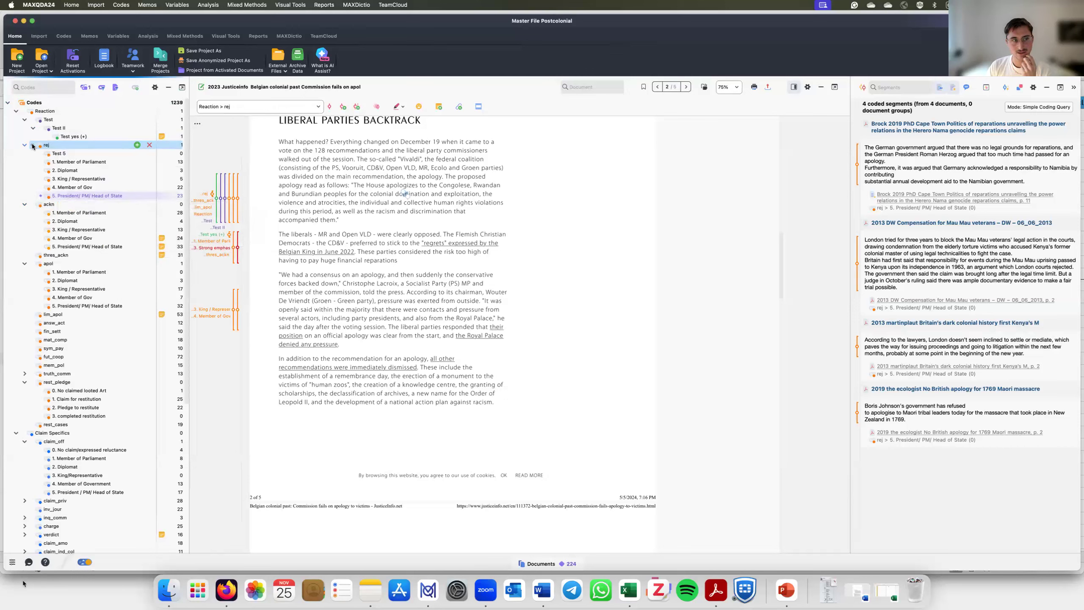
pyautogui.click(32, 147)
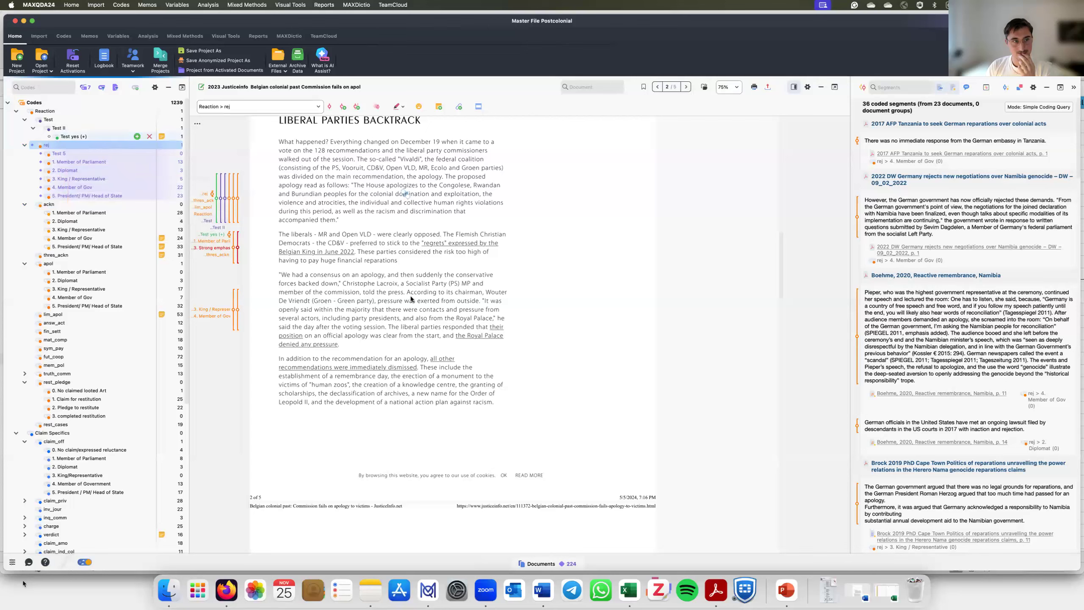
# Step: Deactivate all document sets except DEU-NAM to limit the retrieved segments to that case
pyautogui.click(540, 565)
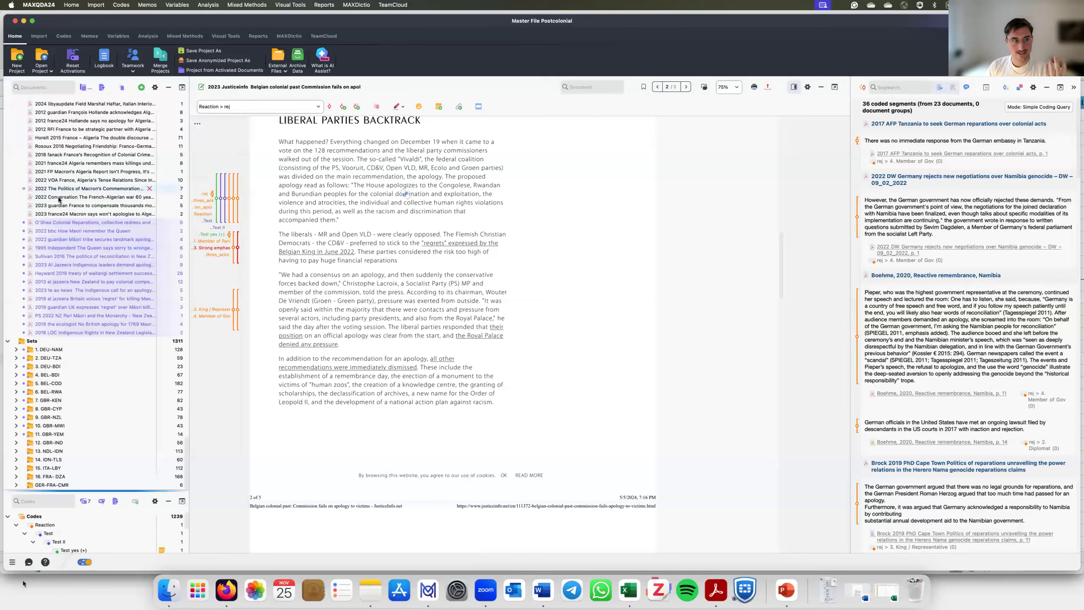
pyautogui.scroll(15, 39, 130)
pyautogui.scroll(10, 39, 130)
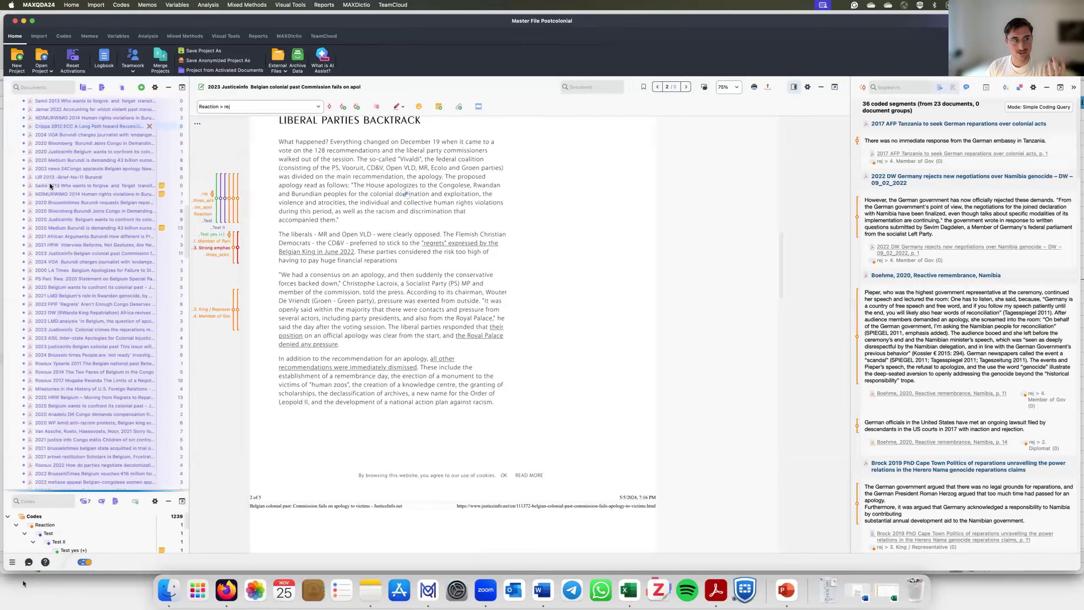
pyautogui.scroll(-15, 56, 215)
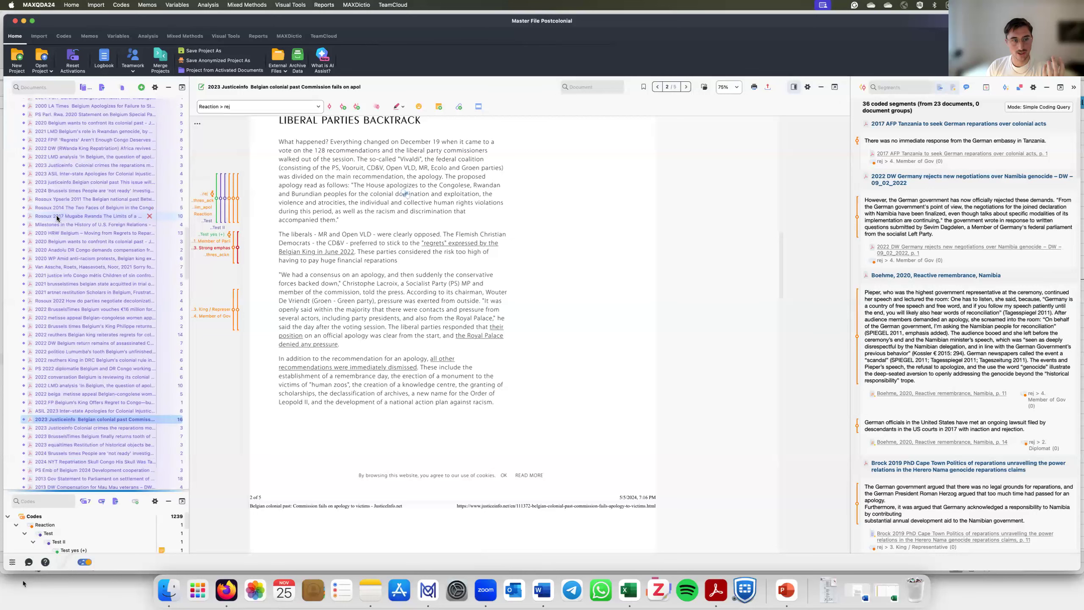
pyautogui.scroll(-20, 125, 301)
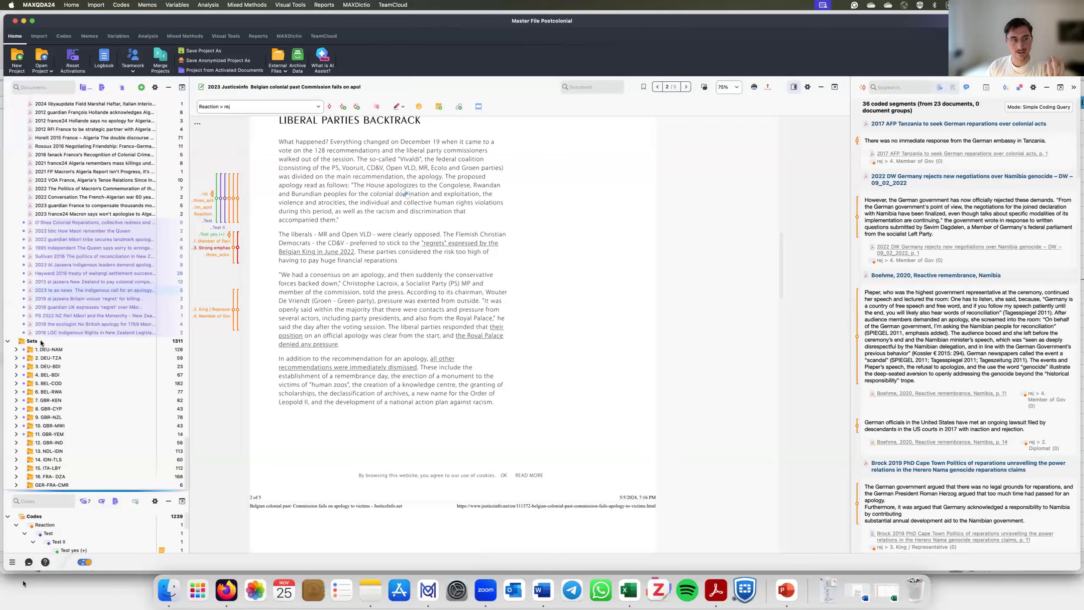
pyautogui.click(23, 359)
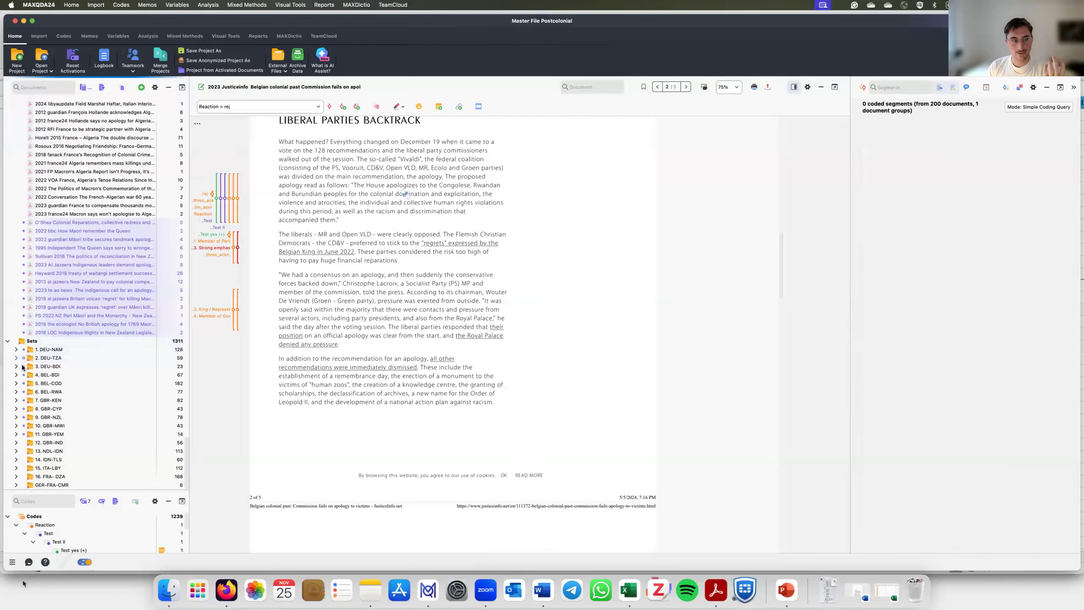
pyautogui.click(23, 376)
pyautogui.click(24, 377)
pyautogui.click(24, 400)
pyautogui.click(24, 400)
pyautogui.click(23, 408)
pyautogui.click(23, 409)
pyautogui.click(24, 417)
pyautogui.click(23, 417)
pyautogui.click(23, 418)
pyautogui.click(24, 426)
pyautogui.click(24, 417)
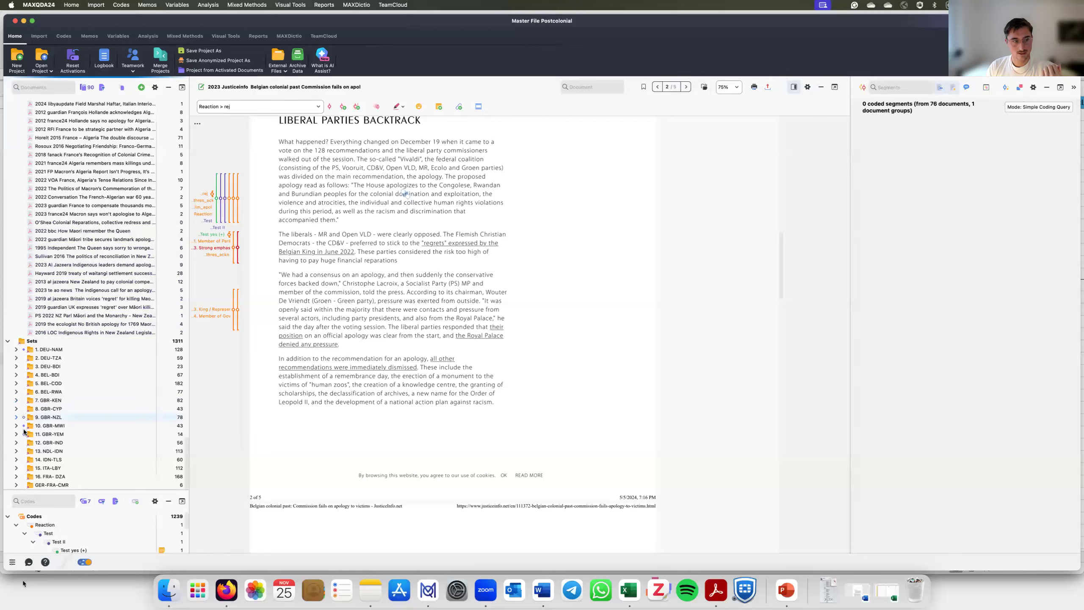
pyautogui.click(24, 434)
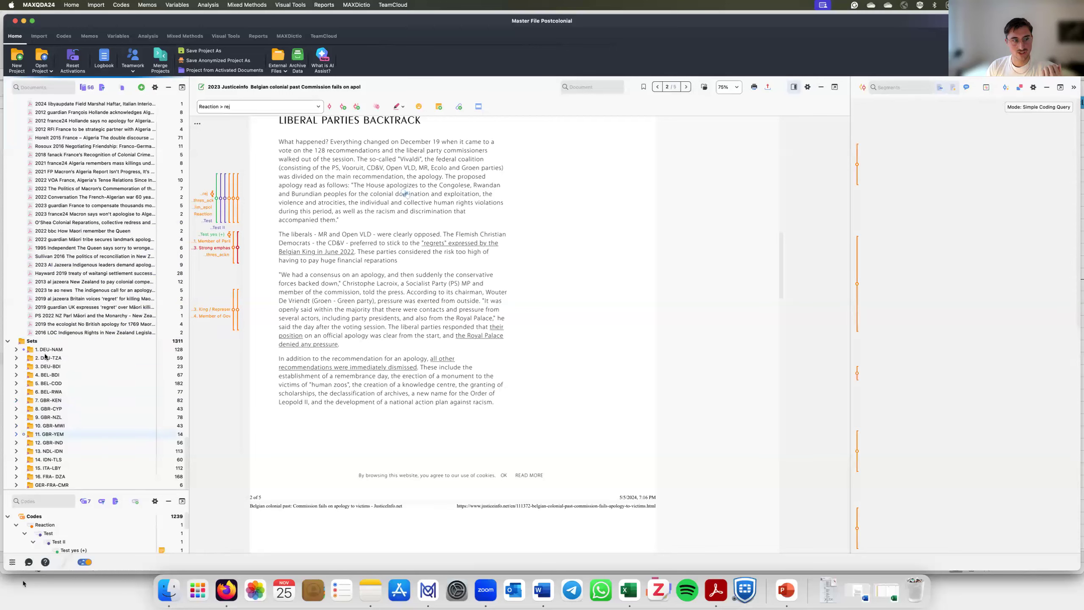
pyautogui.click(46, 350)
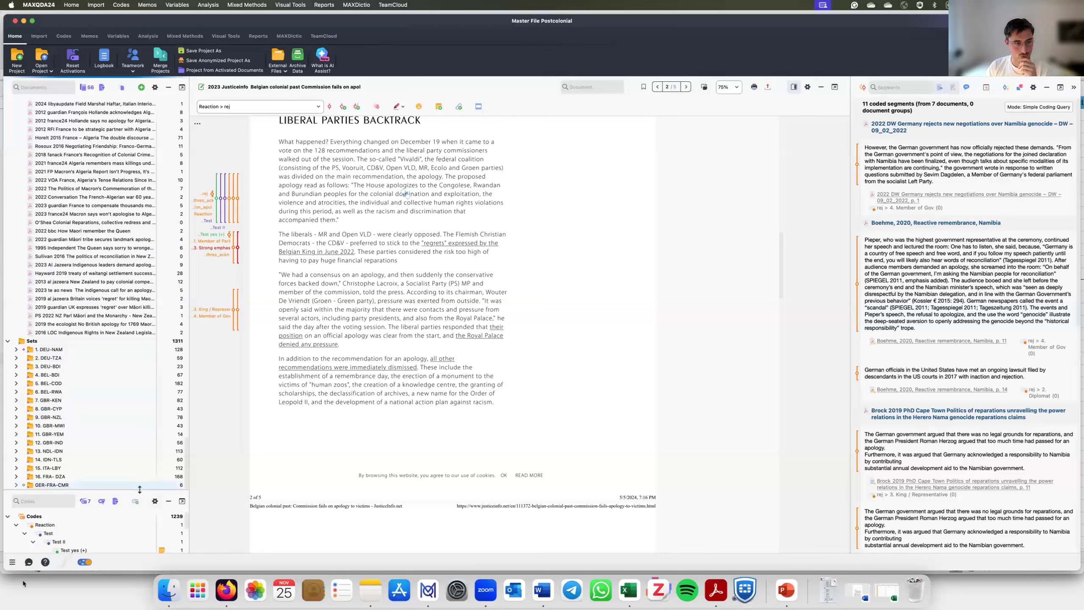
# Step: Enlarge the code list and review the rej segments retrieved for DEU-NAM
pyautogui.moveTo(140, 489); pyautogui.dragTo(140, 141)
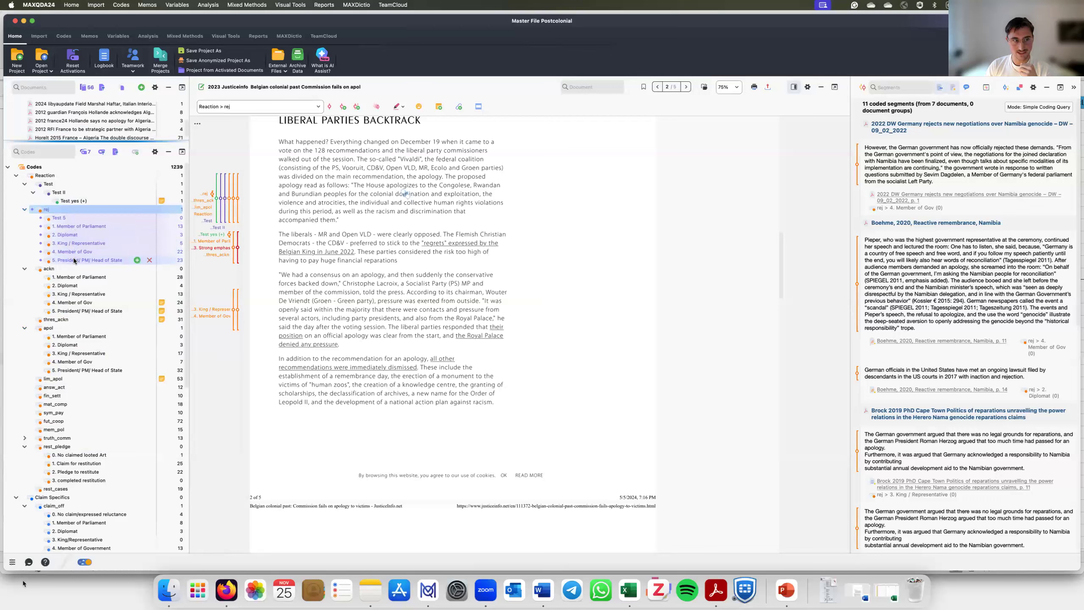
pyautogui.moveTo(73, 259)
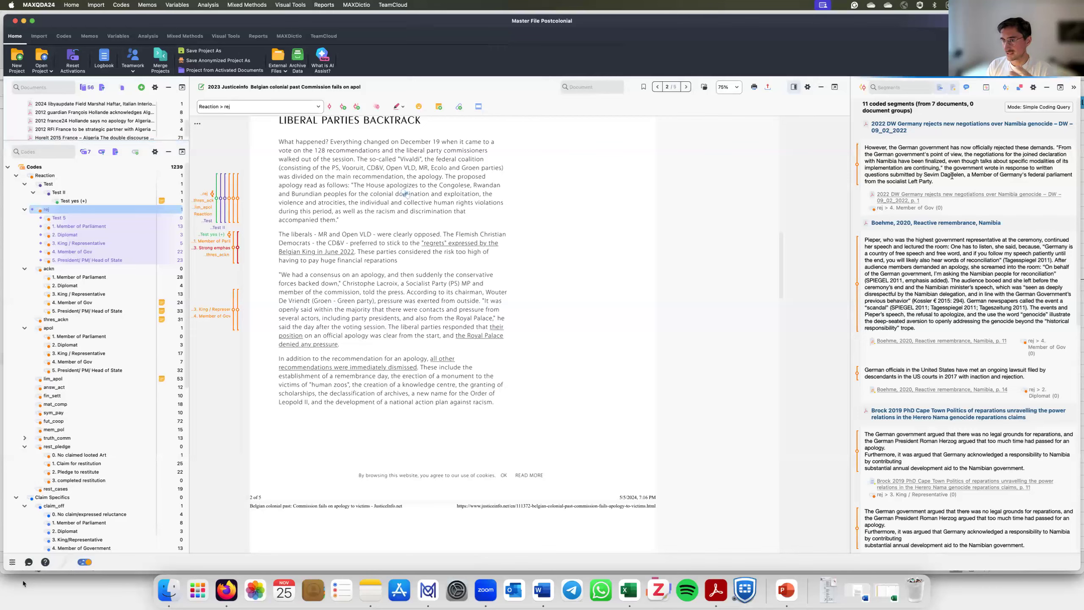
pyautogui.scroll(-10, 947, 164)
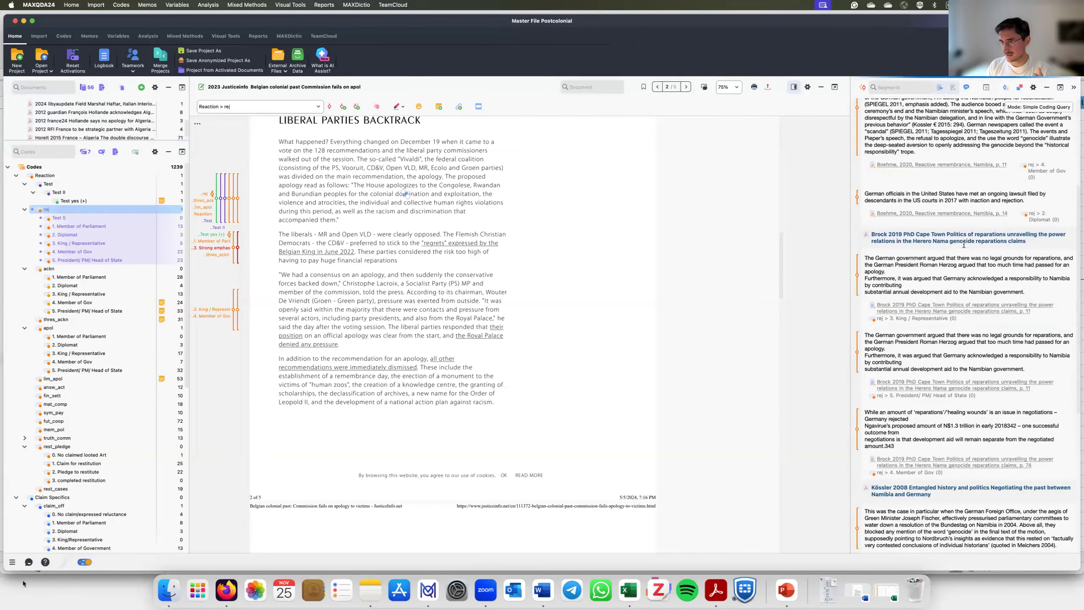
pyautogui.scroll(-9, 965, 249)
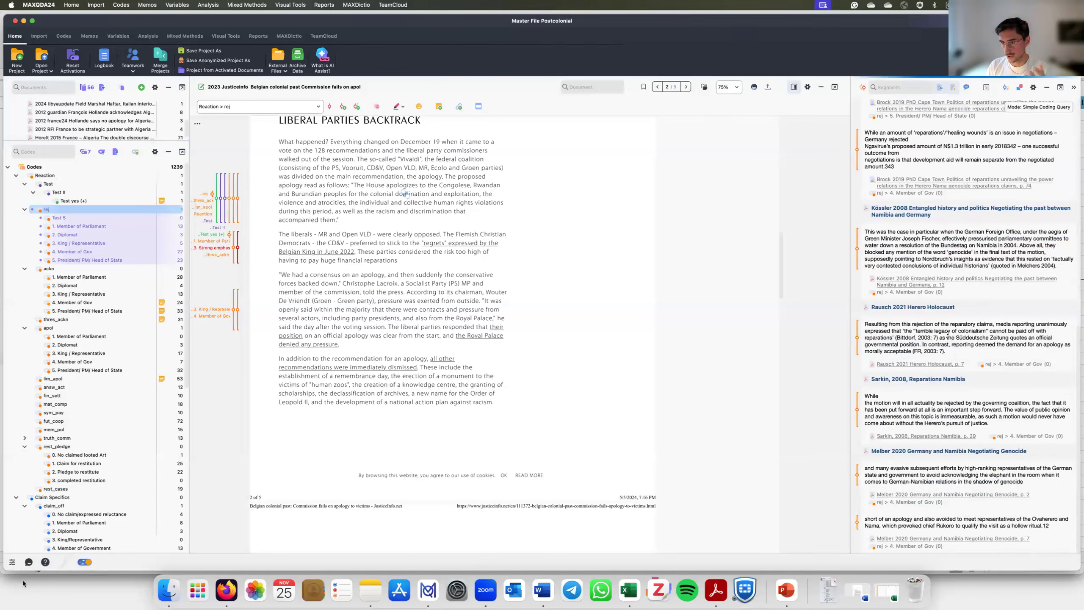
# Step: Open the 2021 Herero Holocaust source document at the retrieved segment about the rejected reparatory claims
pyautogui.moveTo(864, 325); pyautogui.dragTo(963, 354)
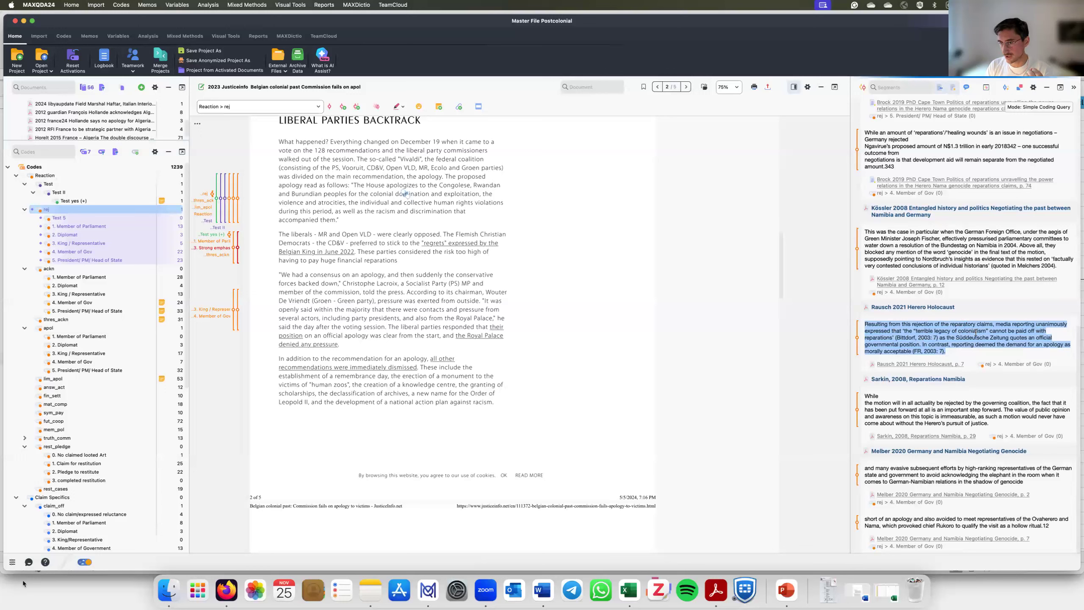
pyautogui.click(960, 333)
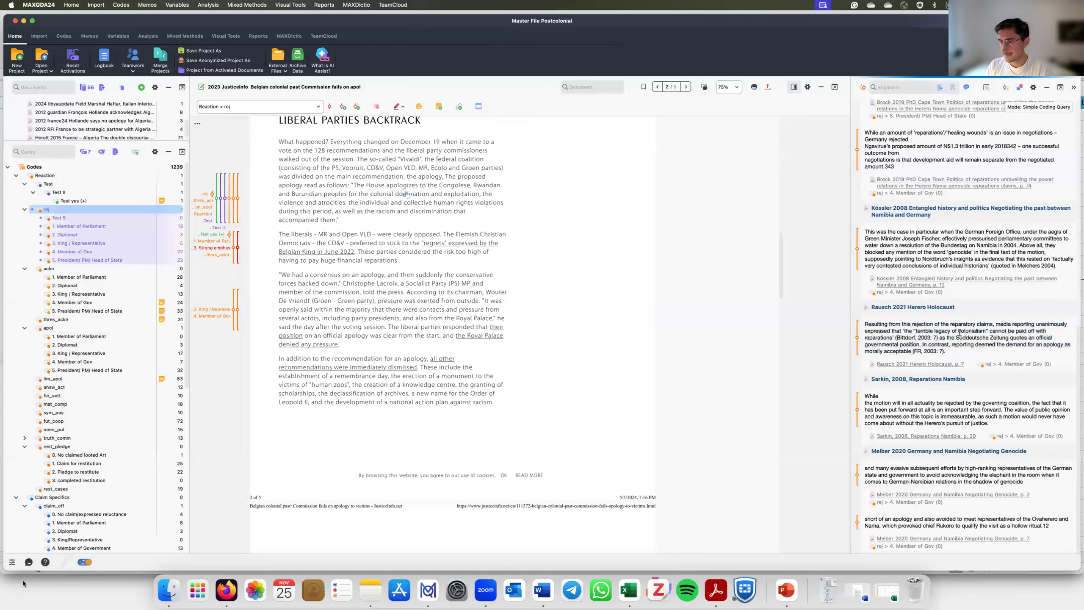
pyautogui.click(859, 340)
pyautogui.scroll(3, 485, 298)
pyautogui.scroll(1, 442, 329)
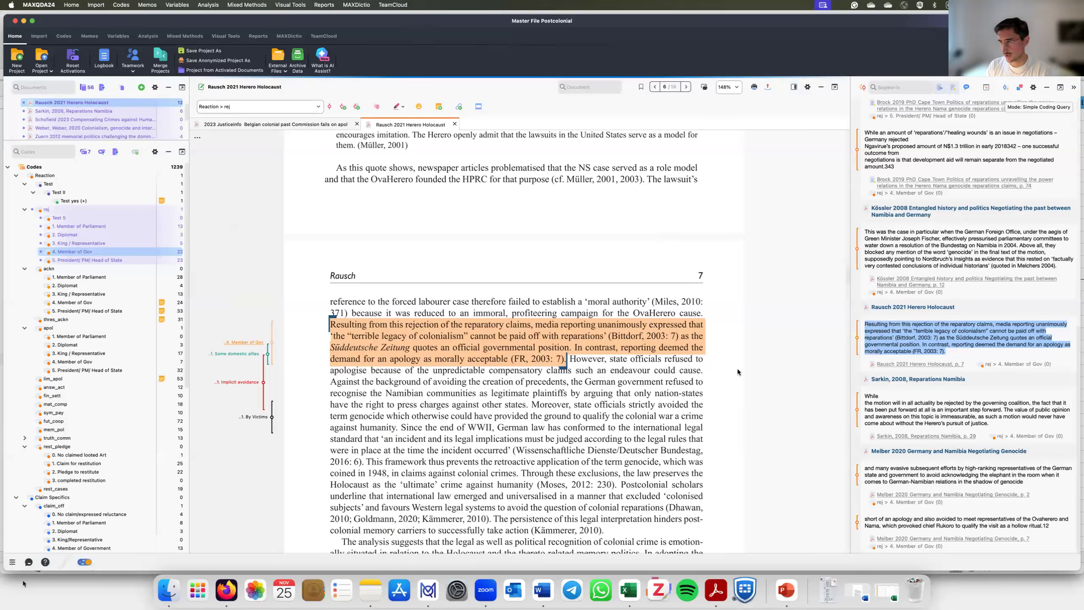
pyautogui.click(971, 252)
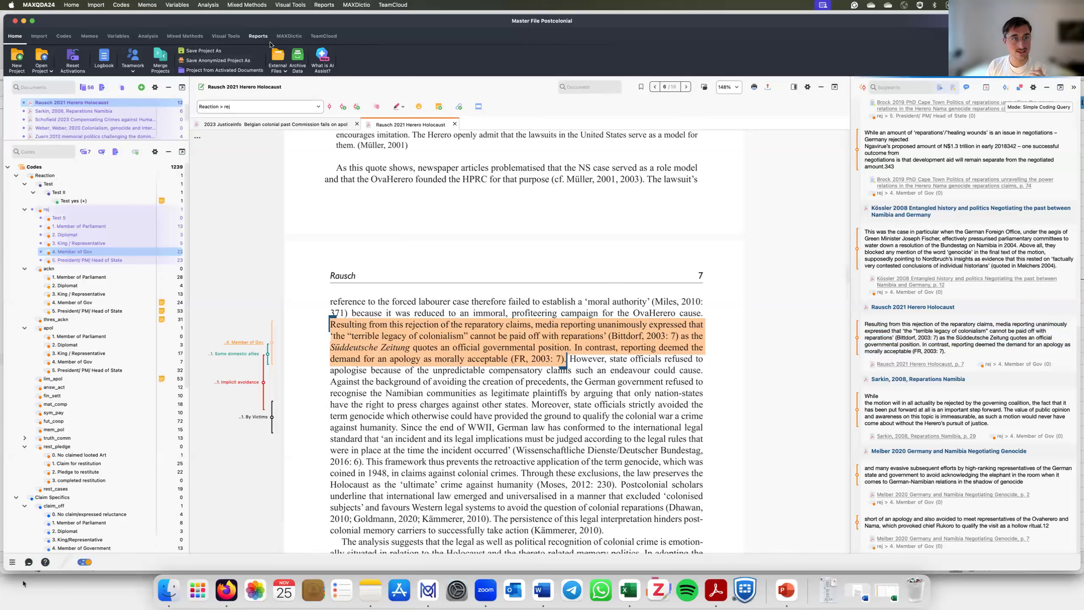
pyautogui.click(252, 38)
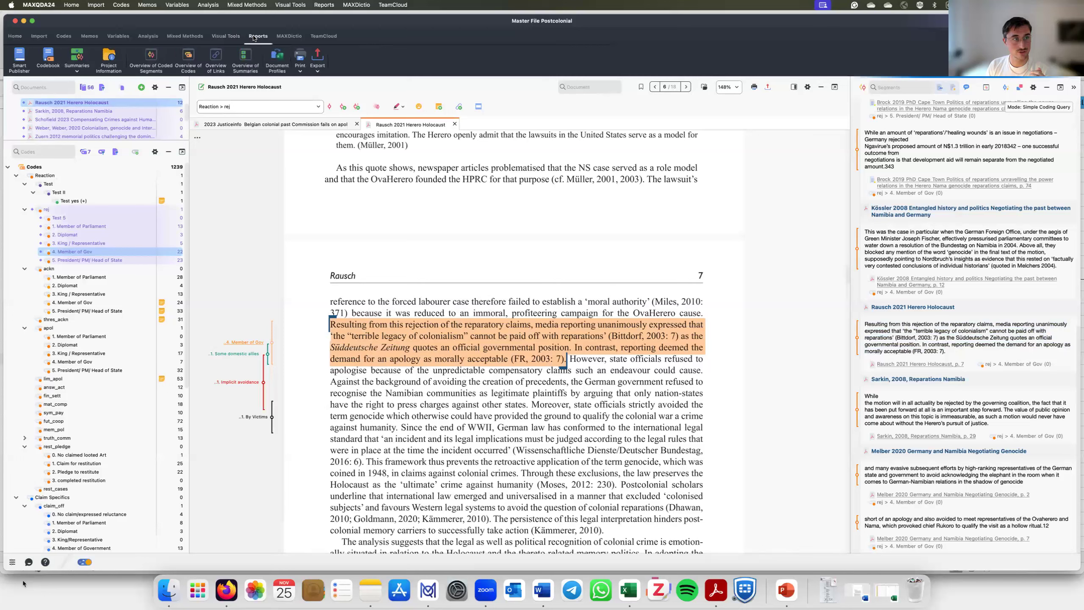
pyautogui.click(79, 61)
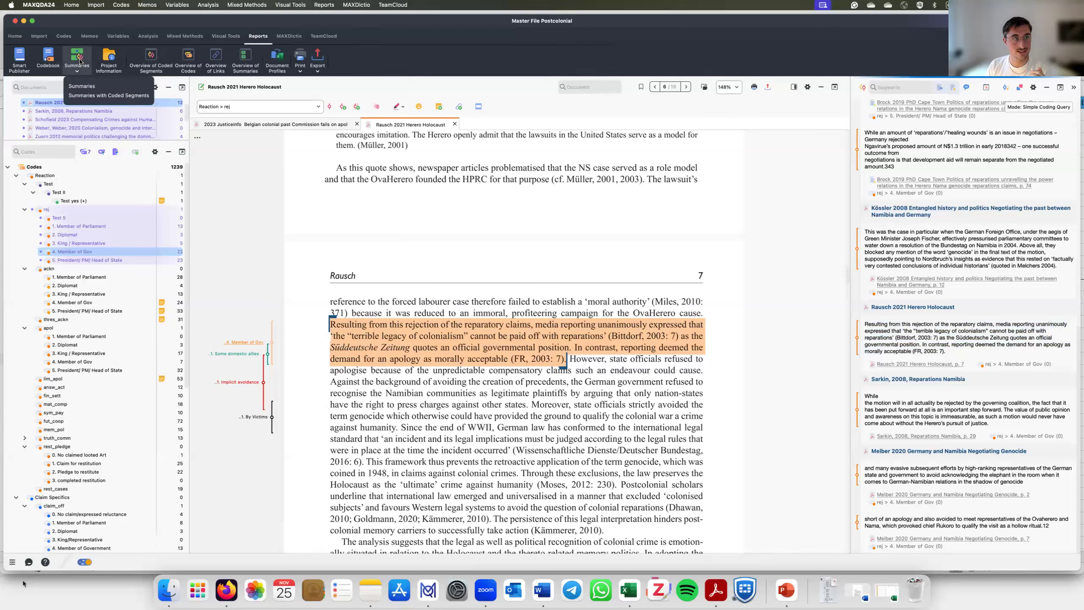
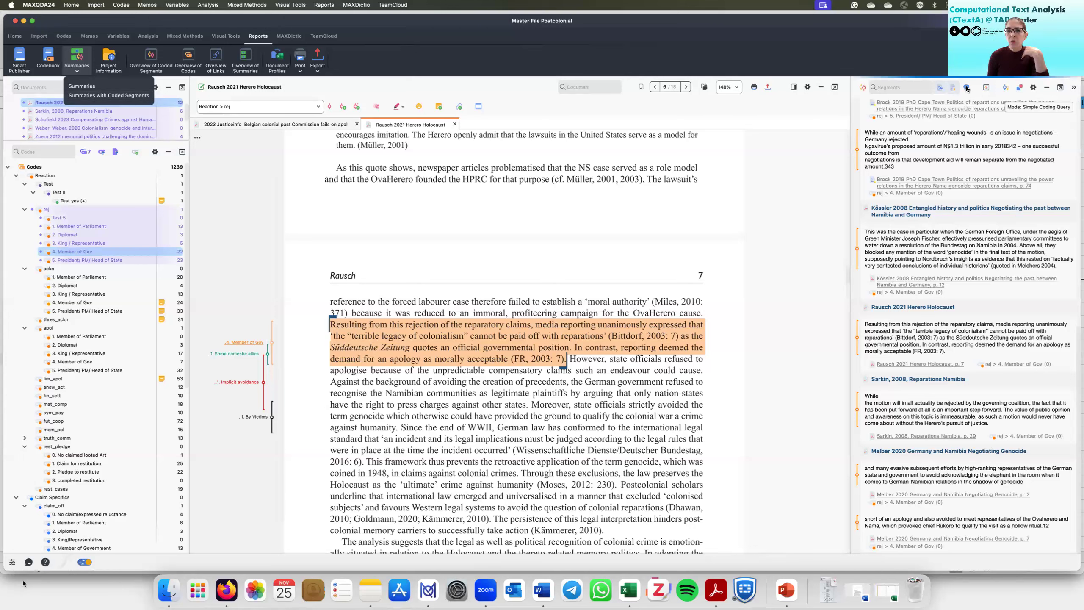
pyautogui.press('Escape')
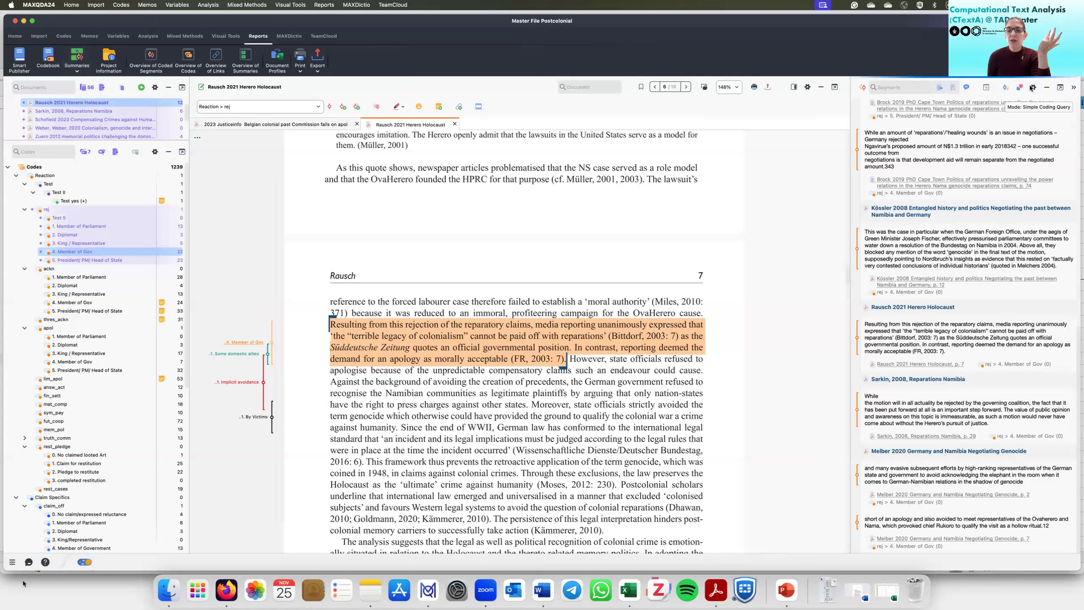
pyautogui.click(940, 89)
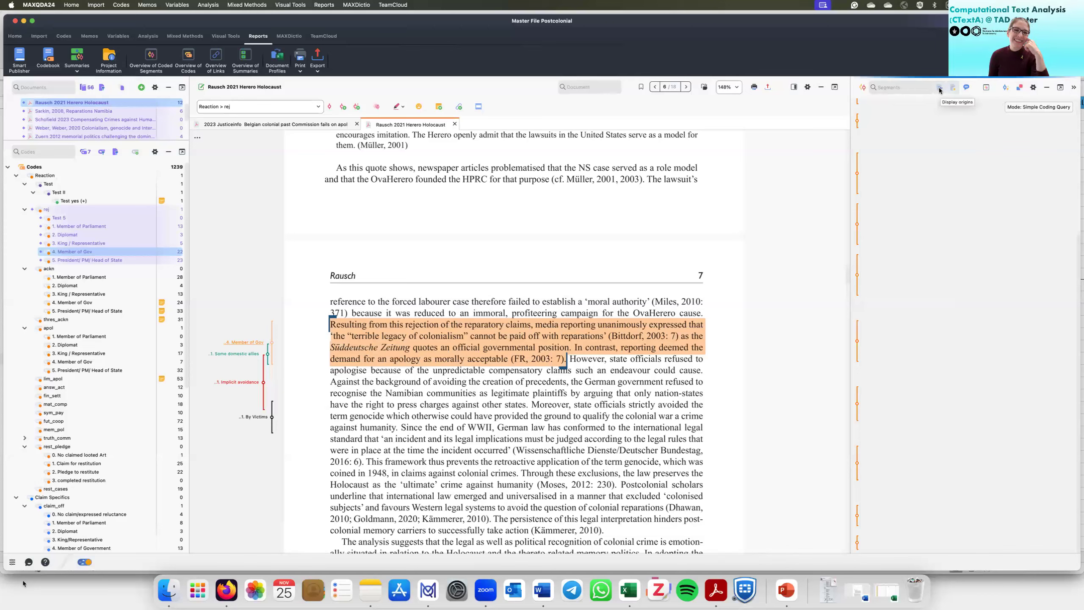
pyautogui.click(940, 89)
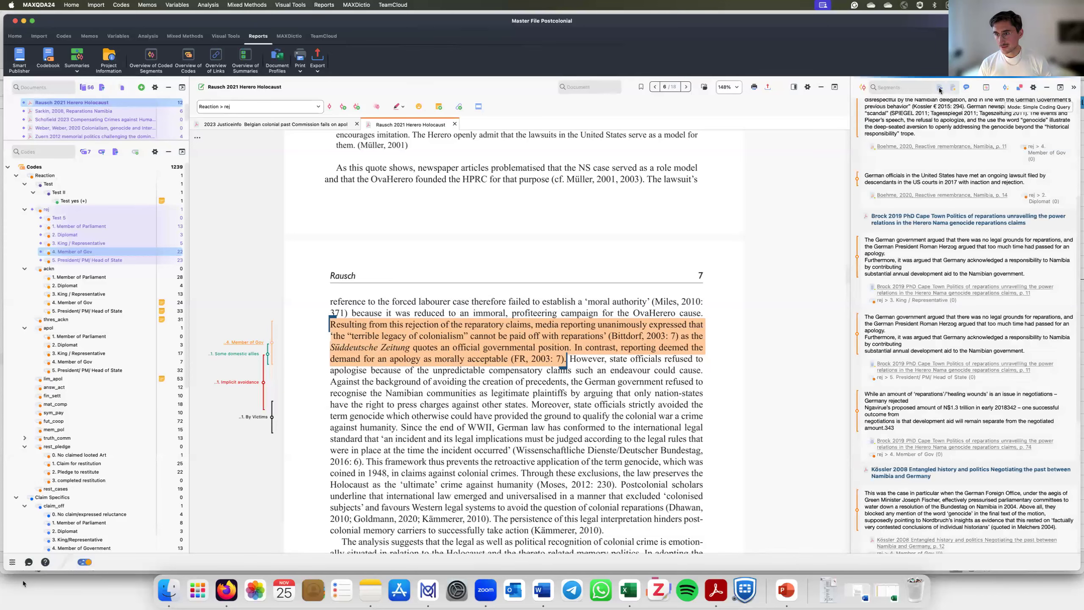
# Step: Try to print the retrieved coded segments
pyautogui.click(1074, 87)
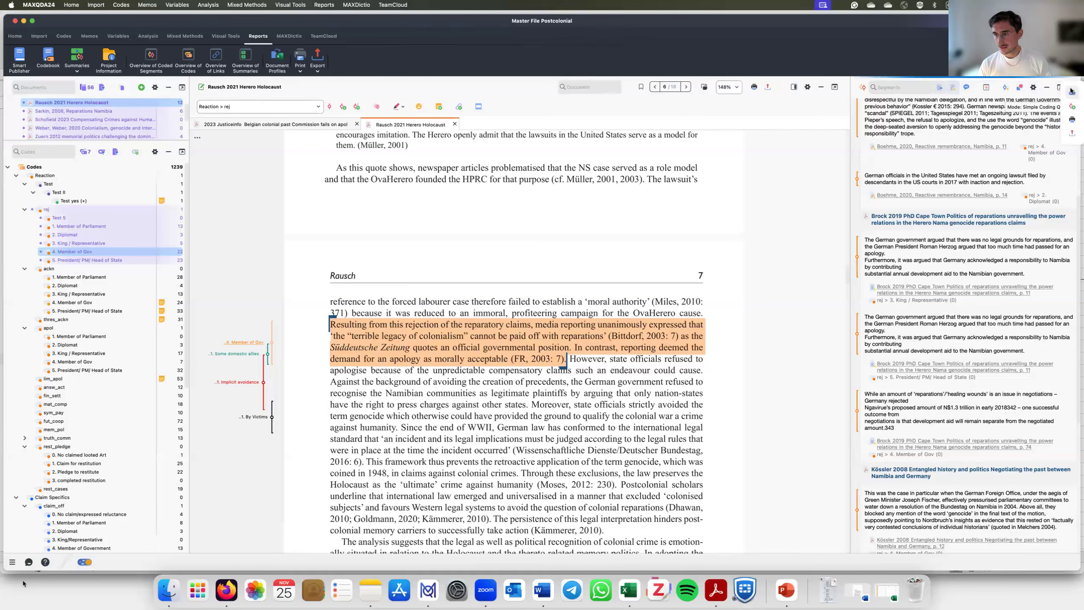
pyautogui.click(1073, 122)
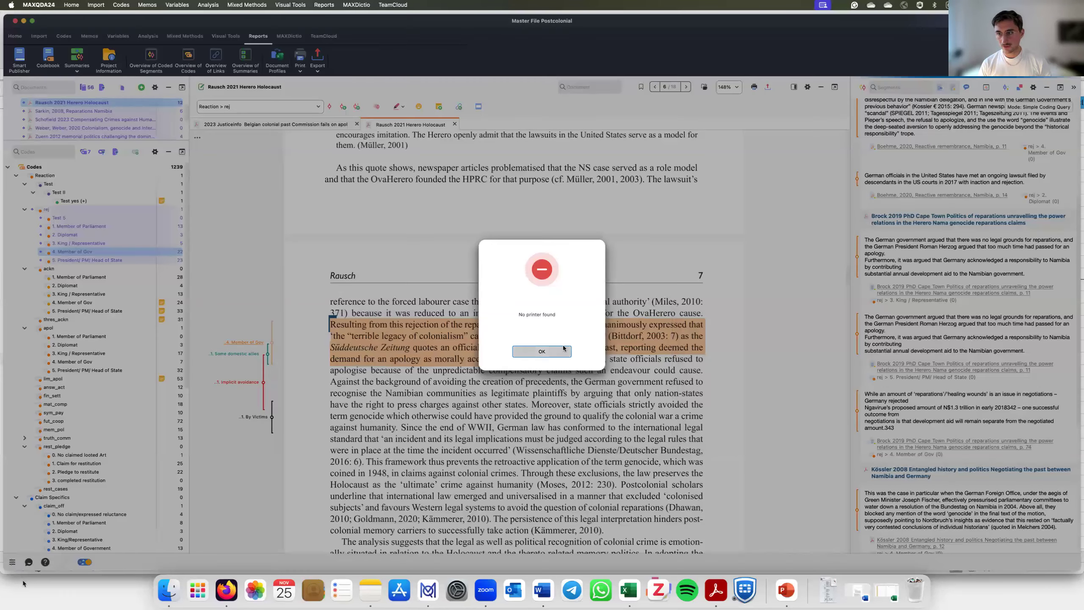
pyautogui.click(563, 349)
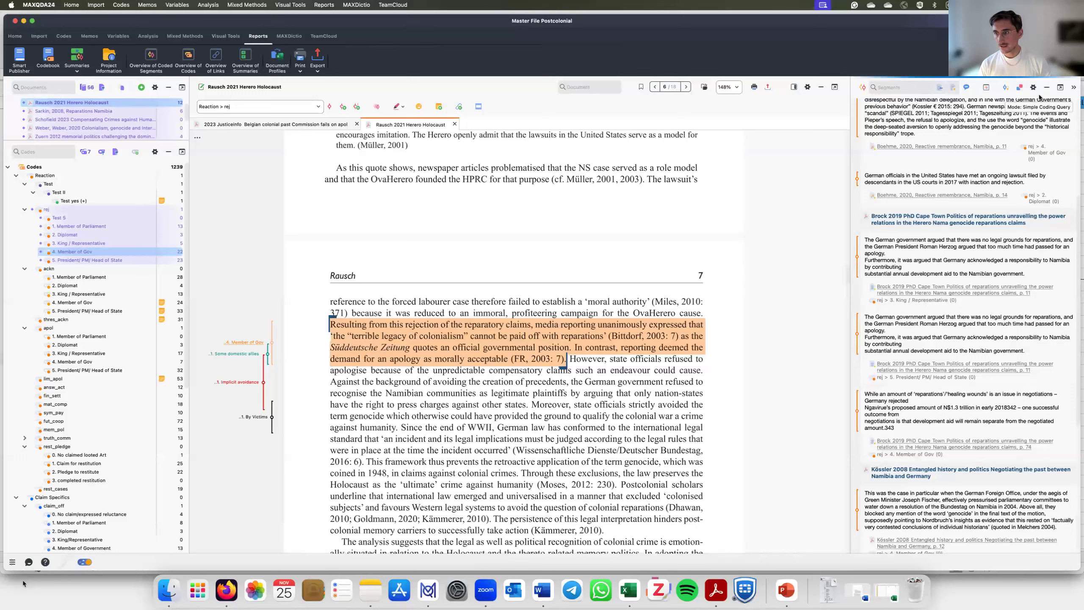
# Step: Export the retrieved coded segments as a DOCX text document named MAXQDA 24 Coded Segments in Downloads, keeping the default source information
pyautogui.click(1072, 88)
pyautogui.moveTo(1079, 129)
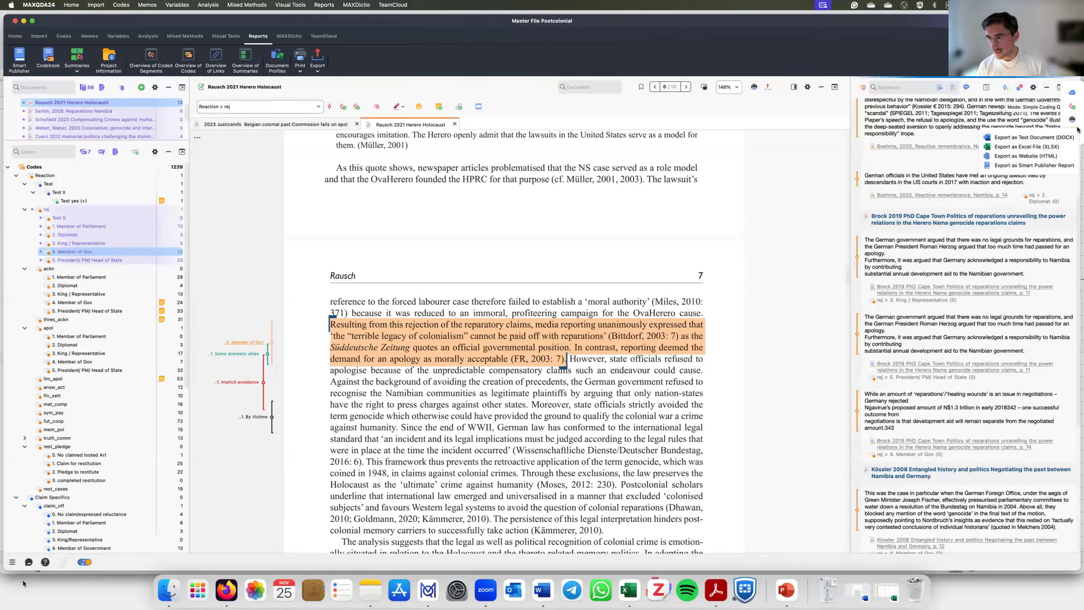
pyautogui.click(1041, 138)
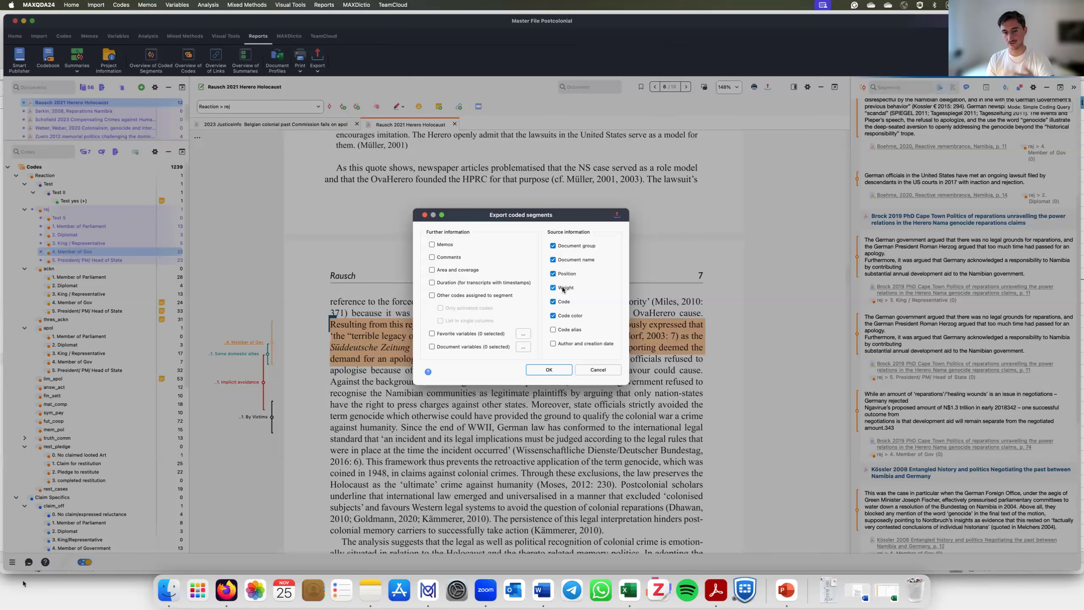
pyautogui.click(554, 369)
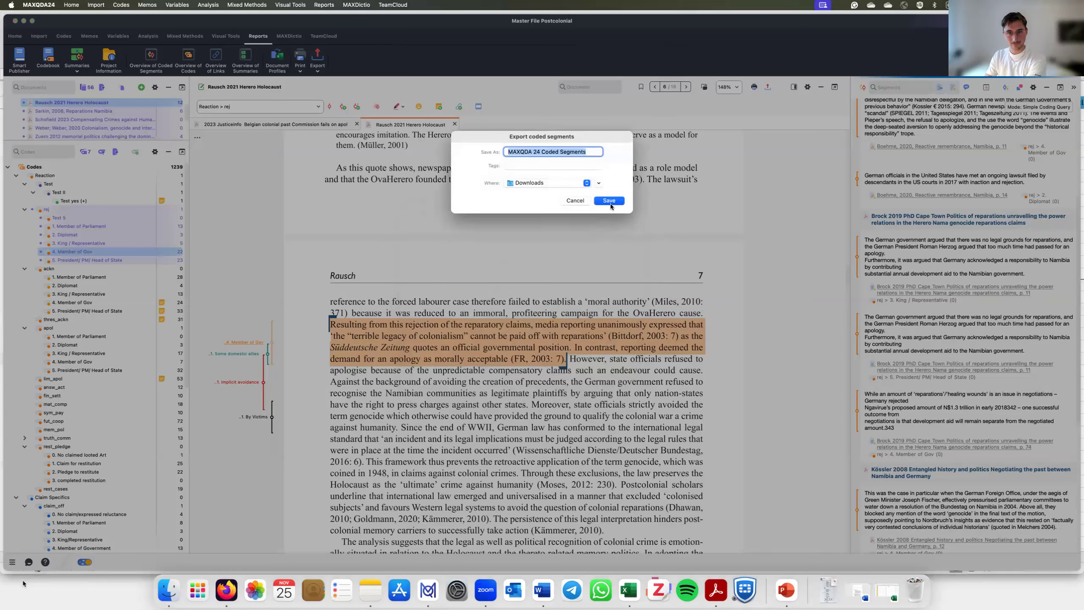
pyautogui.click(610, 203)
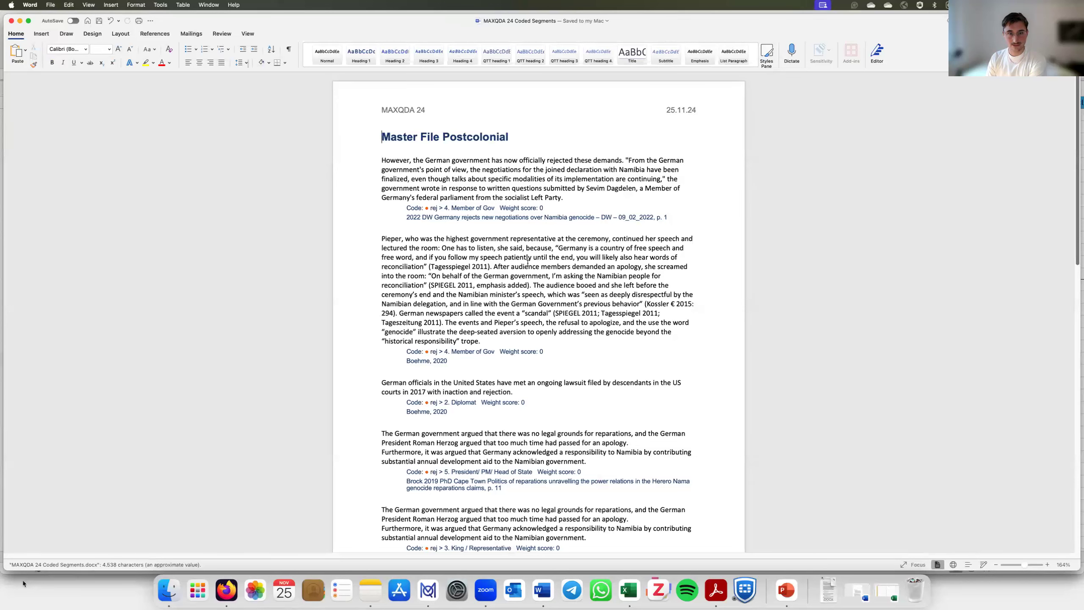
# Step: Look through the exported segments with their codes and sources in Word, and close the document
pyautogui.scroll(-10, 528, 262)
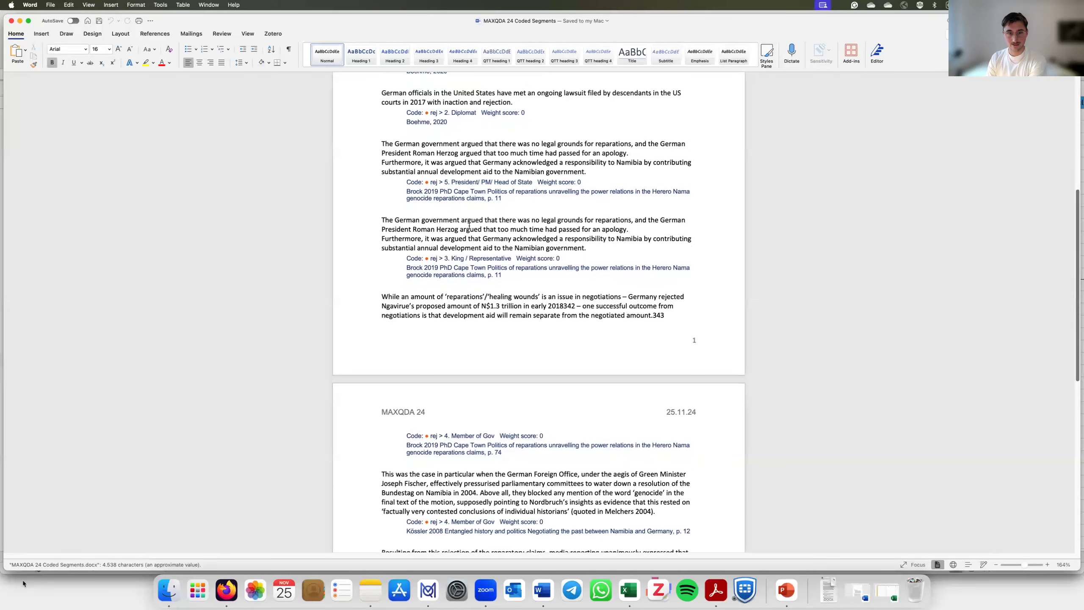
pyautogui.tripleClick(421, 213)
pyautogui.click(582, 298)
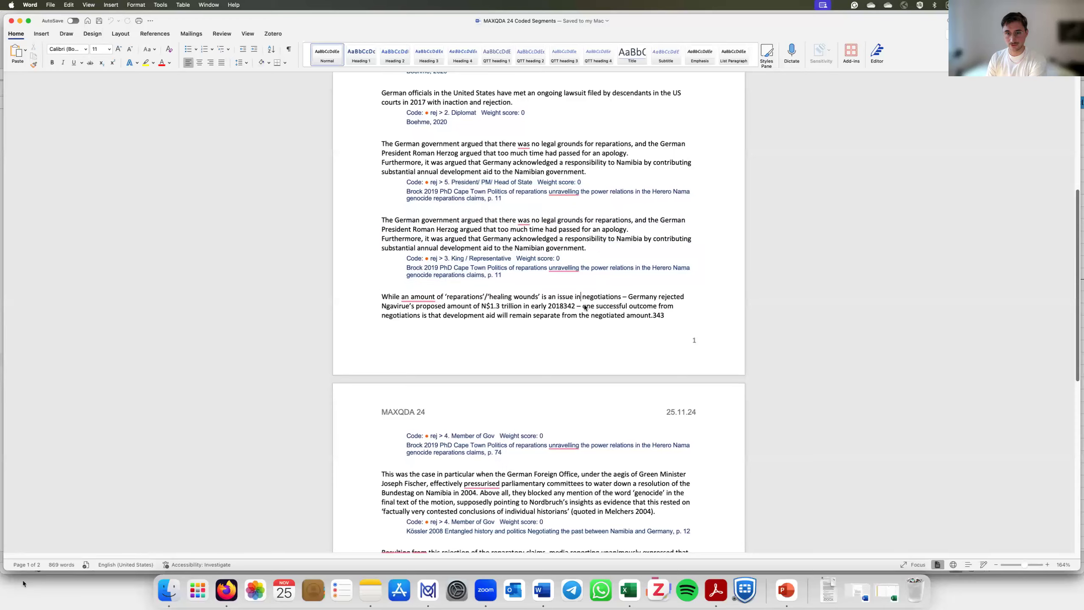
pyautogui.scroll(-10, 585, 308)
pyautogui.scroll(20, 584, 307)
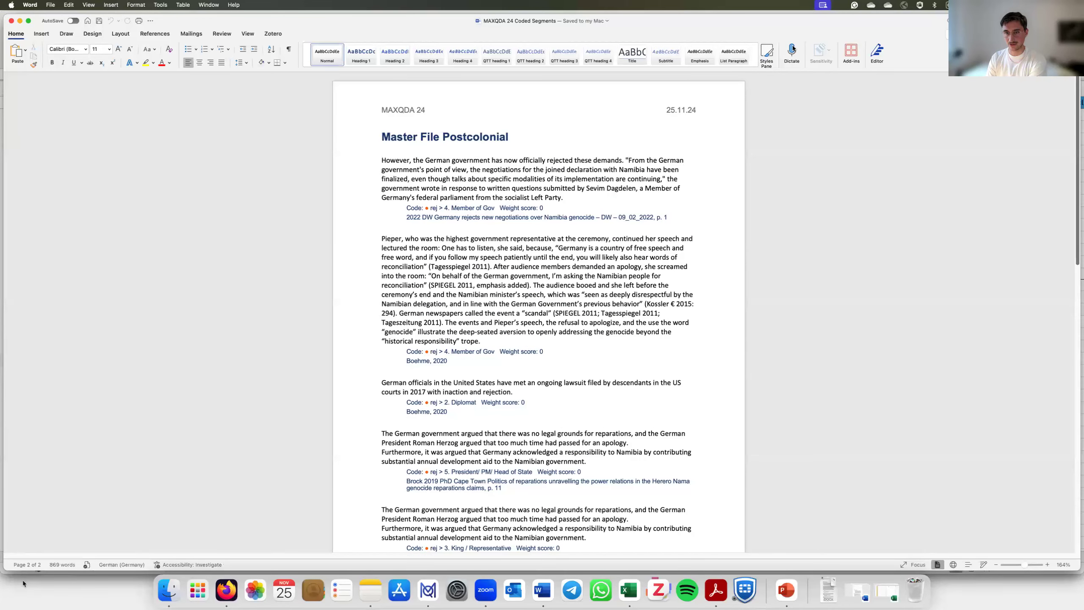
pyautogui.click(12, 20)
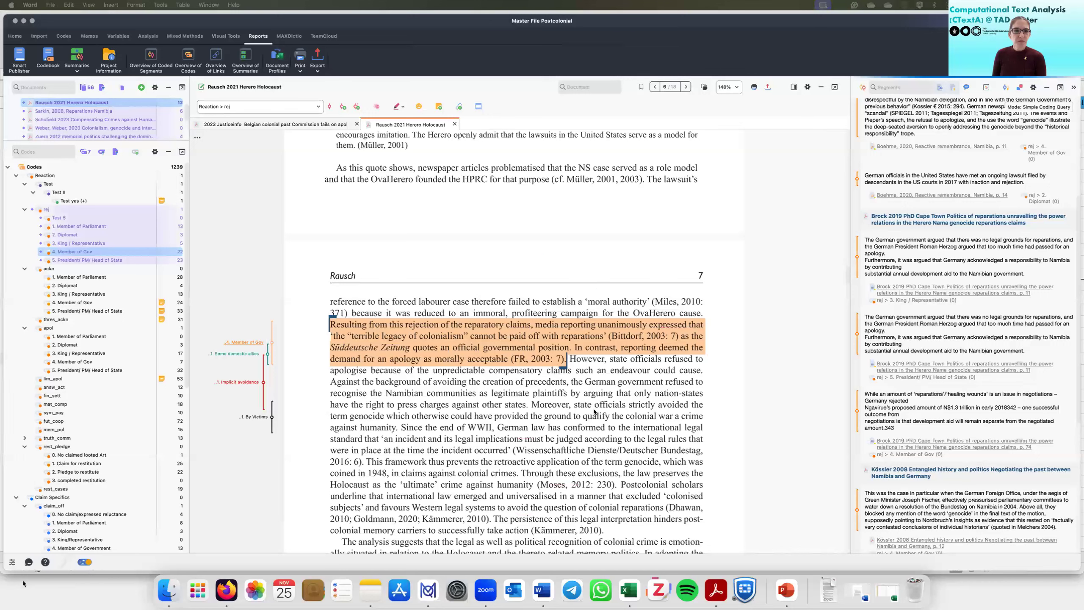
# Step: Insert a memo for the rej > 4. Member of Gov passage on page 7 of the 2021 Herero Holocaust document
pyautogui.click(595, 396)
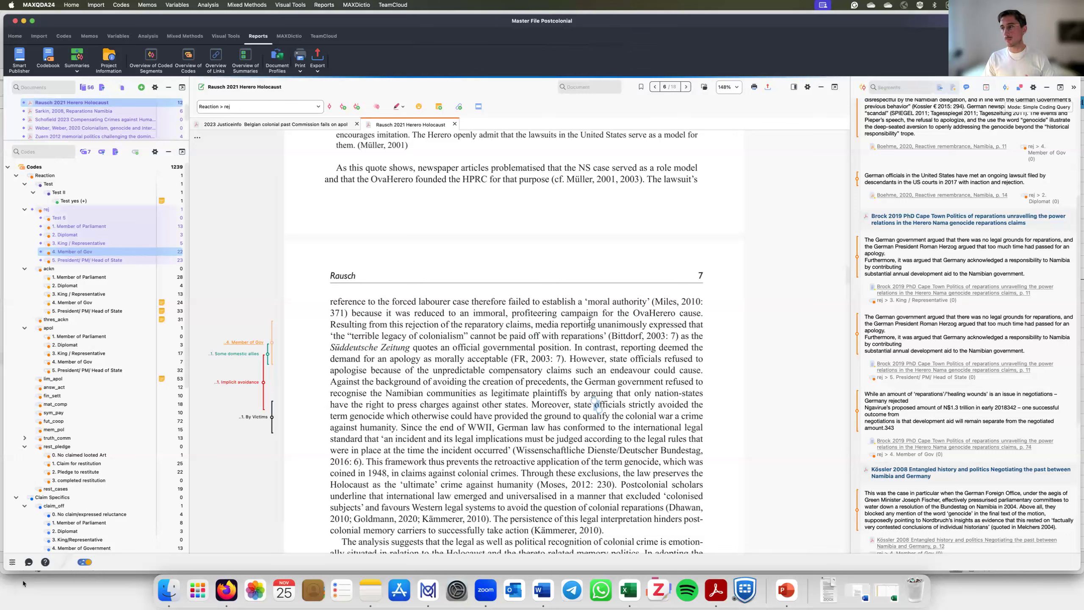
pyautogui.rightClick(245, 343)
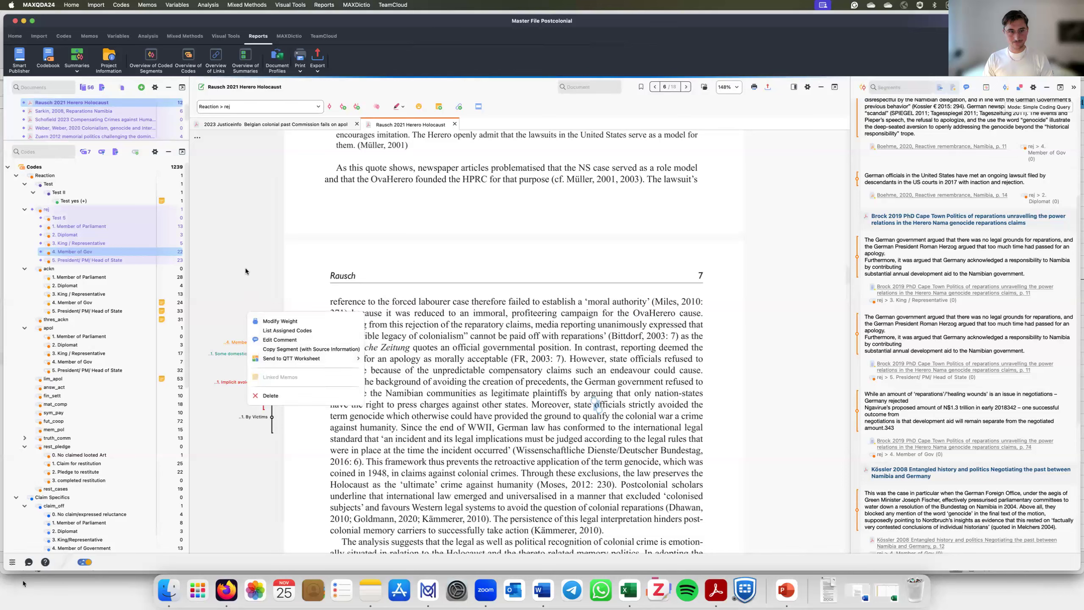
pyautogui.click(295, 302)
pyautogui.click(242, 343)
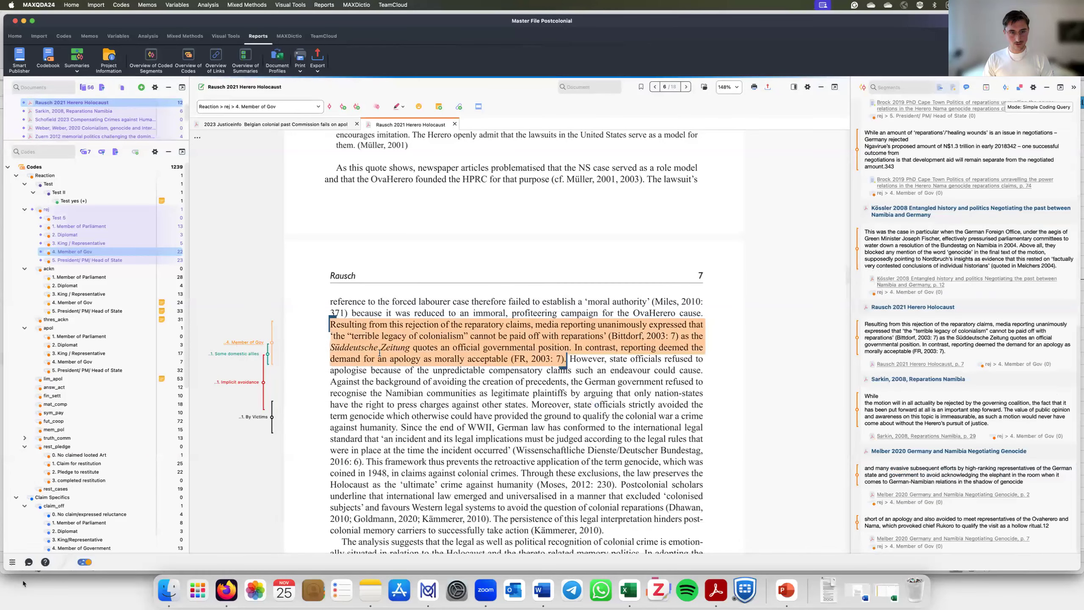
pyautogui.rightClick(416, 347)
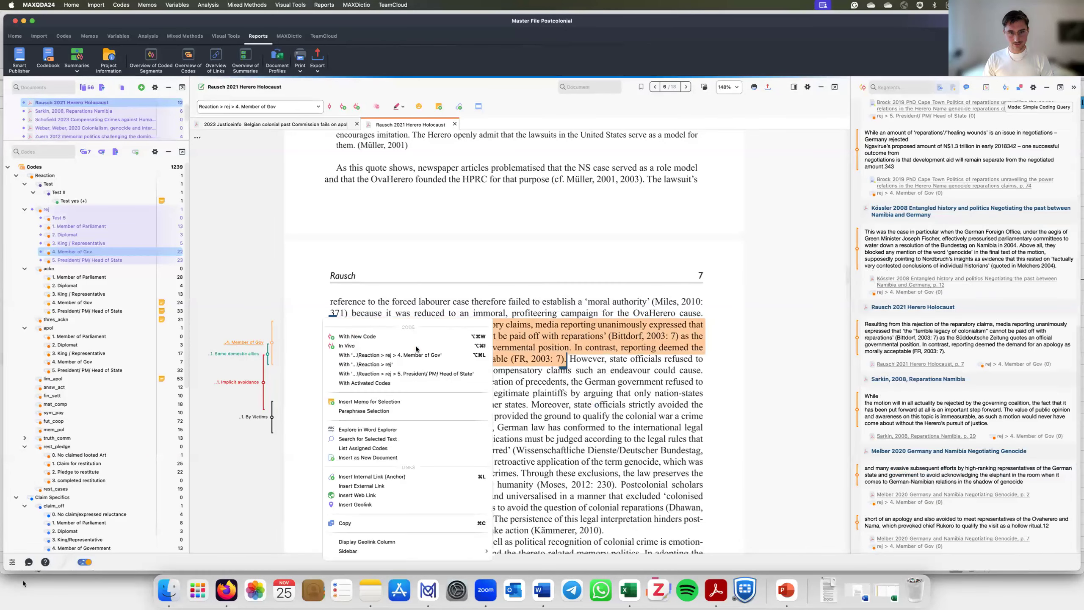
pyautogui.click(390, 404)
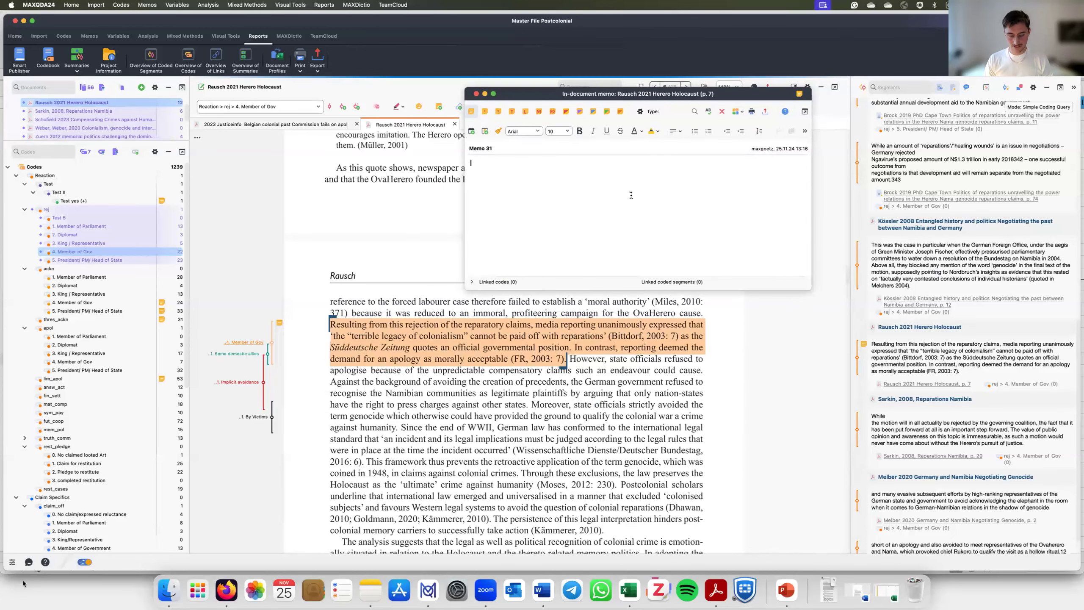
# Step: Write "This is necessary for paper 3" as the text of the new memo
pyautogui.write('This i')
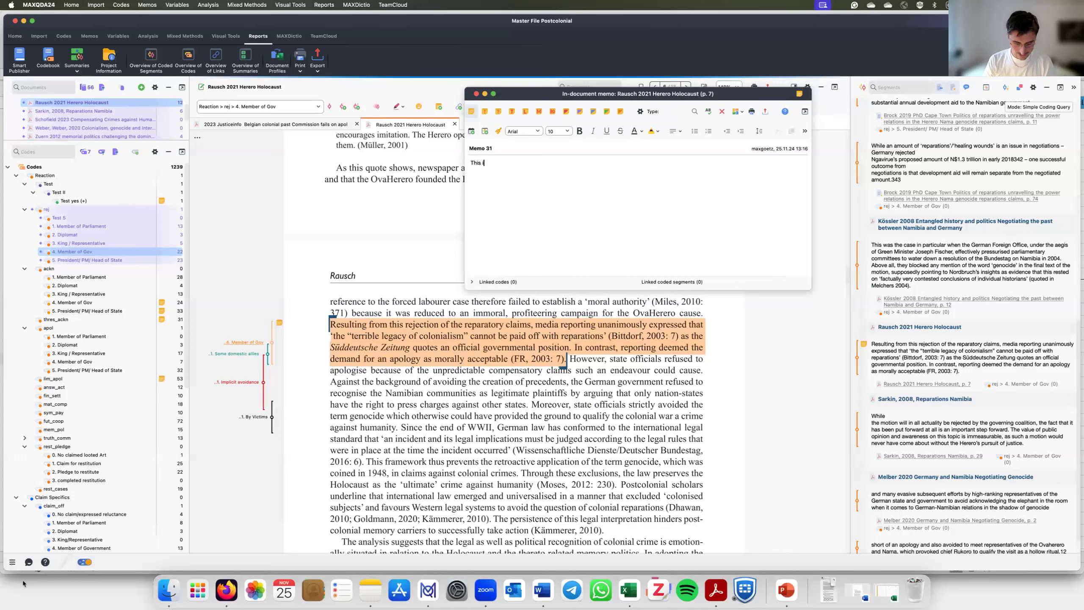
pyautogui.write('s necessary for paer 3')
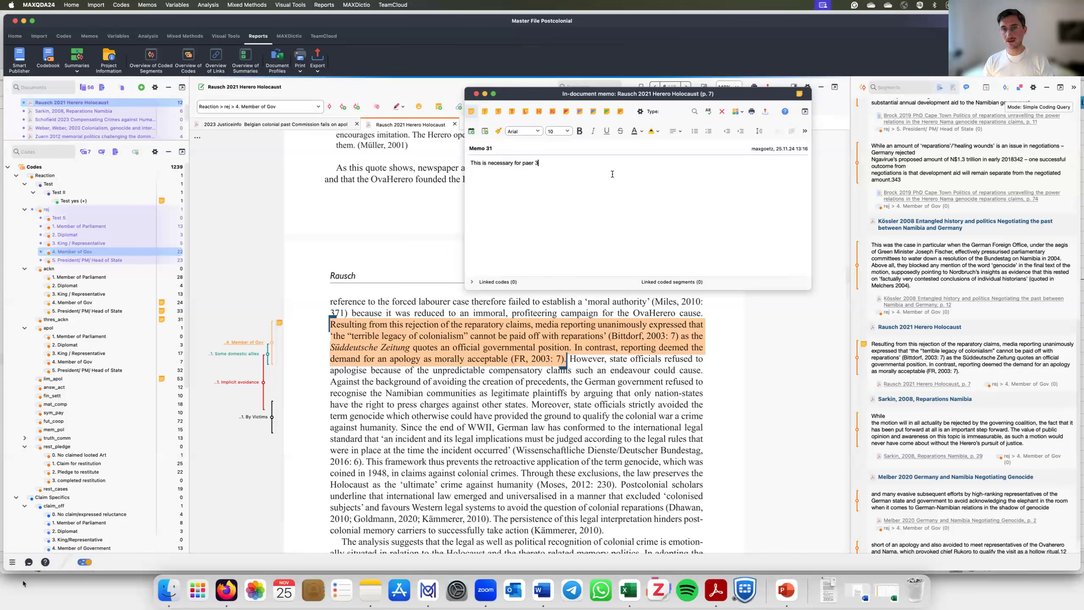
pyautogui.press('Left')
pyautogui.press('Left')
pyautogui.press('Left')
pyautogui.write('p')
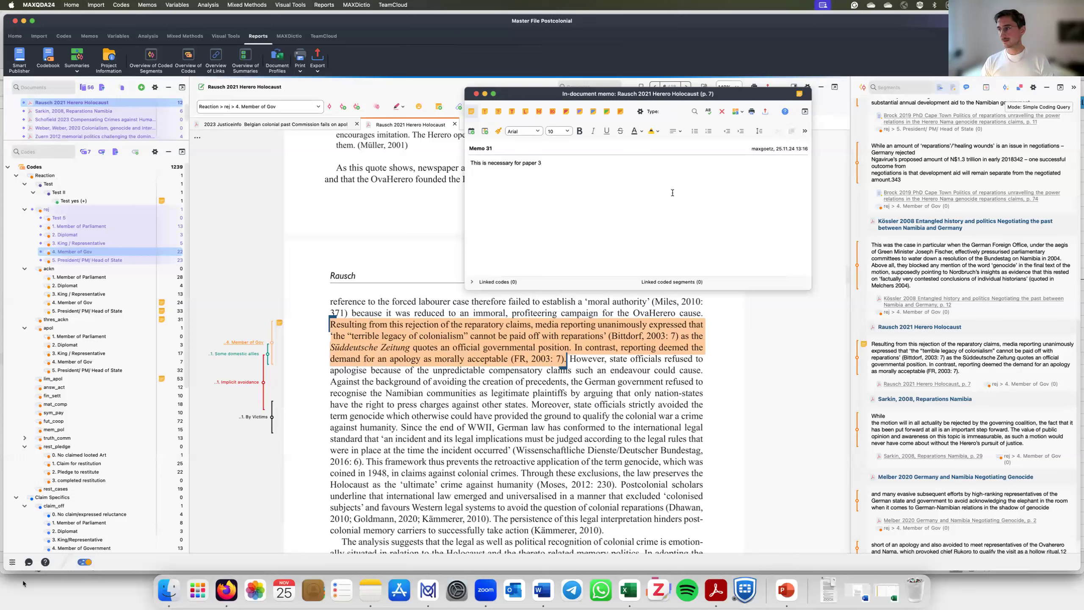
pyautogui.click(621, 167)
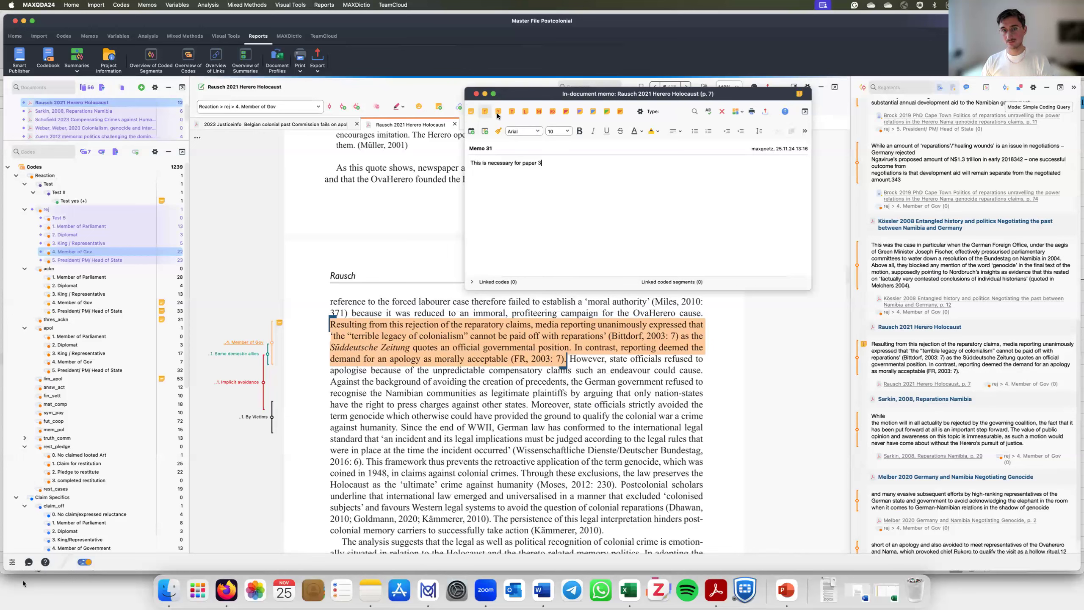
# Step: Choose a different symbol for the memo and close it
pyautogui.click(498, 112)
pyautogui.click(485, 112)
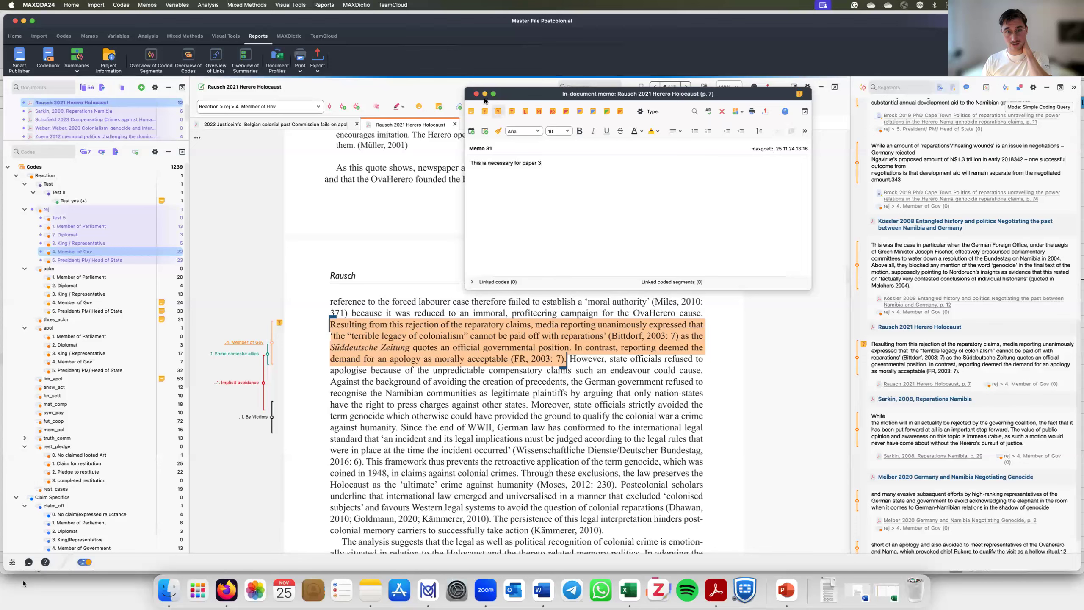
pyautogui.click(477, 94)
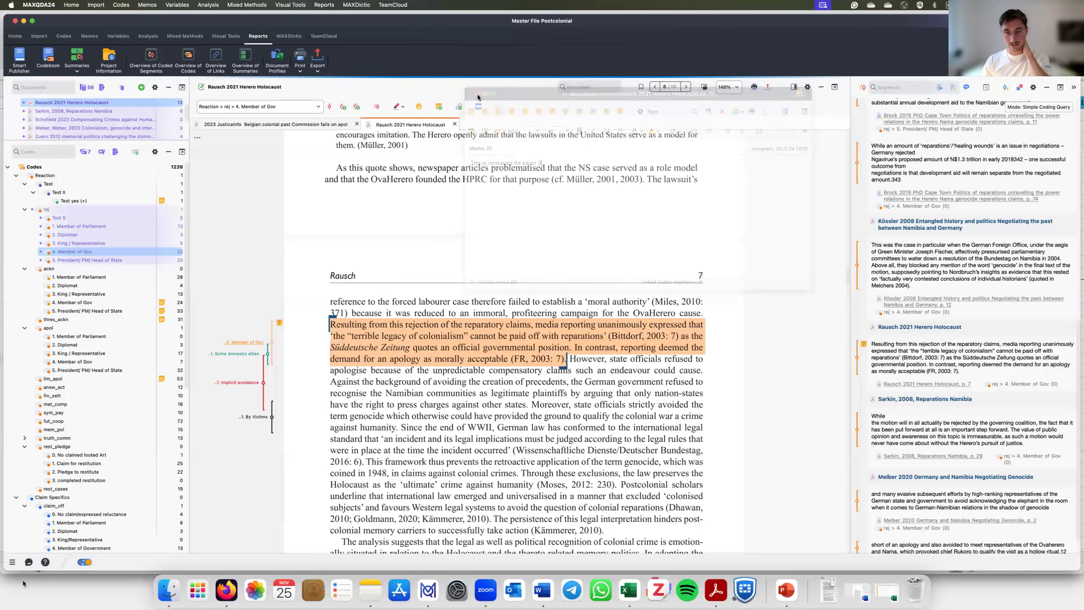
# Step: Reopen the passage's memo from the retrieved segments to check its text, and close it
pyautogui.click(279, 324)
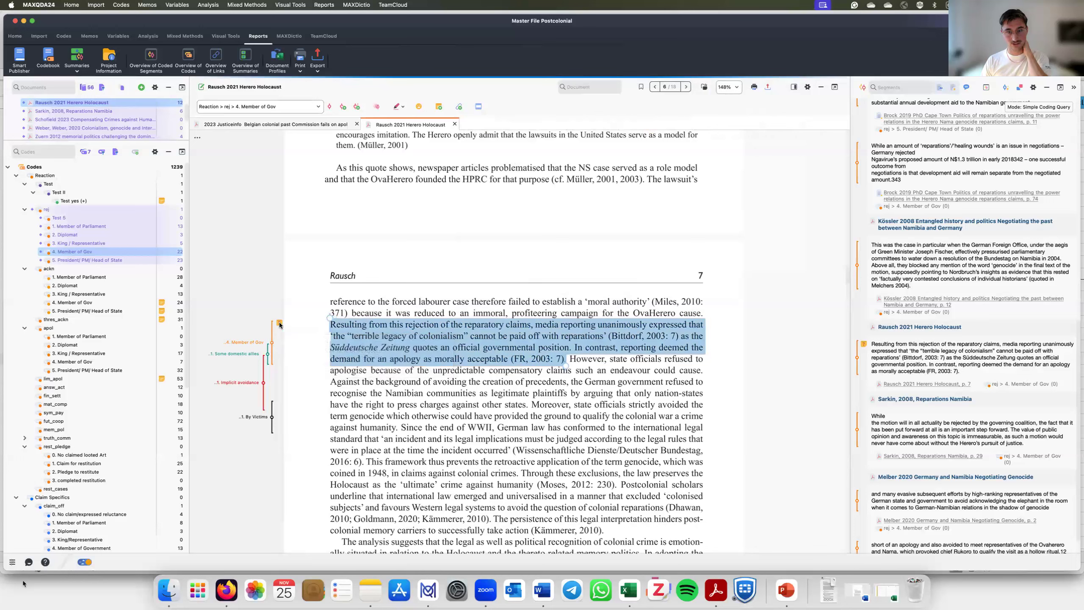
pyautogui.doubleClick(864, 347)
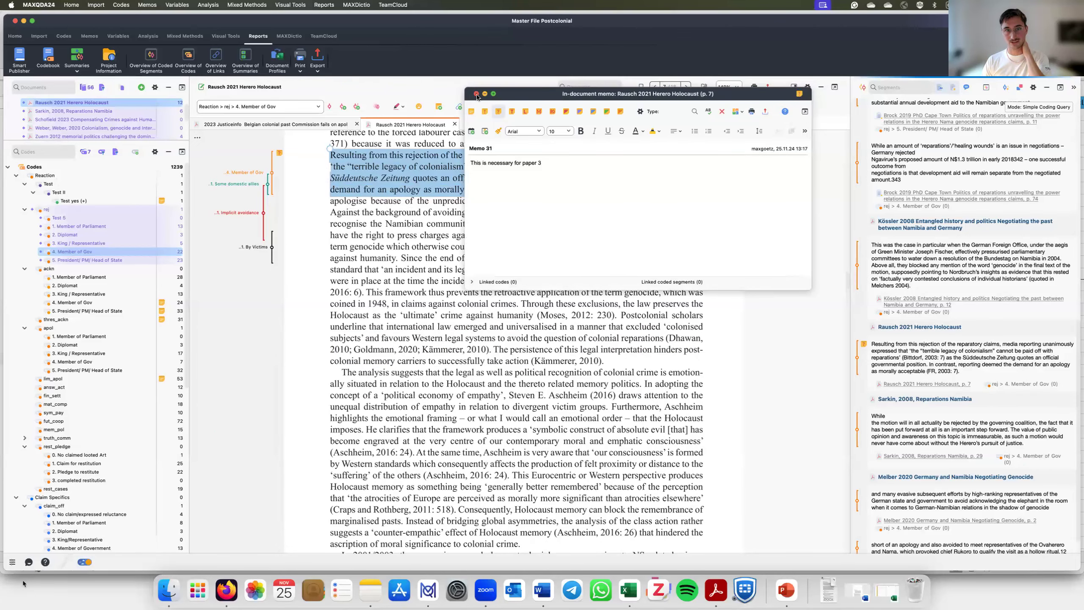
pyautogui.click(477, 94)
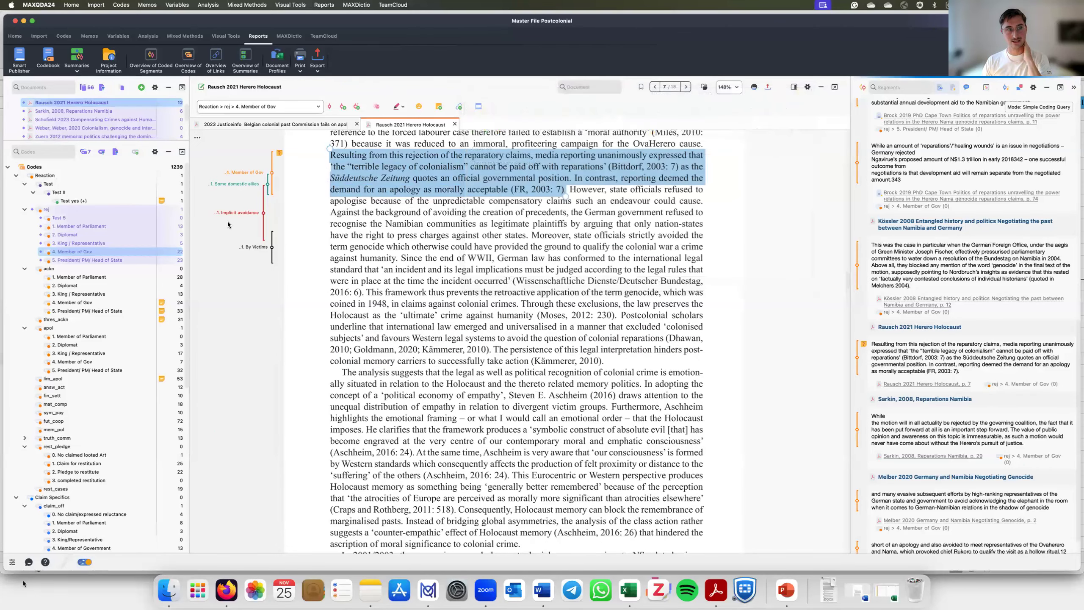
# Step: Code the highlighted passage on page 7 of the 2021 Herero Holocaust document with apol > 3. King / Representative
pyautogui.scroll(-1, 62, 299)
pyautogui.rightClick(62, 299)
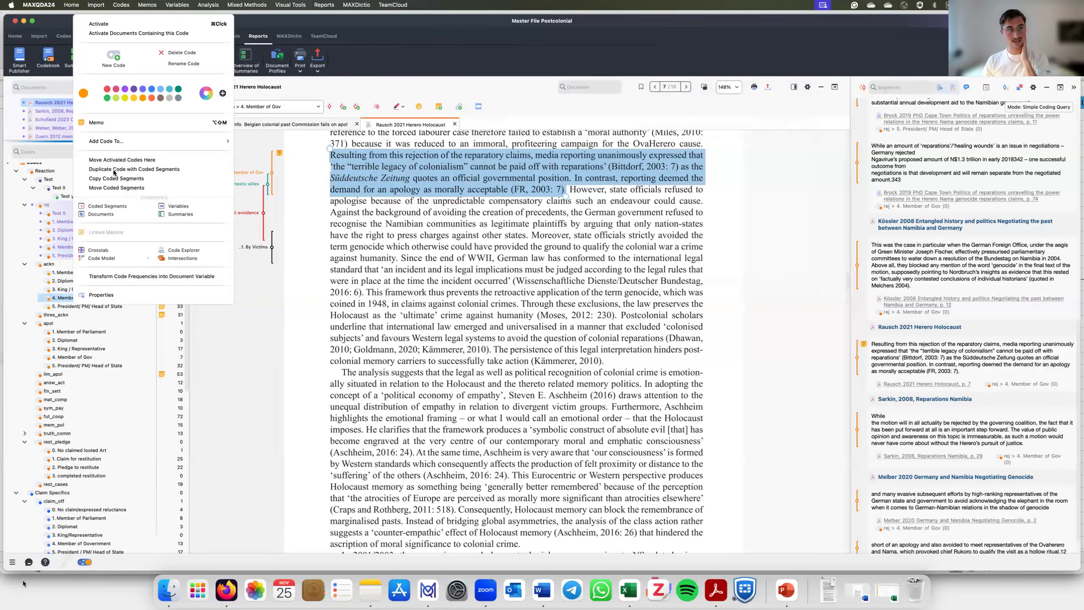
pyautogui.click(82, 350)
pyautogui.click(82, 350)
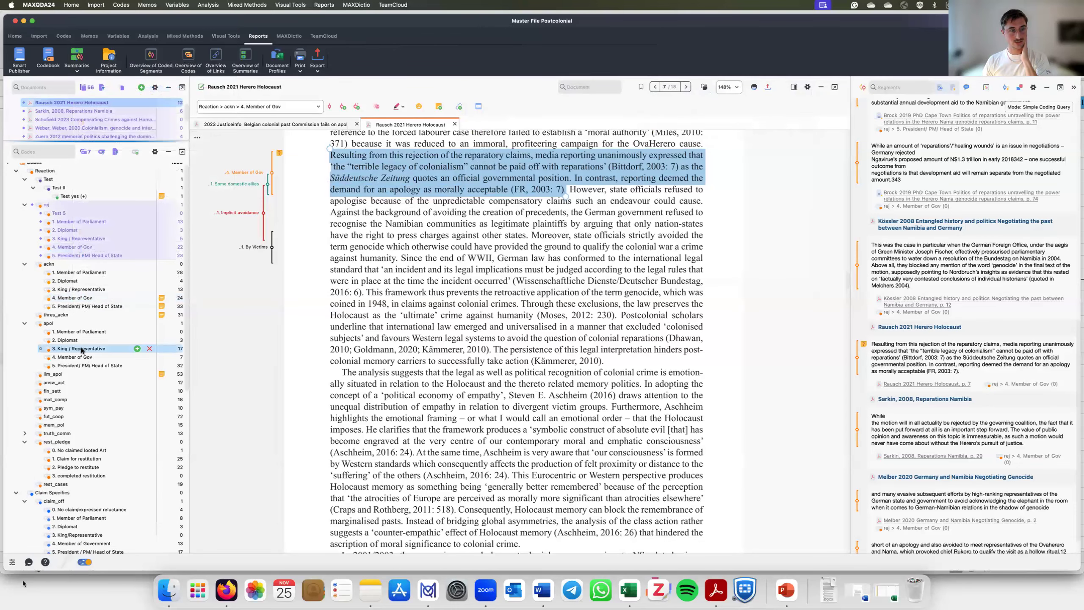
# Step: Add a code memo to apol > 3. King / Representative, leave its text empty and close it
pyautogui.rightClick(82, 350)
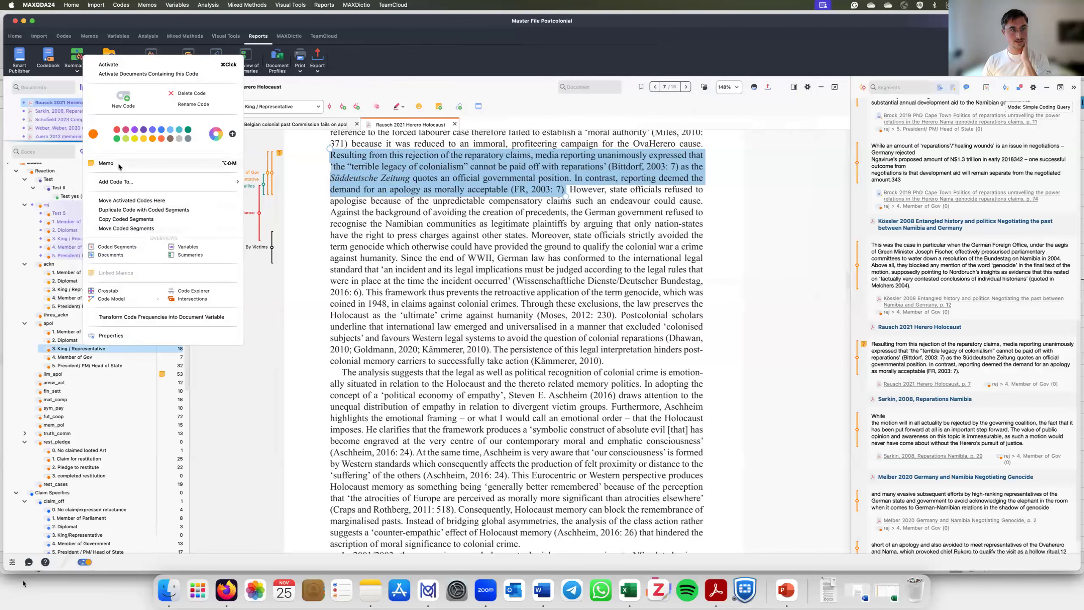
pyautogui.click(513, 334)
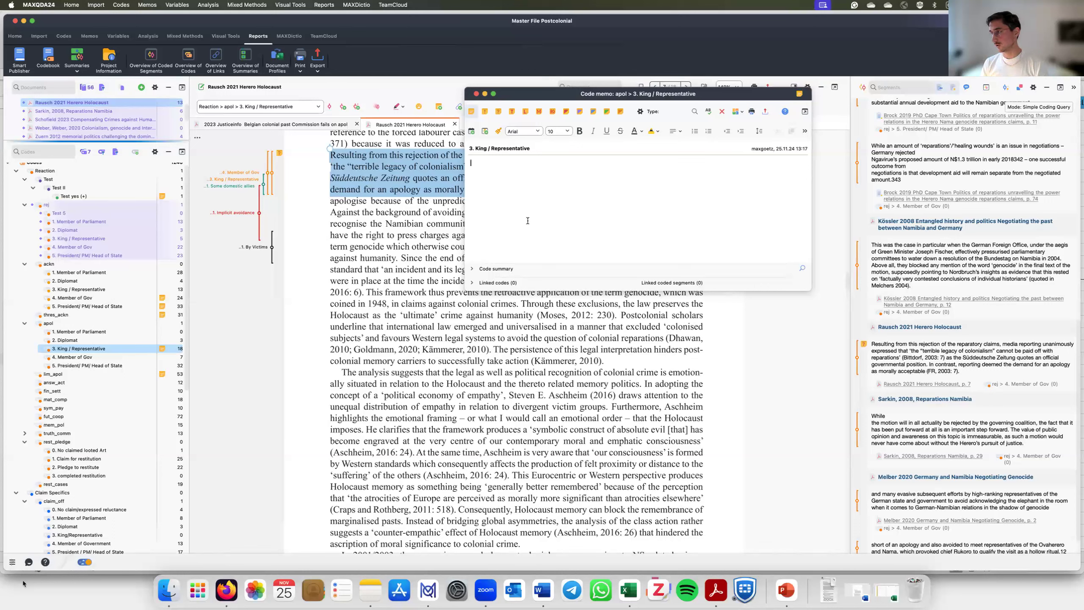
pyautogui.click(476, 94)
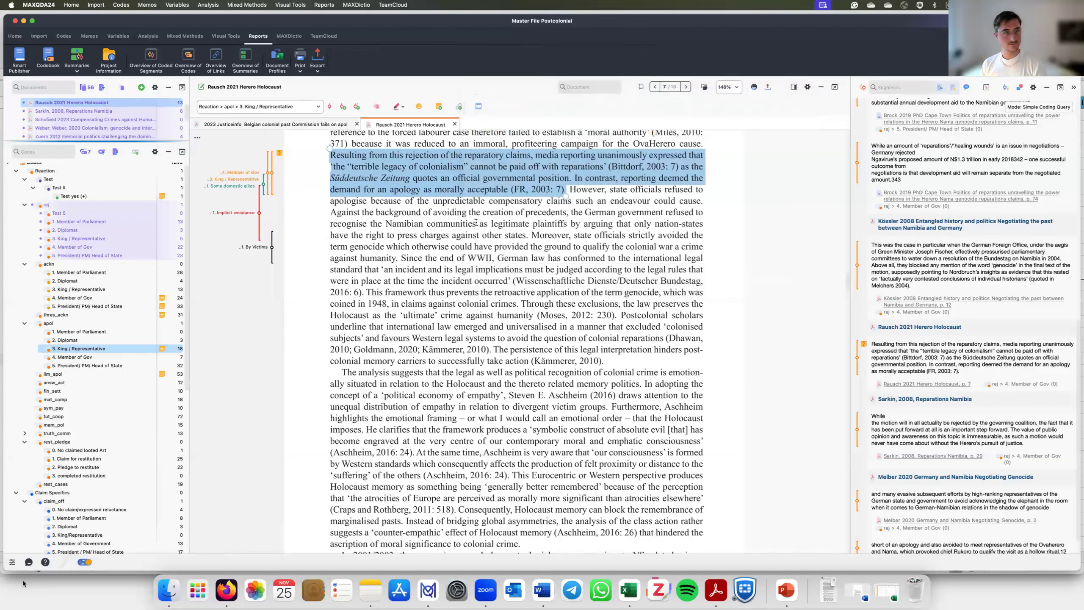
pyautogui.click(498, 262)
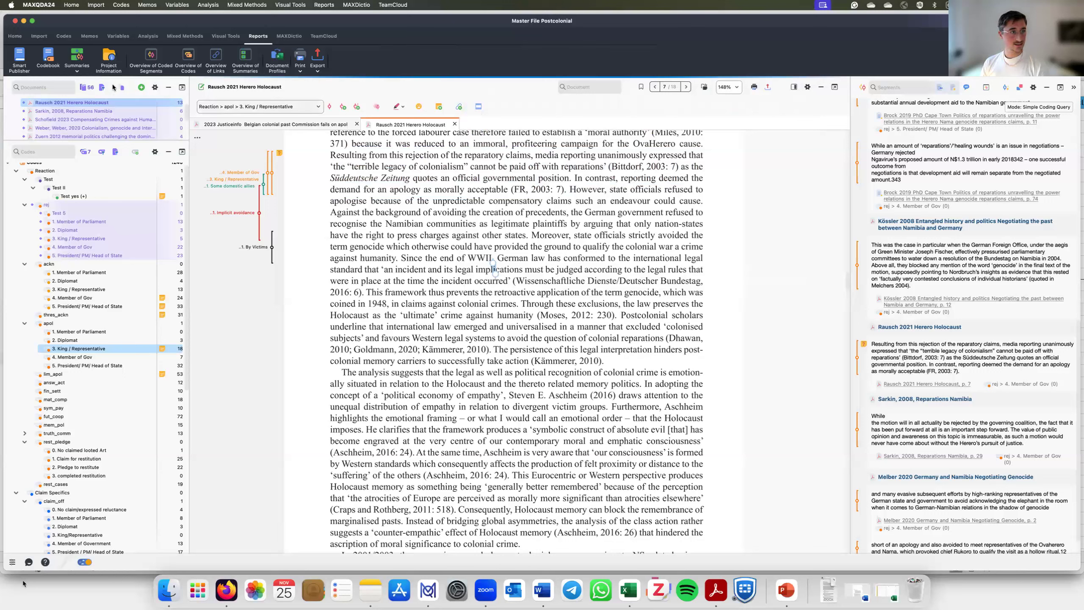
# Step: Export the codebook for only codes with code memos, including frequencies, and save it as Codebook in Downloads
pyautogui.click(48, 64)
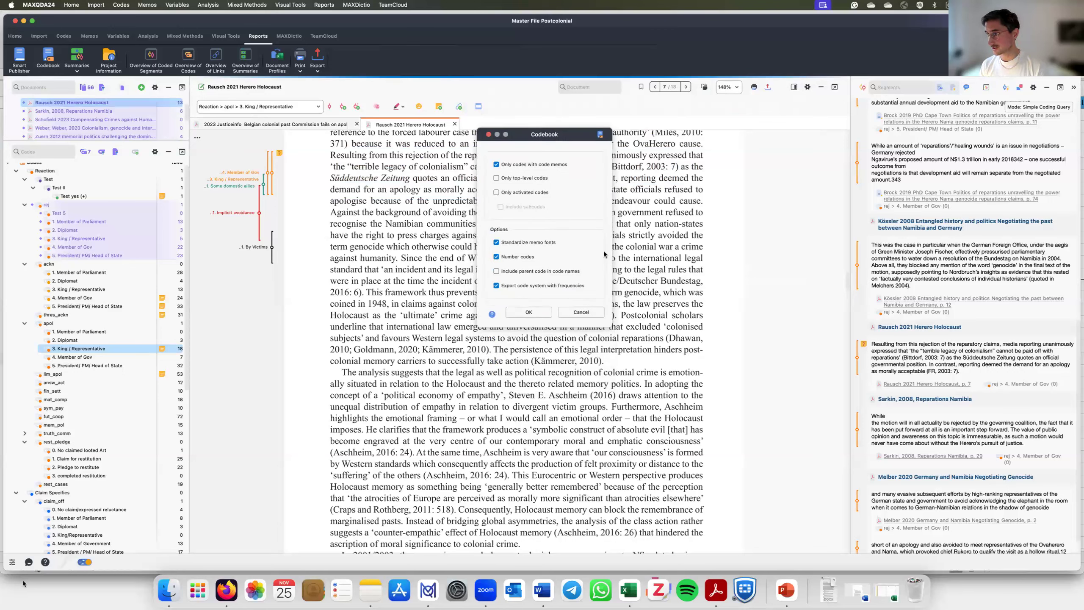
pyautogui.click(541, 315)
pyautogui.click(542, 316)
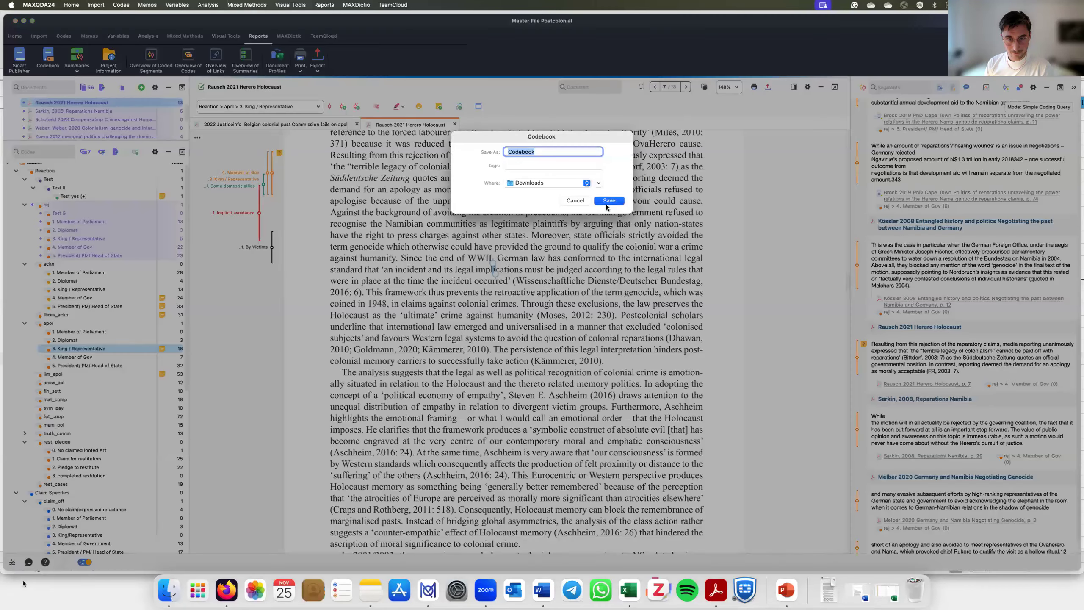
pyautogui.click(608, 201)
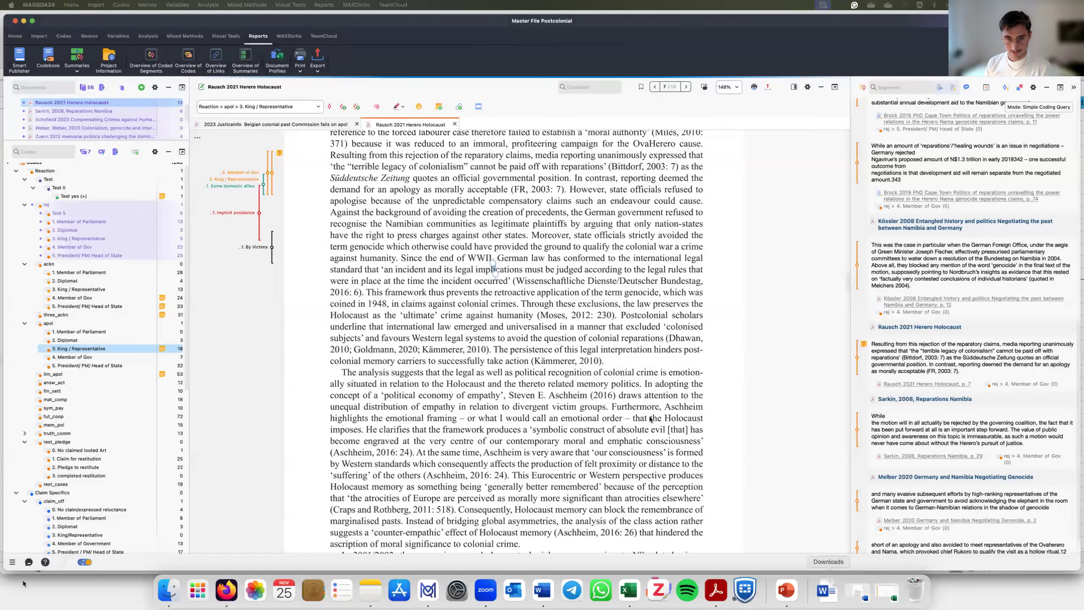
# Step: Open the exported Codebook in Word and review its code system table and memo texts, including the merge note under Test yes (+)
pyautogui.click(828, 589)
pyautogui.click(827, 557)
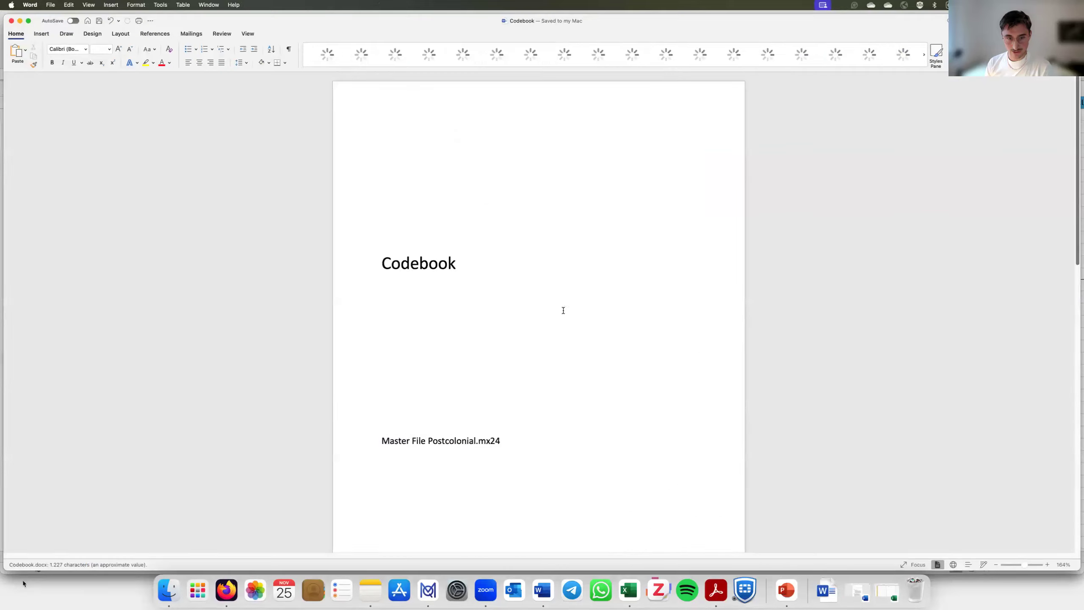
pyautogui.scroll(-10, 567, 316)
pyautogui.scroll(-15, 621, 422)
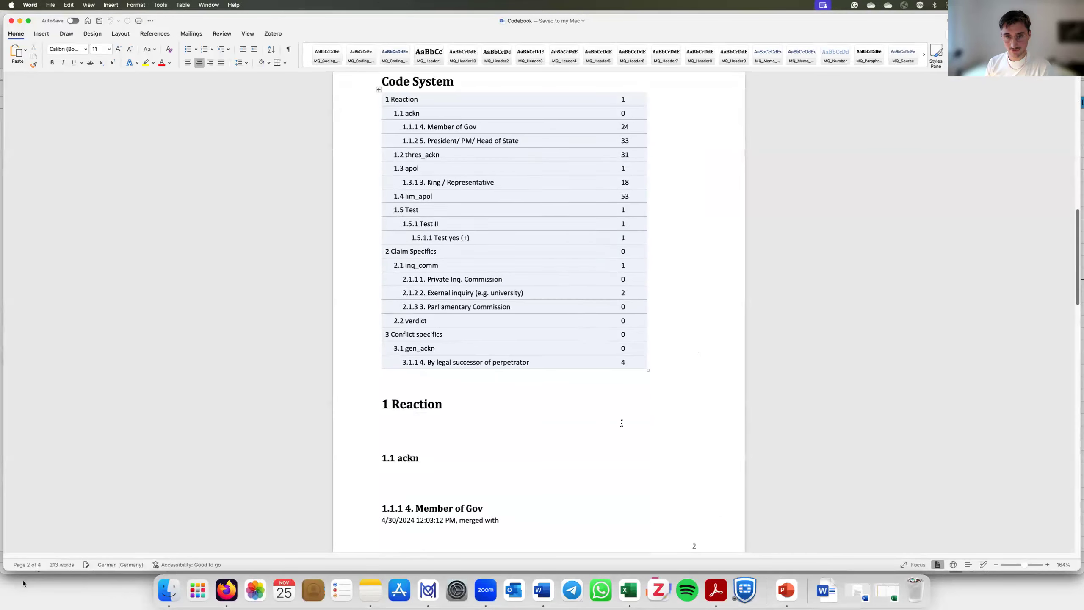
pyautogui.scroll(-5, 621, 423)
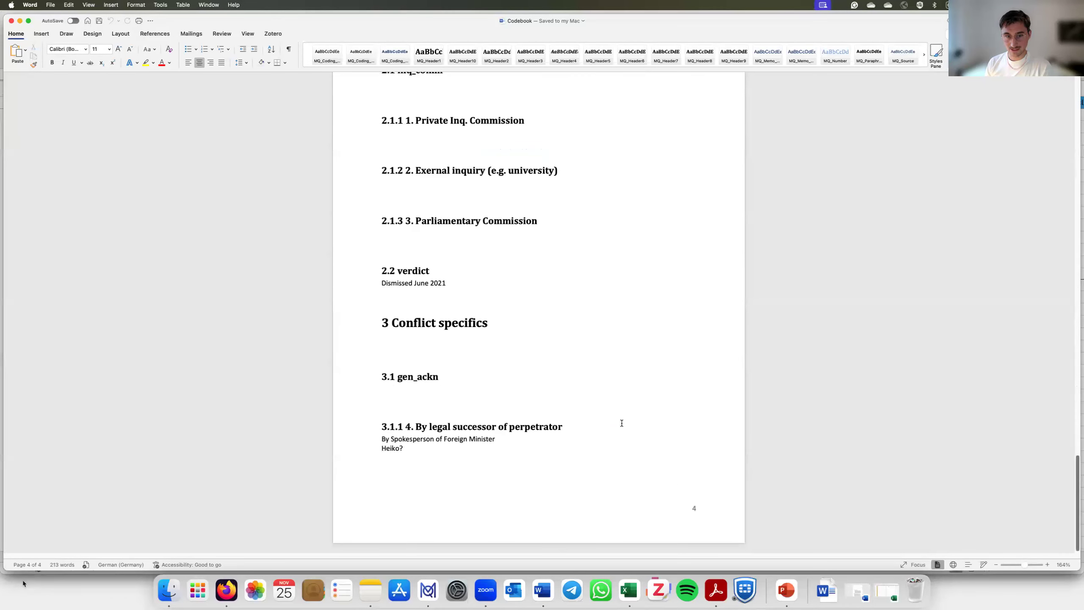
pyautogui.scroll(15, 593, 316)
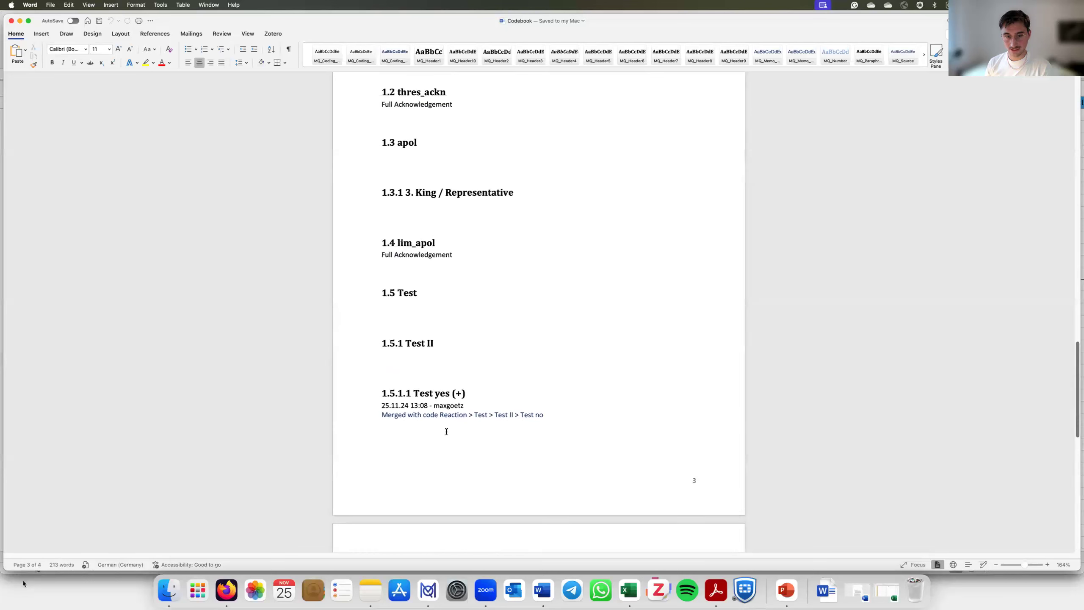
pyautogui.moveTo(382, 406); pyautogui.dragTo(563, 416)
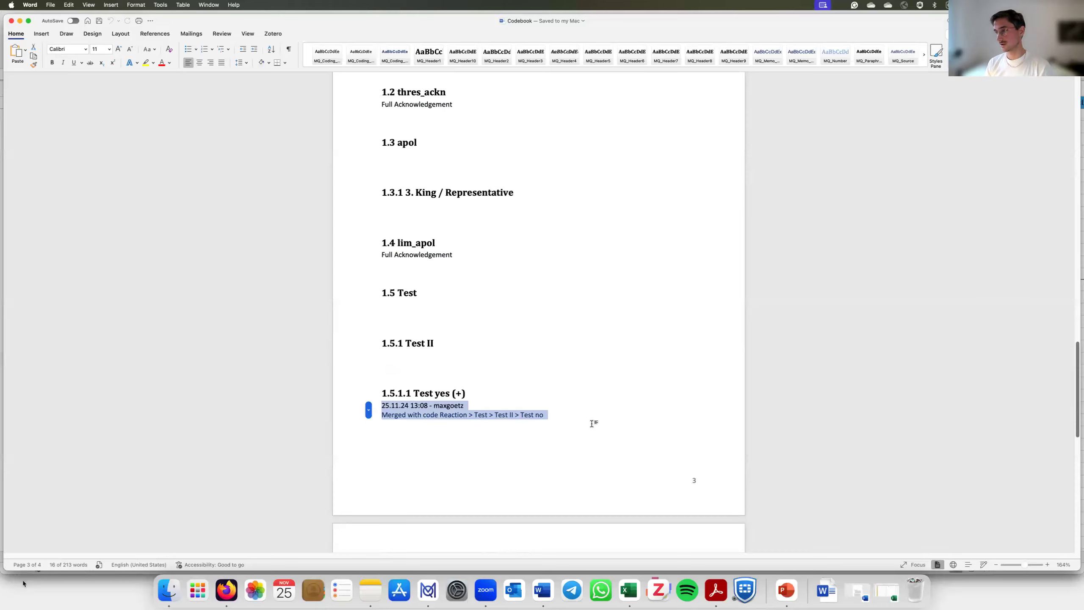
pyautogui.click(598, 326)
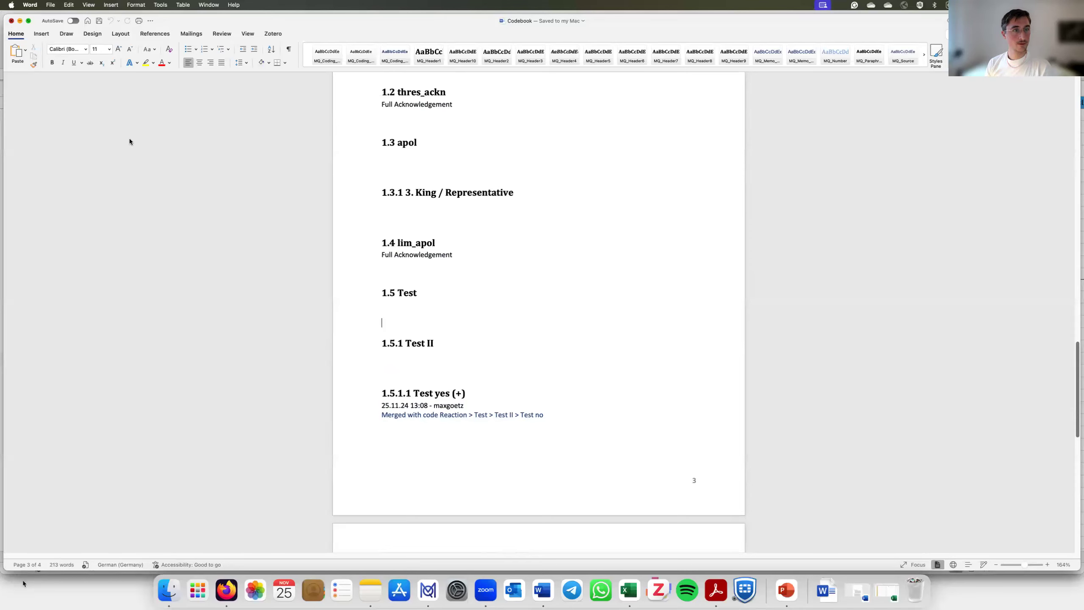
# Step: Switch back to MAXQDA and enlarge the document list so that it takes up most of the space above the code system
pyautogui.press('super+Tab')
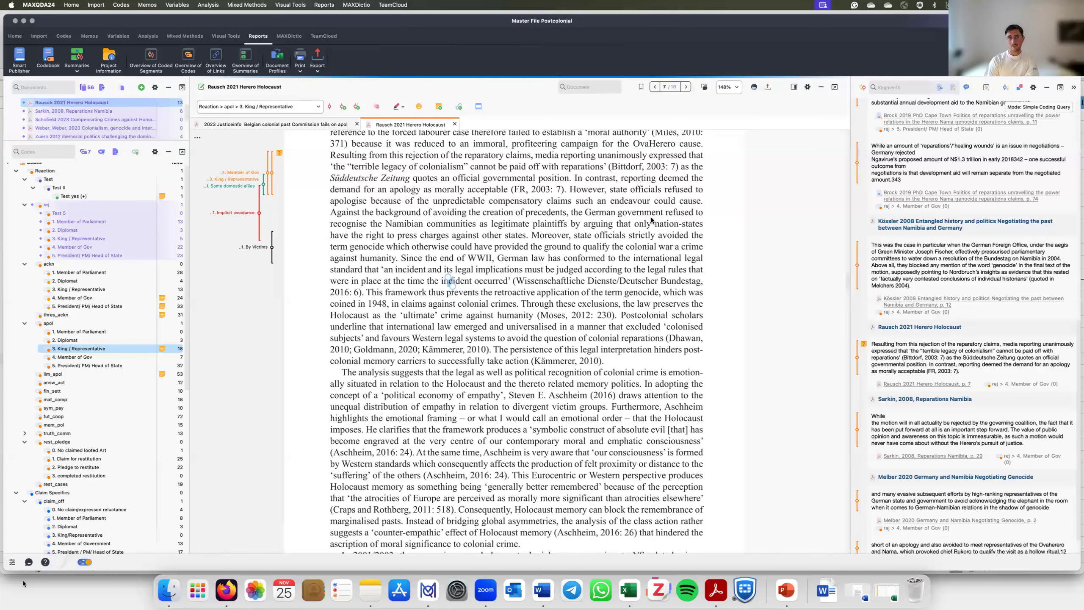
pyautogui.scroll(-1, 615, 139)
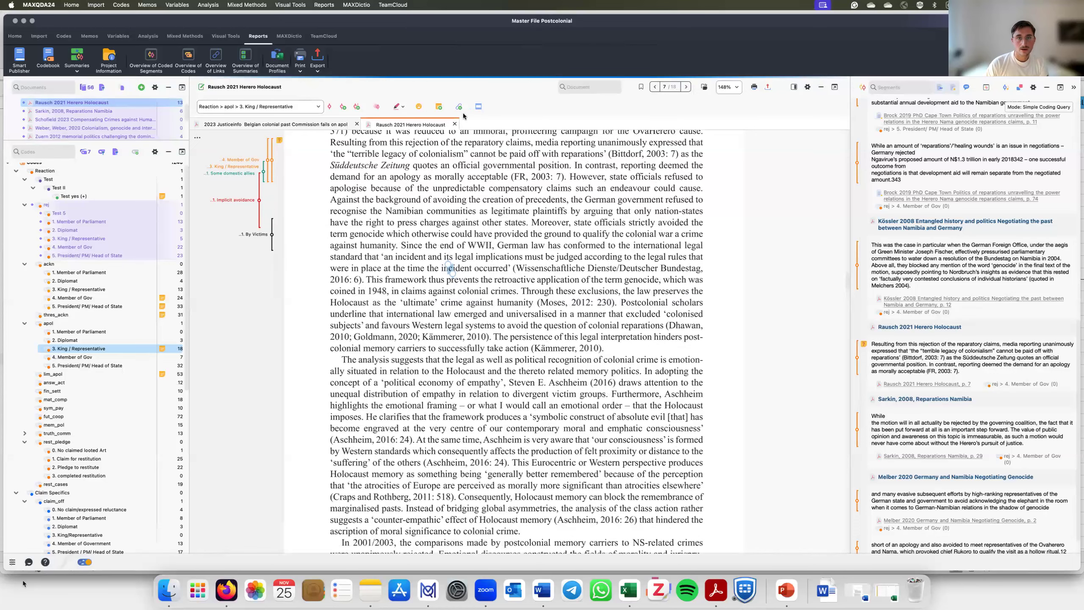
pyautogui.click(39, 37)
pyautogui.click(63, 36)
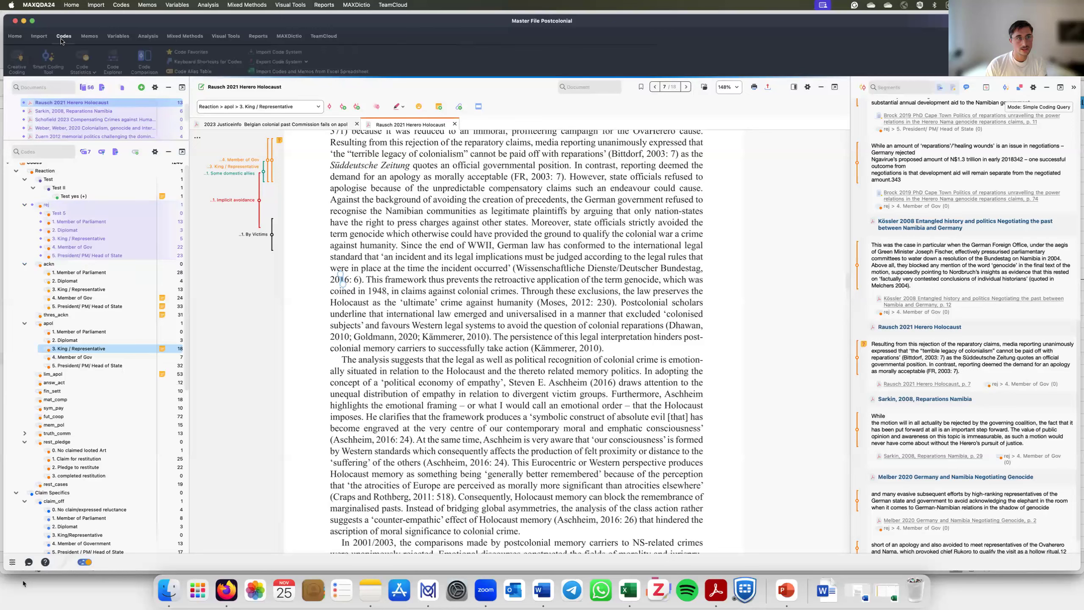
pyautogui.moveTo(100, 141); pyautogui.dragTo(125, 382)
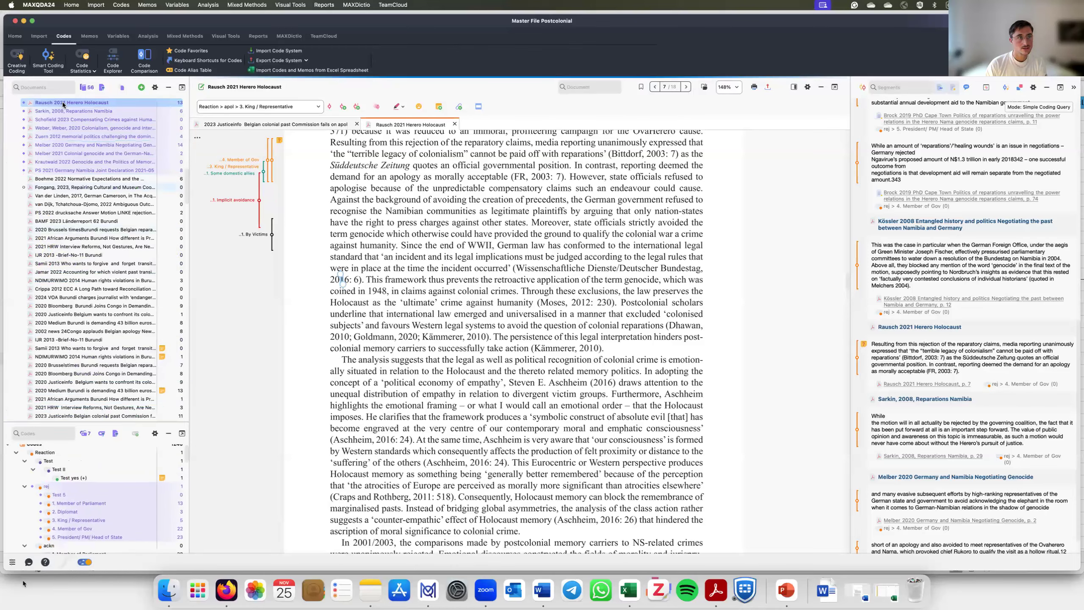
# Step: Inspect the document variables of the 2017 German Cameroon document, such as Publisher, Claimant, Respondent and Year, and close the overview
pyautogui.rightClick(80, 200)
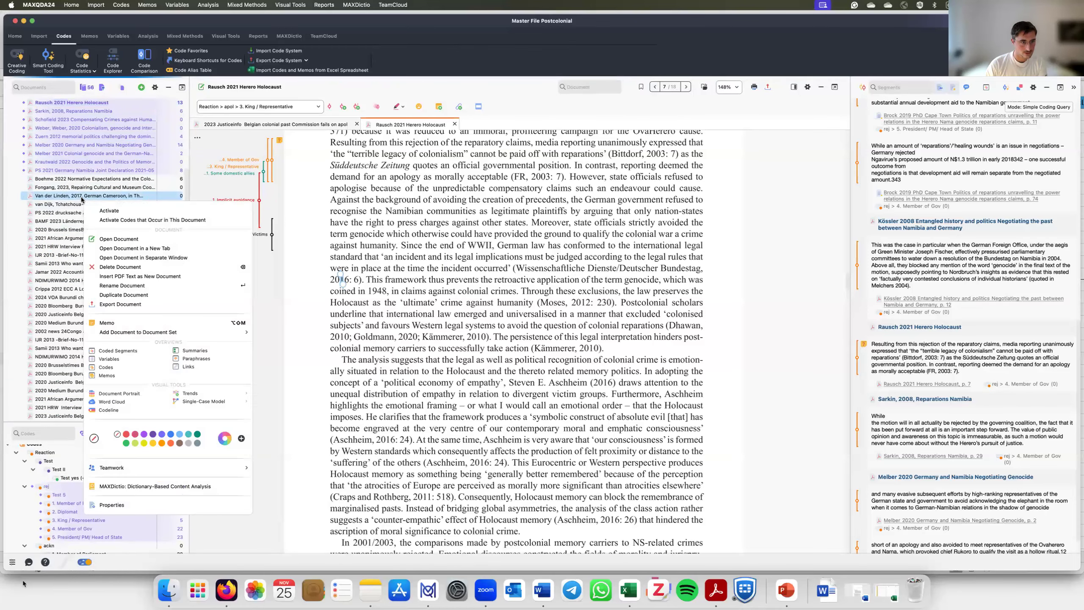
pyautogui.click(109, 359)
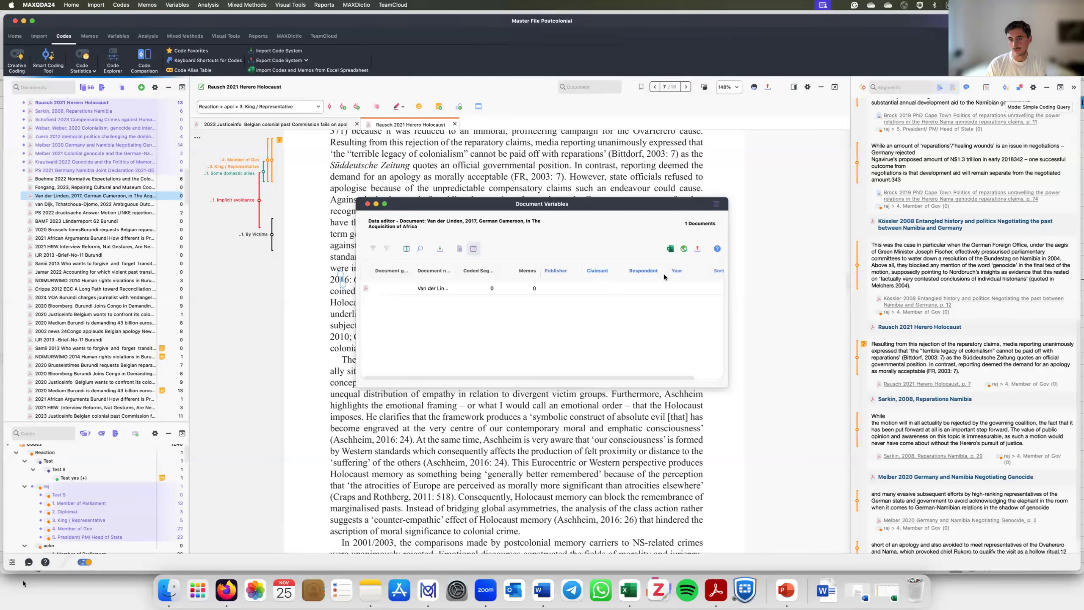
pyautogui.hscroll(2, 654, 342)
pyautogui.hscroll(-2, 644, 350)
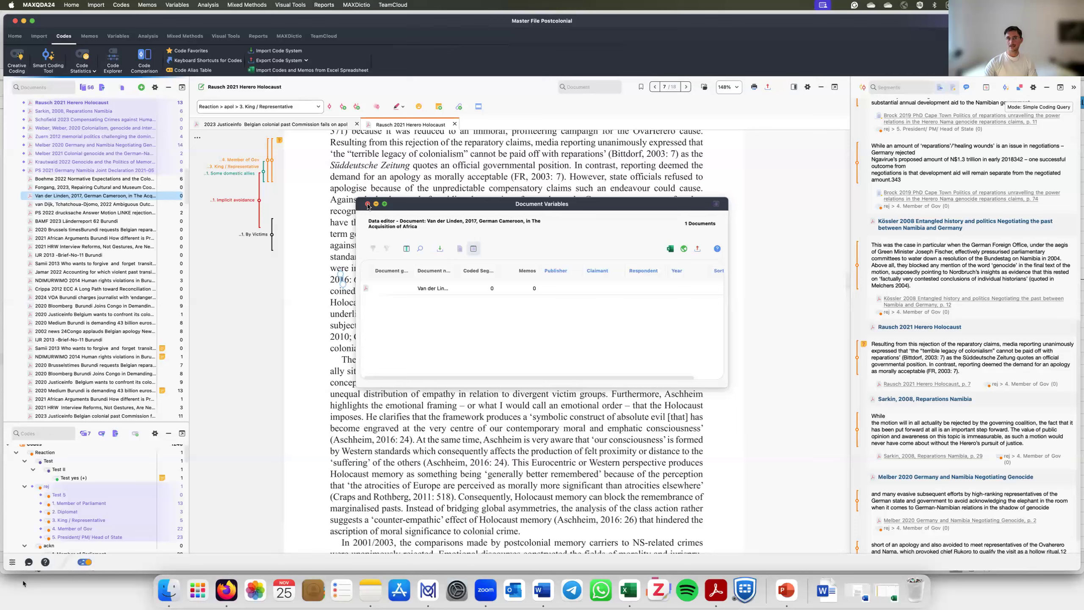
pyautogui.click(367, 204)
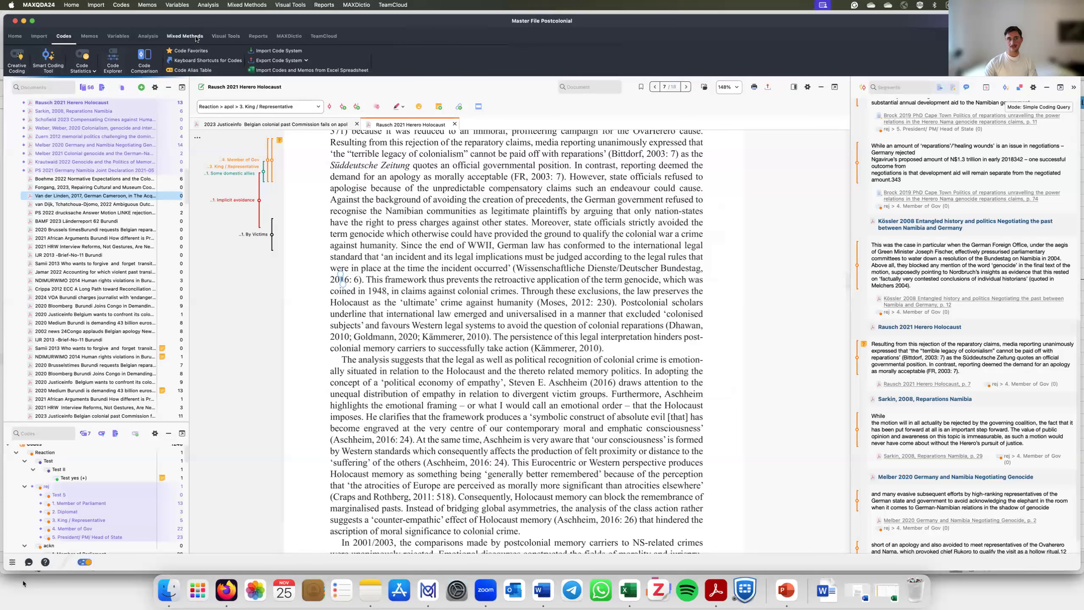
# Step: View the variables offered for activating documents by variable values, close that dialog, and check the available Crosstab types
pyautogui.click(185, 36)
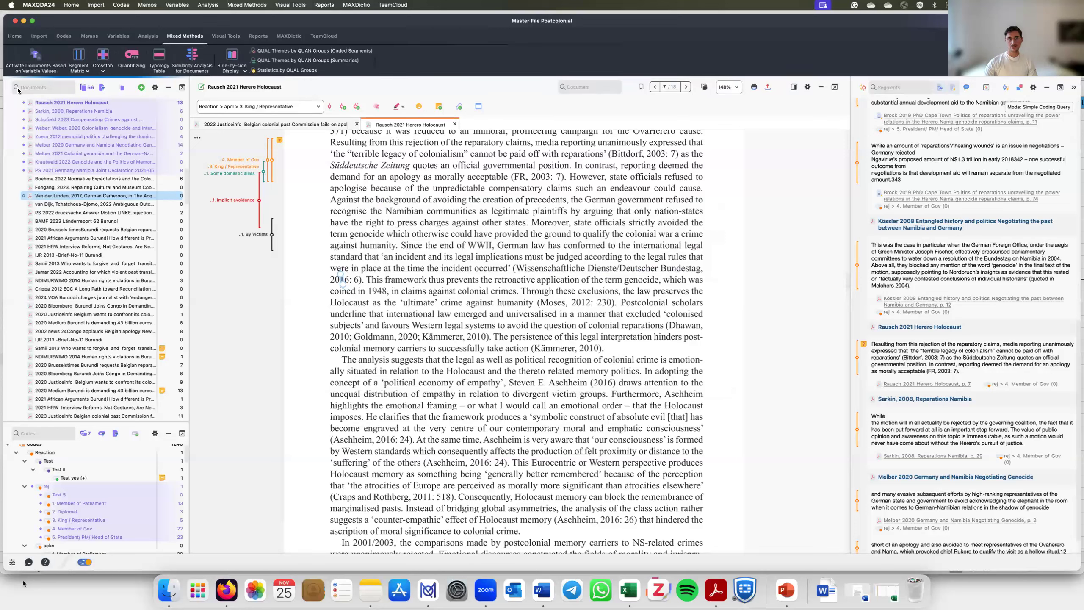
pyautogui.click(48, 71)
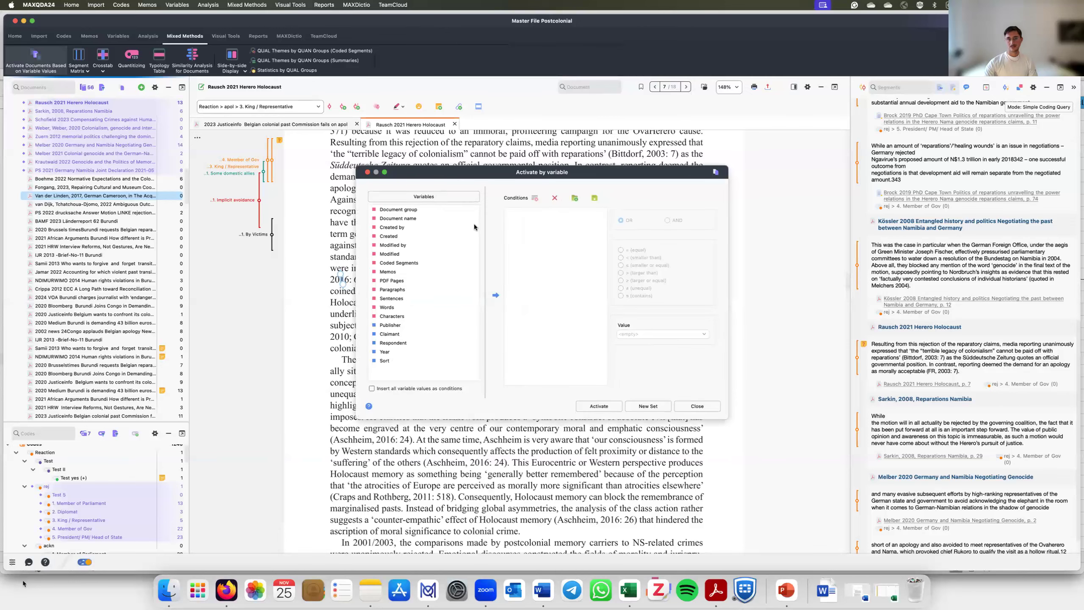
pyautogui.click(367, 171)
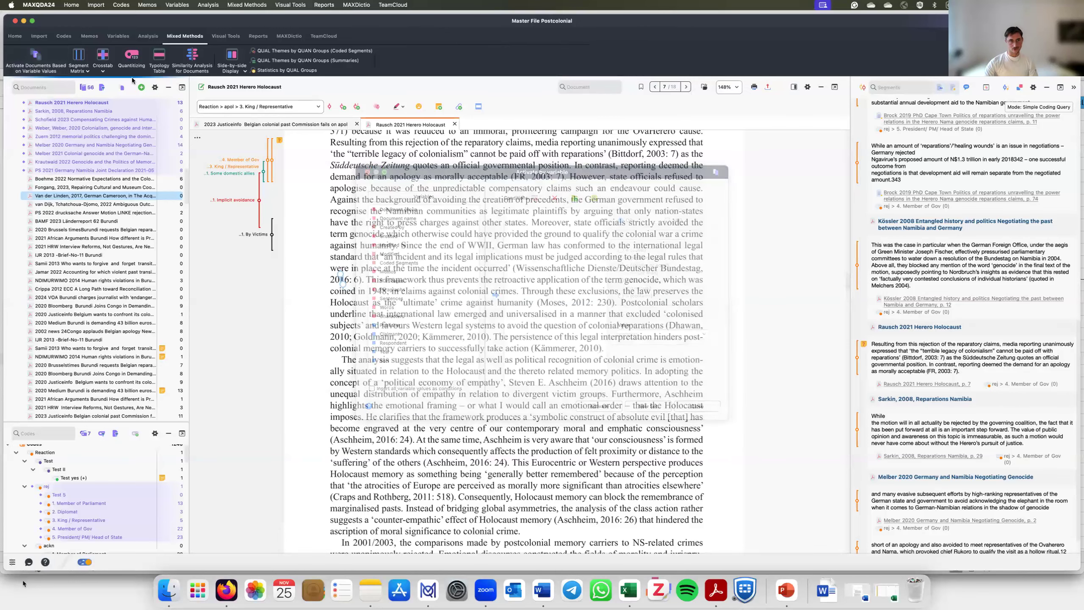
pyautogui.click(103, 66)
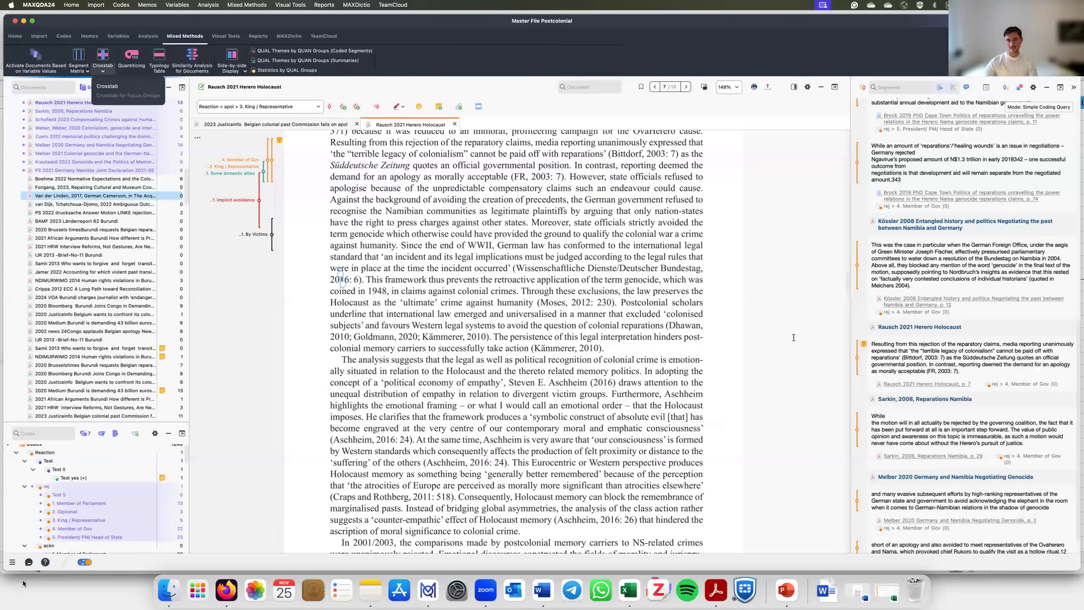
pyautogui.press('Escape')
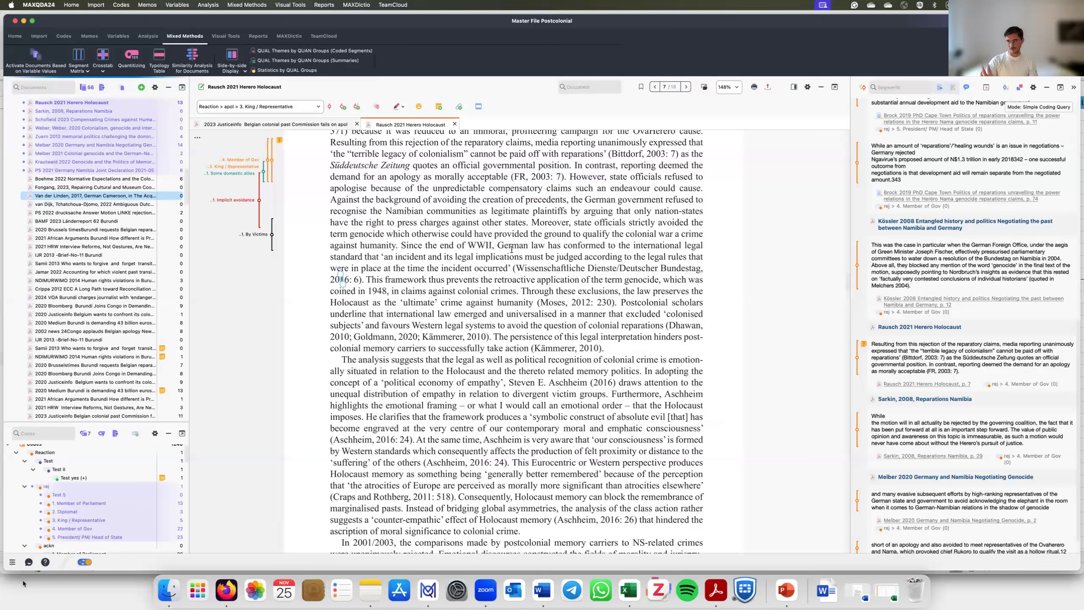